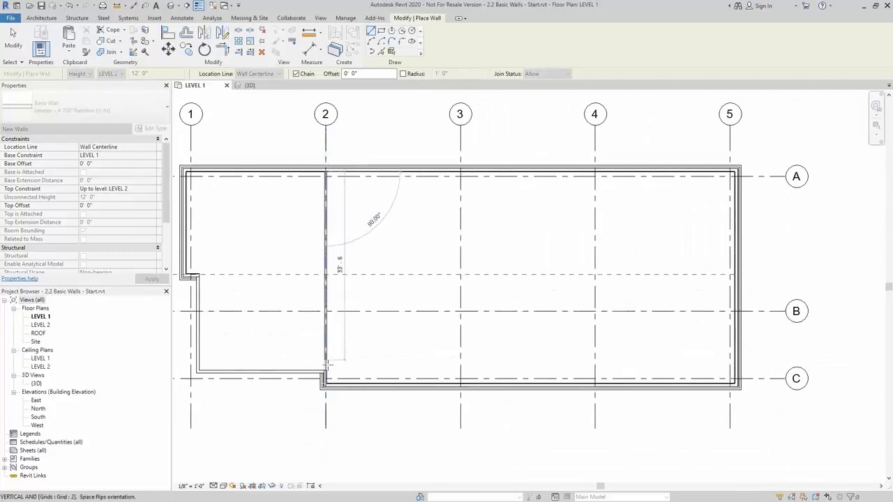
Step: End the partition wall running along grid 2 at the exterior wall jog near grid C
scroll(324, 377, "up", 3)
left_click(323, 377)
scroll(461, 318, "down", 2)
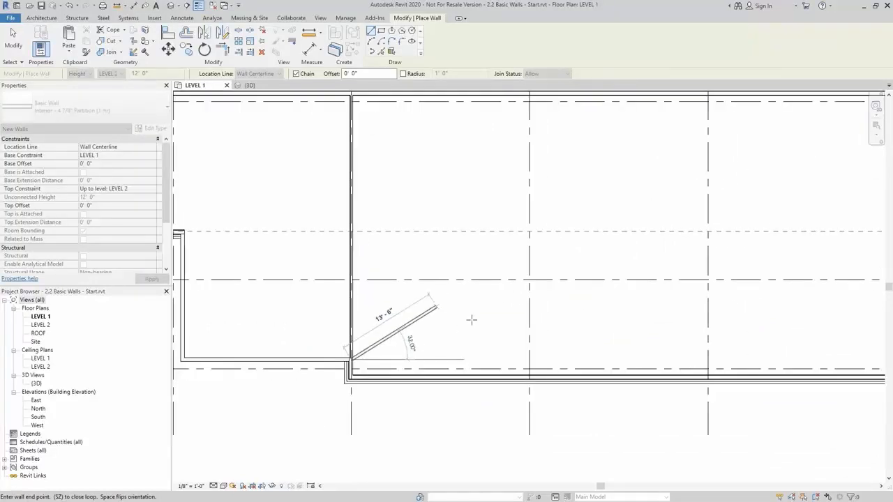
key("Escape")
Step: Draw an Interior - 4 7/8" Partition (1-hr) wall along grid B from the grid 2 partition to the exterior wall at grid 5
left_click(354, 281)
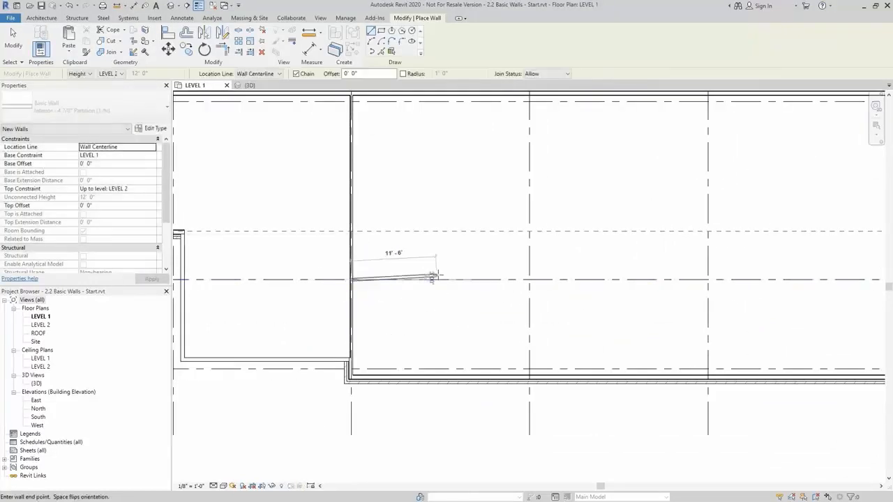
scroll(479, 300, "down", 2)
scroll(582, 286, "up", 2)
left_click(582, 286)
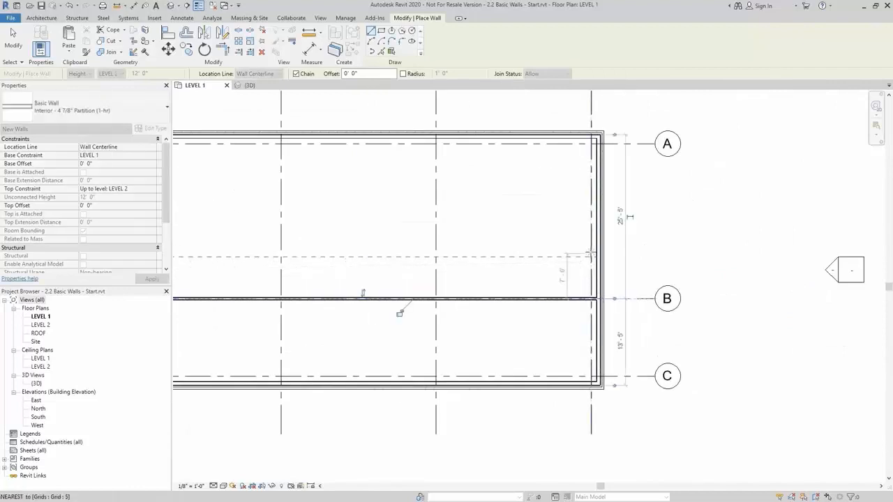
key("Escape")
Step: Draw a partition wall along the dashed reference line above grid B, from the grid 5 exterior wall to the exterior jog near grid 1
scroll(617, 266, "down", 2)
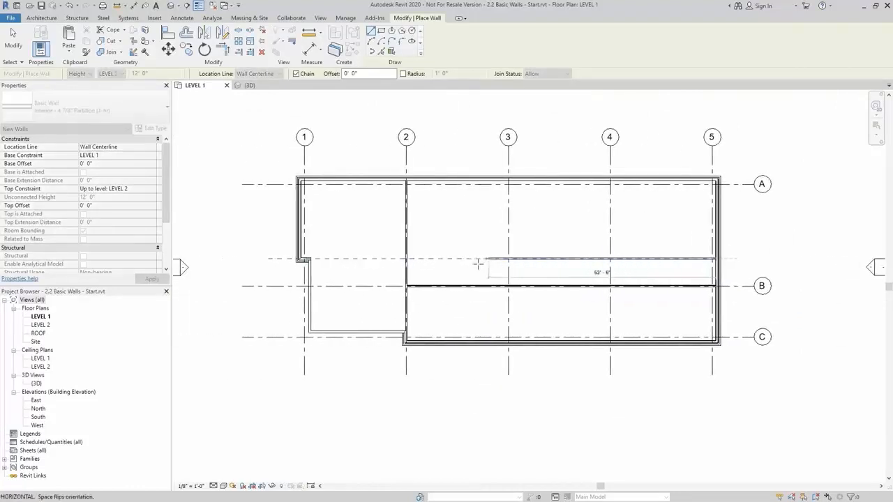
scroll(309, 259, "up", 2)
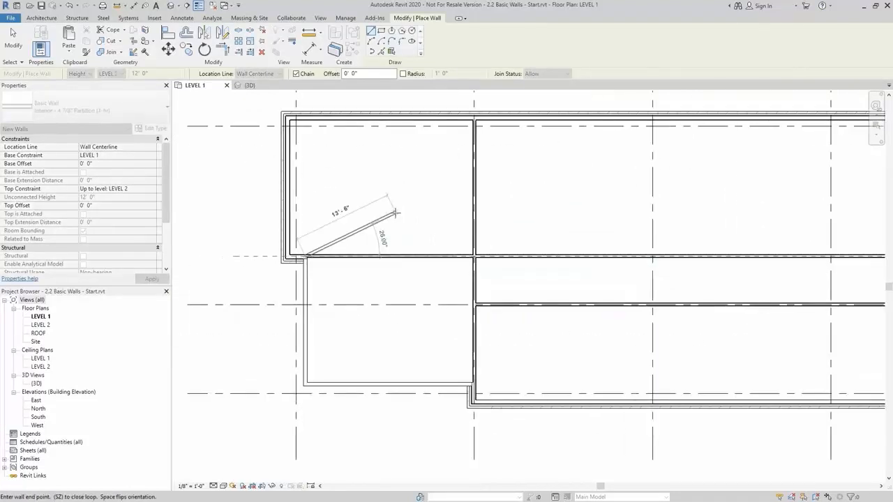
left_click(608, 255)
key("Escape")
Step: Draw a partition wall along grid 3 from the exterior wall near grid C up to the grid B partition
middle_click_drag(644, 379, 515, 360)
scroll(515, 360, "up", 2)
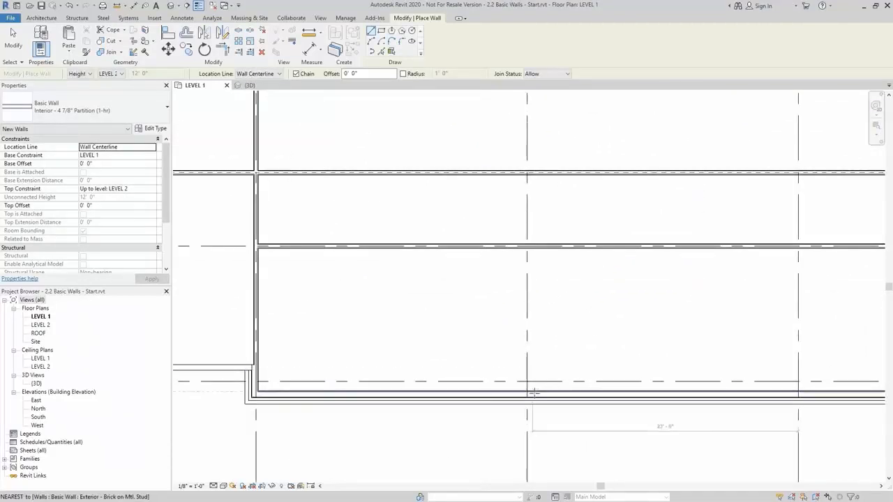
left_click(526, 396)
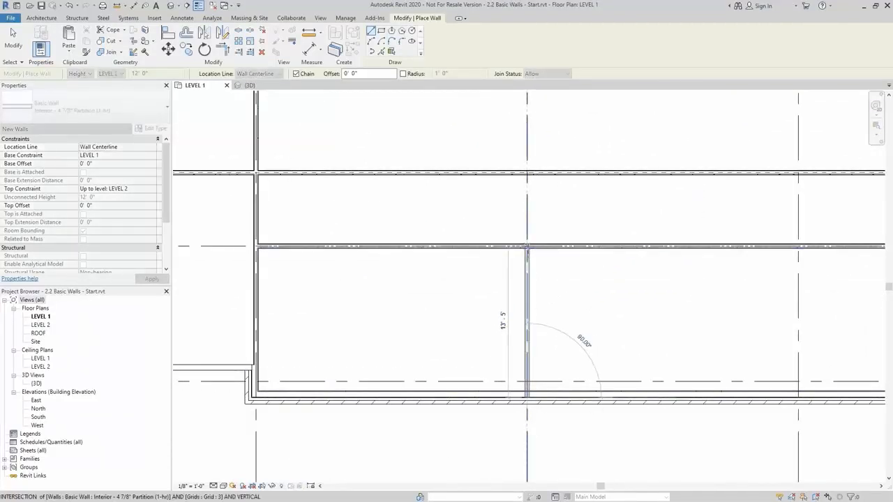
left_click(527, 250)
key("Escape")
Step: Draw a partition wall along grid 4 from the exterior wall near grid C up to the grid B partition
scroll(631, 328, "right", 3, "shift")
left_click(653, 396)
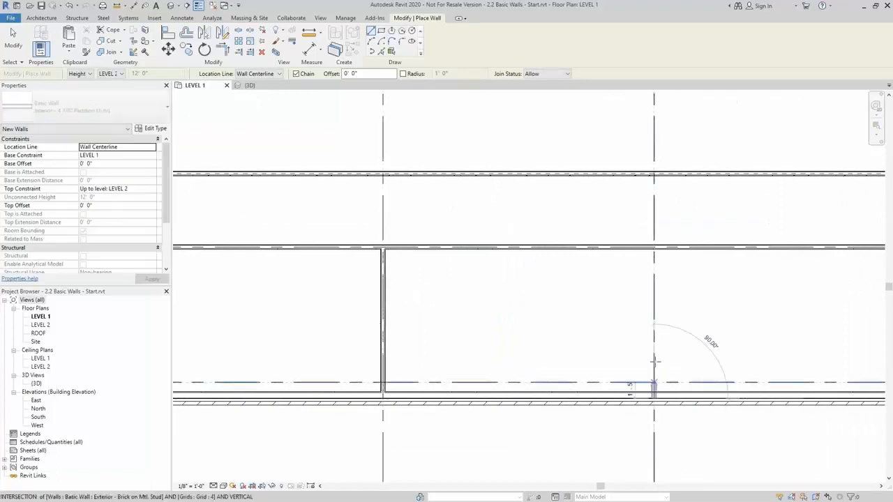
scroll(661, 256, "down", 2)
key("Escape")
Step: Draw a partition wall along grid 4 from the upper corridor partition to the exterior wall near grid A
middle_click_drag(677, 282, 659, 408)
scroll(640, 333, "up", 2)
left_click(633, 325)
scroll(631, 308, "down", 2)
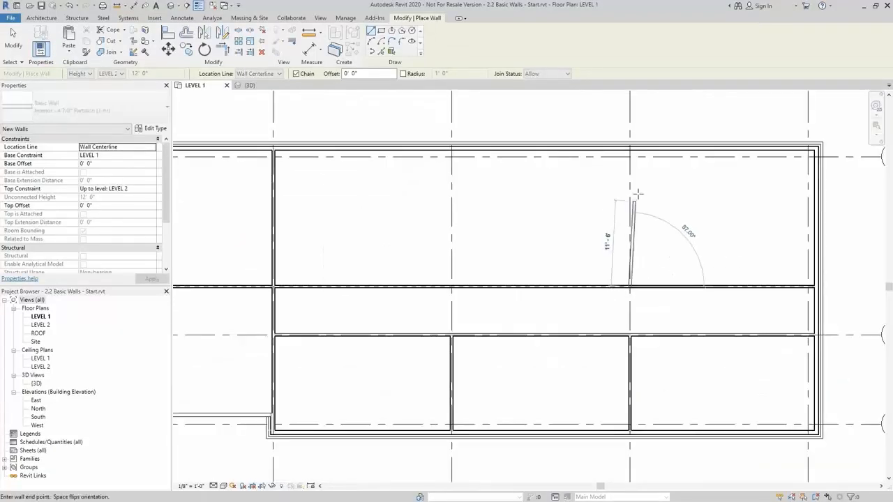
left_click(630, 148)
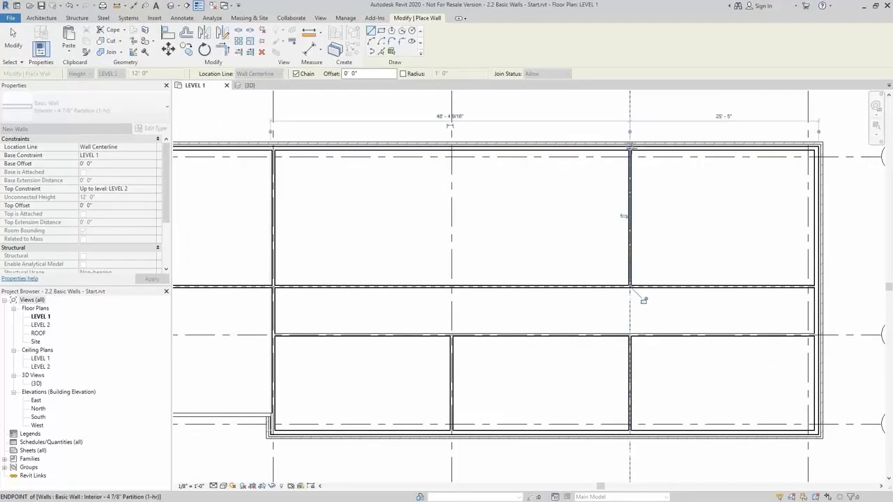
key("Escape")
Step: Draw a partition wall along grid 3 from the upper corridor partition to the exterior wall near grid A
left_click(453, 287)
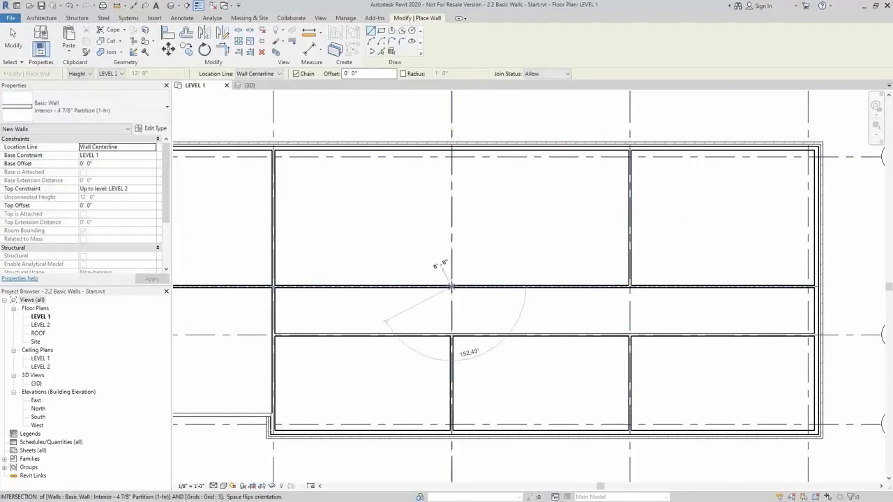
left_click(453, 150)
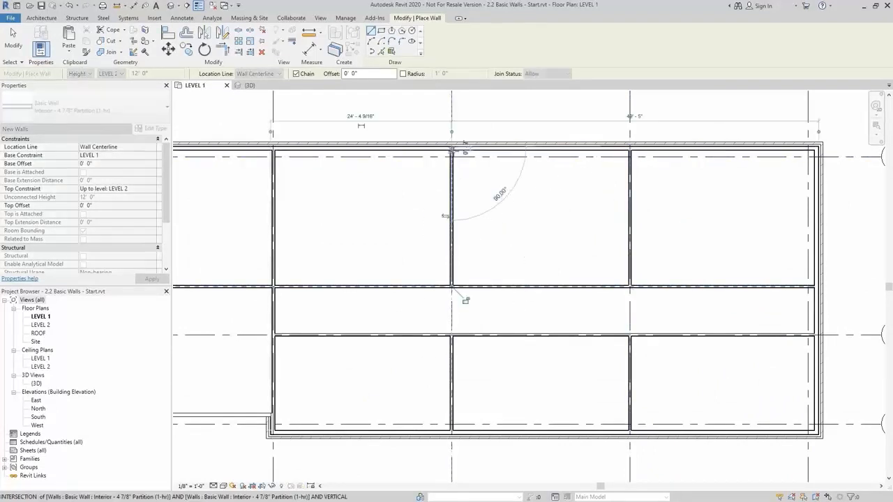
scroll(419, 217, "down", 1)
middle_click_drag(408, 209, 578, 219)
key("Escape")
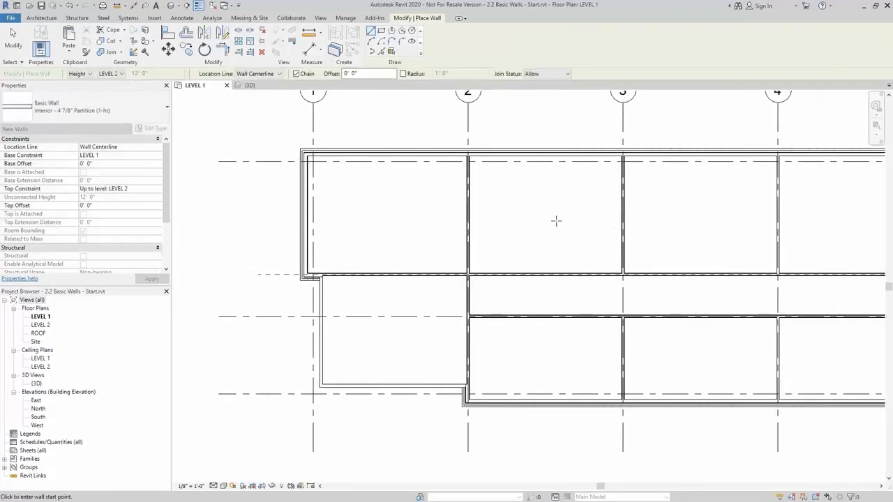
Step: Draw a vertical partition between grids 1 and 2 across the upper room, about 10' 2" from the exterior wall at grid 1
middle_click_drag(386, 212, 414, 295)
scroll(404, 248, "up", 1)
left_click(421, 354)
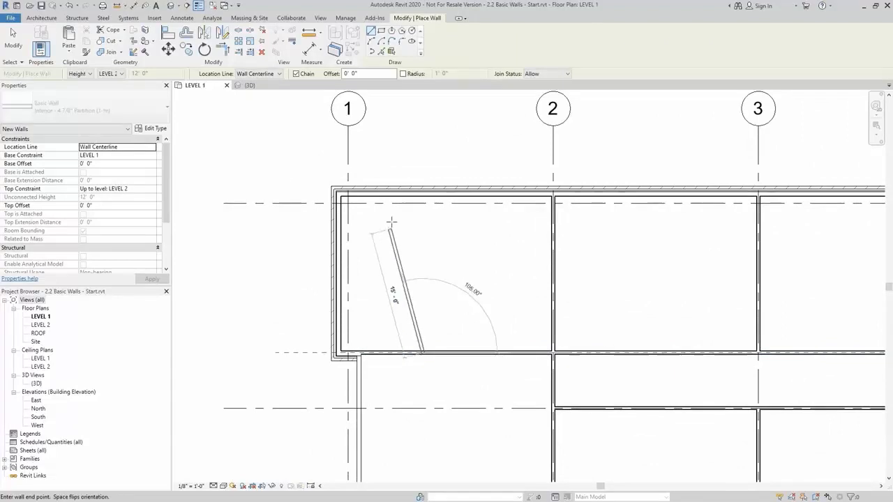
left_click(422, 198)
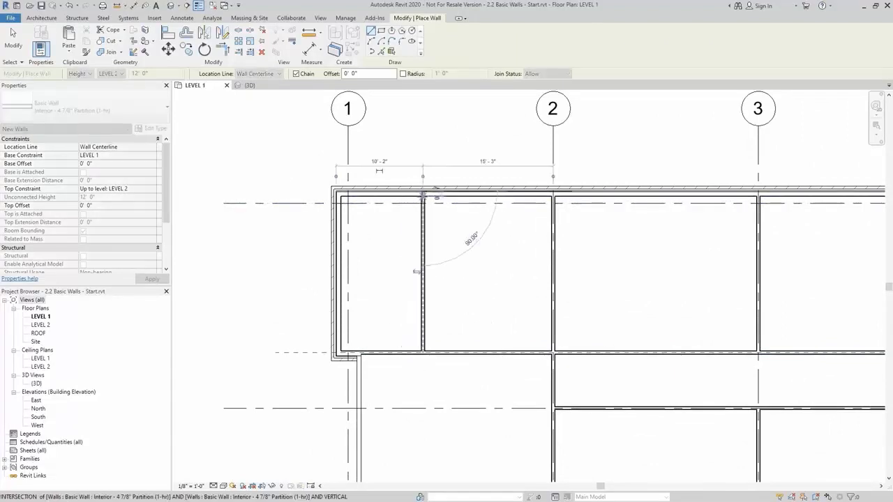
middle_click_drag(412, 209, 517, 221)
scroll(505, 249, "up", 1)
key("Escape")
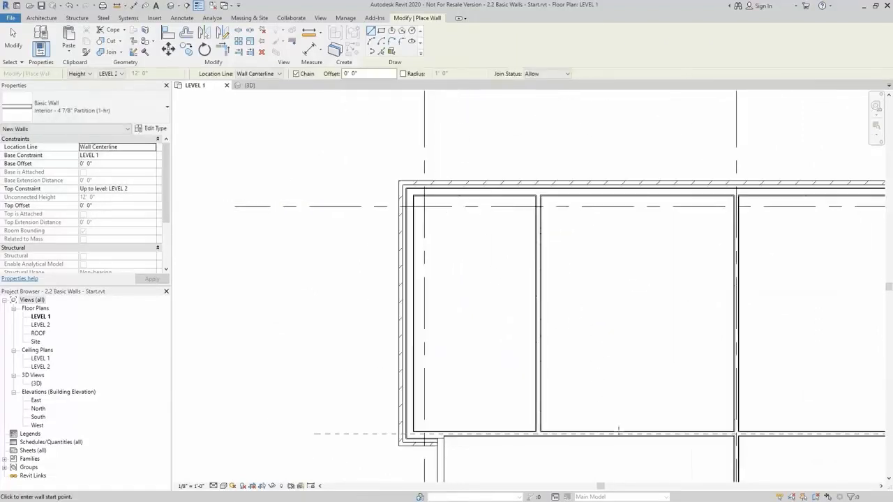
Step: Draw a second vertical partition across the upper room, about midway between the previous partition and grid 2
left_click(636, 431)
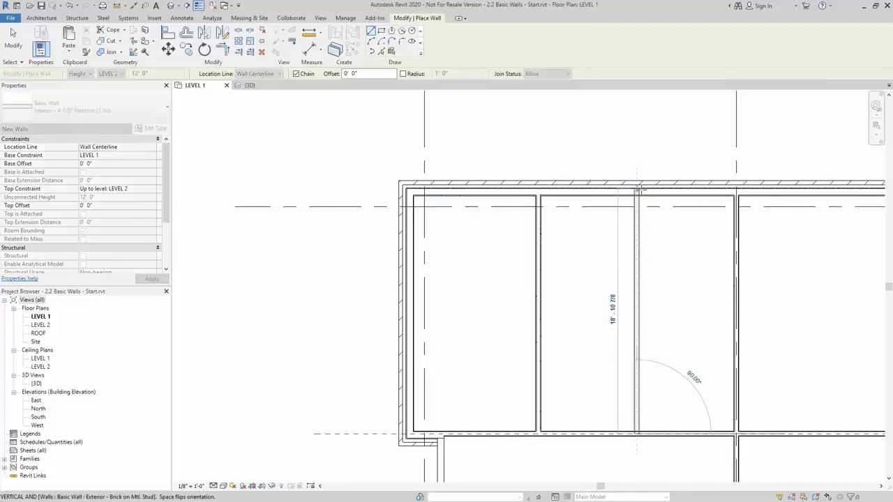
left_click(639, 189)
key("Escape")
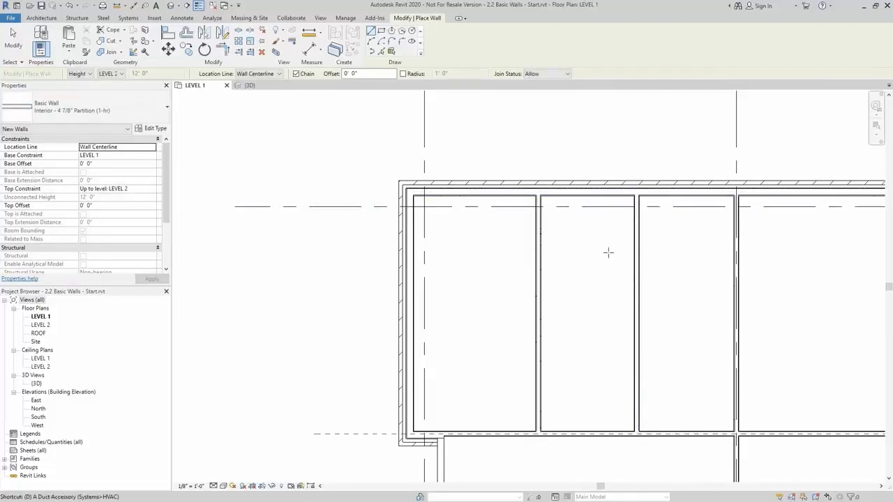
Step: Dimension the clear width between the grid 1 exterior wall's inner face and the near face of the first partition
key("d")
key("i")
scroll(481, 353, "up", 2)
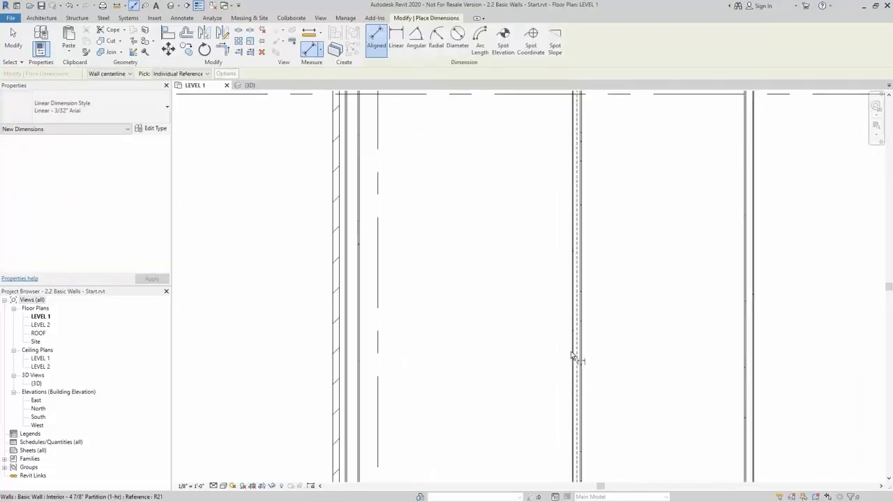
left_click(574, 357)
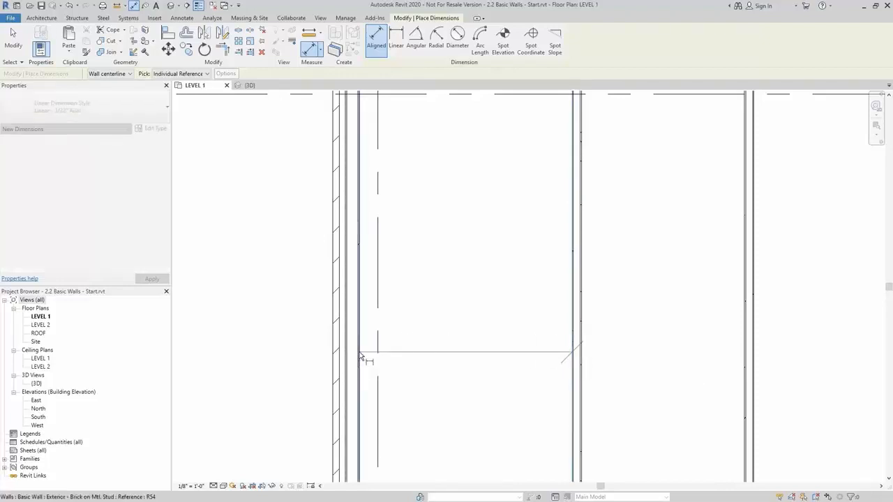
left_click(361, 357)
scroll(367, 355, "down", 2)
left_click(425, 343)
key("Escape")
key("Escape")
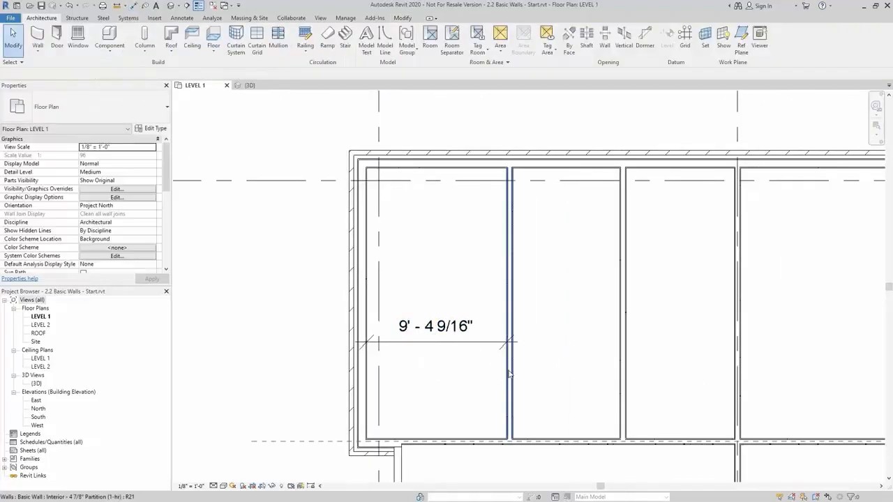
Step: Move the first partition by setting its clear distance from the grid 1 exterior wall to 9'
left_click(509, 376)
left_click(446, 325)
type("9")
key("Return")
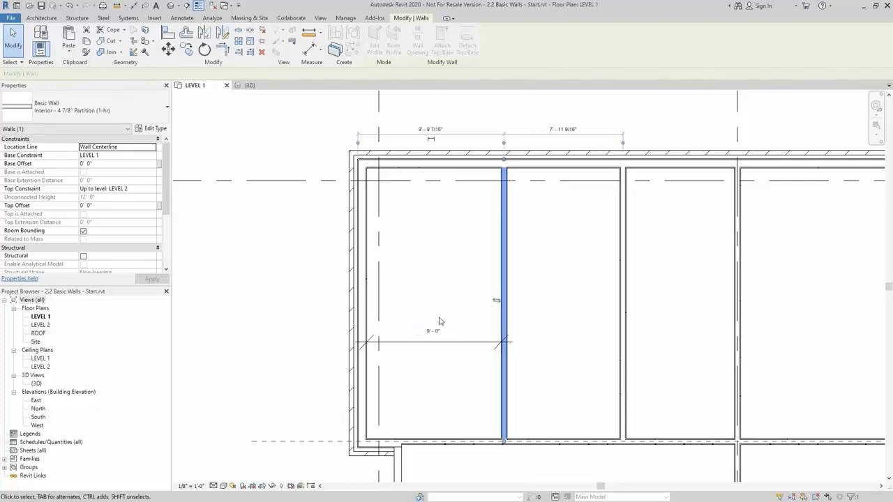
key("Escape")
Step: Dimension the clear width between the facing sides of the first and second partitions
key("d")
key("i")
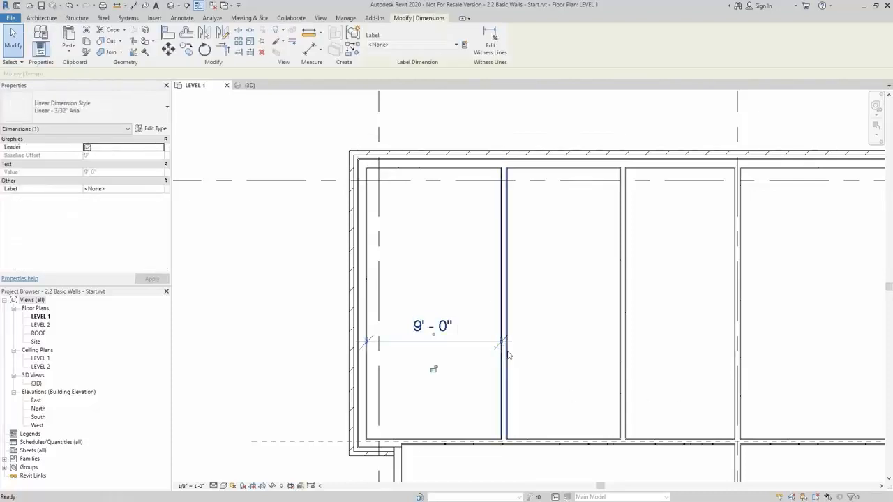
left_click(509, 361)
scroll(575, 370, "up", 2)
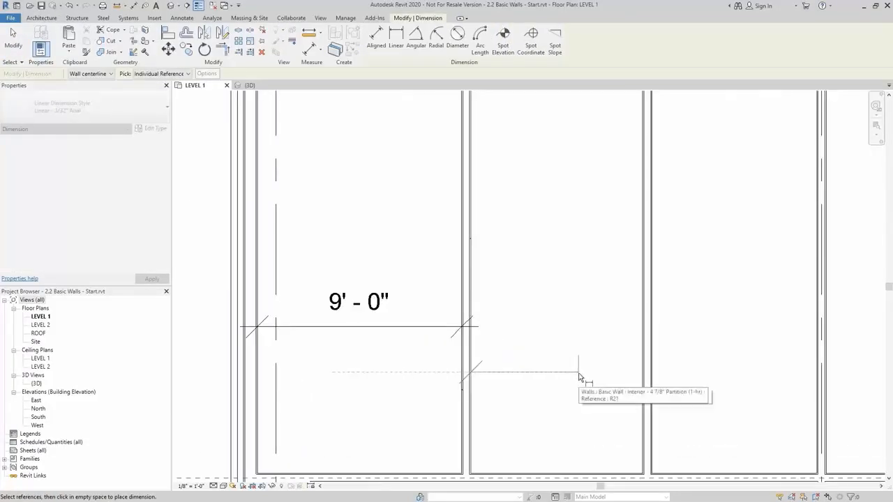
left_click(643, 397)
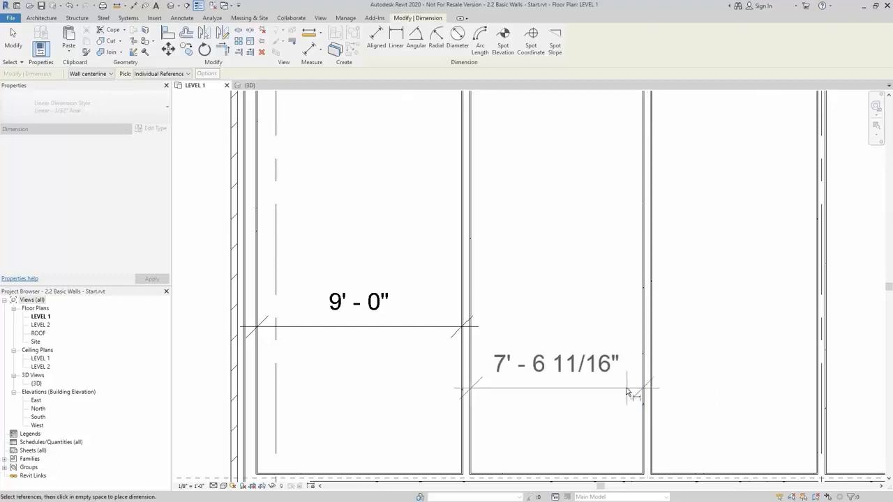
left_click(633, 389)
key("Escape")
key("Escape")
Step: Move the second partition by setting its clear distance from the first partition to 8'
left_click(649, 420)
left_click(561, 368)
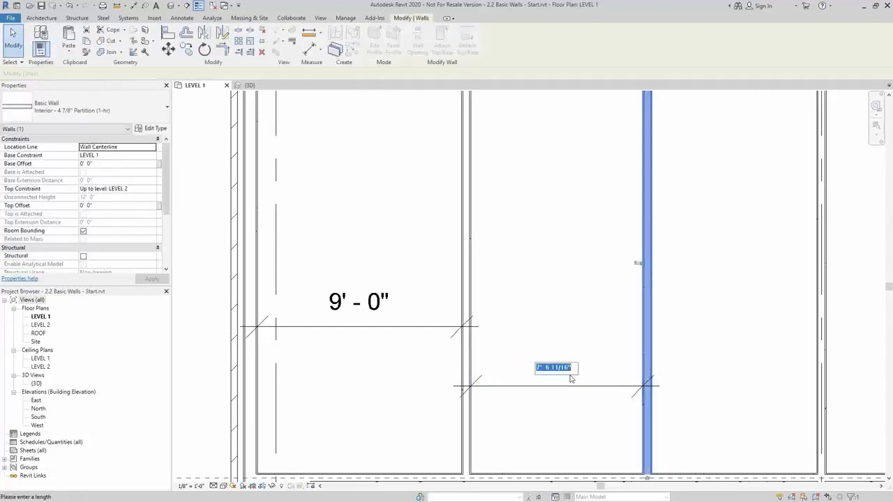
type("8")
key("Return")
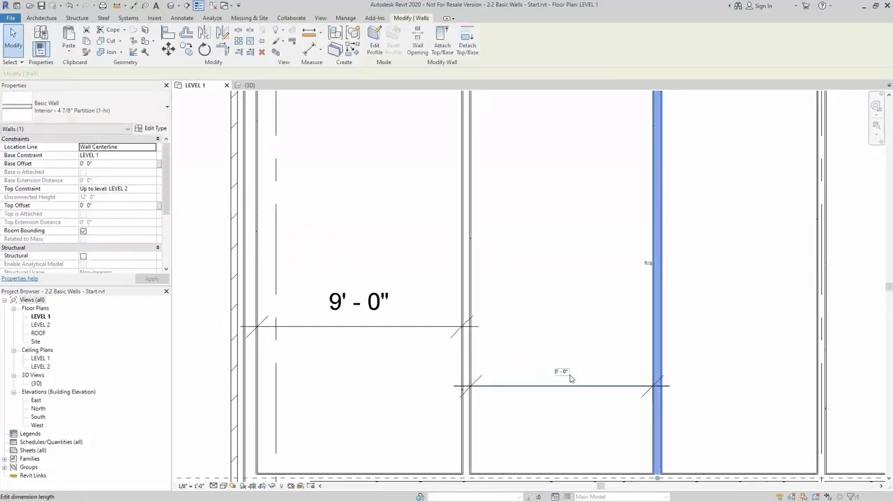
left_click(498, 290)
Step: Delete the 9' and 8' dimensions from the two rooms between grids 1 and 2
scroll(497, 290, "down", 2)
left_click(425, 309)
key("Delete")
left_click(541, 336)
key("Delete")
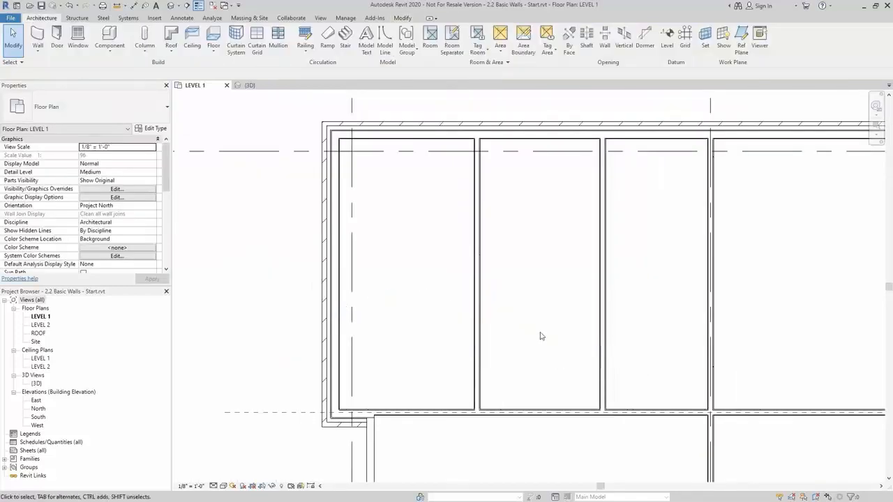
Step: Split the upper corridor wall just before grid 2 and the grid 2 wall within the corridor, without deleting inner segments
scroll(540, 337, "down", 2)
key("s")
key("d")
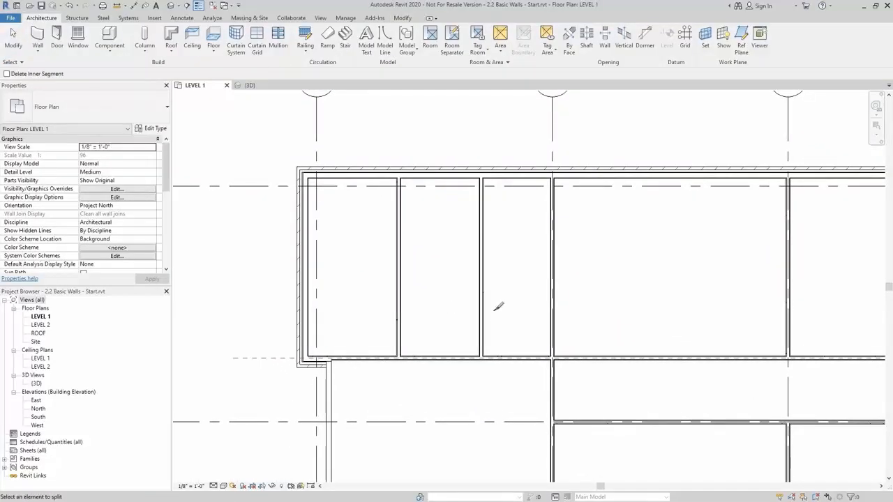
Step: Trim the upper corridor walls into corners with the grid 2 partition and with the second partition between grids 1 and 2
key("t")
key("r")
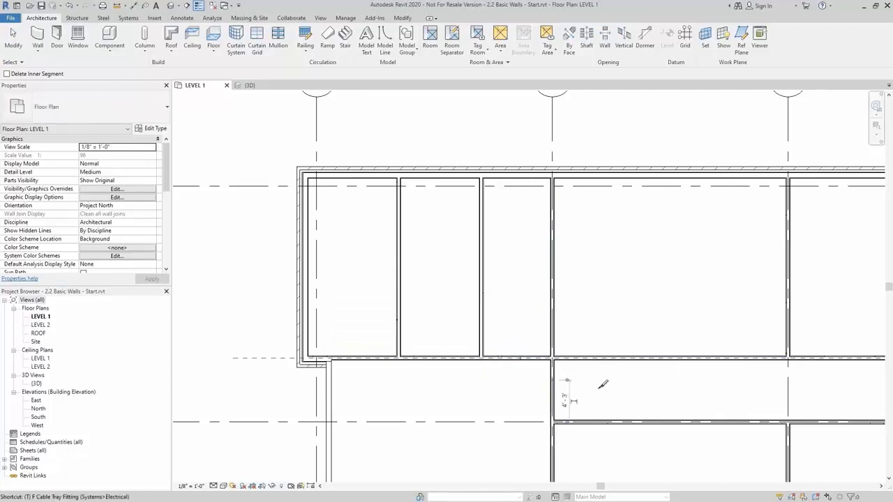
left_click(563, 332)
left_click(571, 358)
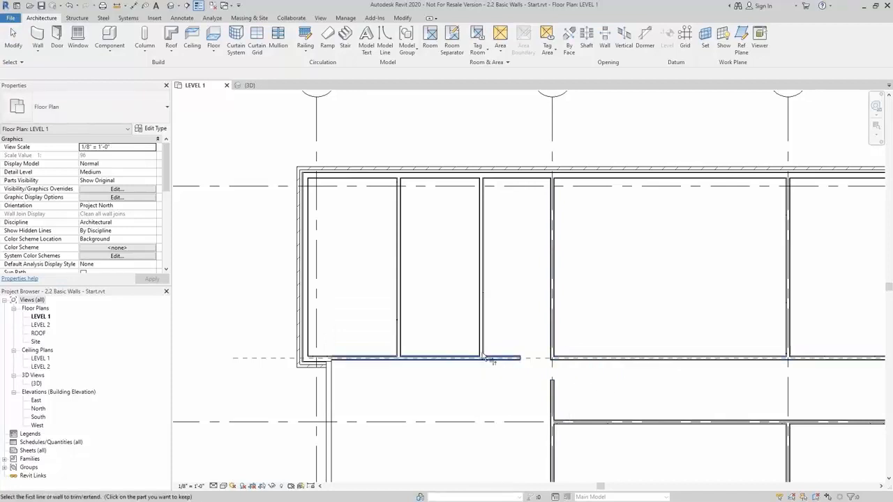
left_click(484, 342)
left_click(463, 361)
scroll(592, 384, "down", 2)
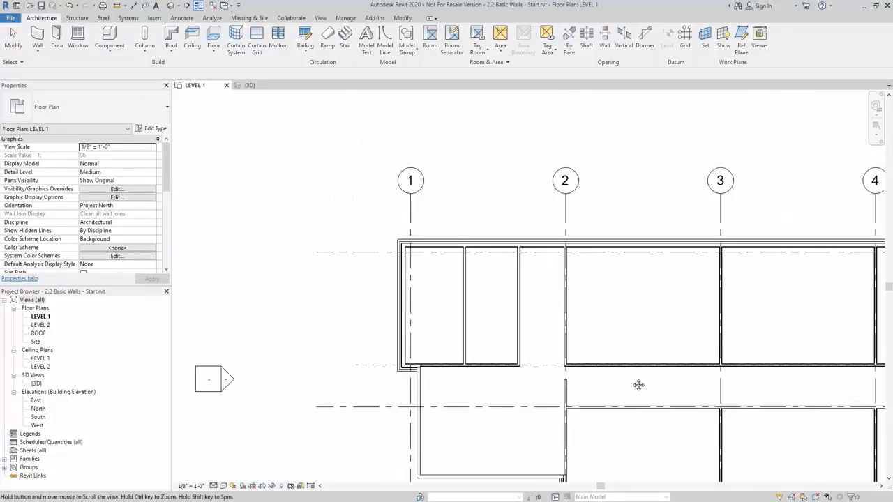
Step: Trim the grid B partition and the lower grid 2 partition to form a corner
middle_click_drag(638, 386, 554, 340)
left_click(513, 363)
left_click(482, 384)
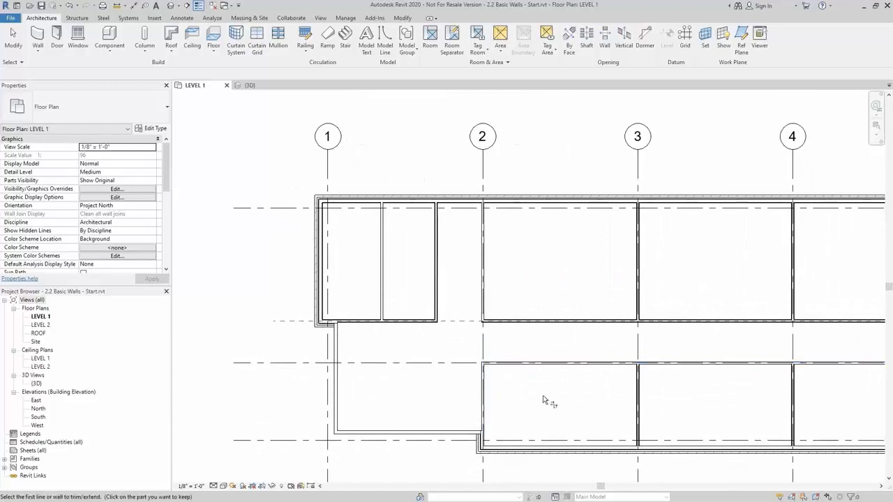
middle_click_drag(545, 401, 468, 363)
key("Escape")
key("Escape")
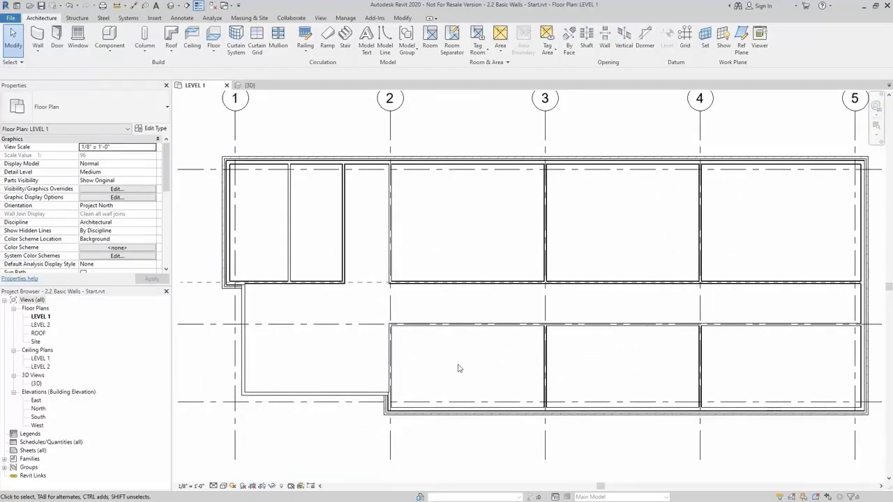
middle_click_drag(635, 376, 572, 369)
scroll(572, 368, "up", 1)
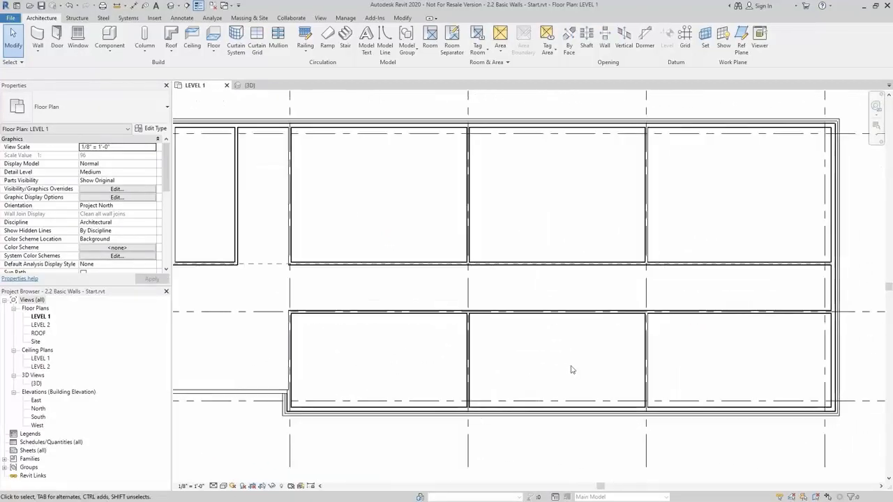
Step: Draw a 4 7/8" interior partition across the room between grids 3 and 4, from the exterior wall to the grid B partition
key("w")
key("a")
scroll(561, 382, "up", 2)
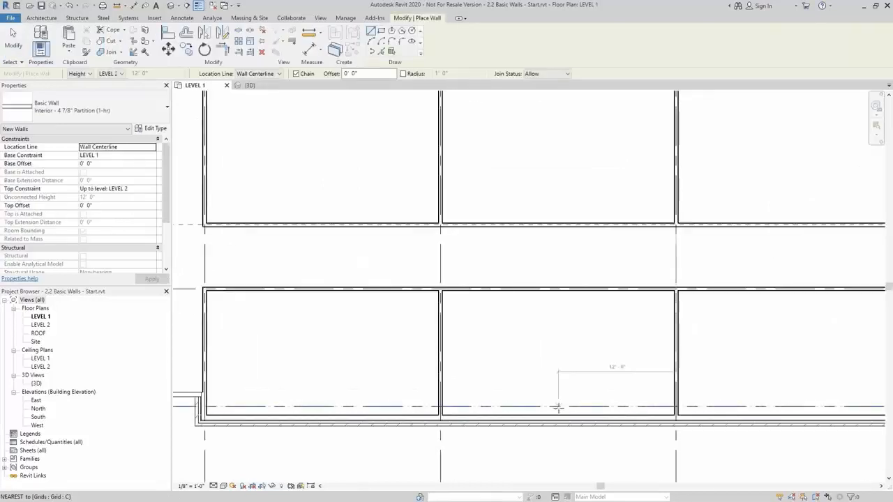
left_click(556, 415)
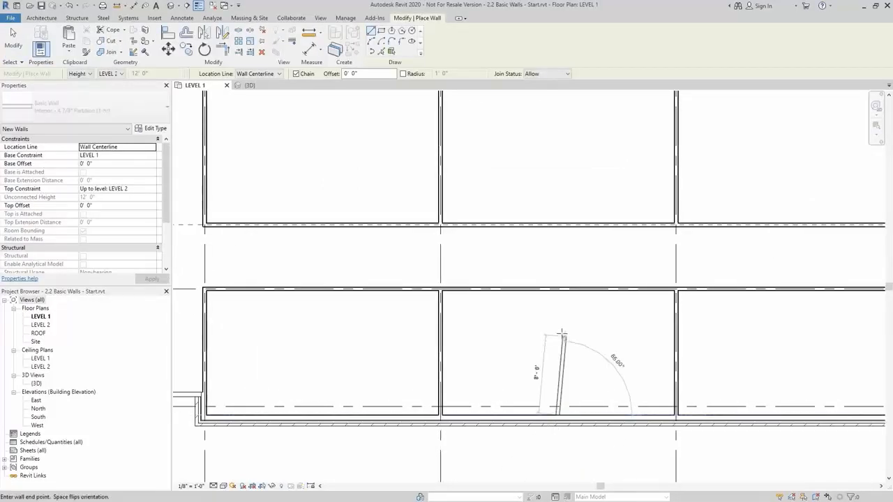
left_click(558, 293)
key("Escape")
key("Escape")
Step: Reference the new partition's temporary dimension to grid 3 and set the distance to 12'
left_click(558, 301)
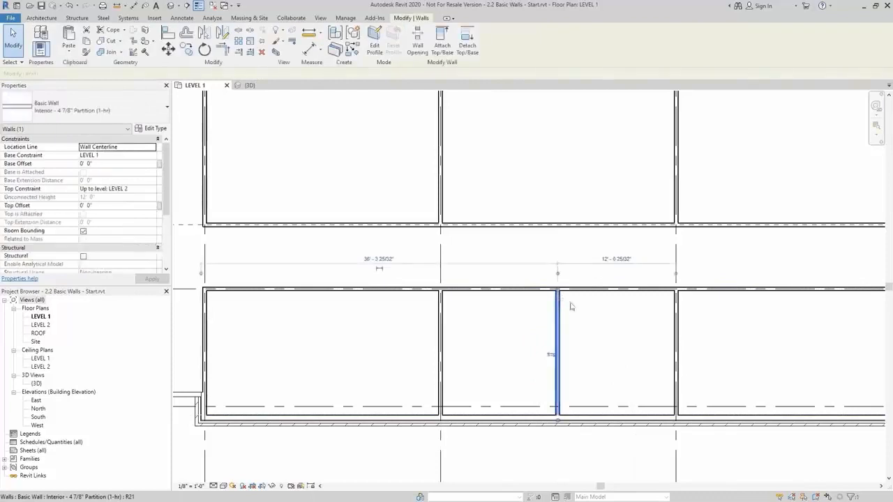
left_click(201, 275)
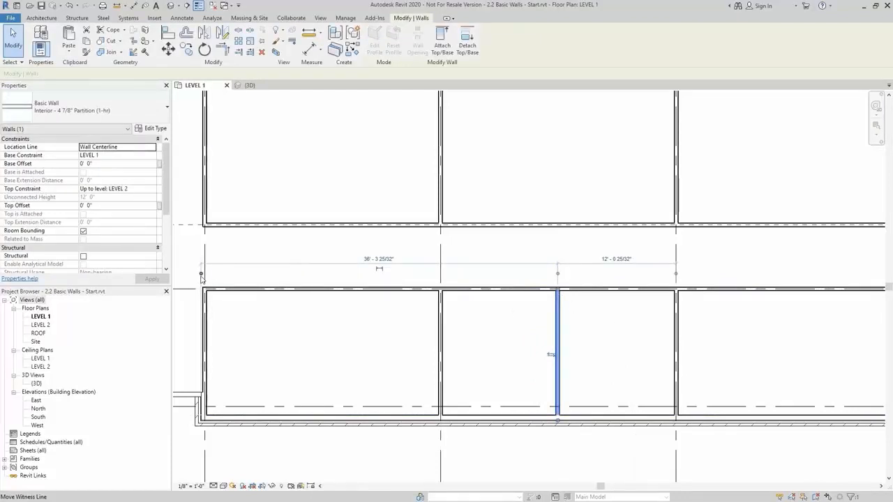
left_click_drag(201, 275, 441, 265)
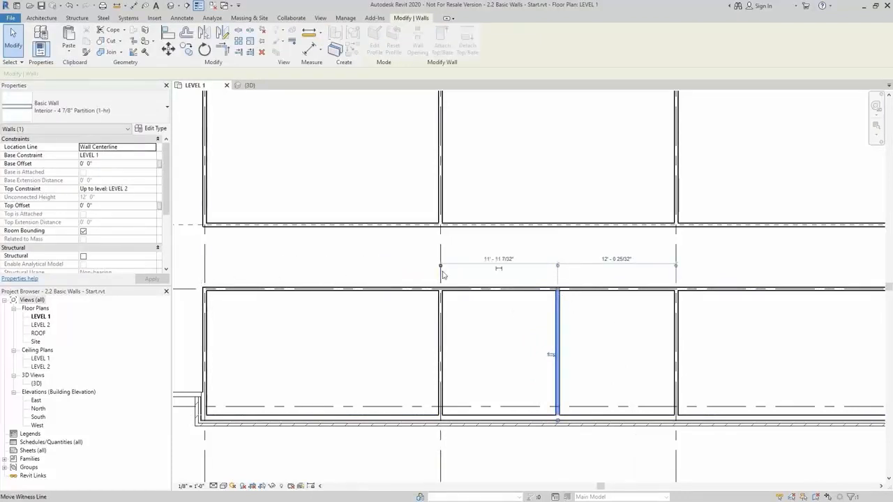
left_click(513, 260)
type("12")
key("Return")
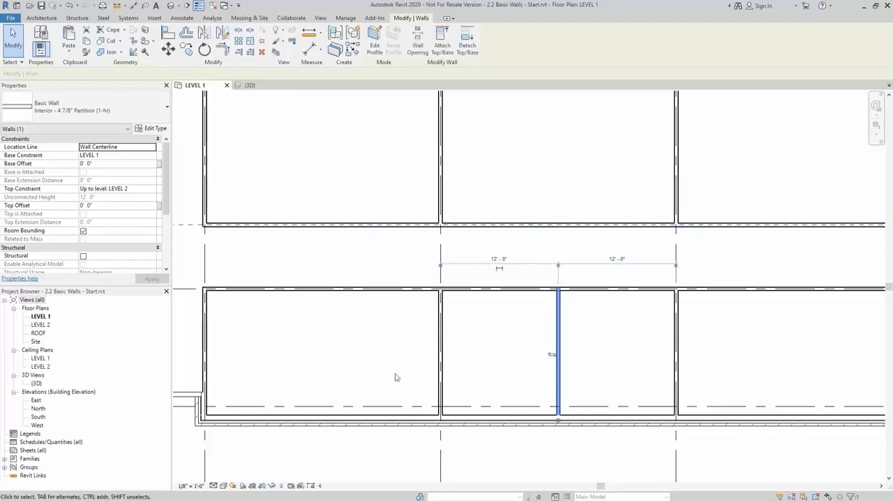
left_click(502, 359)
Step: Mirror a copy of the new partition about grid 3 into the room between grids 2 and 3
left_click(559, 335)
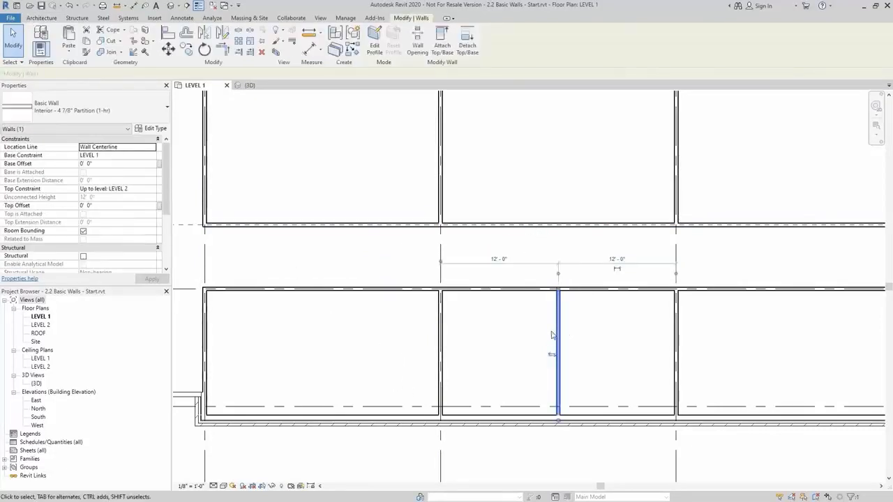
key("a")
key("l")
left_click(443, 250)
middle_click_drag(604, 353, 547, 351)
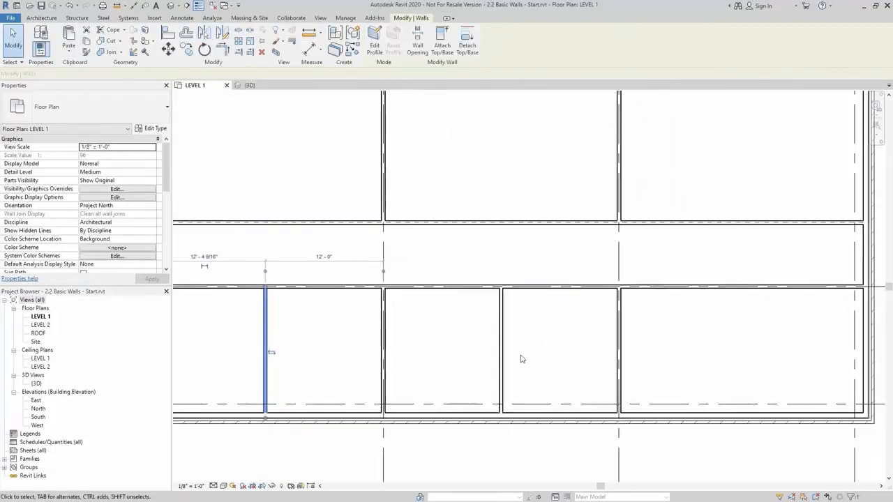
Step: Mirror a copy of the partition between grids 3 and 4 about grid 4 into the last room before grid 5
left_click(502, 357)
key("m")
key("m")
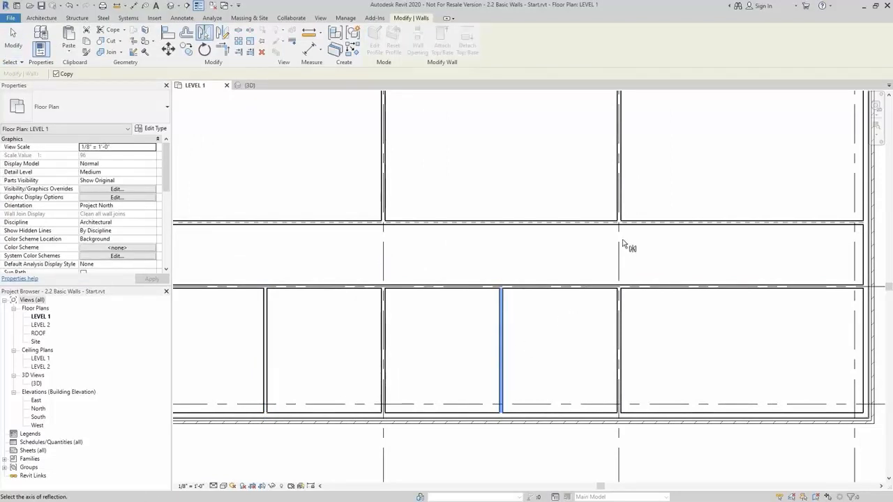
left_click(620, 249)
left_click(685, 333)
Step: Mirror a copy of the first partition after grid 1 about grid 3 into the upper room between grids 4 and 5
scroll(686, 331, "down", 2)
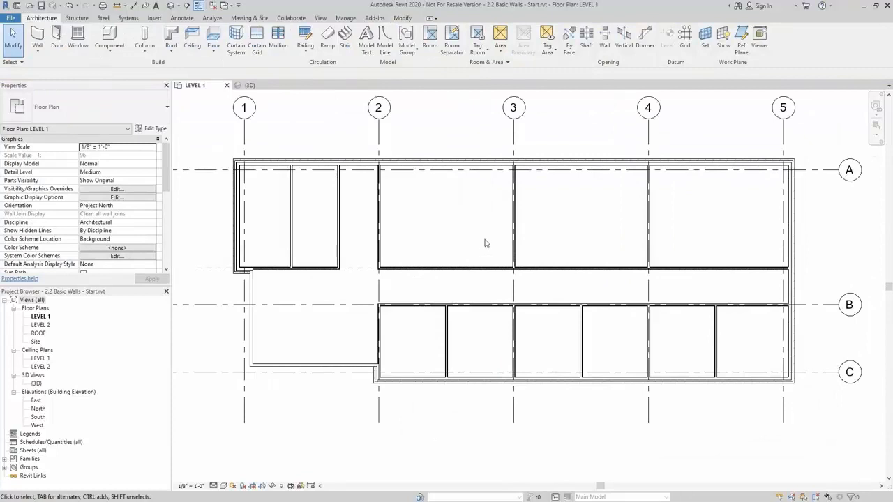
middle_click_drag(710, 220, 693, 221)
left_click(285, 244)
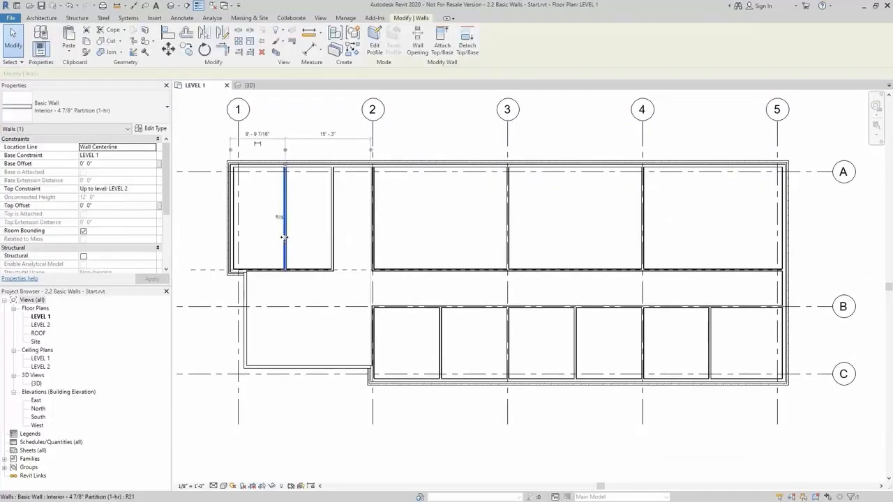
key("m")
key("m")
left_click(508, 131)
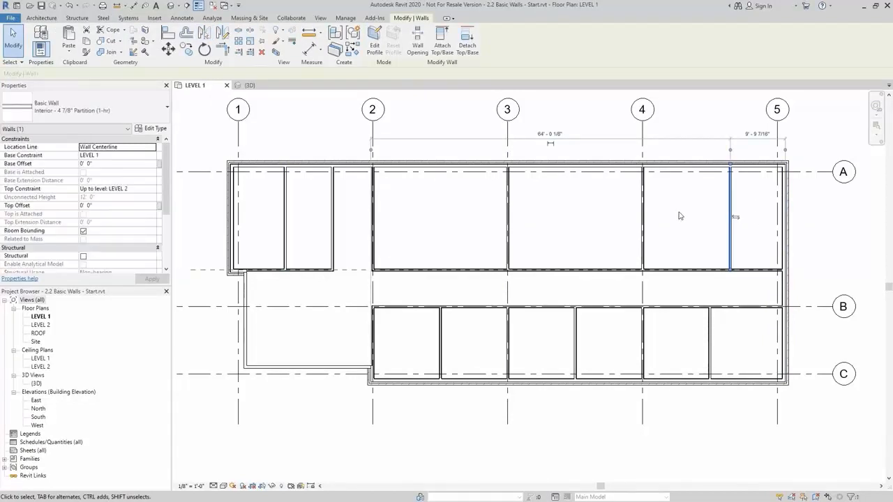
key("Escape")
Step: Examine the layer structure of the 4 7/8" interior partition type on the lower wall between grids 3 and 4
middle_click_drag(569, 235, 569, 225)
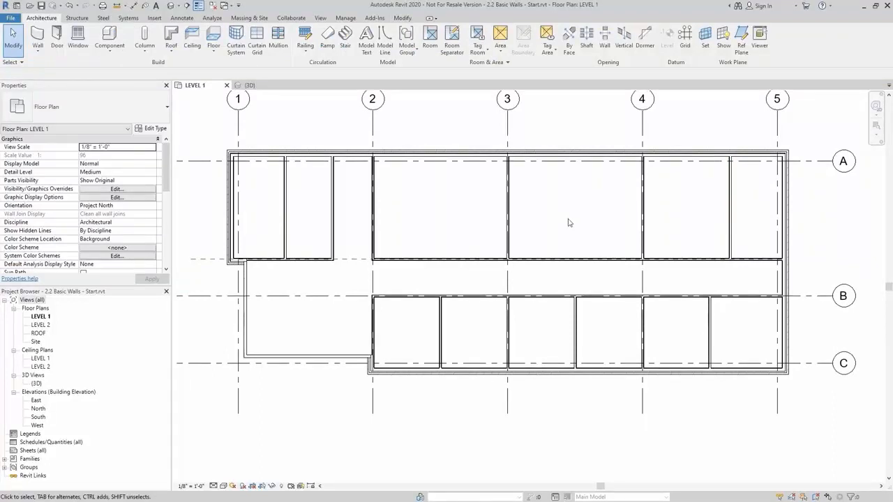
scroll(583, 329, "up", 3)
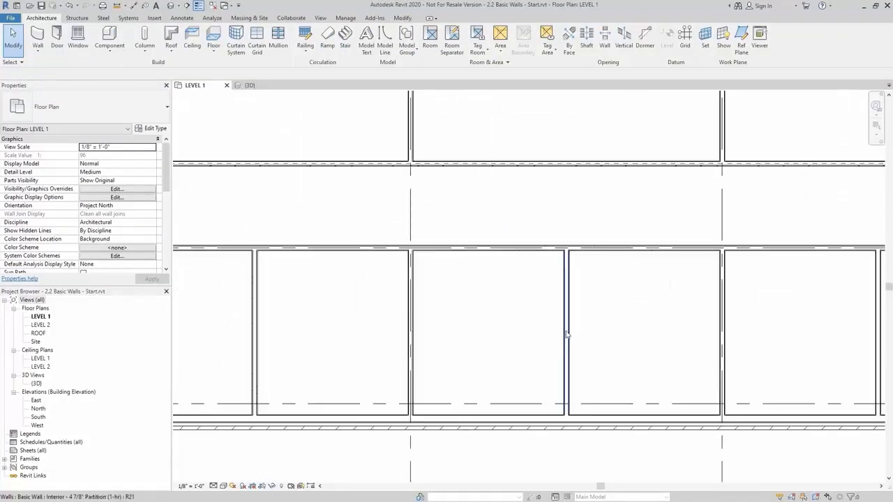
left_click(566, 329)
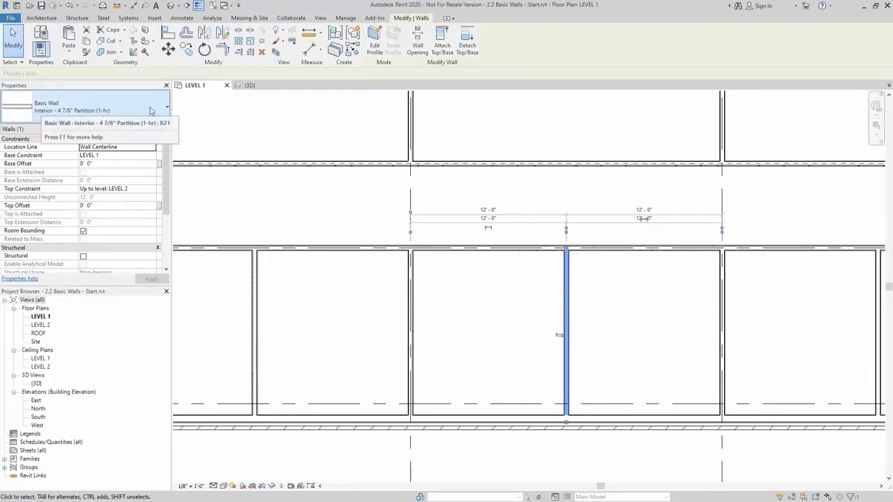
left_click(158, 128)
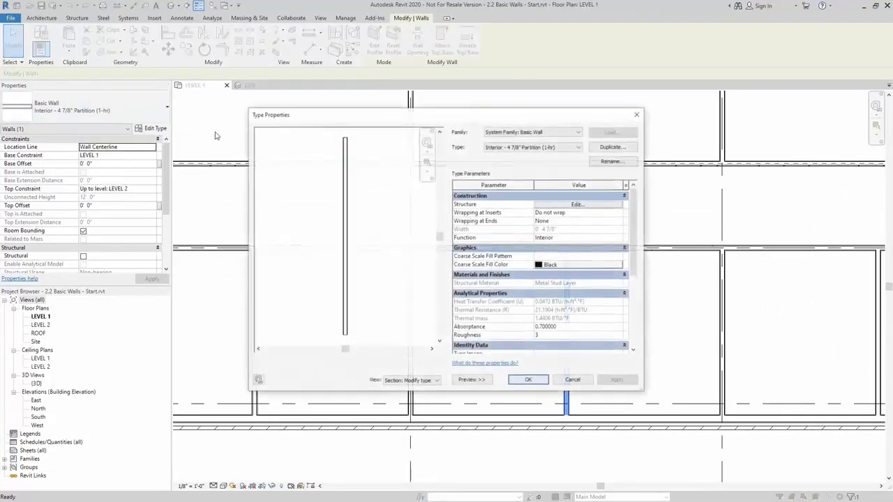
left_click(577, 204)
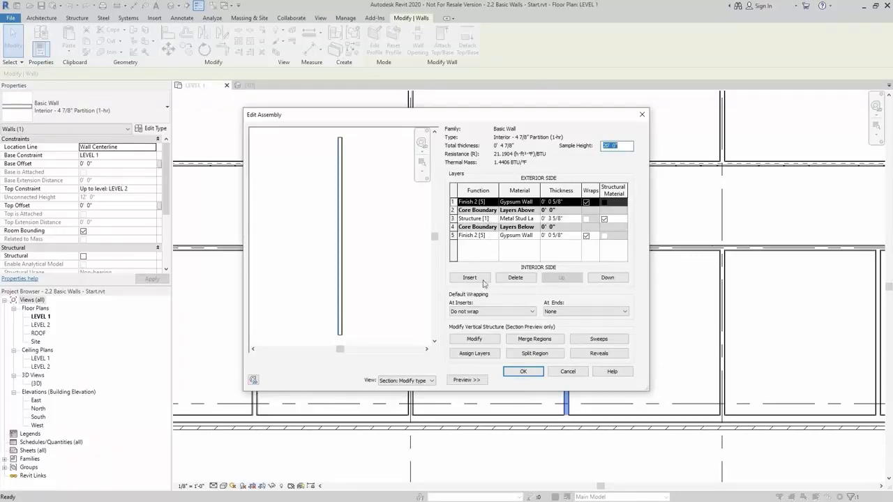
left_click(533, 376)
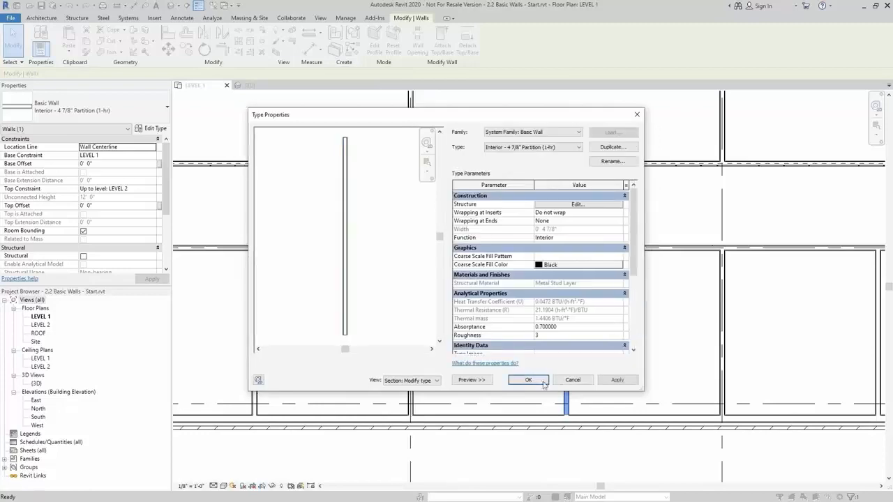
left_click(533, 381)
middle_click_drag(644, 392, 573, 327)
Step: Examine the layer structure of the exterior brick on metal stud wall type, including its metal stud core layer
left_click(572, 327)
scroll(561, 376, "up", 4)
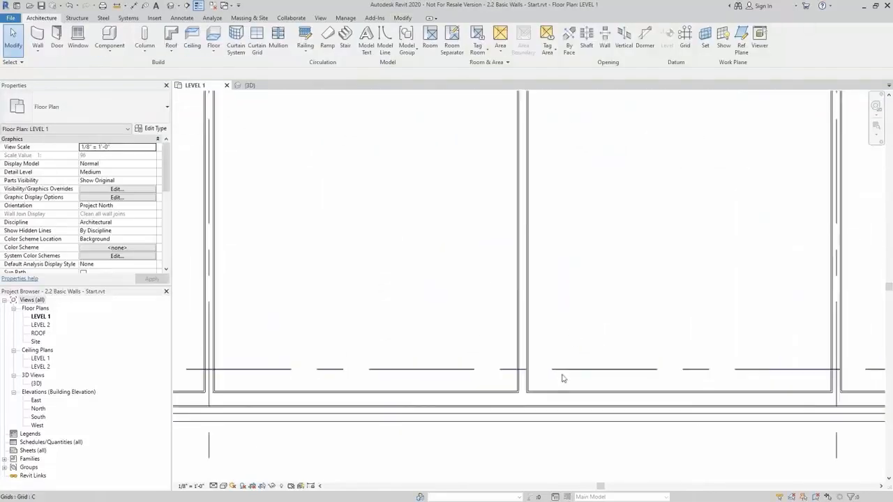
left_click(557, 395)
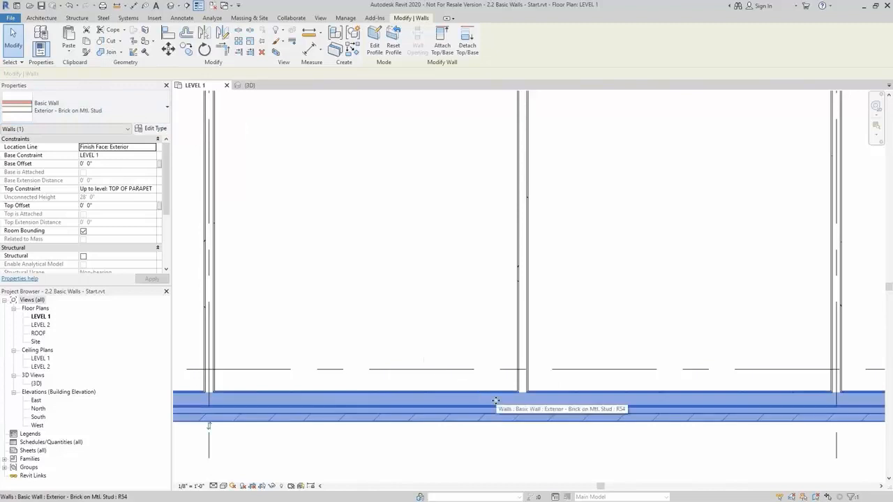
left_click(153, 129)
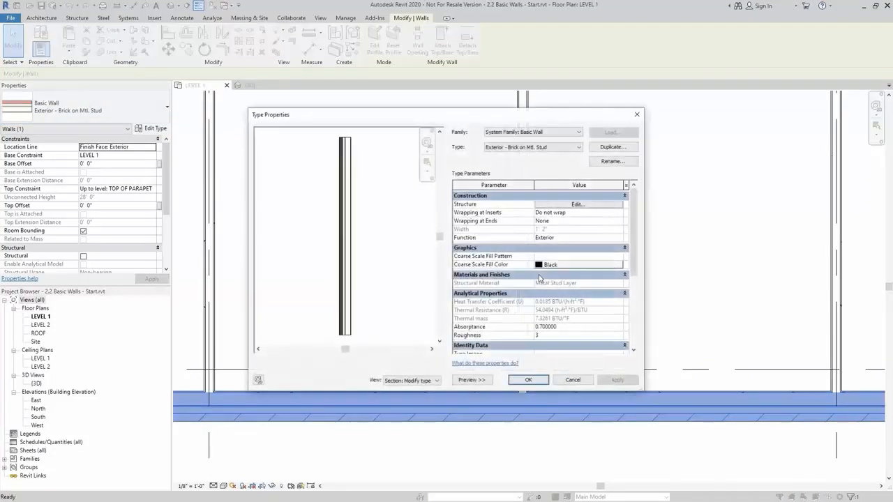
left_click(560, 204)
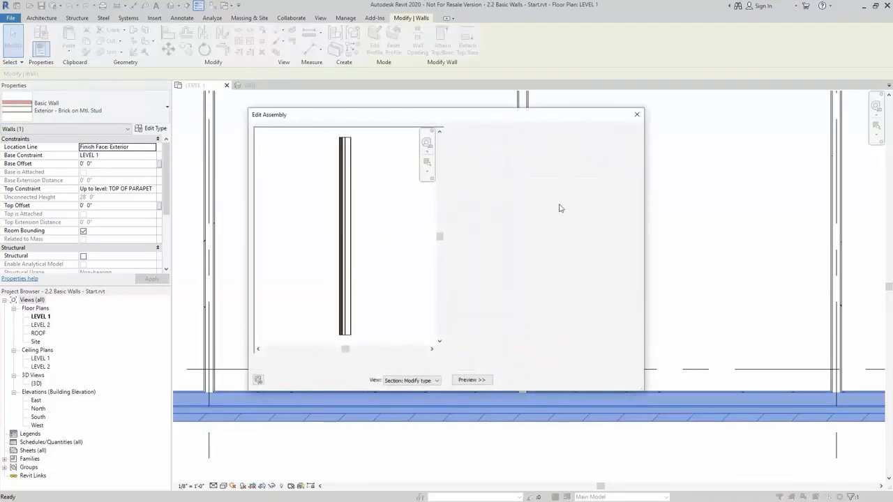
left_click(453, 244)
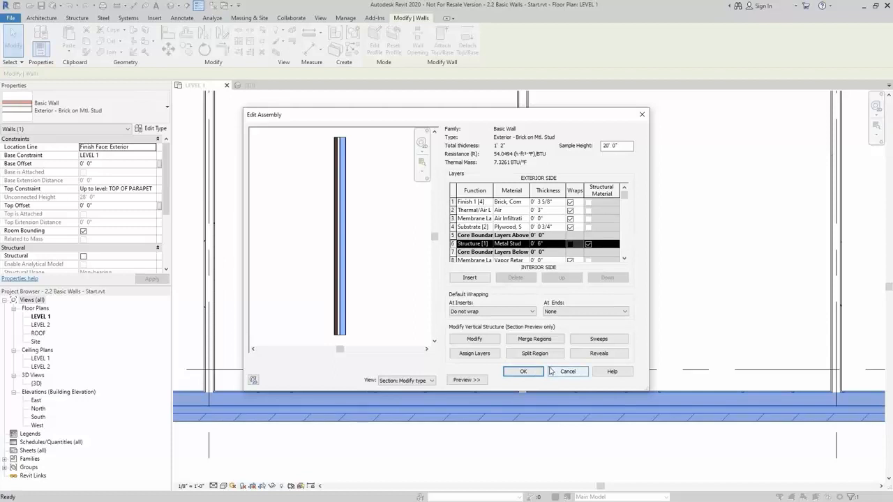
left_click(552, 372)
left_click(524, 381)
scroll(550, 344, "down", 1)
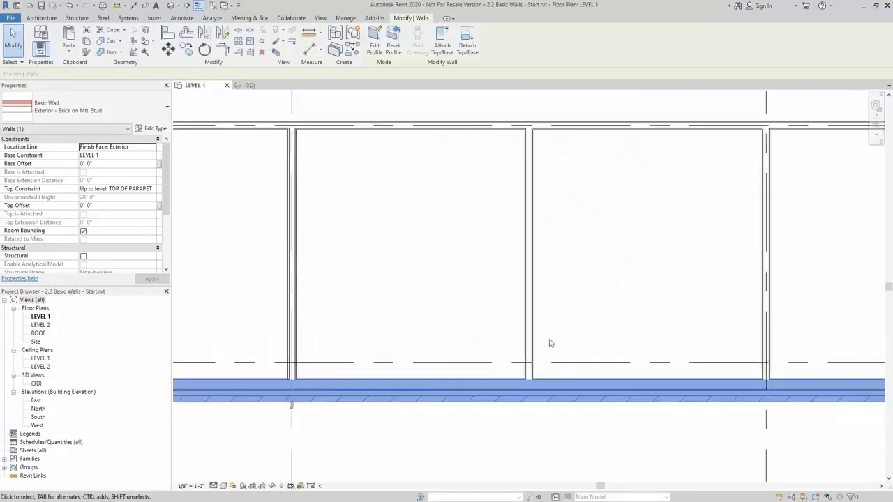
scroll(549, 344, "down", 1)
left_click(549, 342)
Step: Place an aligned dimension between the exterior wall's inner face and the near face of the upper partition between grids 4 and 5
scroll(545, 162, "up", 3)
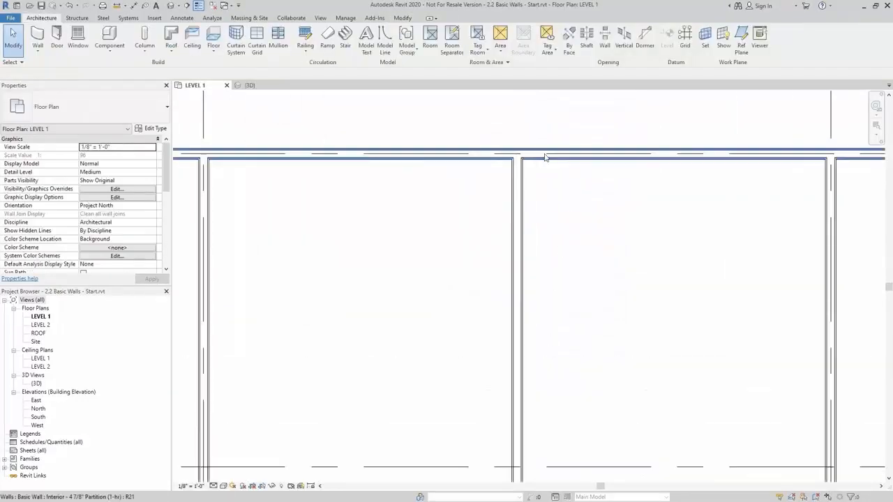
scroll(558, 220, "down", 2)
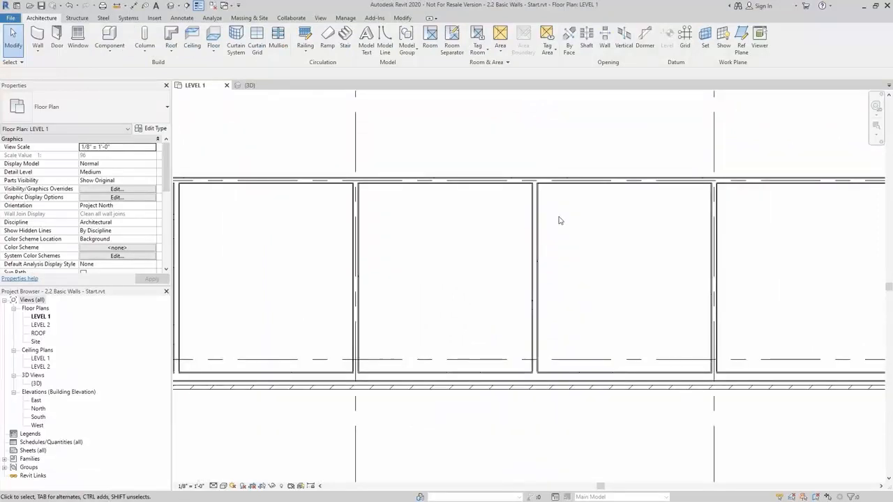
middle_click_drag(424, 186, 693, 401)
scroll(472, 229, "down", 5)
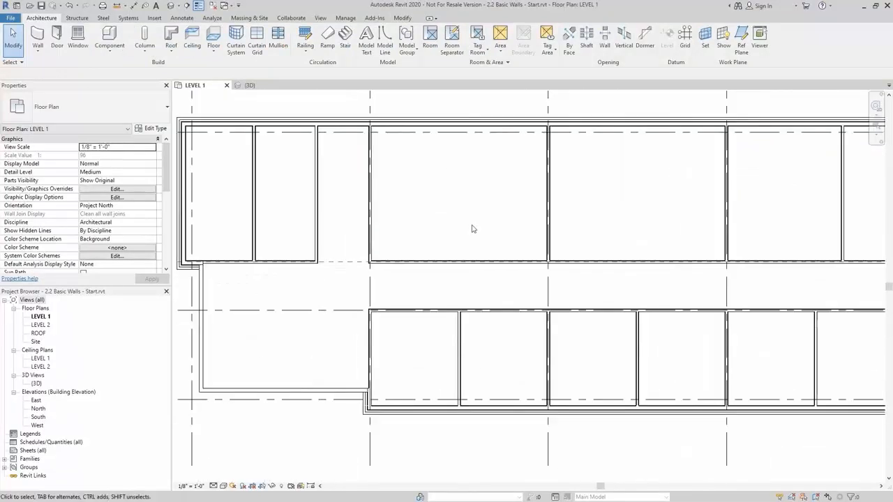
middle_click_drag(574, 236, 329, 267)
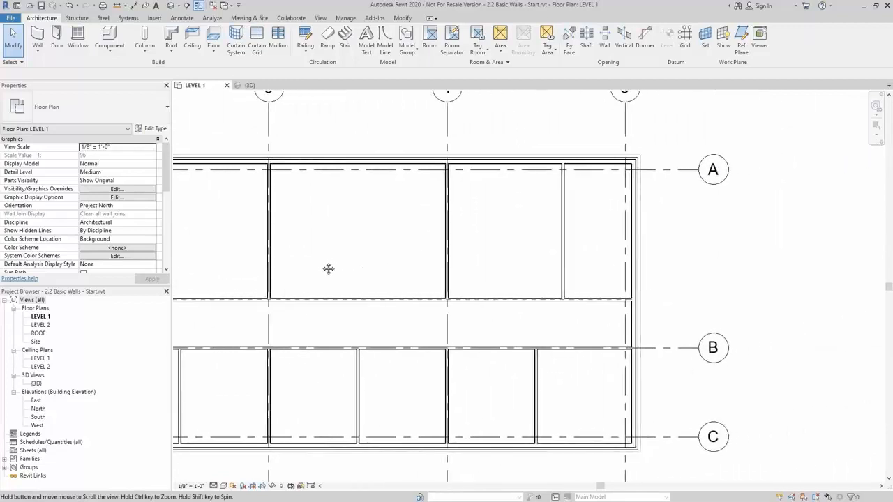
scroll(586, 182, "up", 3)
middle_click_drag(606, 240, 588, 251)
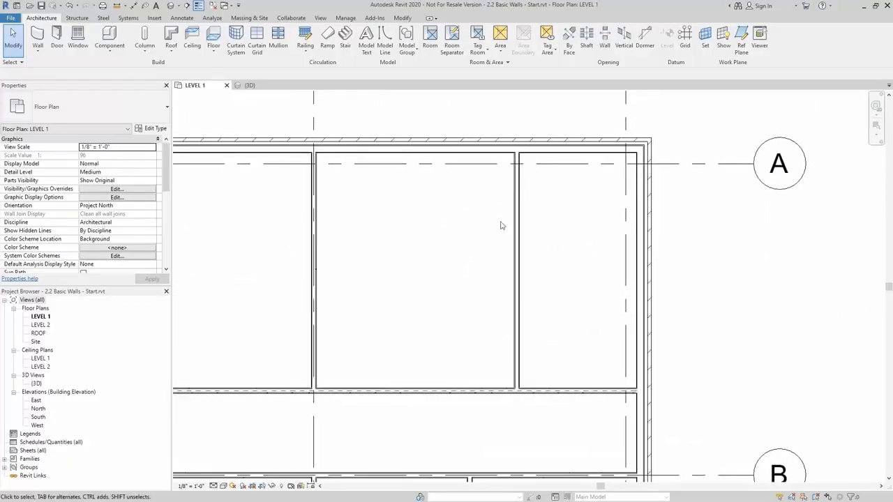
left_click(514, 224)
scroll(598, 277, "up", 2)
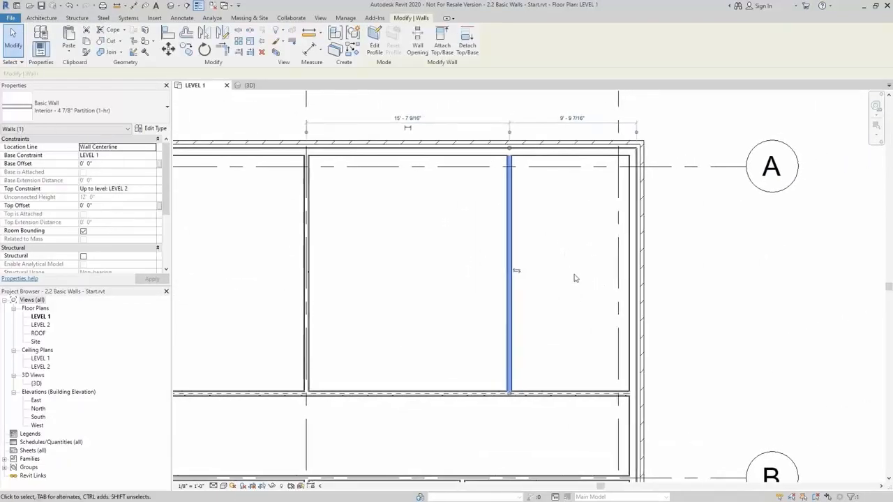
middle_click_drag(567, 273, 502, 273)
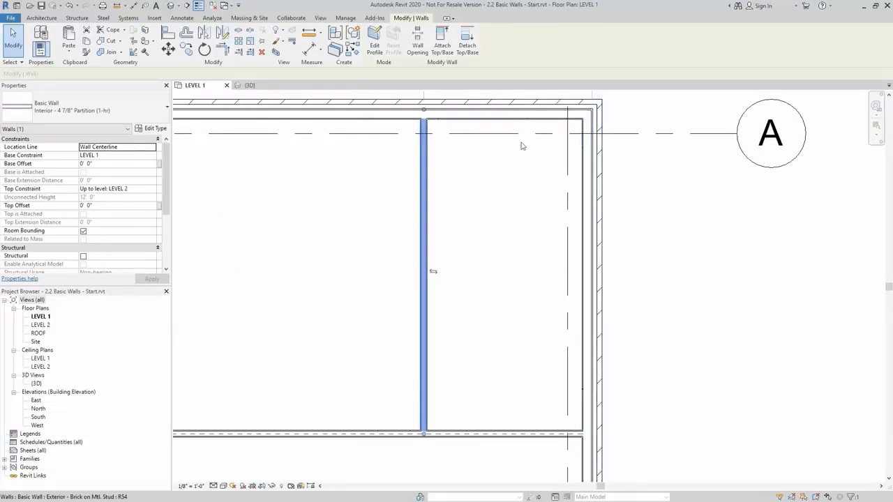
key("i")
scroll(598, 303, "up", 3)
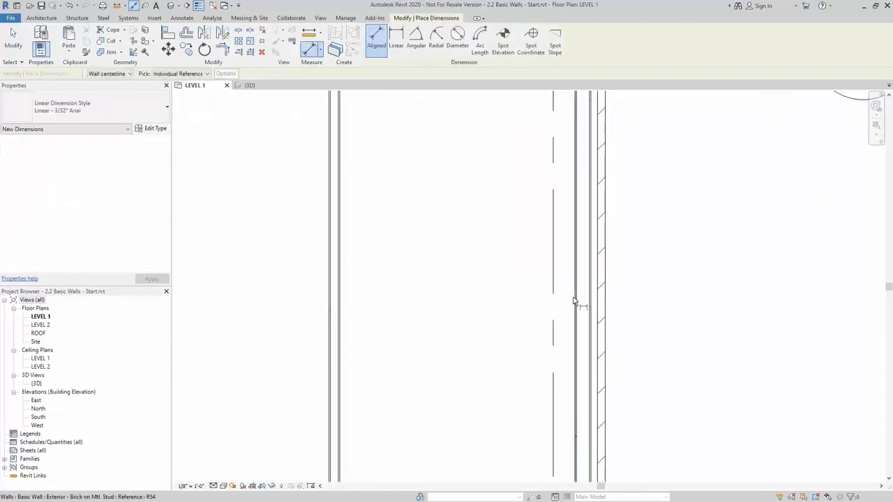
left_click(575, 301)
left_click(342, 302)
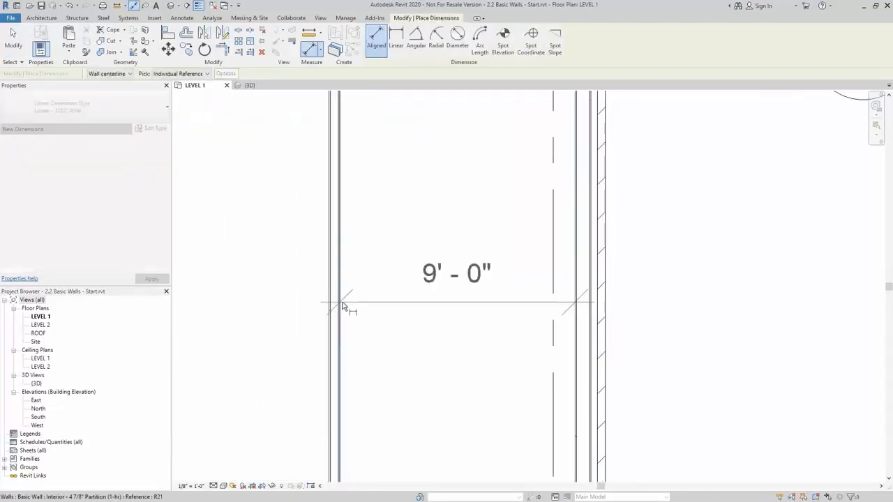
left_click(423, 302)
scroll(422, 301, "down", 2)
middle_click_drag(421, 300, 512, 265)
key("Escape")
key("Escape")
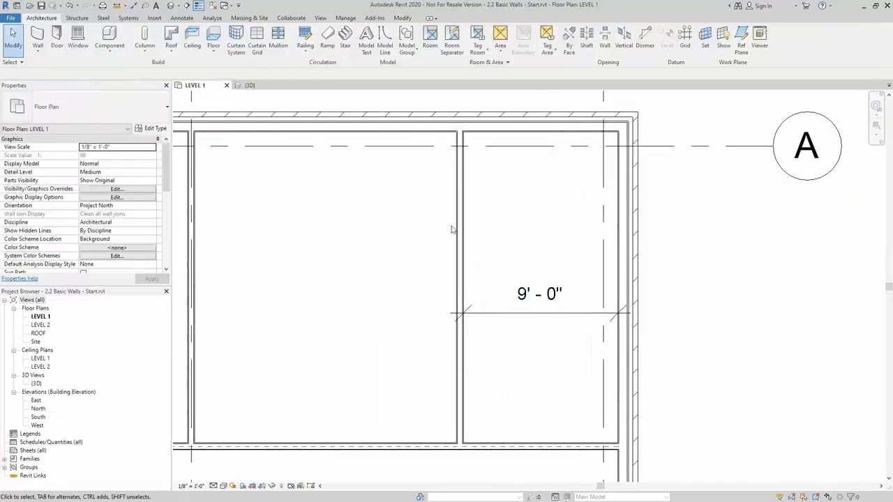
Step: Set the location line of the upper partition between grids 4 and 5 to Finish Face: Exterior
left_click(457, 227)
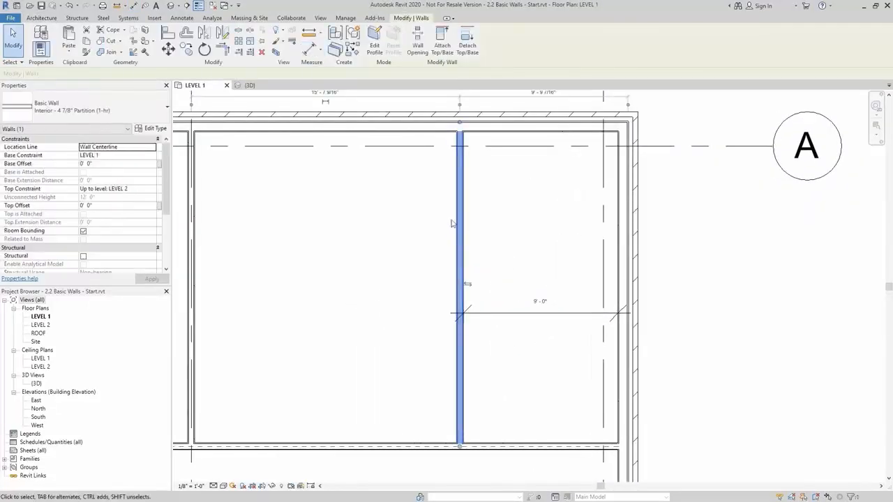
left_click(154, 149)
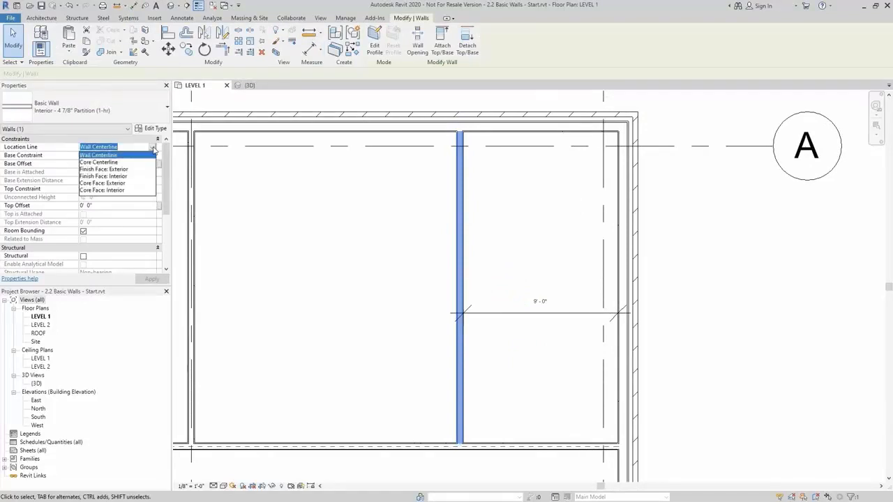
left_click(128, 170)
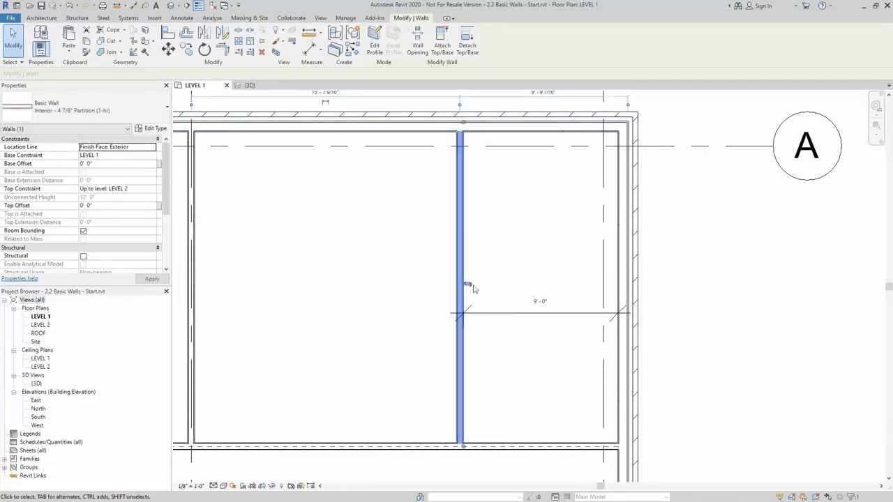
left_click(509, 387)
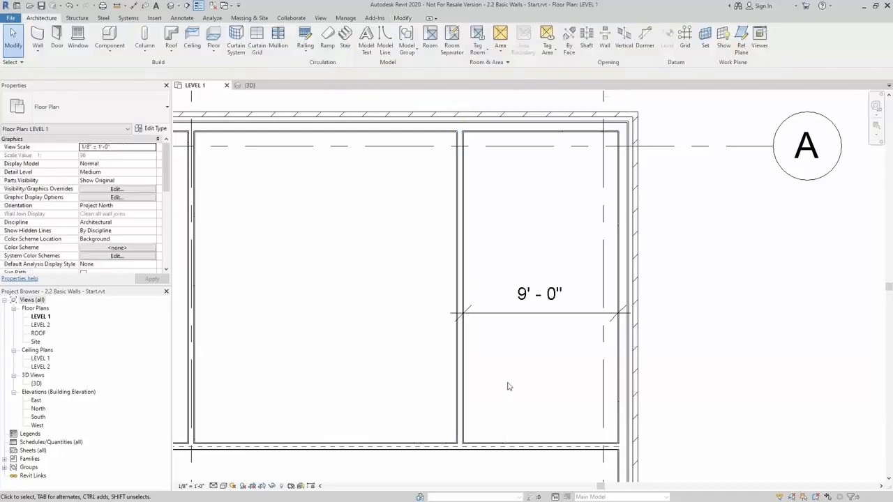
Step: Change the same partition to Interior - 5 1/2" Partition (1-hr), and finally to Interior - 6 1/8" Partition (2-hr)
left_click(472, 238)
middle_click_drag(497, 240, 513, 220)
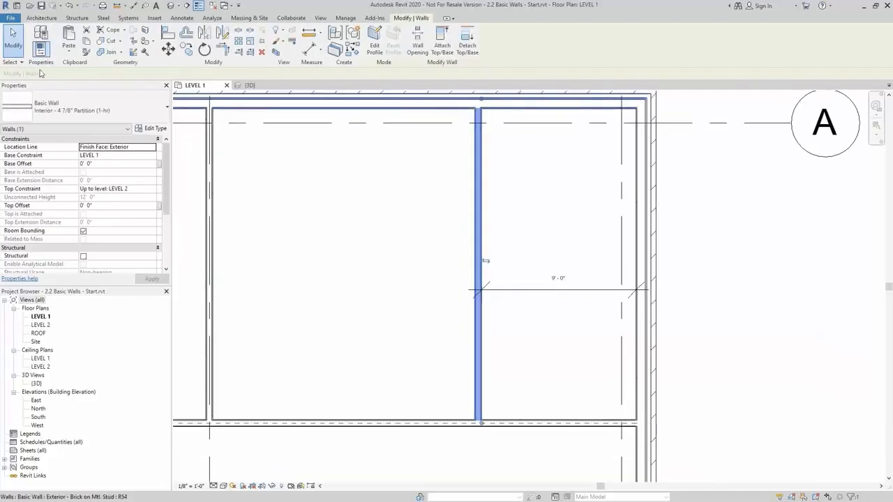
left_click(106, 112)
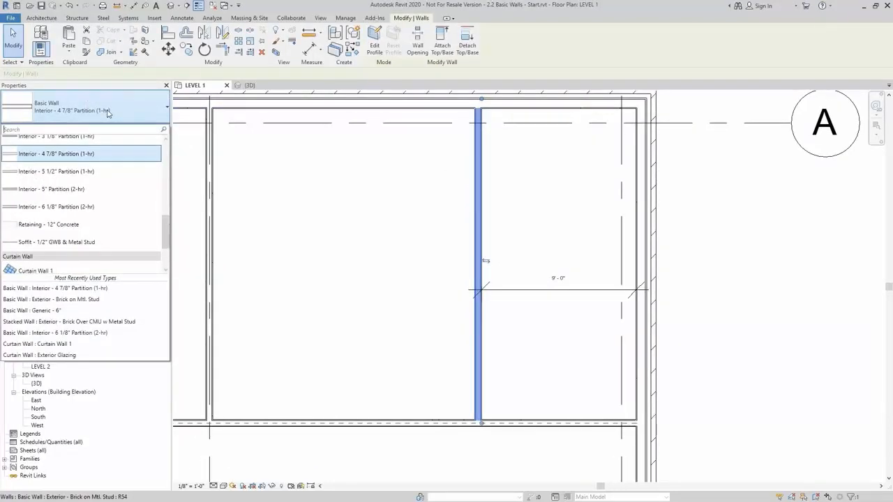
left_click(72, 173)
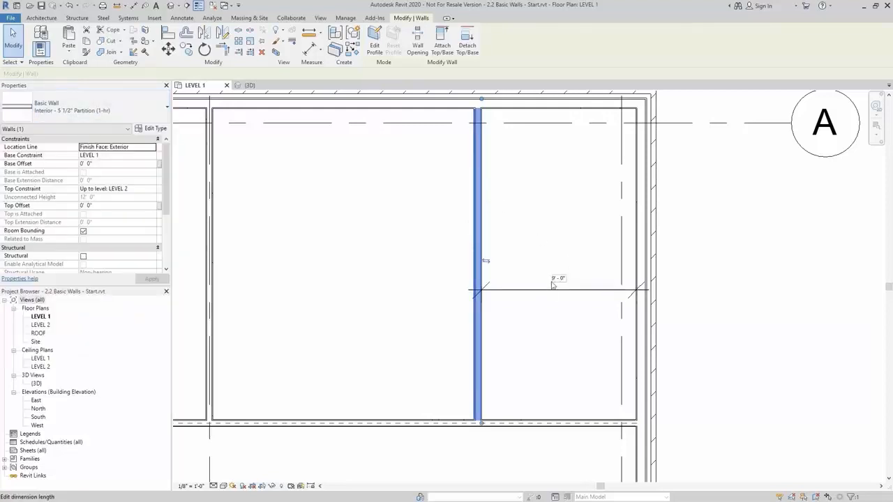
left_click(103, 112)
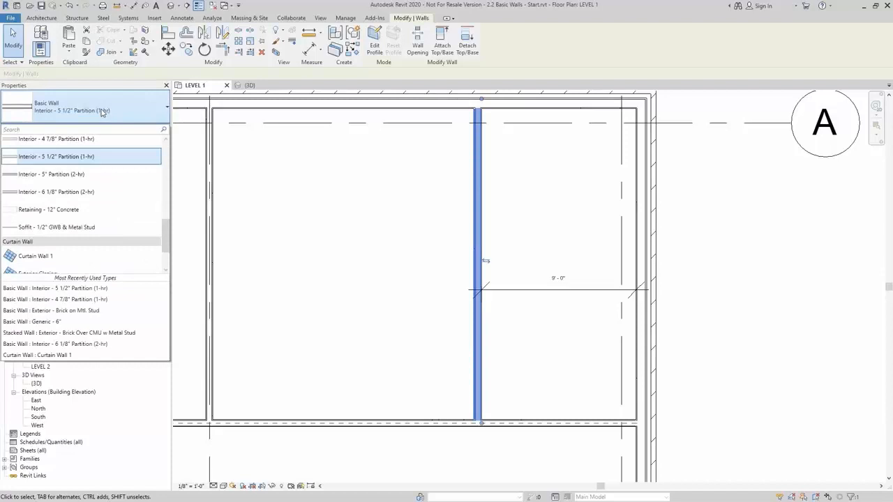
left_click(74, 192)
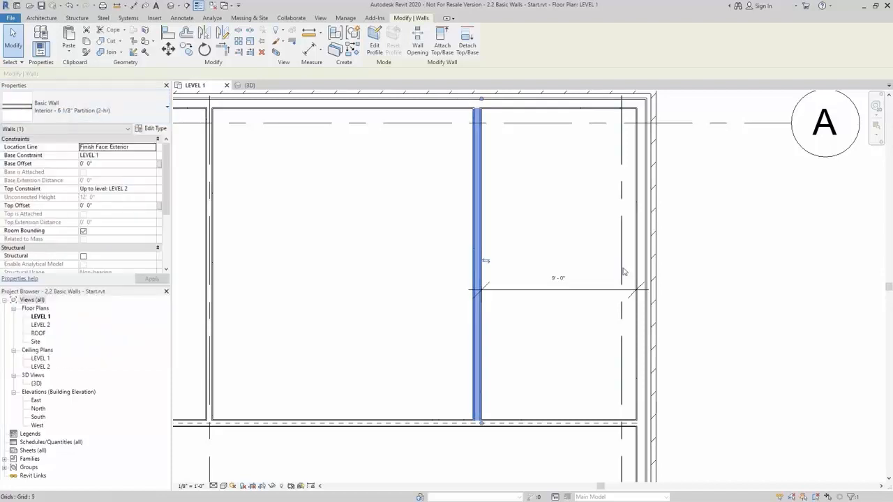
left_click(591, 244)
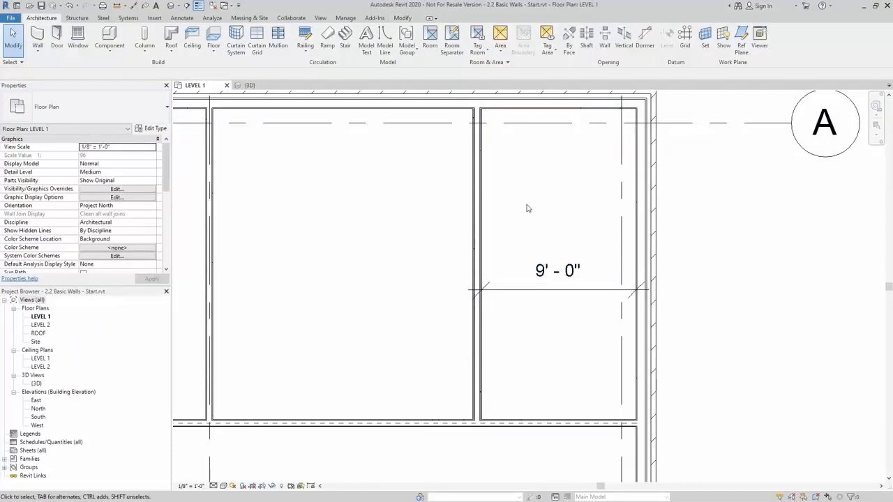
left_click(477, 209)
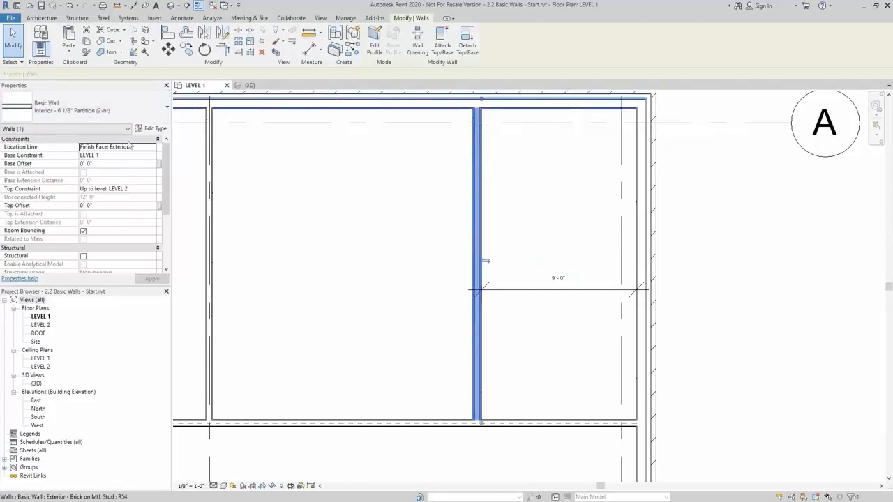
left_click(548, 210)
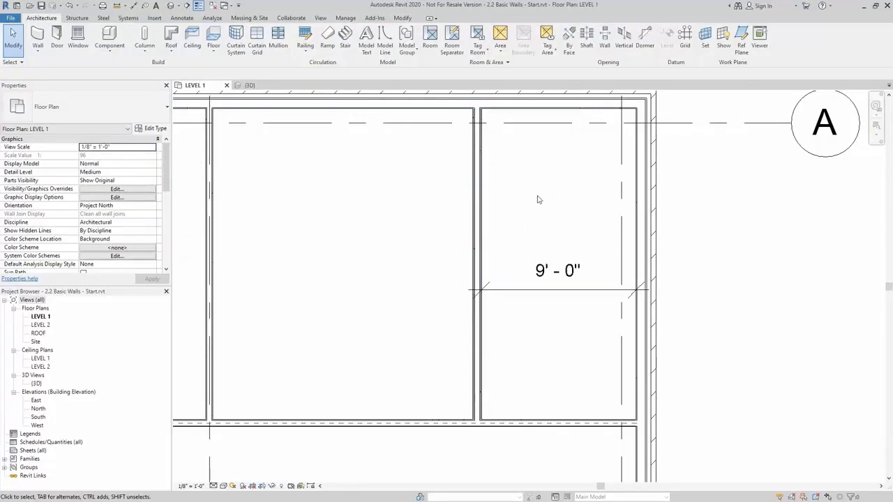
Step: Examine the tops of the Level 1 partitions in the Level 2 floor plan and in the 3D view
scroll(329, 270, "down", 2)
middle_click_drag(333, 269, 641, 259)
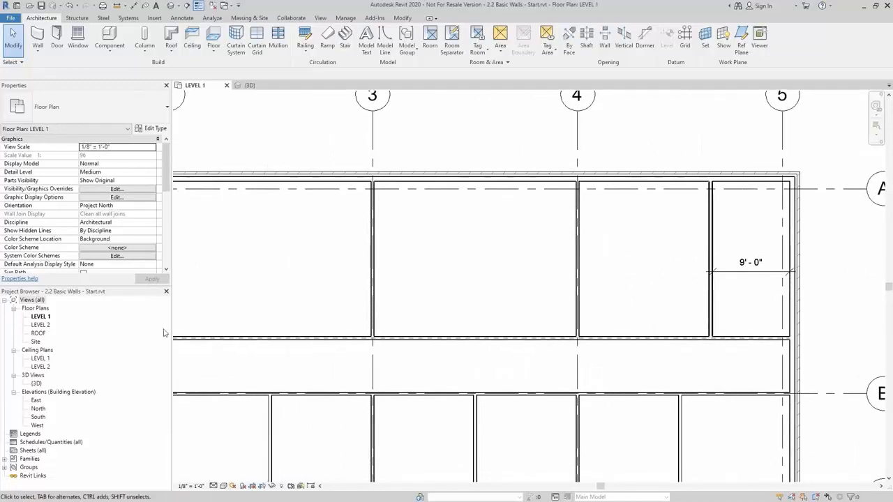
double_click(41, 324)
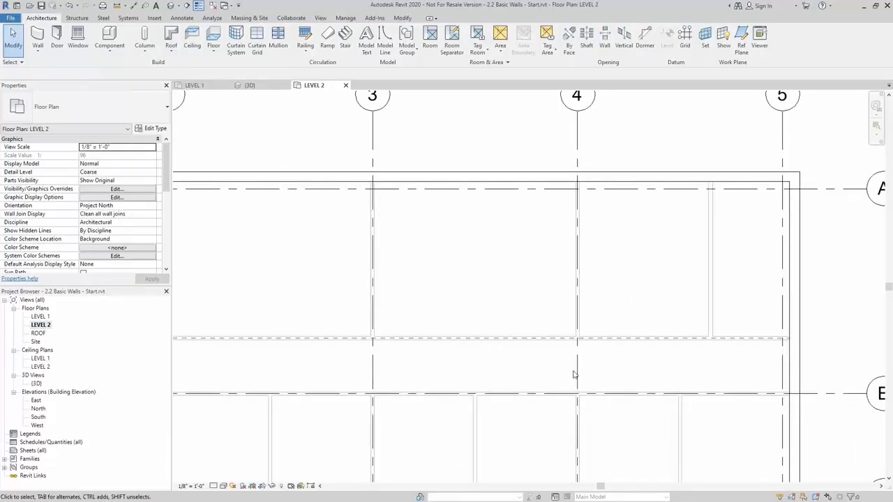
scroll(684, 315, "down", 2)
middle_click_drag(640, 329, 696, 279)
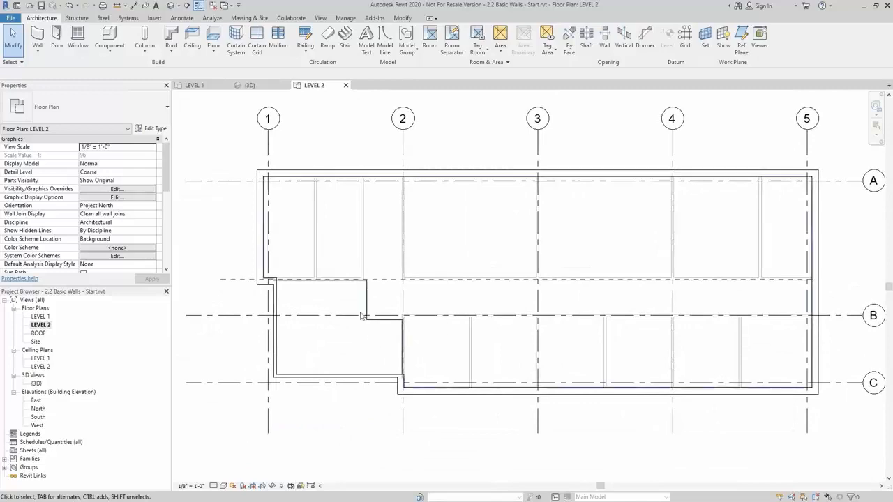
left_click(170, 6)
middle_click_drag(419, 272, 492, 239, "shift")
scroll(491, 239, "up", 4)
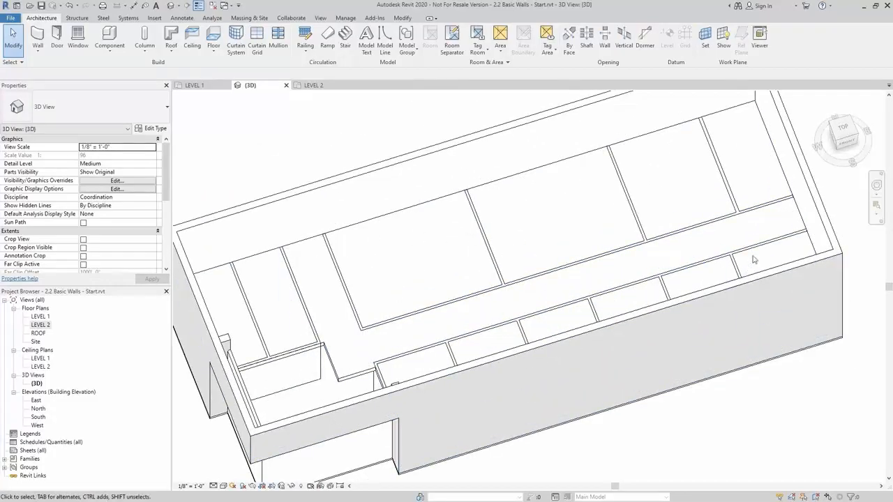
middle_click_drag(419, 276, 479, 260)
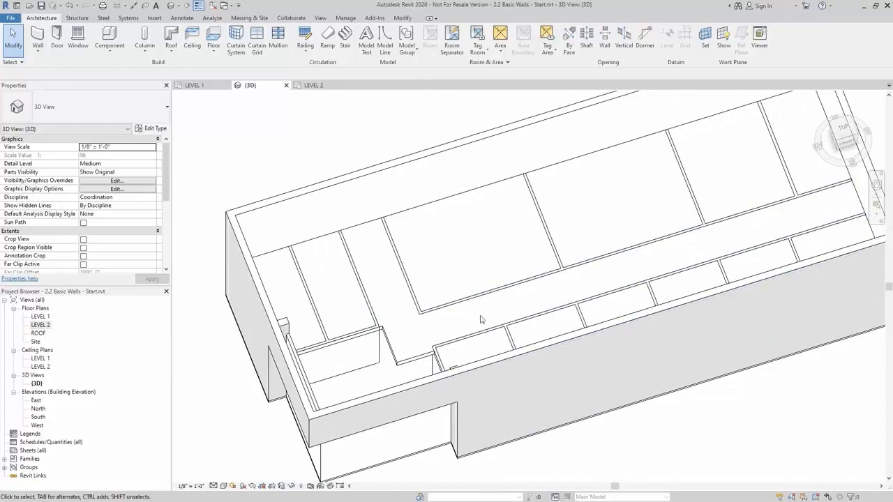
Step: Draw a building section on the Level 1 plan through the upper rooms, from outside grid 1 to outside grid 5
double_click(42, 317)
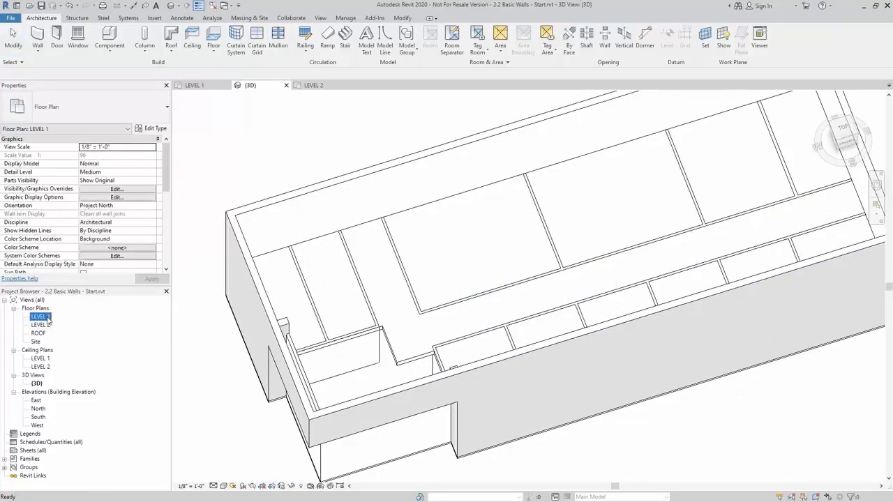
scroll(486, 292, "down", 2)
scroll(484, 291, "up", 1)
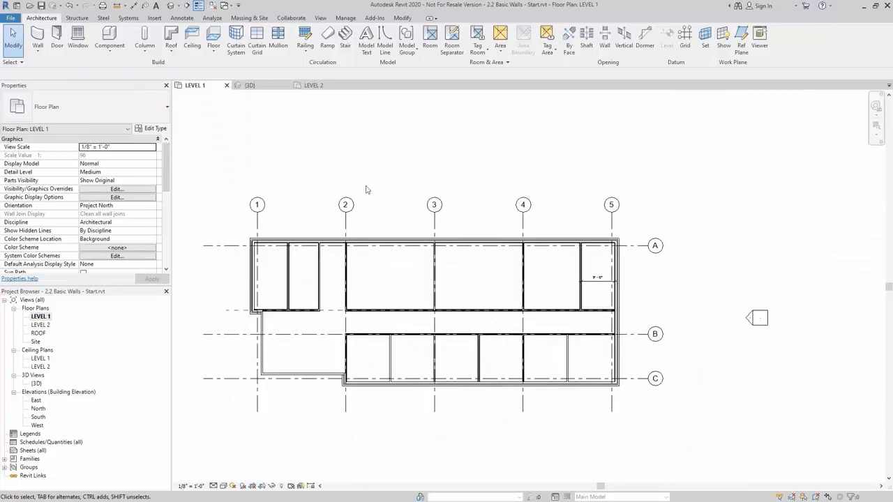
left_click(187, 7)
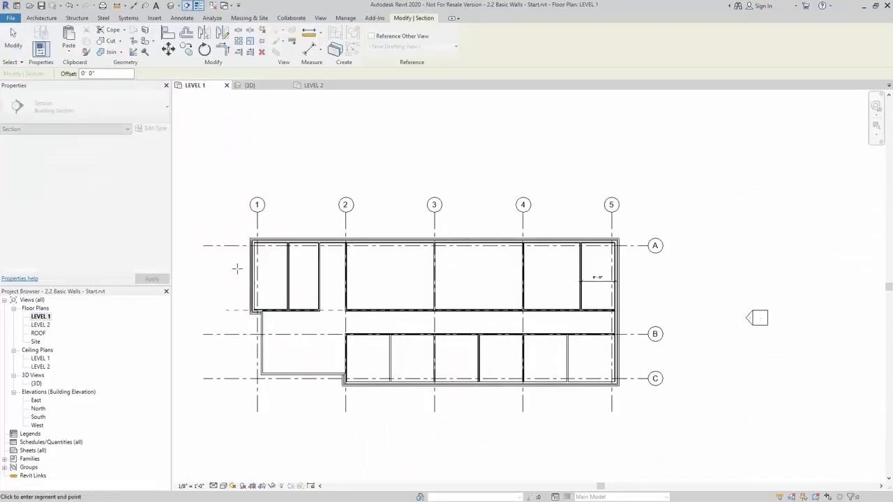
left_click(225, 267)
left_click(639, 267)
key("Escape")
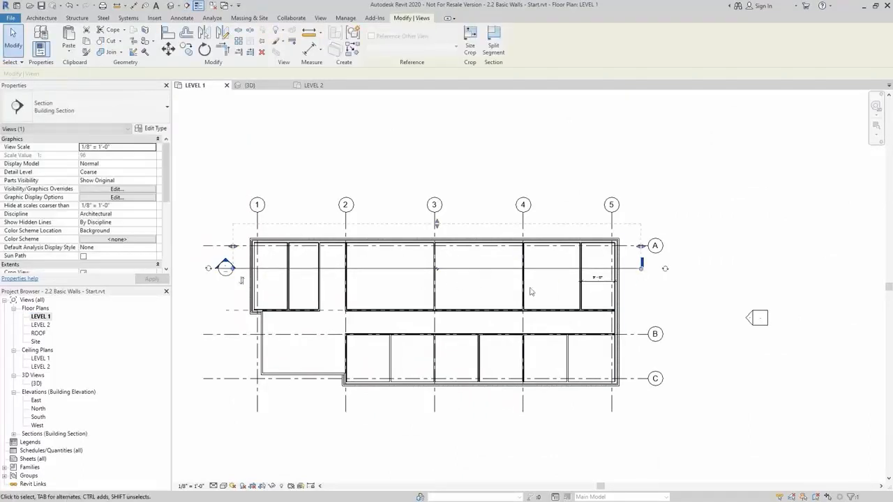
key("Escape")
Step: Open the new section and examine where the partition tops meet the Level 2 floor and level line
double_click(225, 267)
scroll(419, 305, "up", 4)
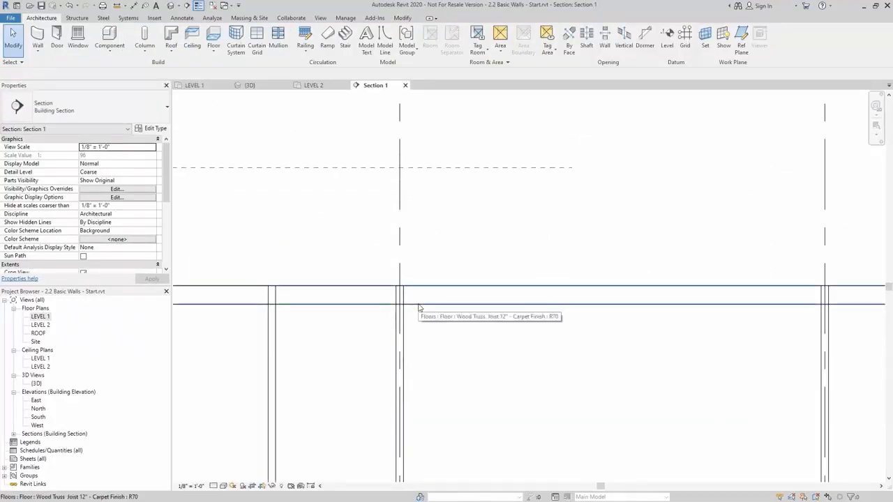
left_click(403, 291)
scroll(406, 271, "down", 3)
middle_click_drag(757, 261, 406, 260)
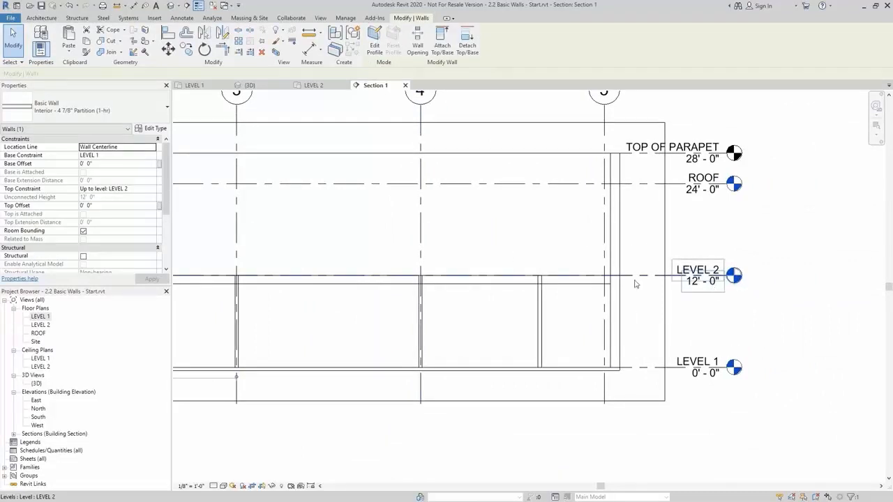
middle_click_drag(480, 235, 763, 207)
left_click(574, 221)
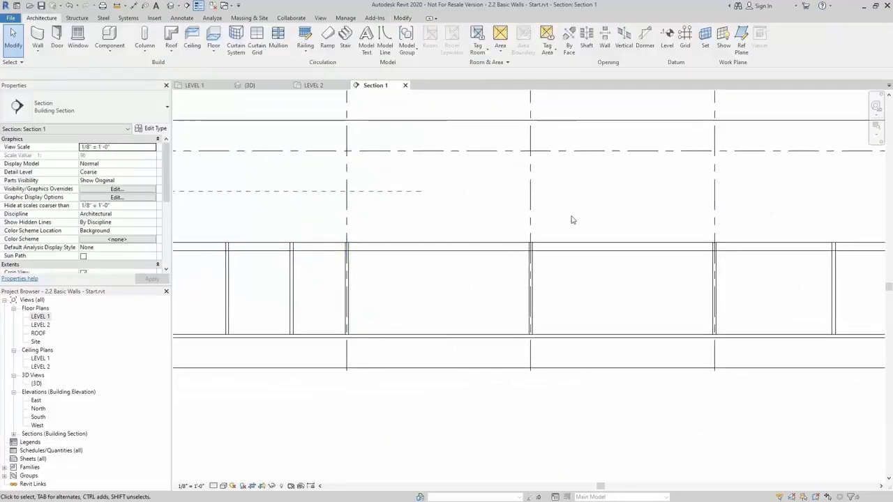
Step: Attach the tops of all 4 7/8" interior partitions in the entire project to the Level 2 floor
left_click(346, 278)
right_click(347, 277)
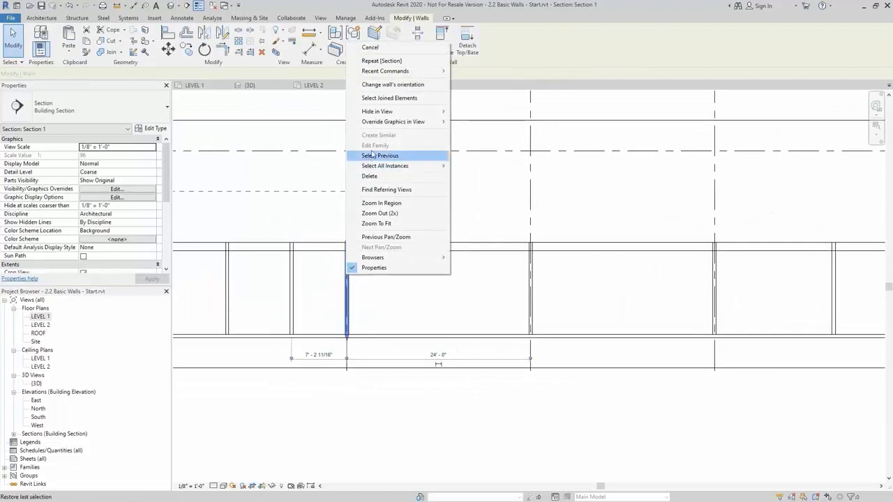
mouse_move(389, 167)
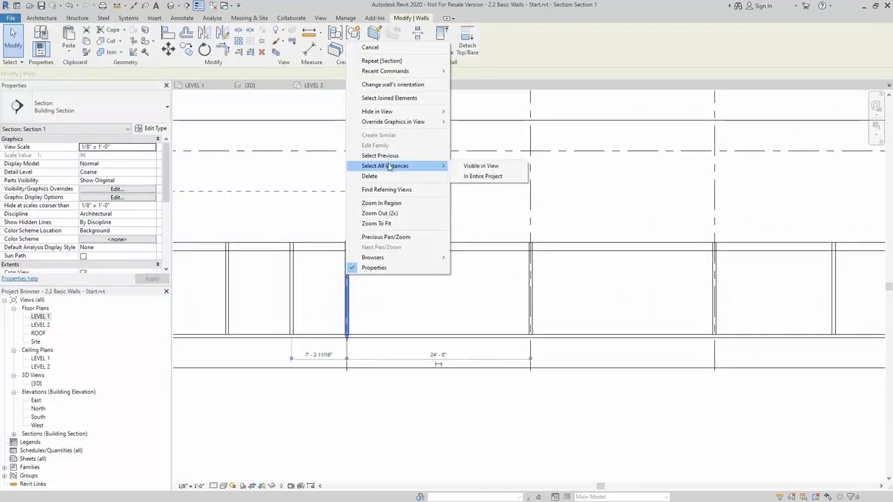
left_click(481, 176)
scroll(486, 189, "down", 2)
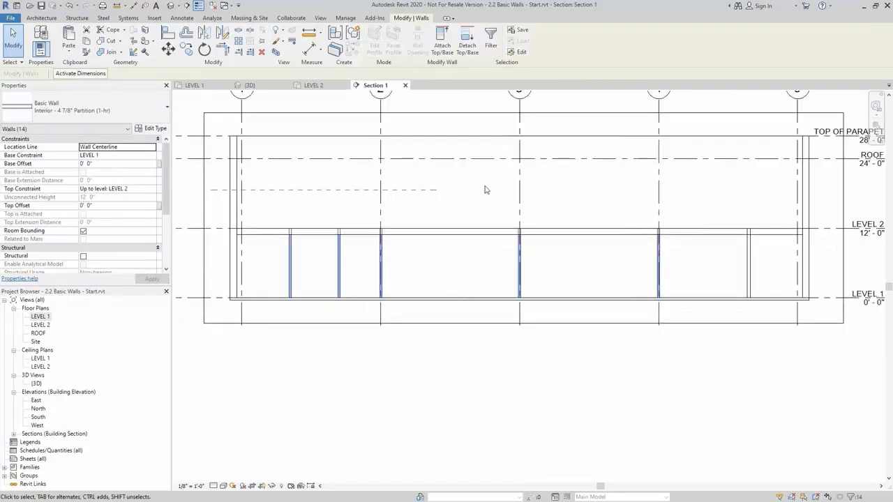
scroll(483, 189, "up", 1)
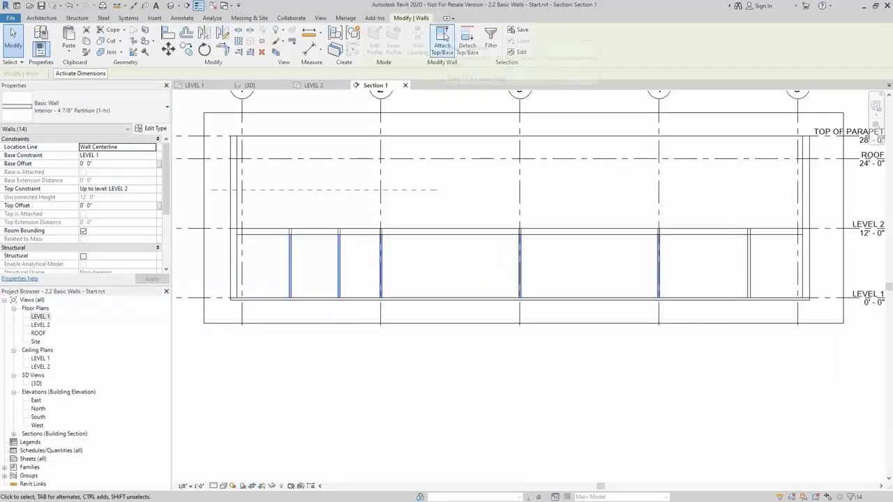
left_click(443, 37)
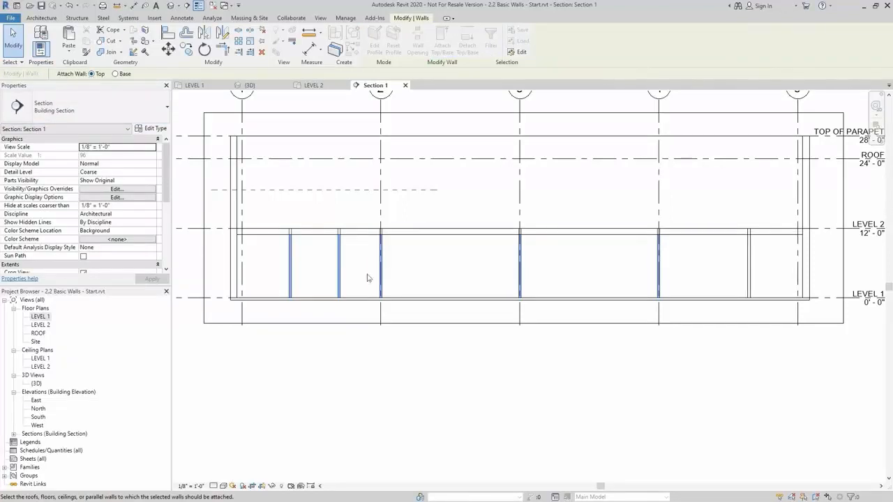
left_click(410, 238)
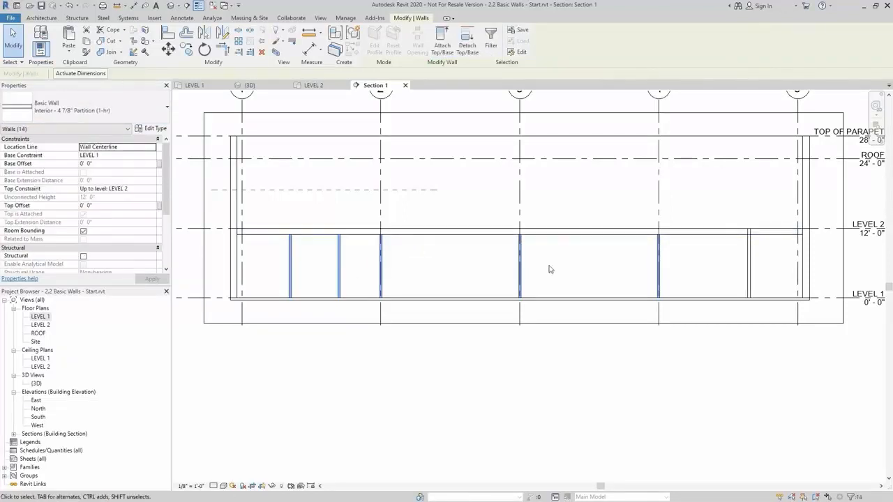
scroll(411, 238, "up", 2)
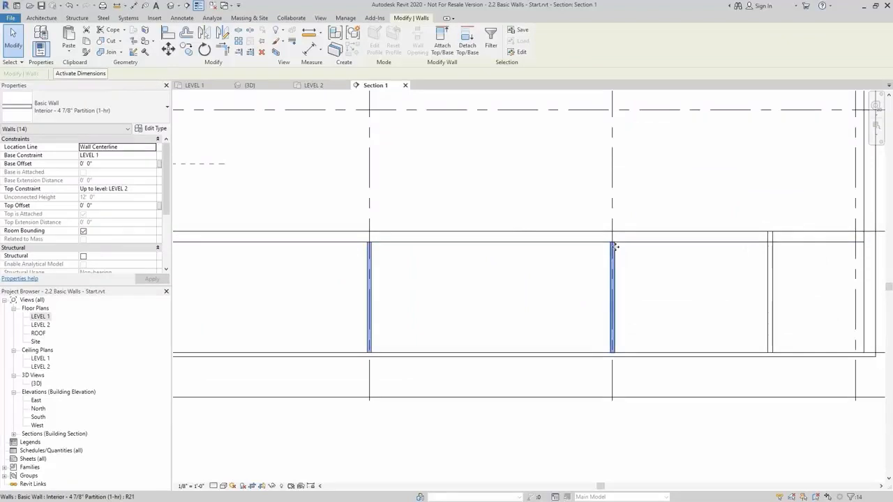
middle_click_drag(471, 284, 642, 265)
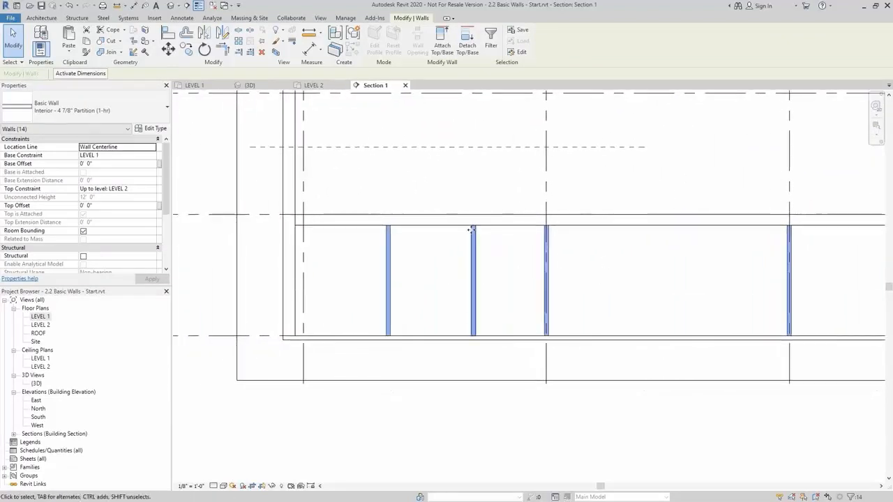
left_click(368, 256)
Step: Examine the attached partition tops in the section and check the wall type of the partition between grids 4 and 5
scroll(454, 285, "down", 2)
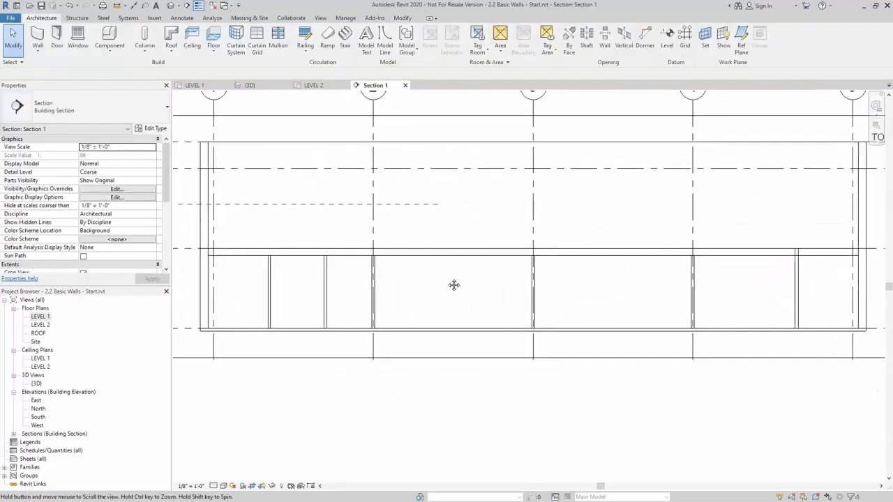
middle_click_drag(683, 299, 644, 297)
scroll(612, 265, "up", 2)
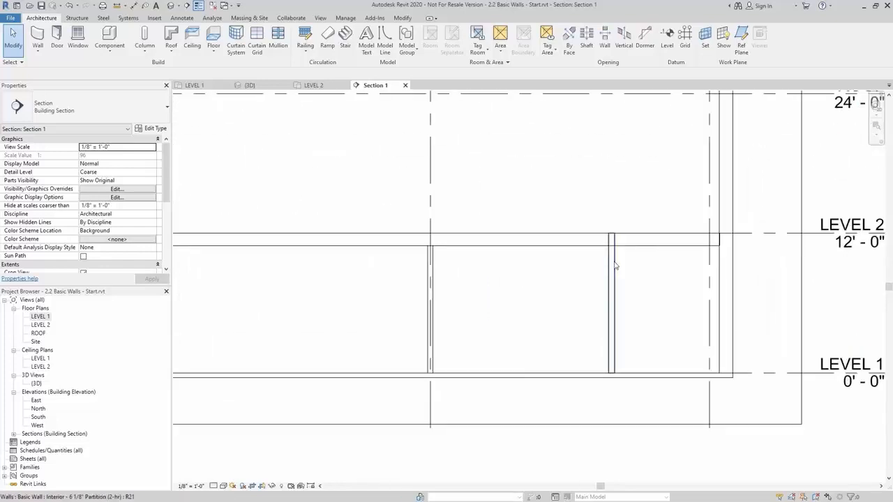
left_click(612, 265)
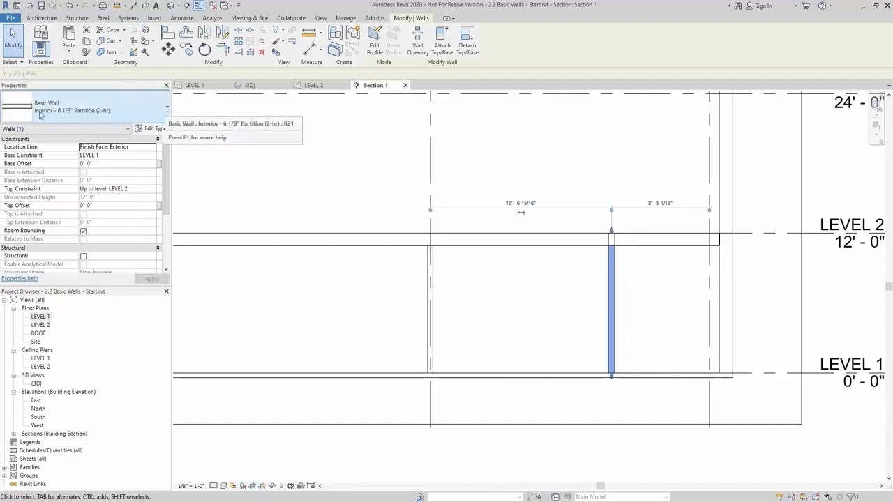
left_click(556, 303)
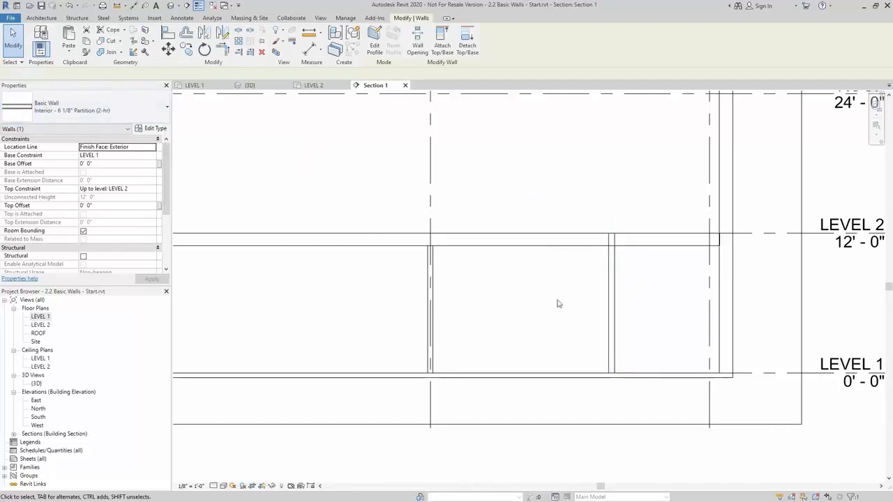
Step: Select all instances of the 4 7/8" interior partition on grid 4 in the entire project
left_click(430, 269)
right_click(430, 269)
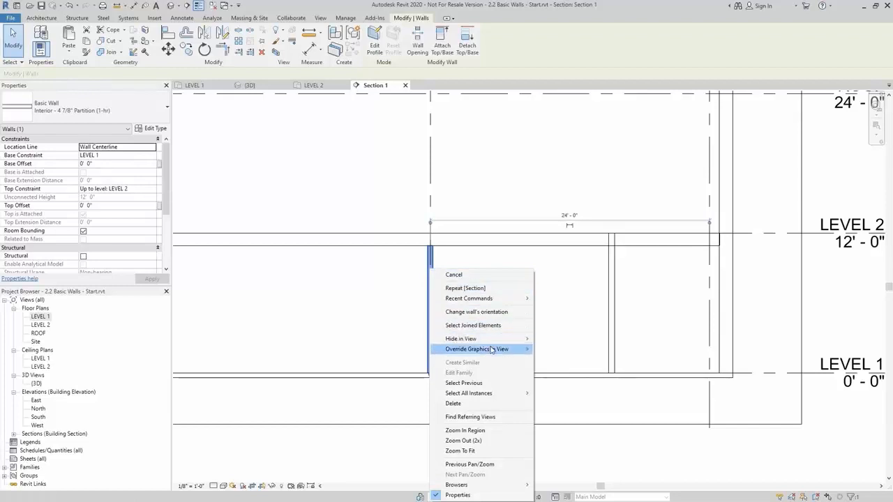
mouse_move(495, 400)
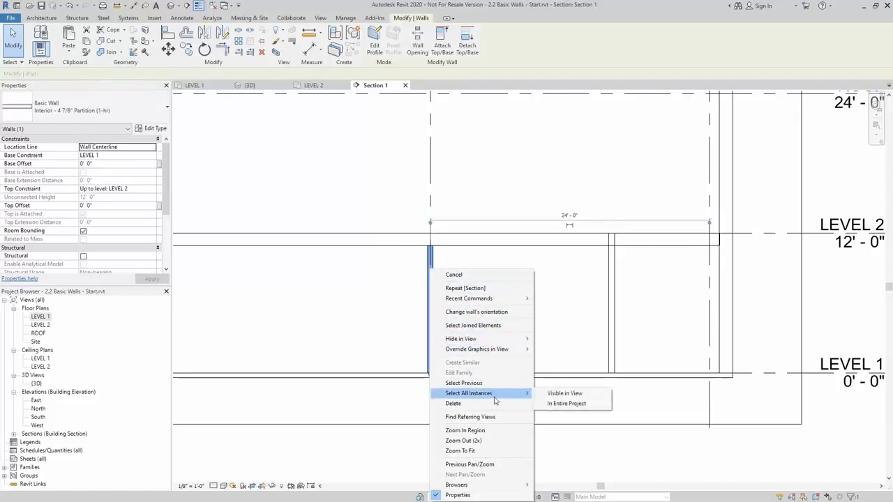
left_click(567, 404)
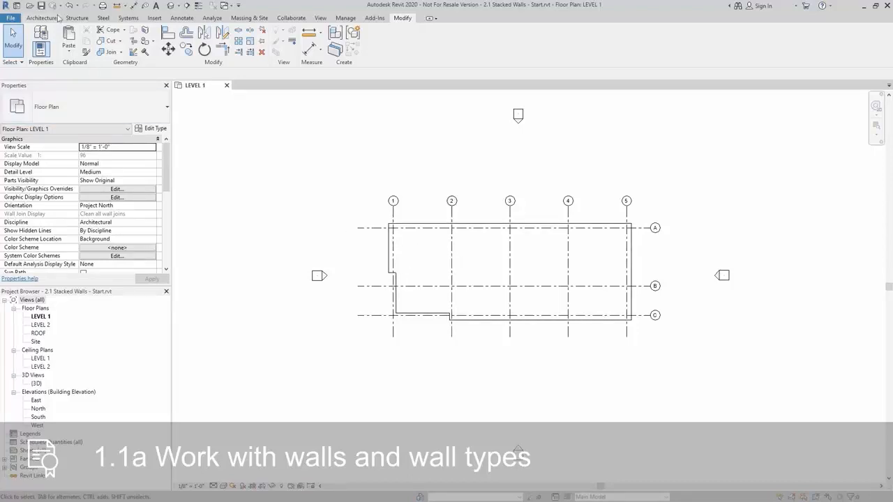
Step: Start a new wall on the Level 1 plan using the stacked wall type Exterior - Brick Over CMU w Metal Stud
left_click(41, 17)
left_click(37, 38)
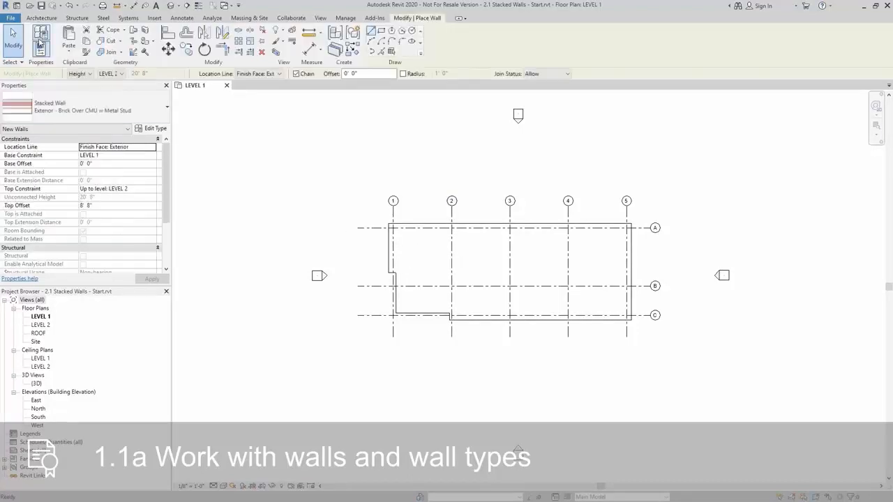
left_click(147, 110)
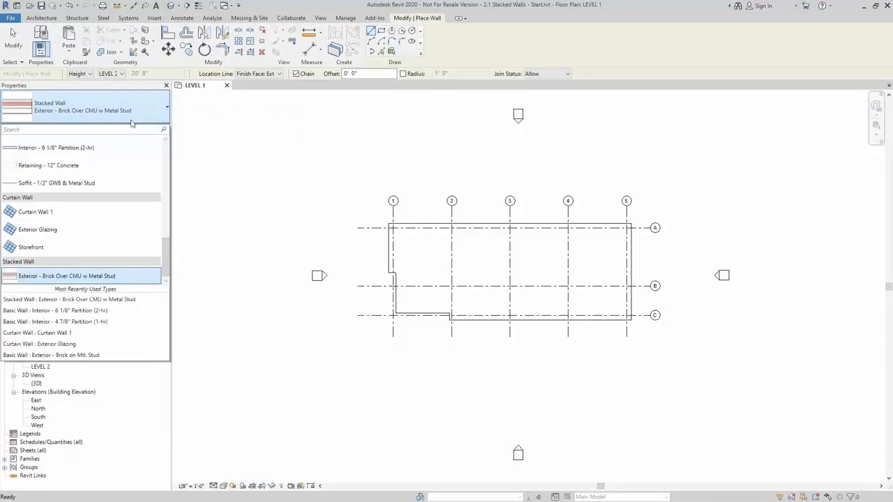
left_click(70, 278)
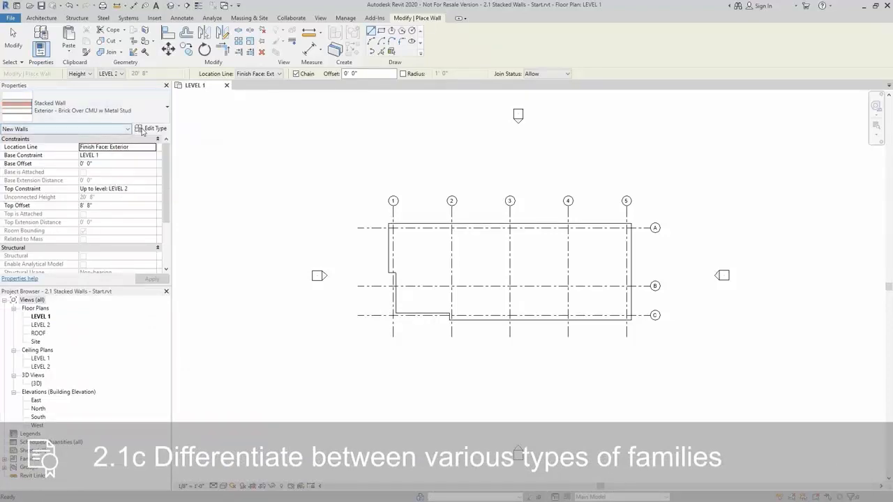
Step: Open the stacked wall's type properties with its section preview and start editing its structure
left_click(155, 130)
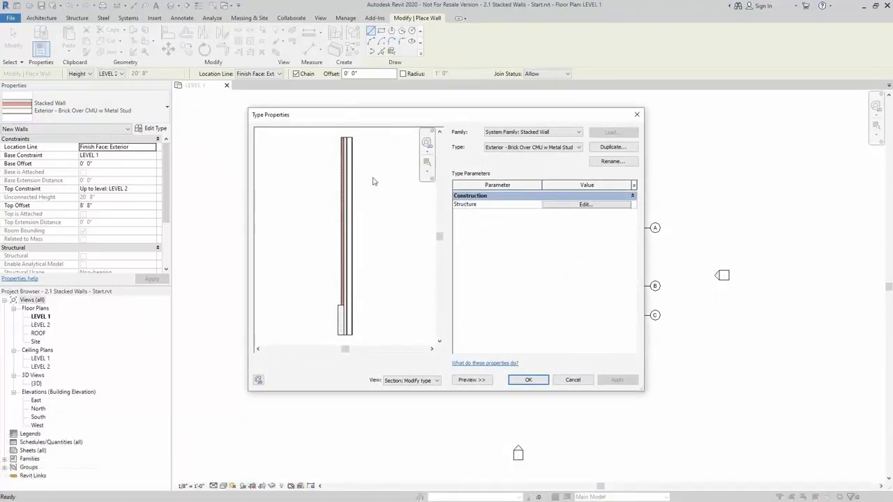
left_click(412, 381)
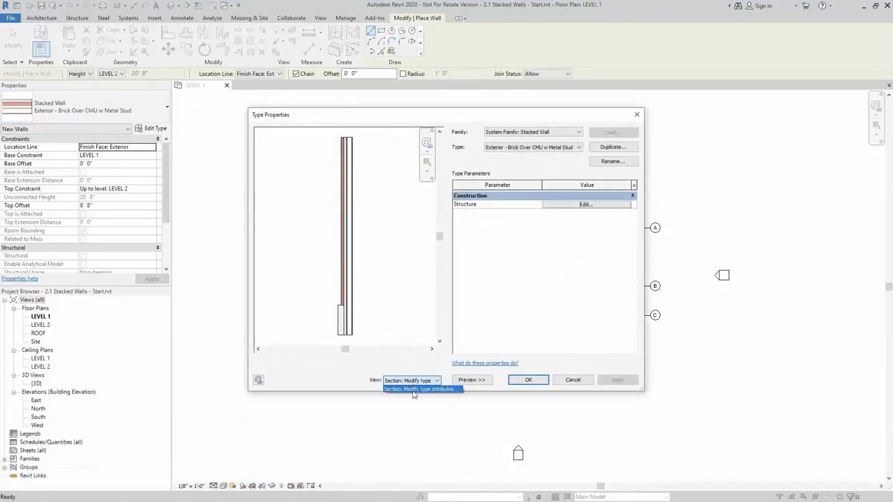
left_click(565, 251)
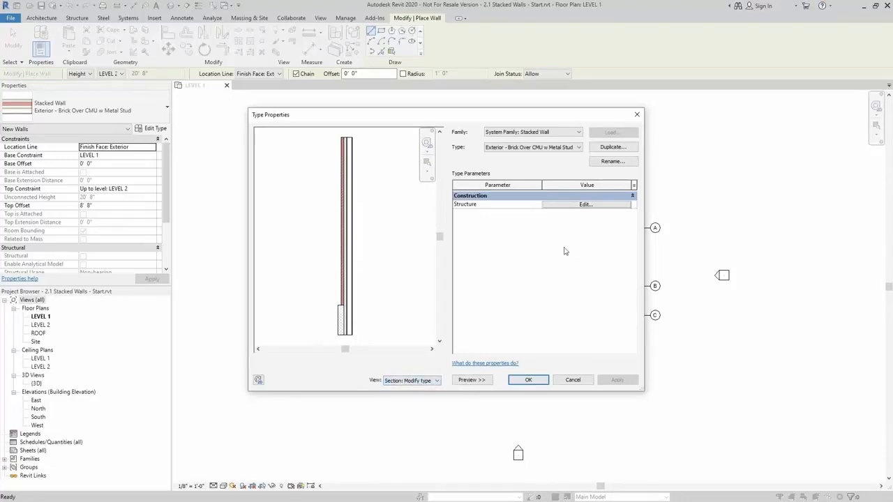
left_click(565, 205)
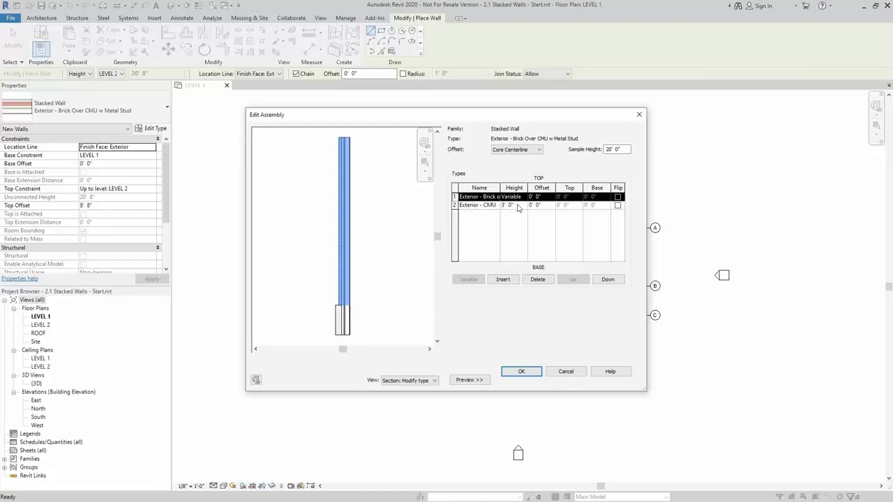
Step: Examine which part of the section preview belongs to the upper and to the lower component wall by selecting each in turn
left_click(455, 205)
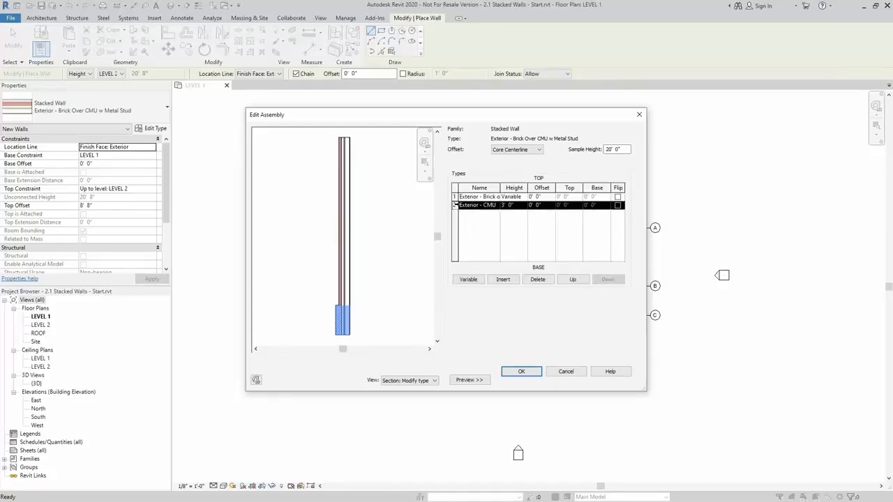
left_click(455, 197)
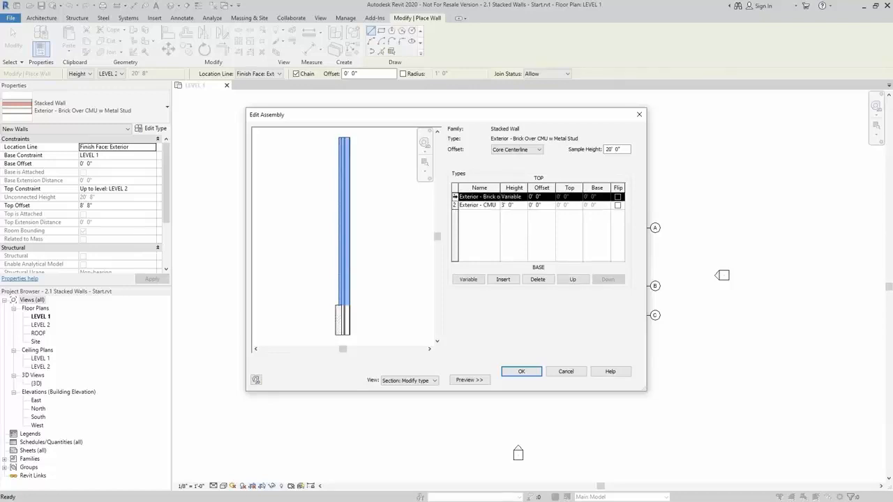
left_click(454, 205)
left_click(455, 197)
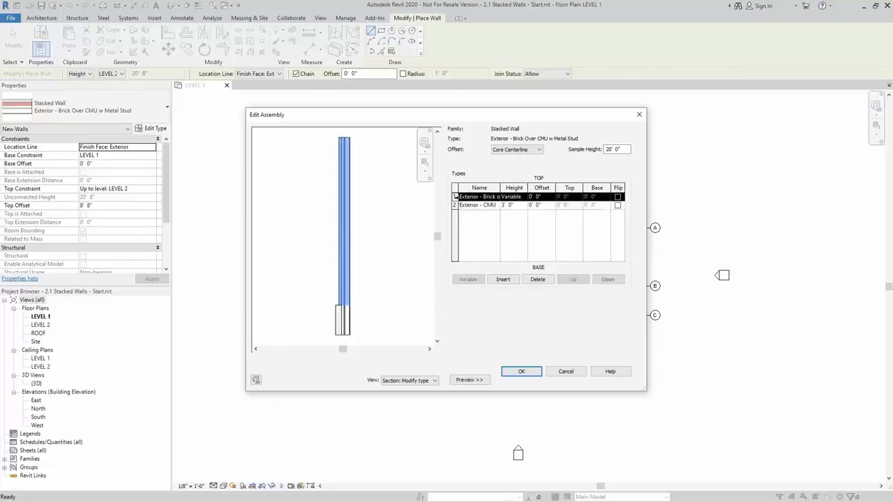
left_click(455, 206)
left_click(455, 197)
left_click(455, 205)
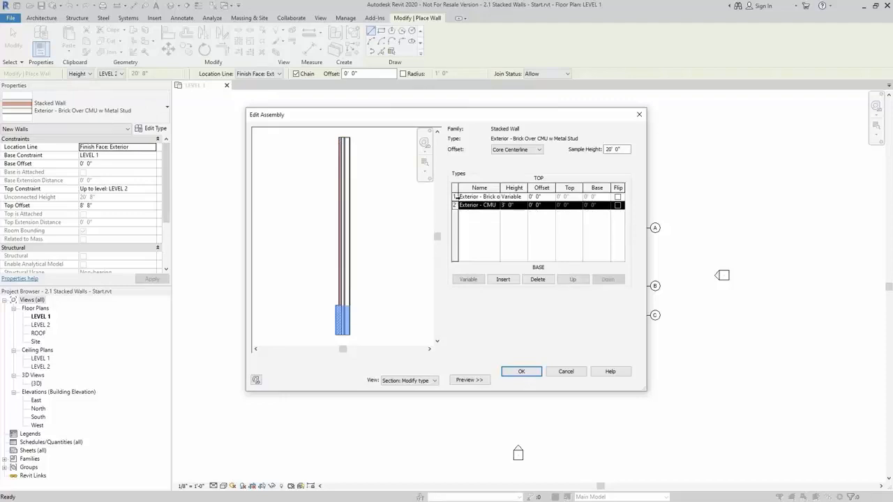
left_click(455, 197)
Step: Set the lower component wall to Exterior - Brick on Mtl. Stud and the upper one to Exterior - EIFS on Mtl. Stud
left_click(458, 205)
left_click(493, 205)
left_click(498, 206)
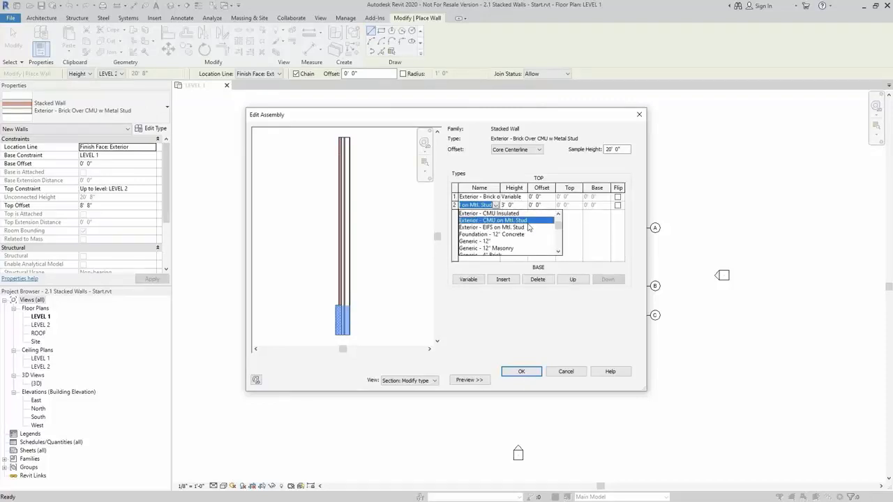
scroll(522, 229, "up", 1)
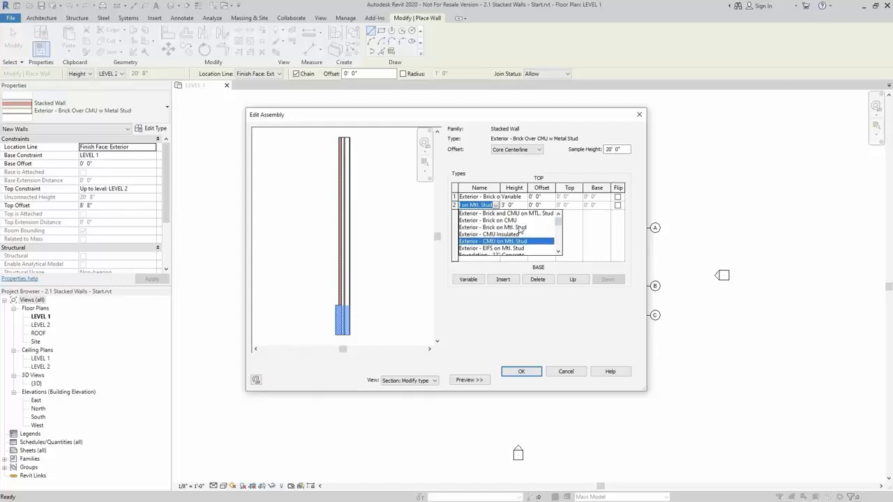
left_click(510, 229)
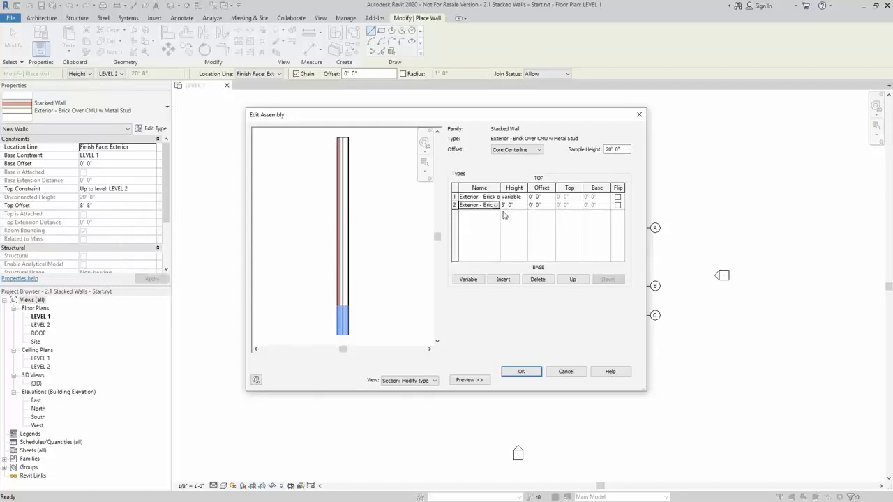
left_click(497, 197)
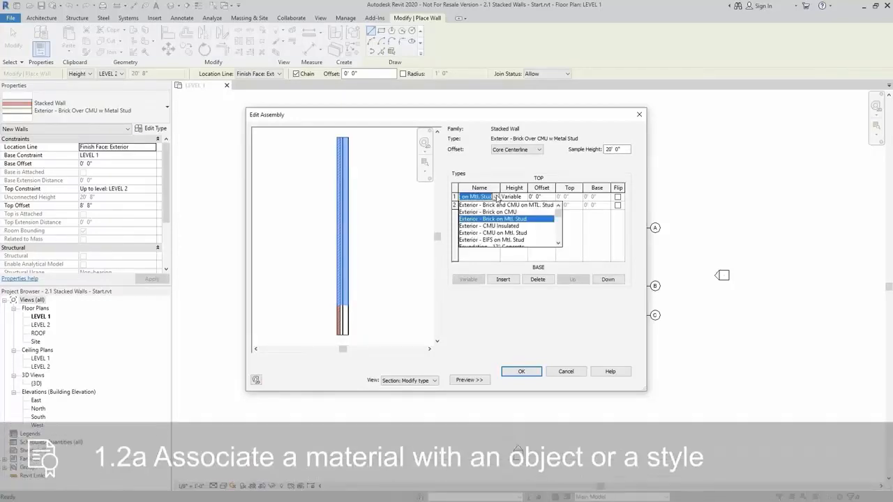
left_click(534, 239)
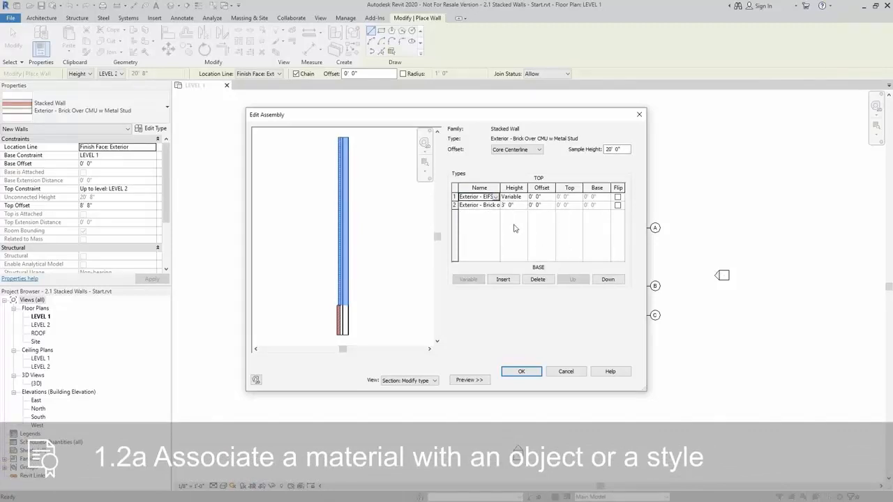
Step: Set the height of the lower brick component wall to 2' 8"
left_click(455, 206)
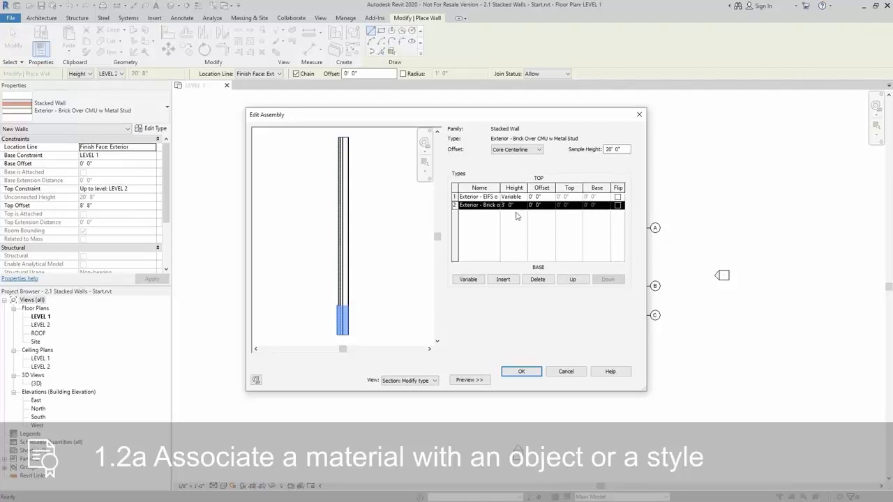
left_click(521, 205)
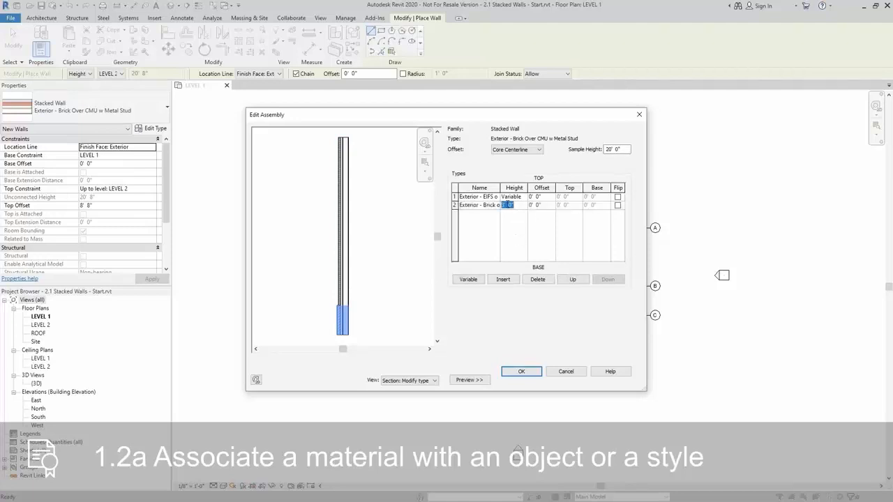
type("2 8")
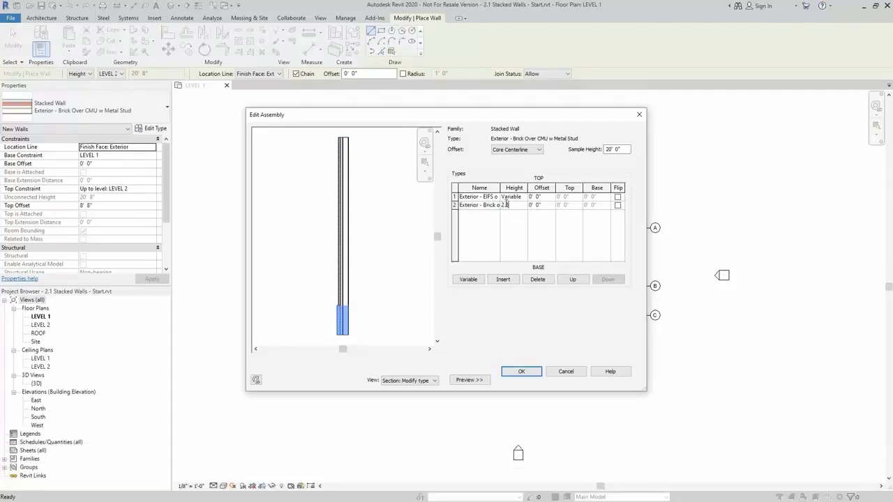
left_click(516, 228)
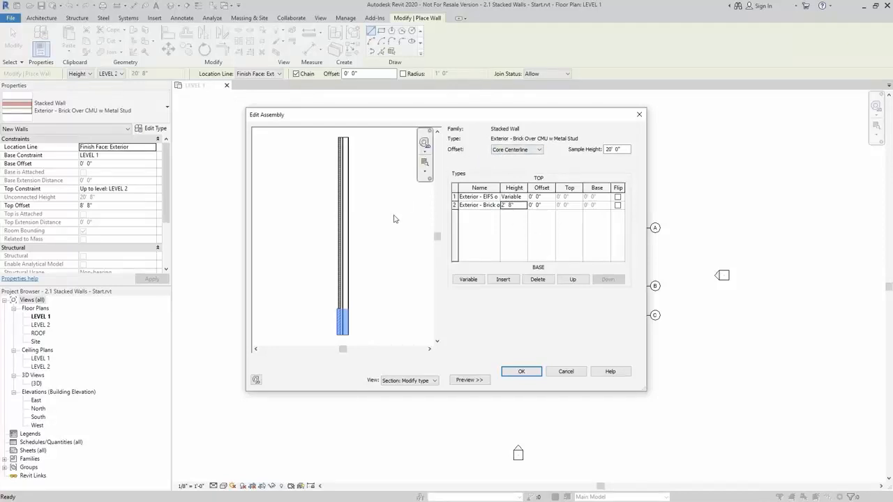
Step: Set the stacked wall's offset reference to Finish Face: Interior so the component walls align on their inside faces
scroll(342, 315, "up", 2)
scroll(343, 316, "up", 2)
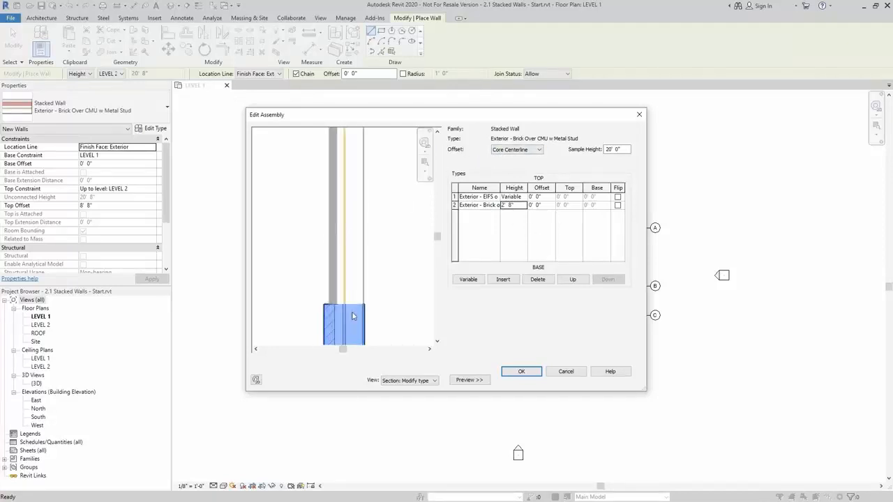
left_click(537, 150)
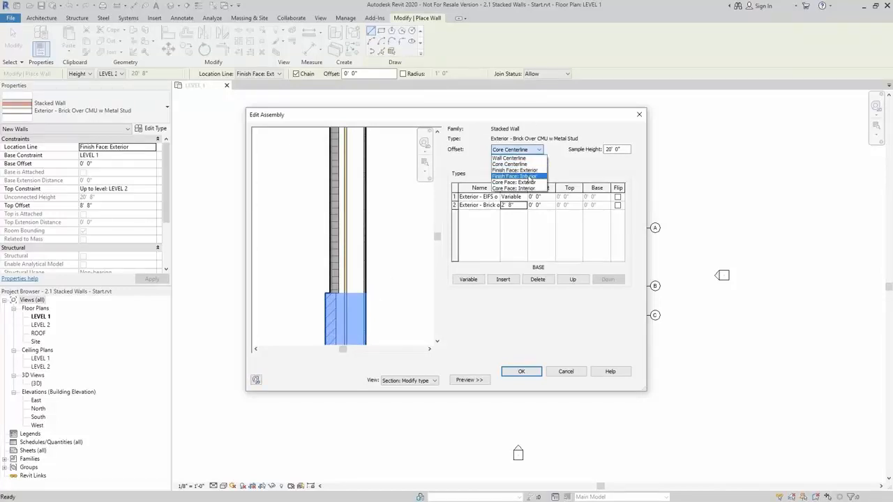
left_click(529, 177)
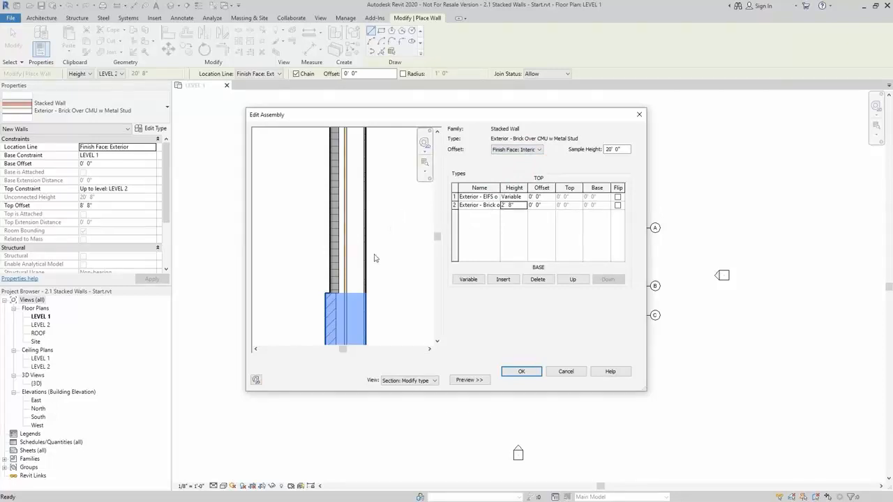
Step: Try the Finish Face: Exterior offset, restore Finish Face: Interior, and accept the edited wall assembly
left_click(526, 150)
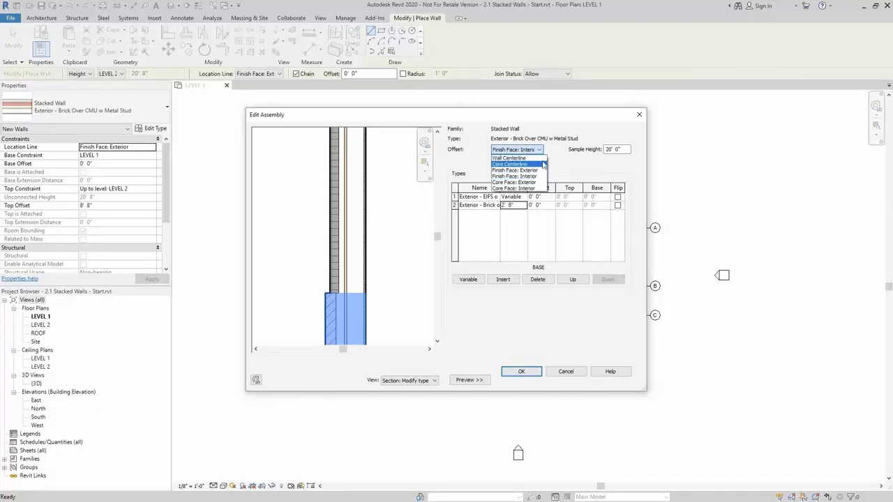
left_click(517, 171)
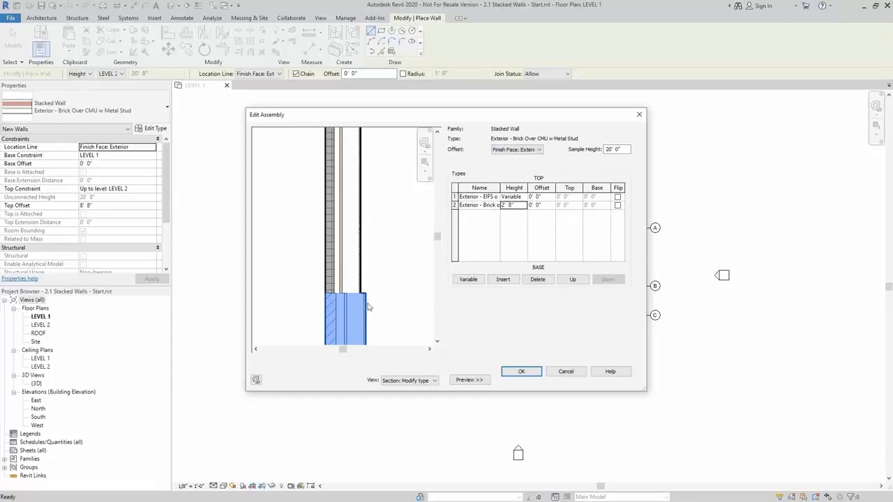
left_click(536, 148)
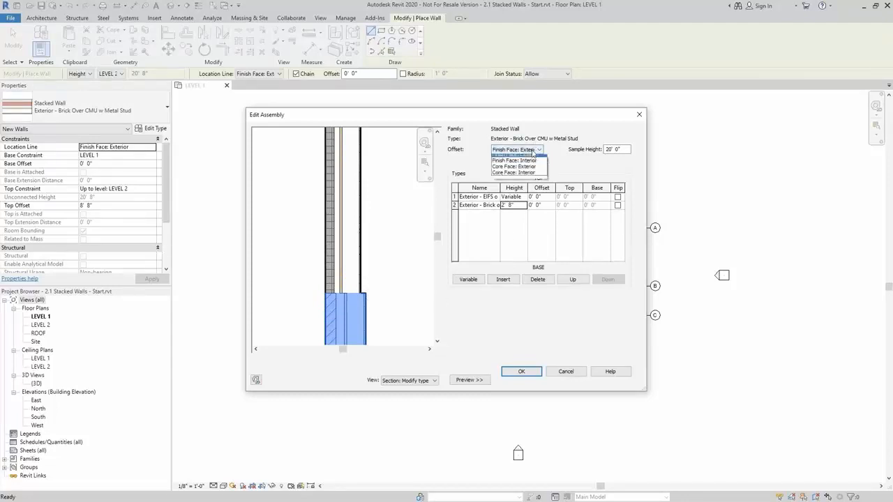
left_click(526, 177)
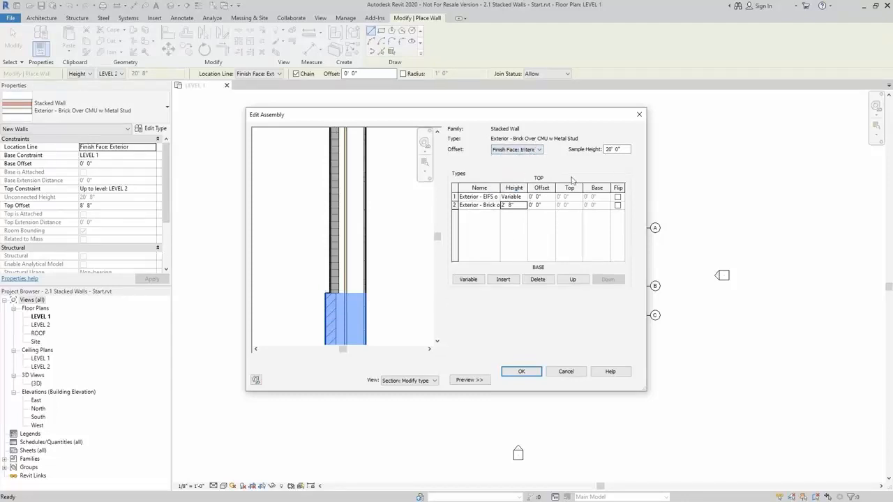
left_click(523, 372)
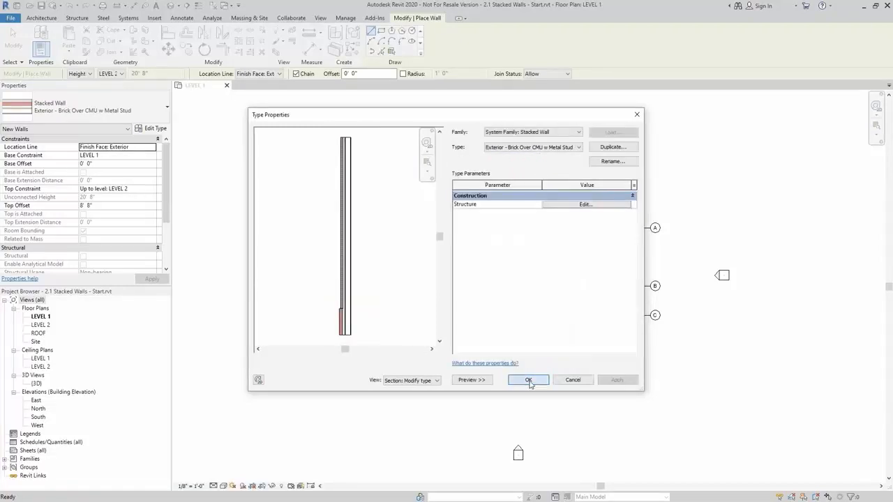
Step: Close the type properties, choose rectangular wall drawing, and set the top constraint to Up to level: TOP OF PARAPET with 0' 0" top offset
left_click(528, 380)
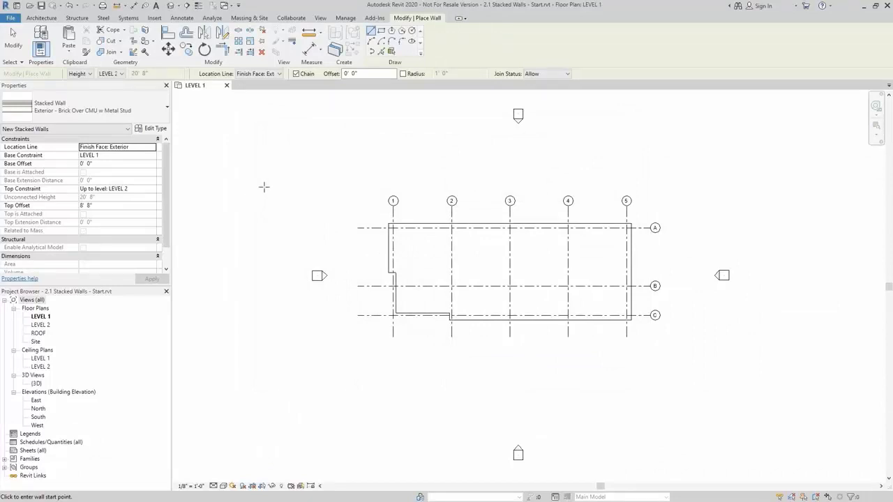
left_click(382, 32)
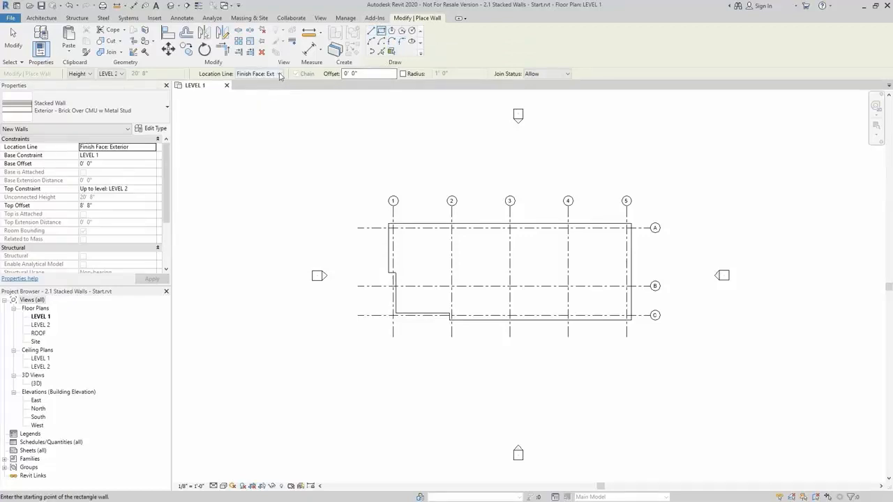
left_click(119, 188)
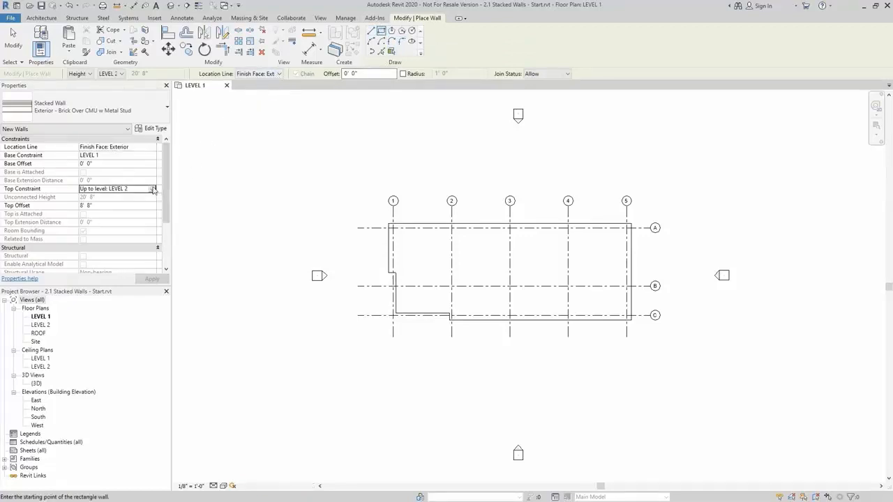
left_click(152, 189)
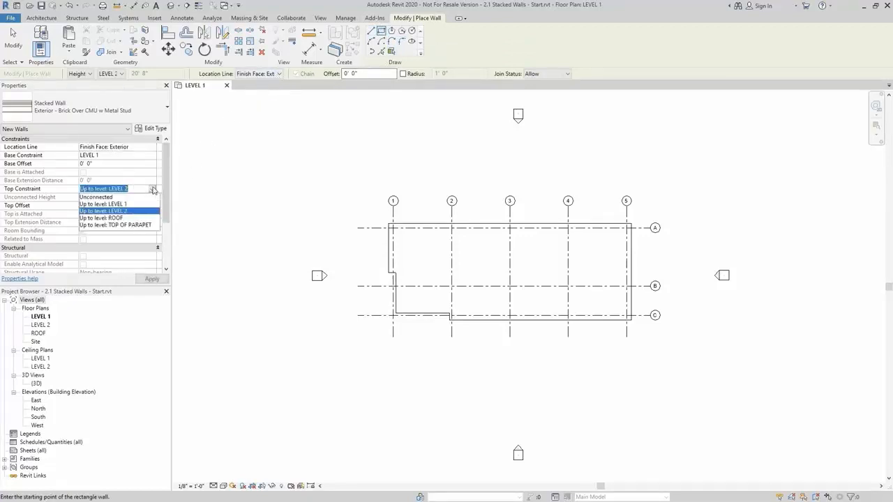
left_click(140, 224)
left_click(140, 205)
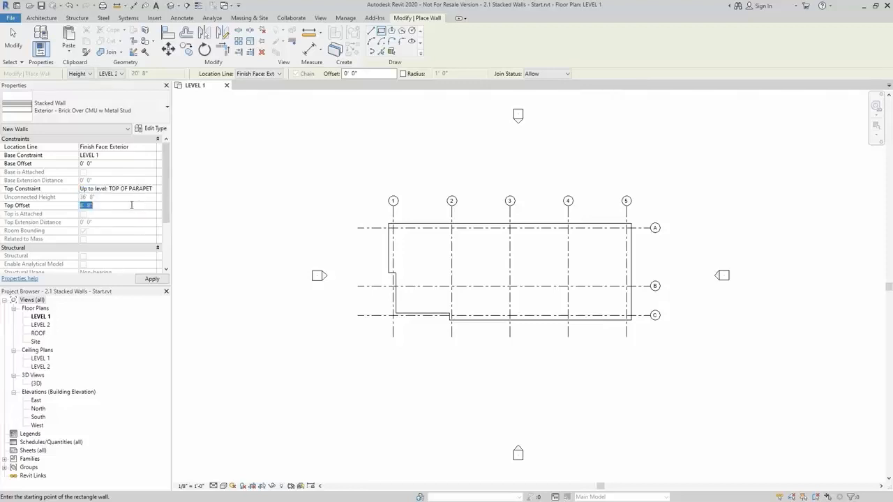
left_click(132, 206)
key("Return")
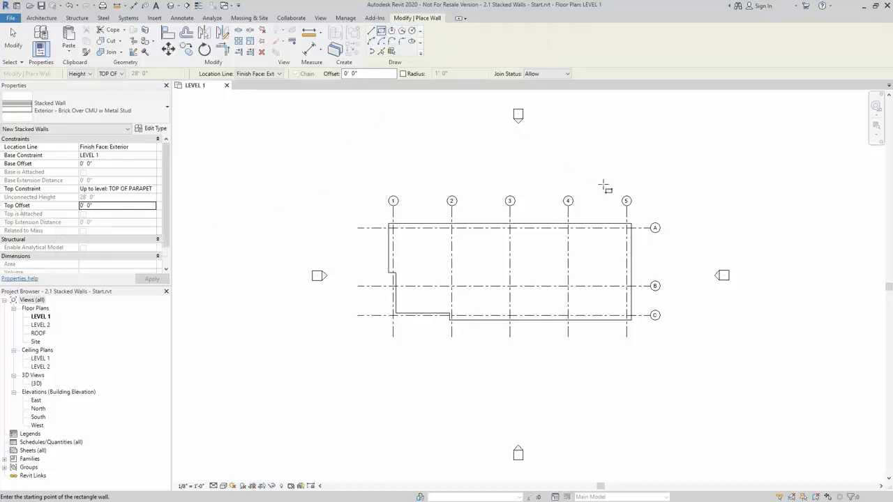
Step: Draw a rectangle of stacked walls from the slab's corner near grids 1 and A to its corner near grids 5 and C
scroll(624, 286, "up", 2)
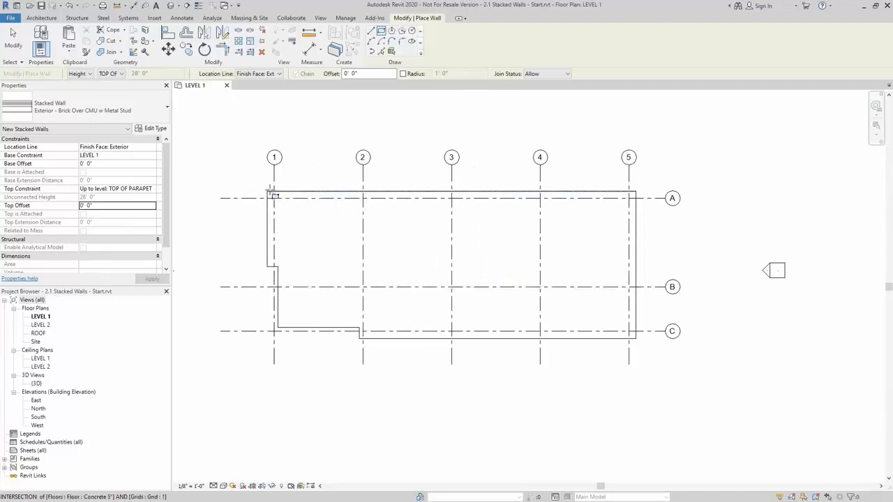
left_click(269, 194)
scroll(635, 335, "up", 3)
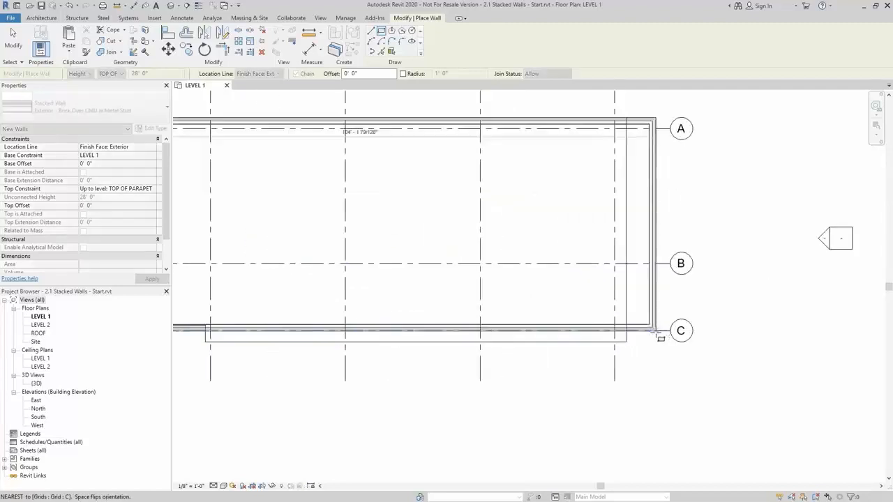
left_click(622, 343)
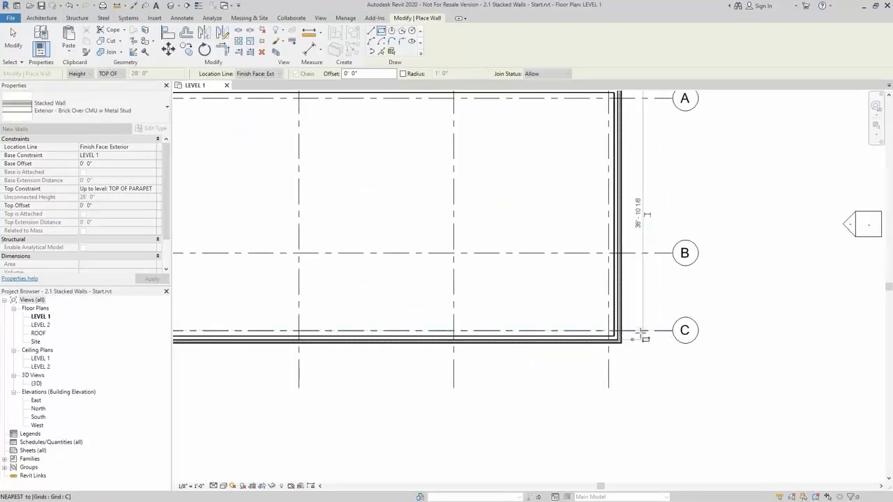
scroll(631, 338, "up", 2)
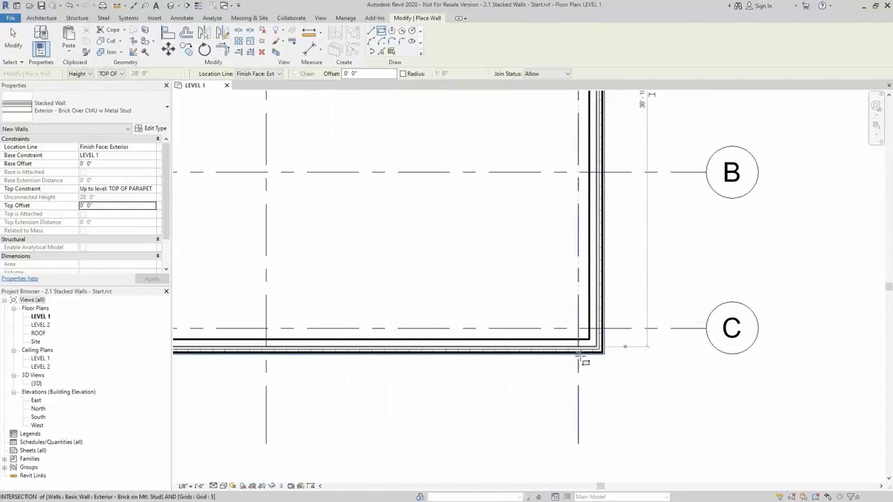
scroll(578, 356, "down", 2)
middle_click_drag(538, 369, 758, 329)
mouse_move(421, 349)
middle_mouse_down()
mouse_move(568, 365)
mouse_move(533, 357)
middle_mouse_up()
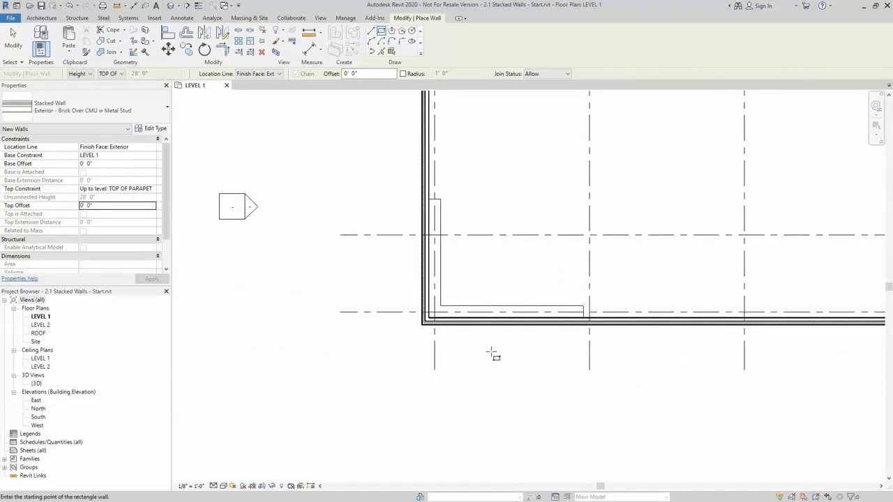
key("Escape")
key("Escape")
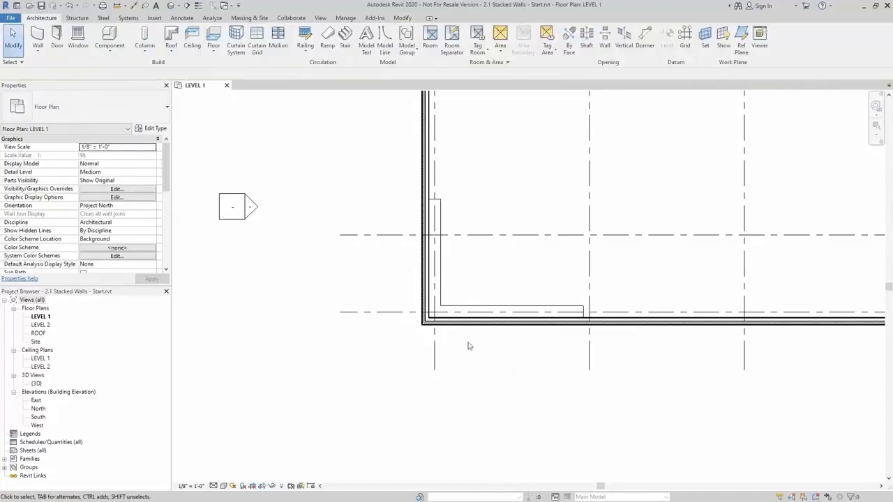
Step: Inspect the stacked walls in the 3D view, checking the brick-to-EIFS transition and the corner overhanging the slab notch
left_click(170, 7)
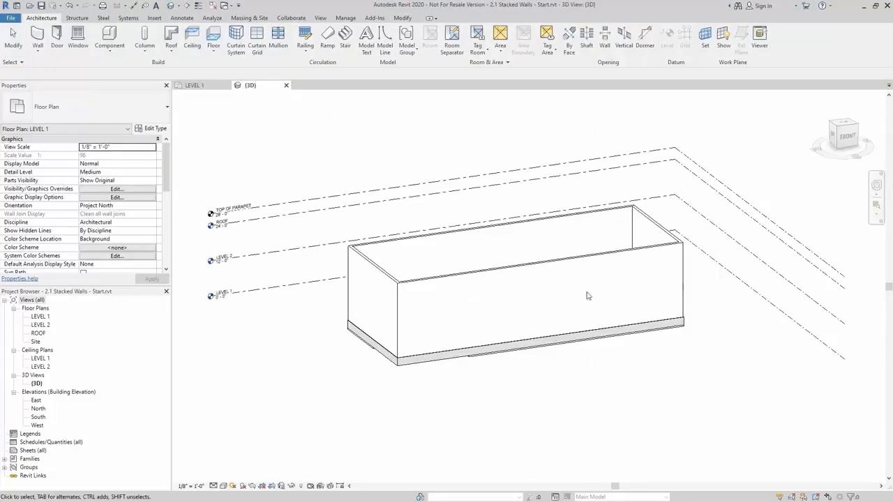
middle_click_drag(663, 370, 579, 371, "shift")
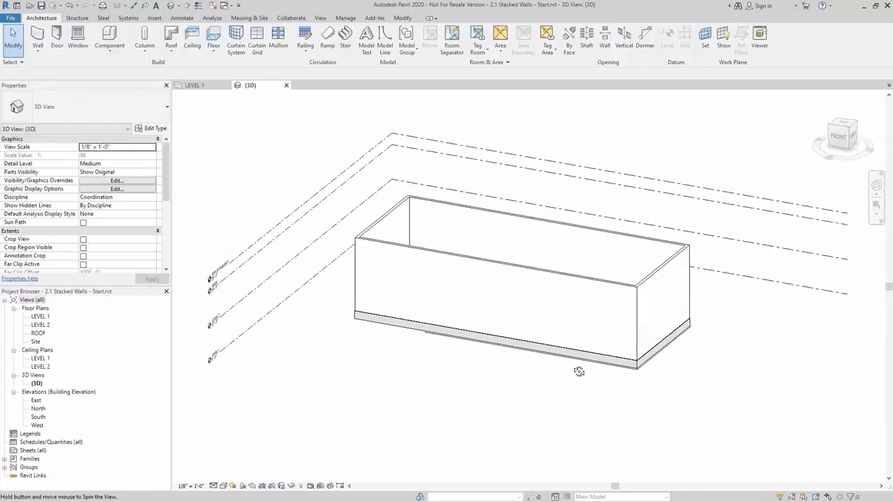
scroll(638, 379, "up", 5)
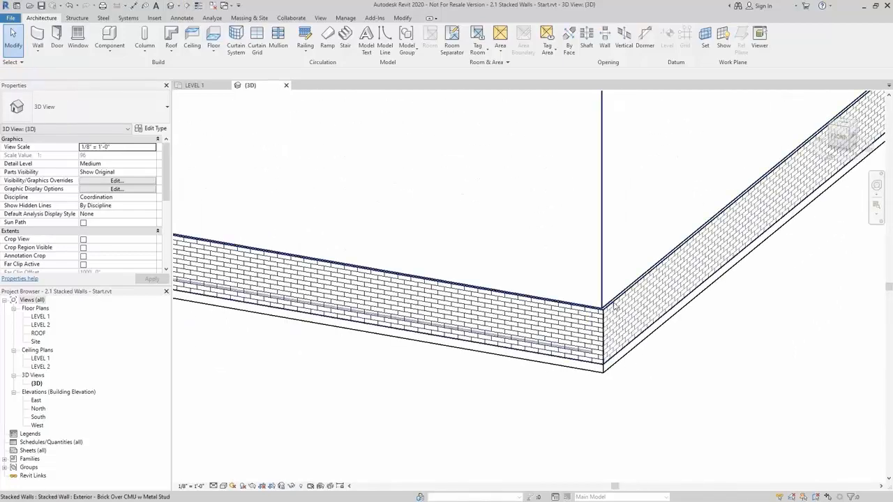
left_click(610, 304)
scroll(607, 334, "up", 2)
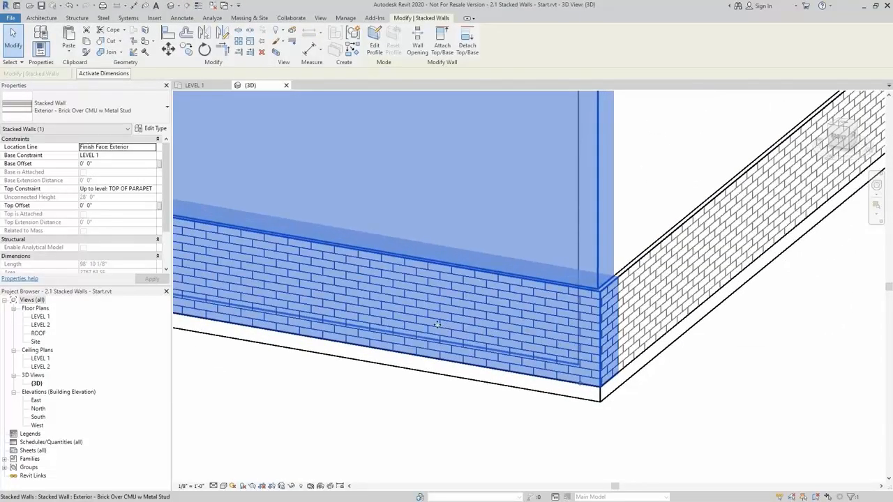
middle_click_drag(394, 318, 559, 321, "shift")
scroll(456, 261, "down", 2)
middle_click_drag(456, 261, 735, 323)
left_click(580, 229)
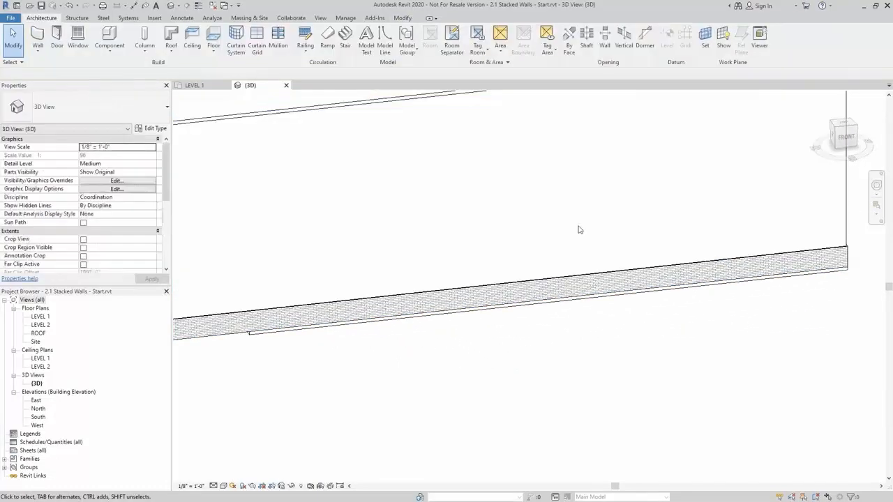
scroll(457, 269, "down", 2)
middle_click_drag(457, 269, 643, 297)
middle_click_drag(457, 359, 461, 405)
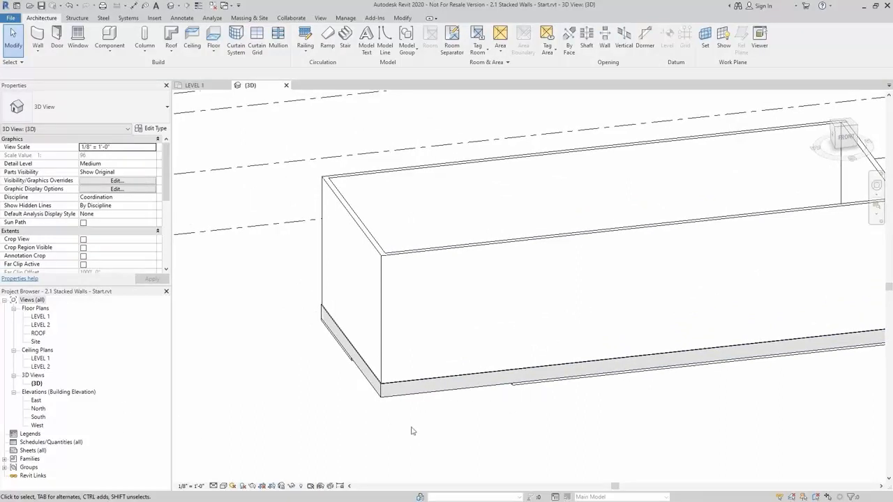
left_click(439, 392)
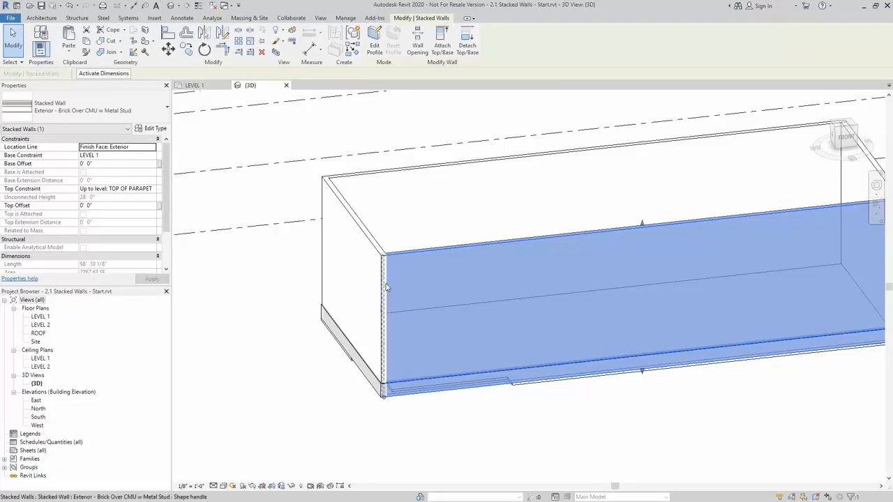
left_click(234, 380)
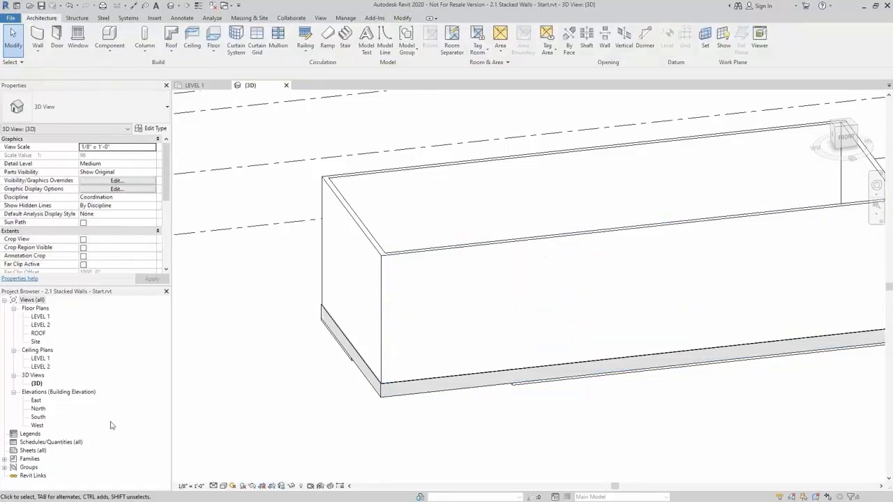
Step: Open the South elevation and start editing the profile of the south stacked wall
double_click(38, 417)
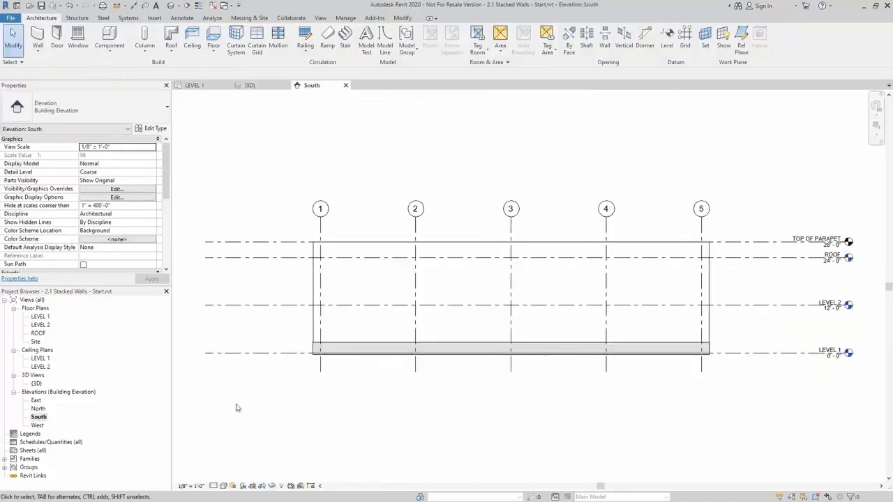
scroll(336, 286, "up", 3)
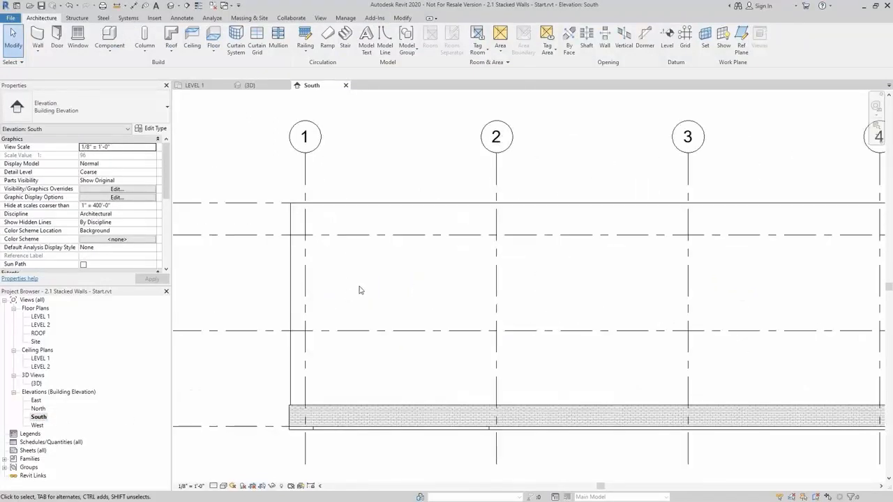
middle_click_drag(369, 279, 410, 249)
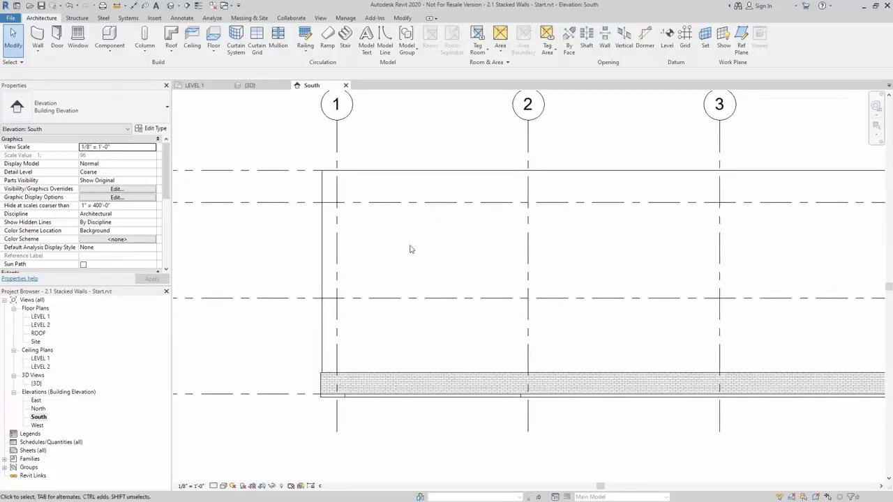
left_click(451, 174)
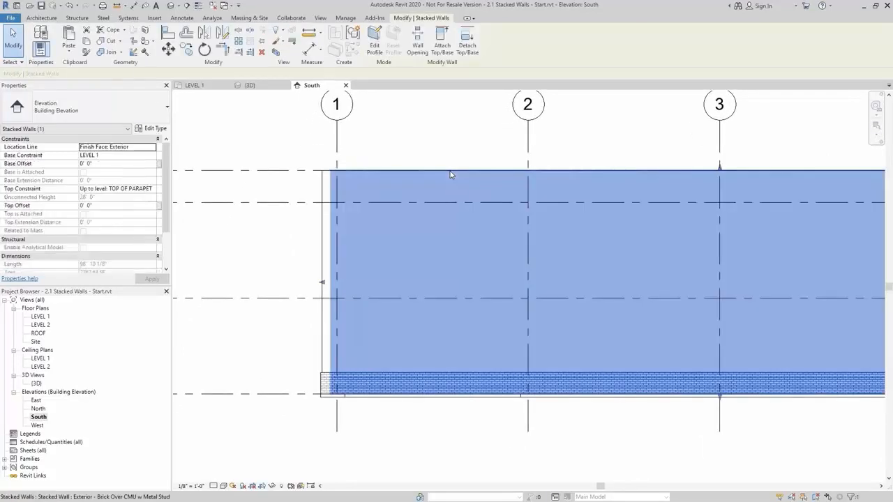
left_click(375, 37)
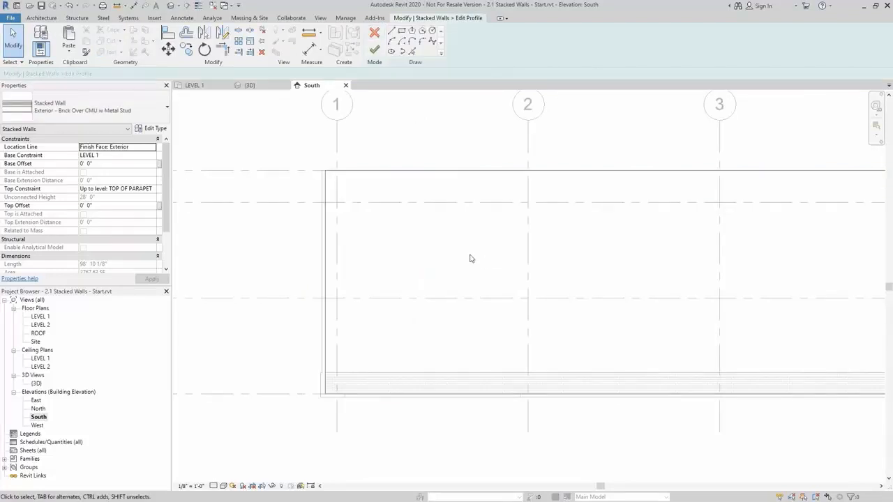
Step: Sketch a vertical profile line at the slab notch near grid 2, then a horizontal line about 32' long past the wall's grid 1 end
left_click(391, 31)
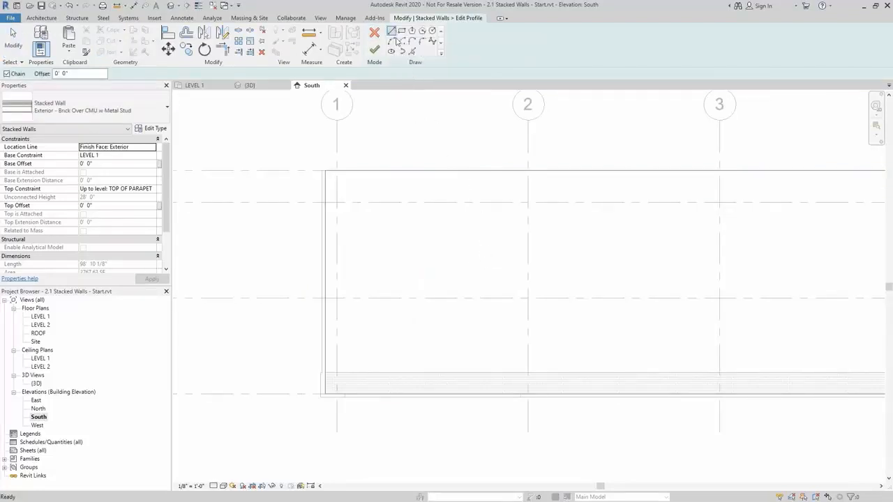
left_click(520, 396)
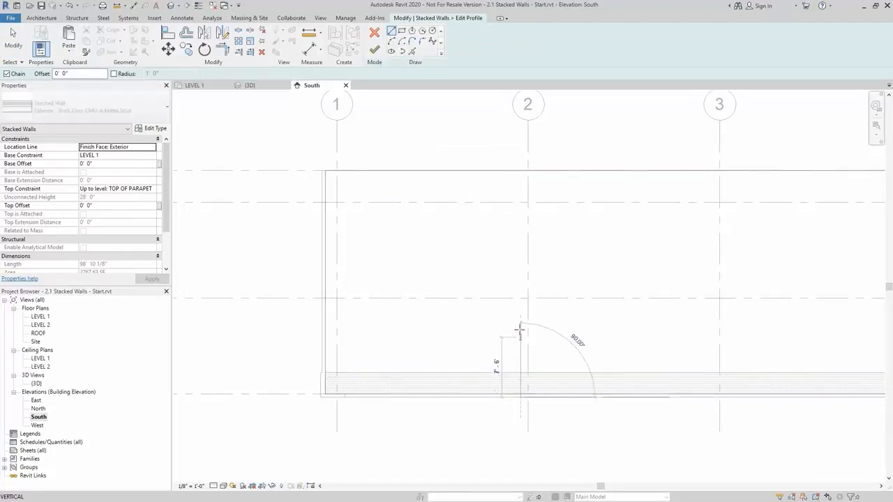
left_click(521, 215)
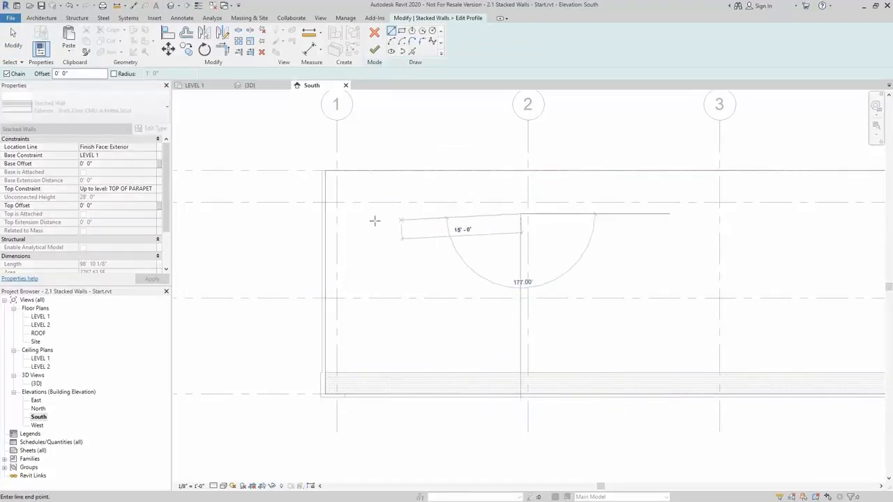
left_click(265, 215)
key("Escape")
key("Escape")
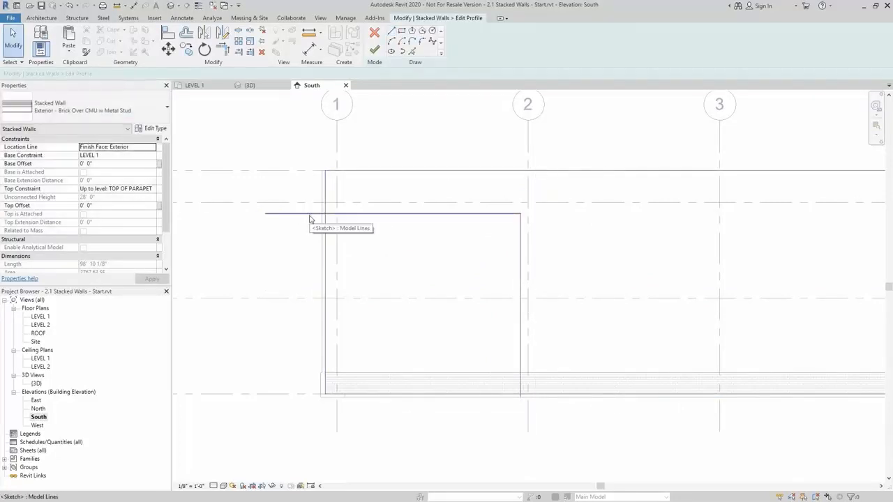
Step: Add an aligned dimension between the new horizontal profile line and the Level 1 line
key("d")
key("i")
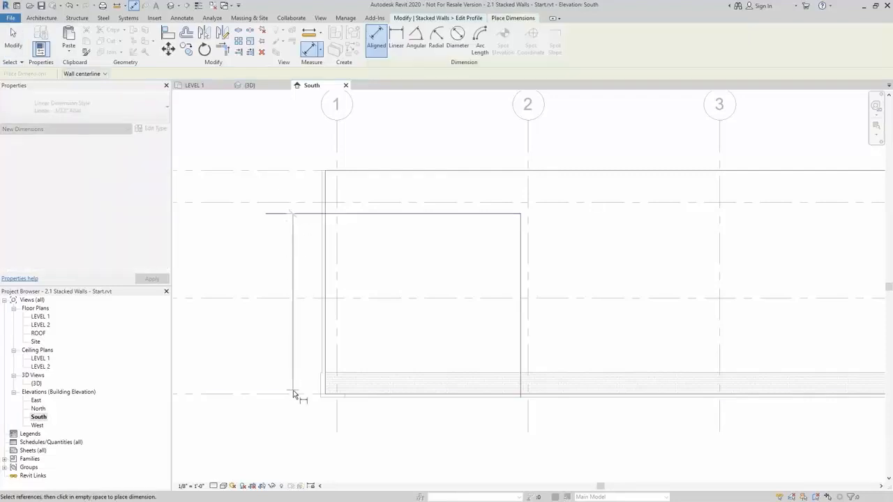
left_click(293, 394)
left_click(279, 328)
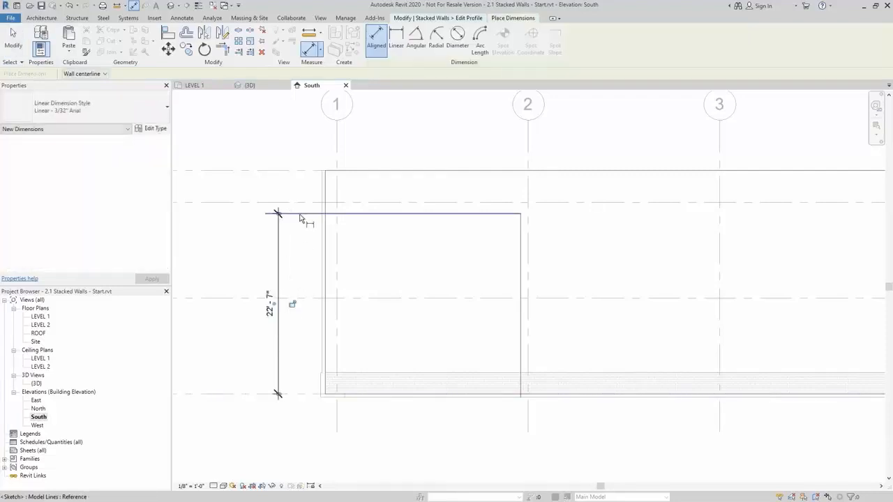
key("Escape")
key("Escape")
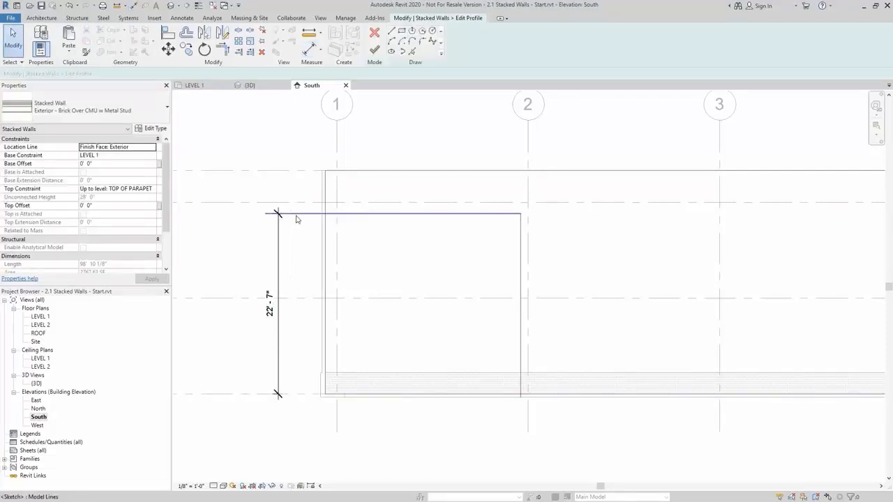
Step: Set the horizontal profile line's height above Level 1 to 20' 8"
left_click(296, 215)
left_click(270, 304)
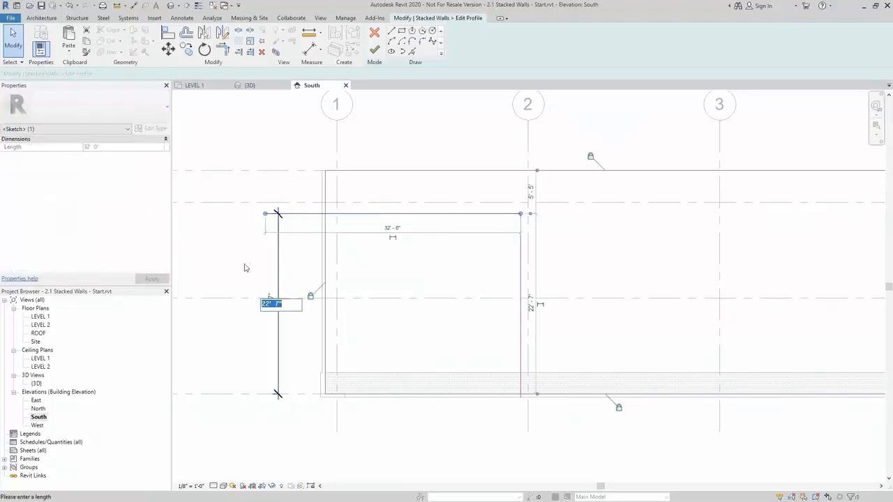
type("20' - 8")
key("Return")
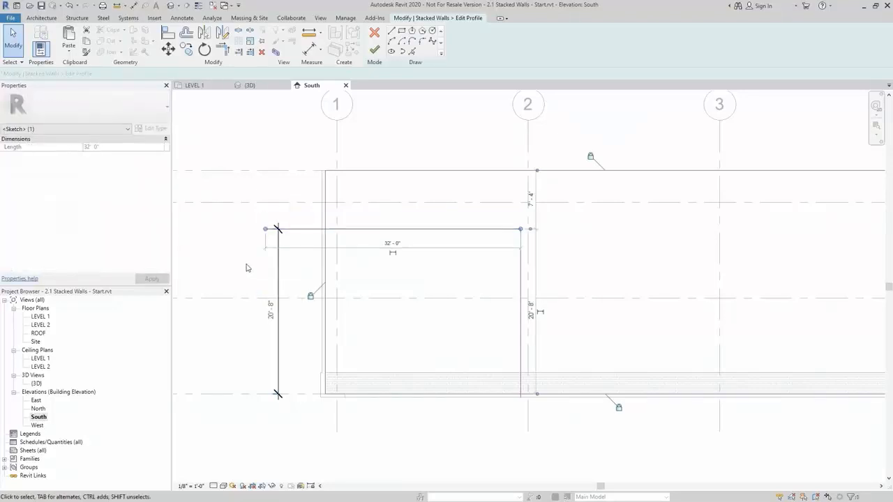
key("Escape")
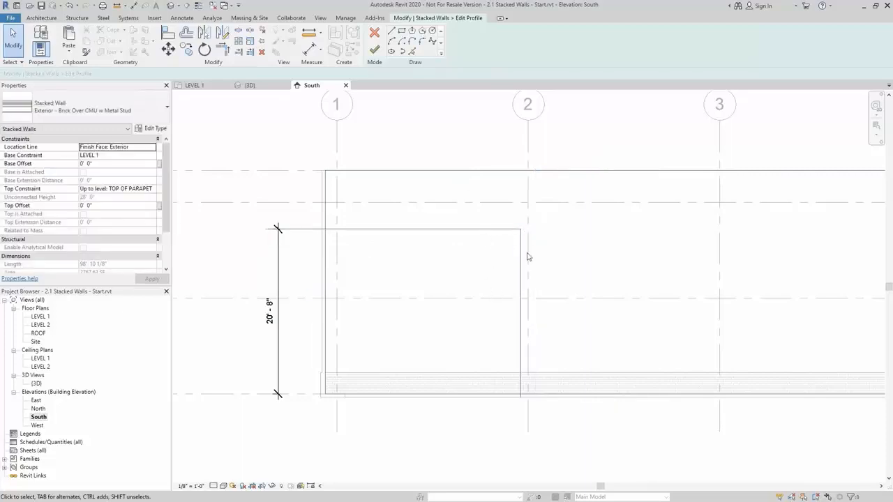
Step: Trim the south wall's new horizontal profile line to the wall's grid 1 edge and close the profile around the recess
key("t")
key("r")
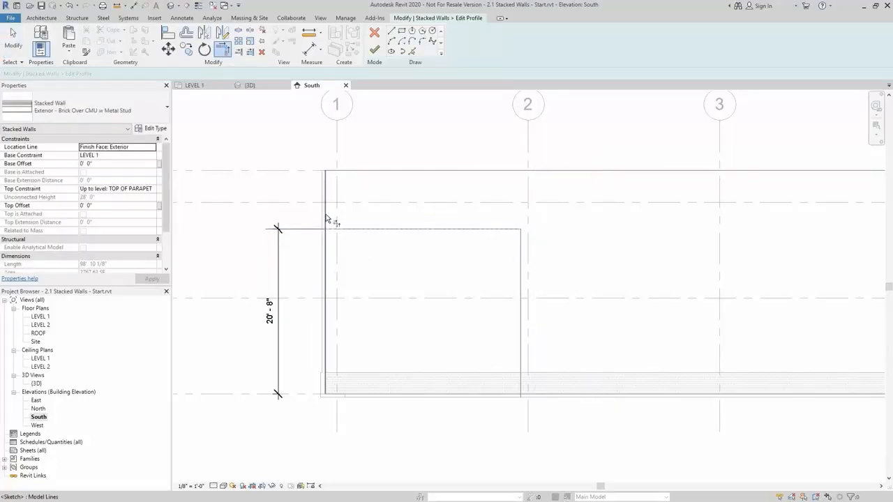
left_click(326, 218)
left_click(495, 229)
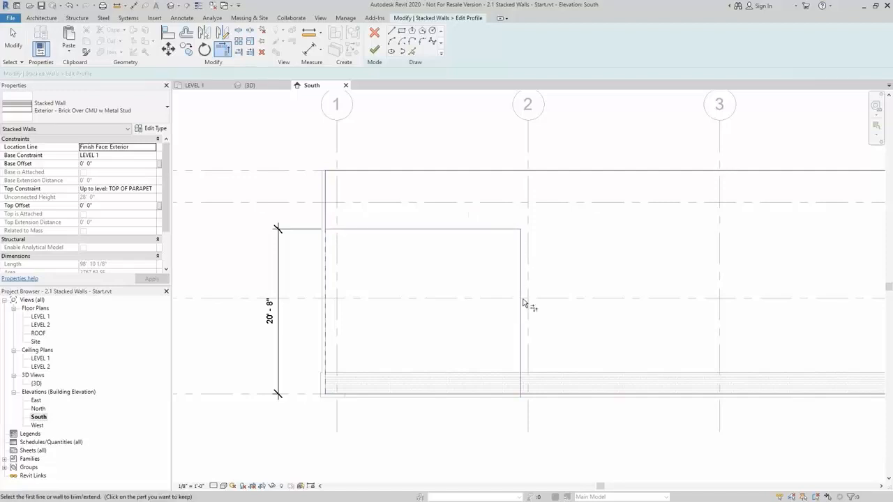
scroll(564, 327, "down", 3)
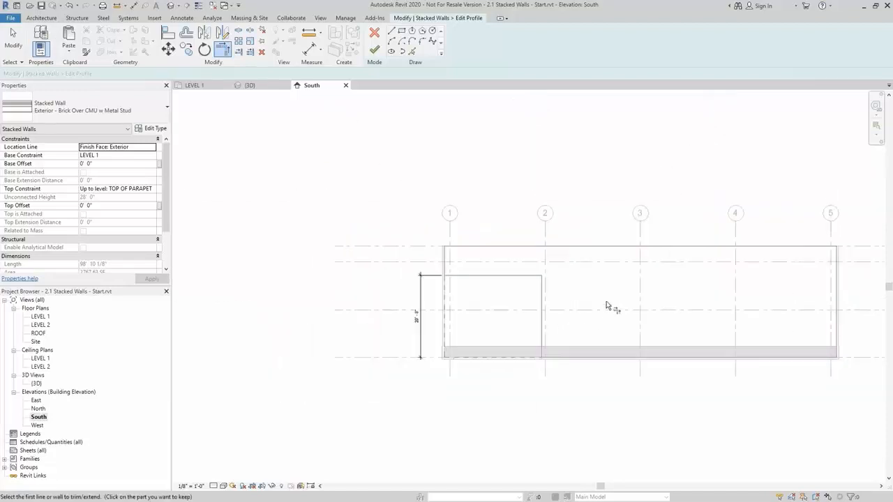
middle_click_drag(607, 306, 492, 339)
key("Escape")
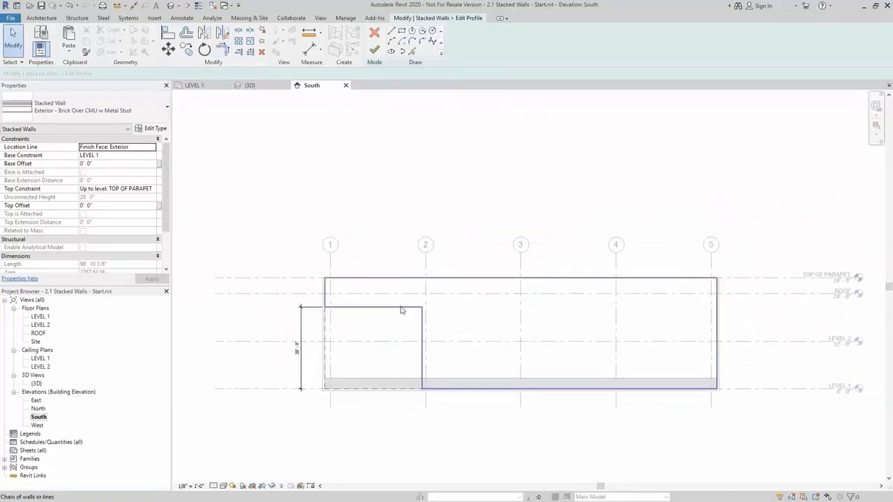
Step: Check the south wall's profile lines as one connected chain and finish the profile edit
left_click(401, 310)
scroll(483, 370, "up", 1)
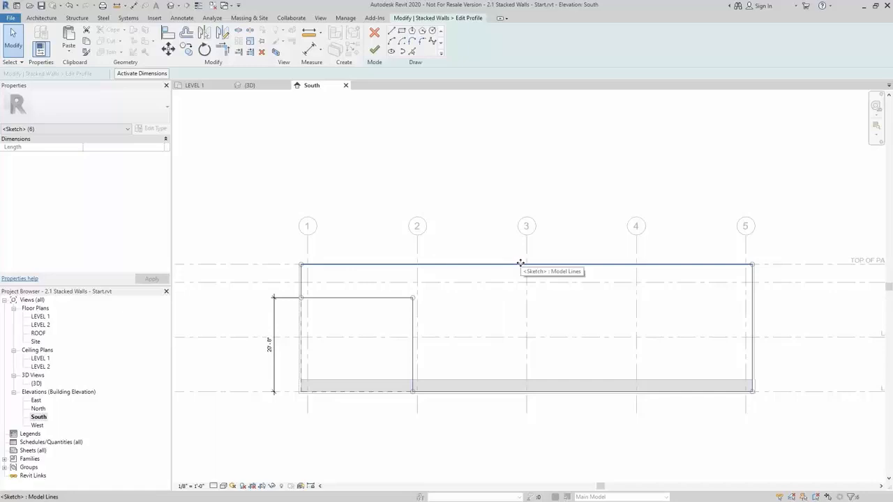
left_click(505, 307)
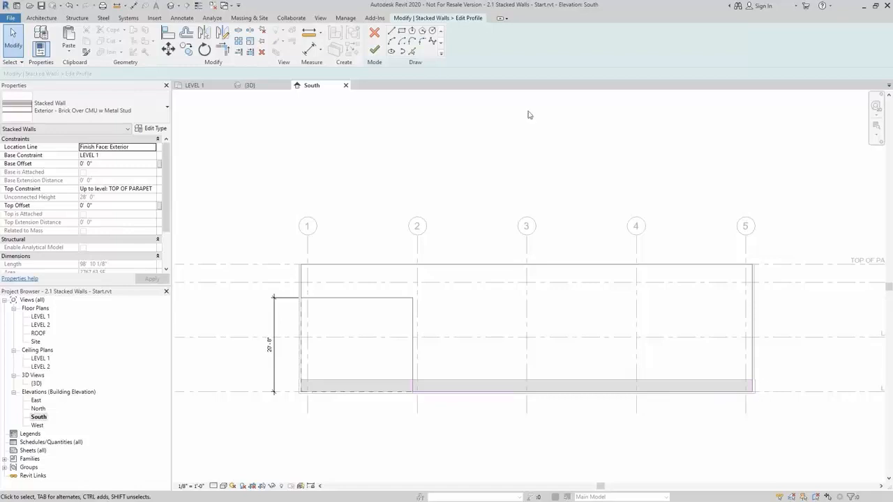
left_click(375, 50)
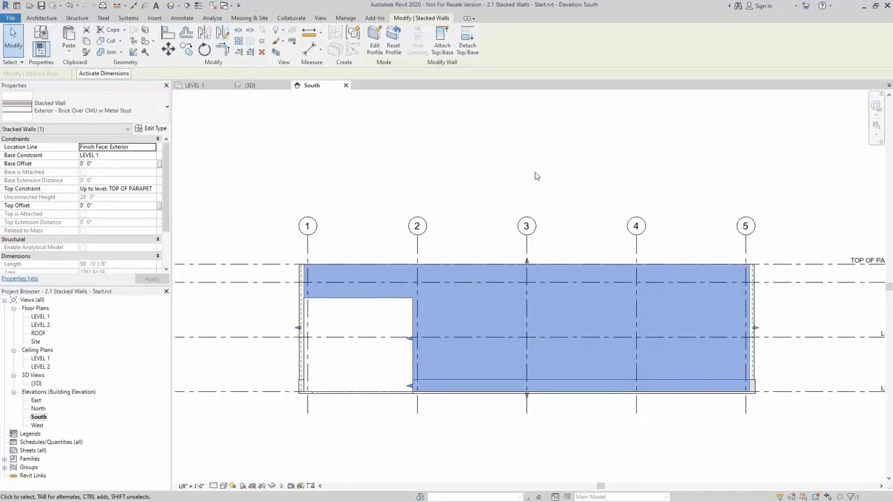
left_click(503, 159)
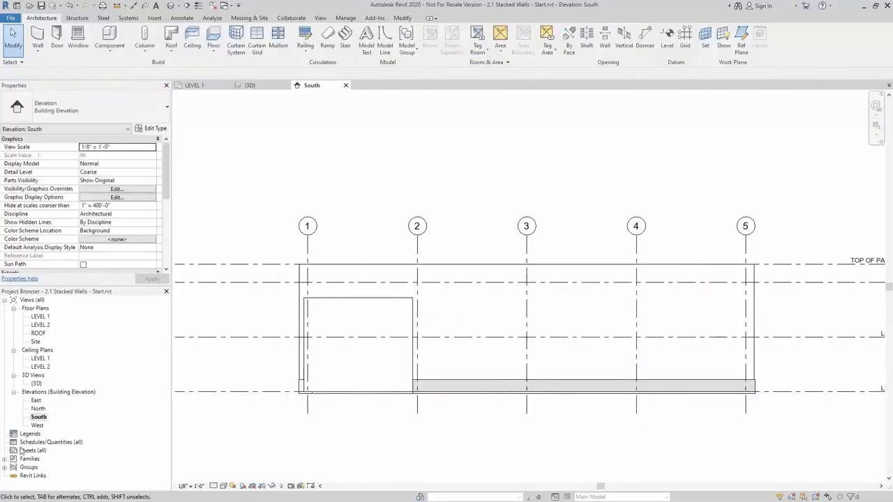
Step: Open the West elevation and start editing the profile of the west stacked wall
left_click(41, 418)
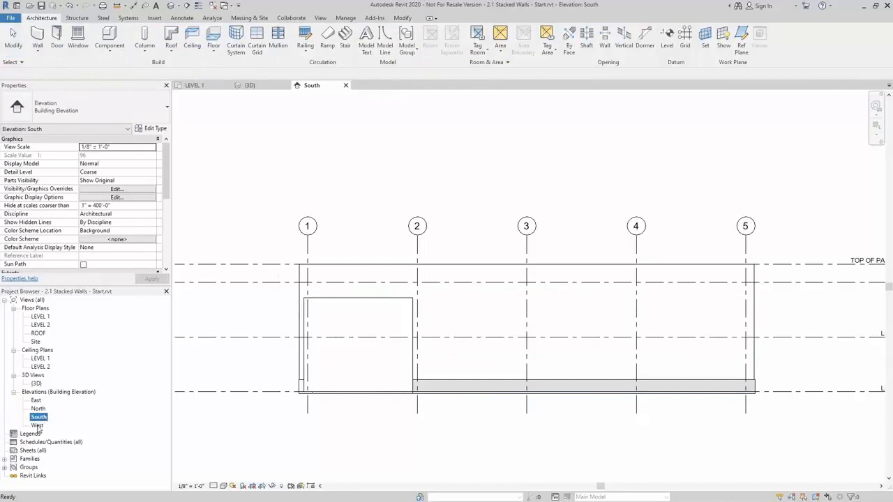
double_click(37, 425)
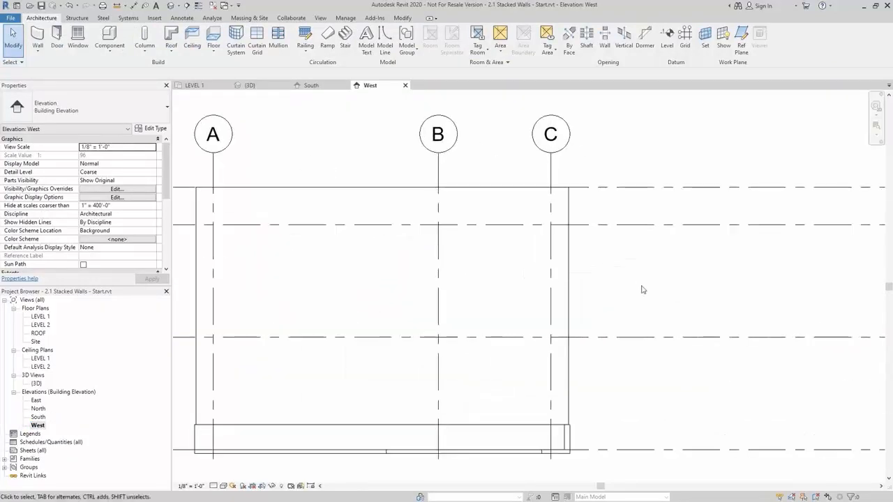
scroll(643, 289, "down", 1)
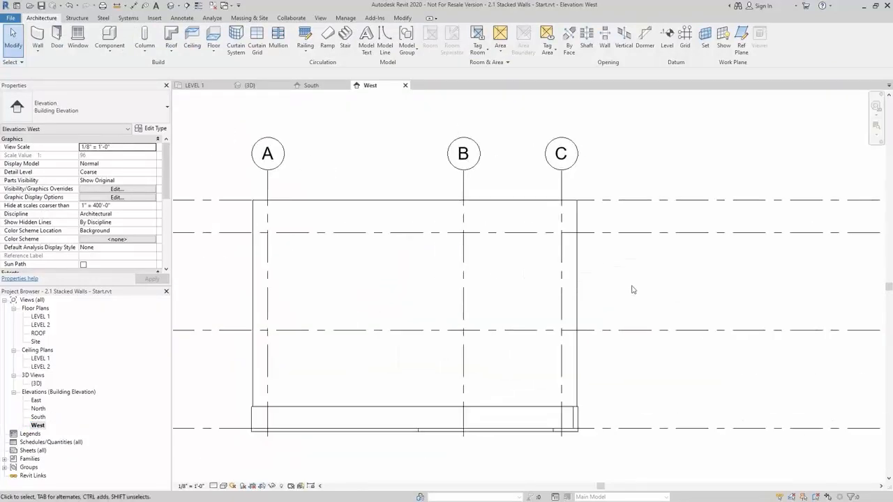
left_click(579, 265)
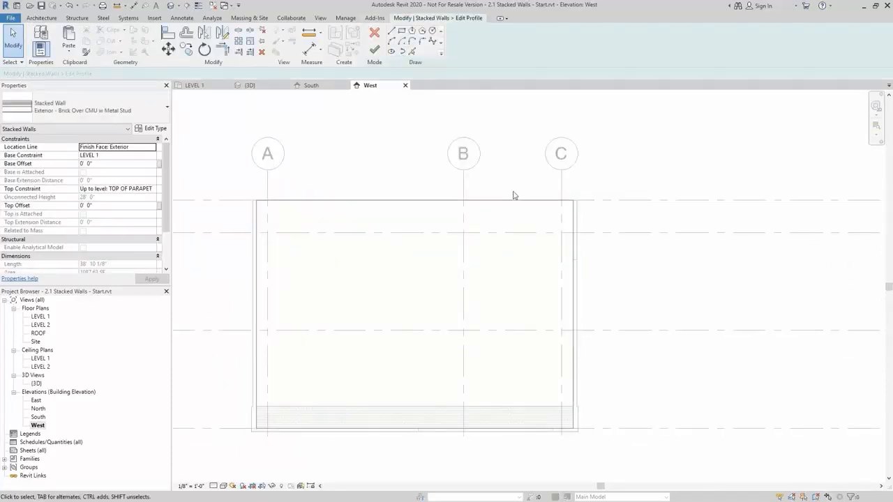
Step: Sketch a horizontal profile line at the south opening's head height, from the wall's grid C end to past grid B
left_click(392, 31)
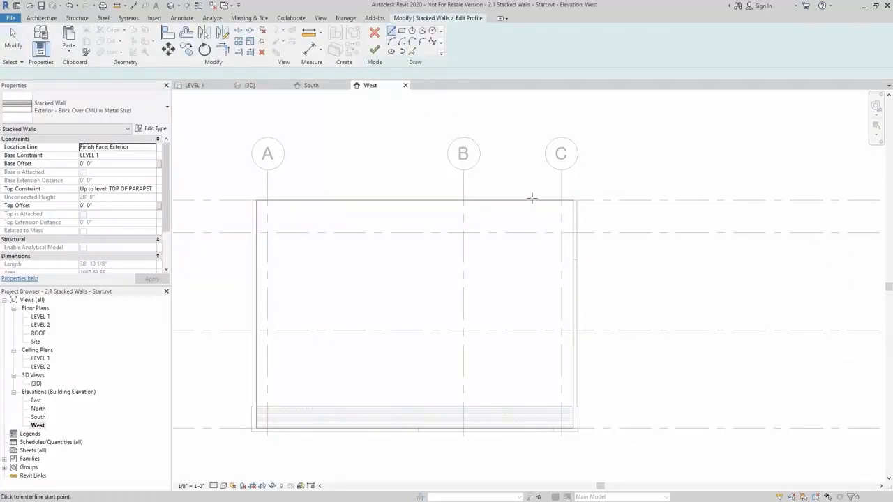
scroll(578, 259, "up", 3)
left_click(578, 263)
scroll(574, 261, "down", 3)
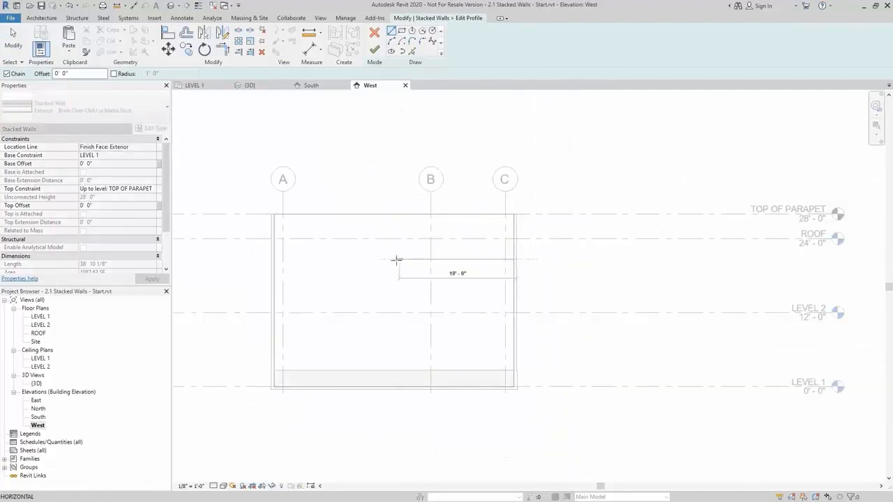
left_click(374, 260)
key("Escape")
Step: Sketch a vertical profile line from the slab notch between grids A and B up across the horizontal line
scroll(386, 371, "up", 3)
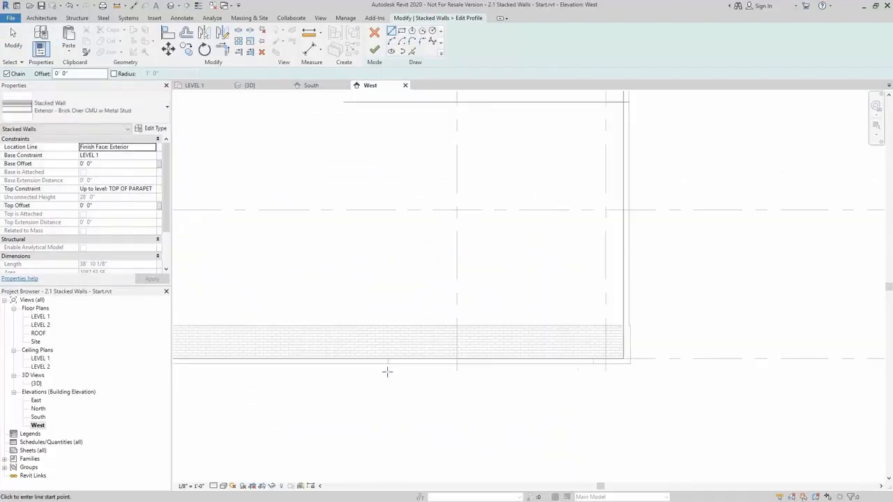
left_click(388, 364)
scroll(384, 266, "down", 3)
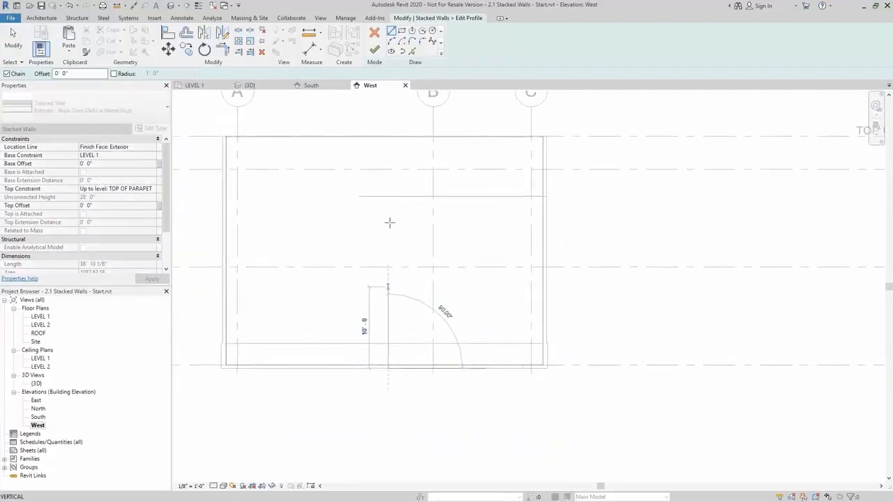
left_click(390, 183)
key("Escape")
key("Escape")
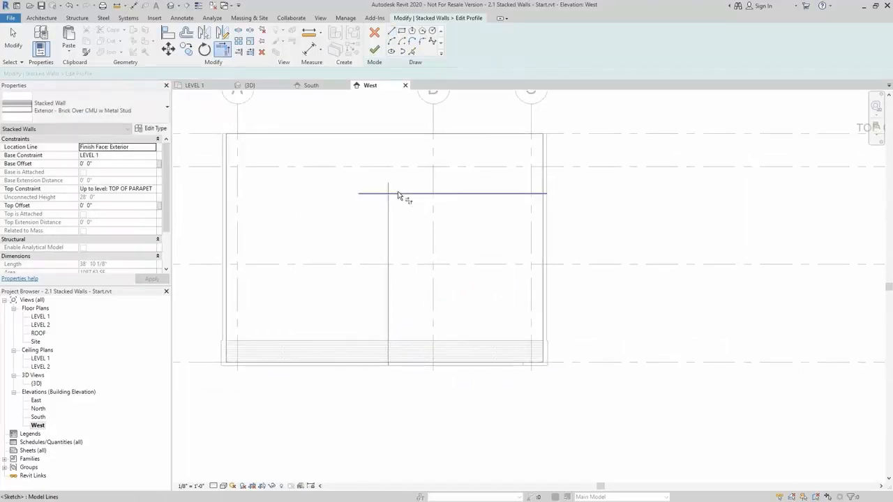
Step: Trim the west wall's profile lines into a closed loop around the recess and finish the profile edit
left_click(388, 210)
left_click(520, 193)
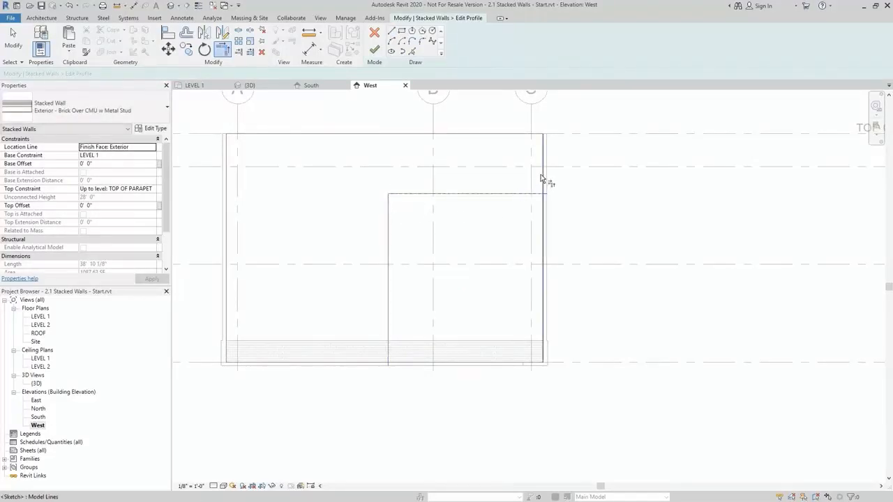
left_click(542, 175)
left_click(390, 348)
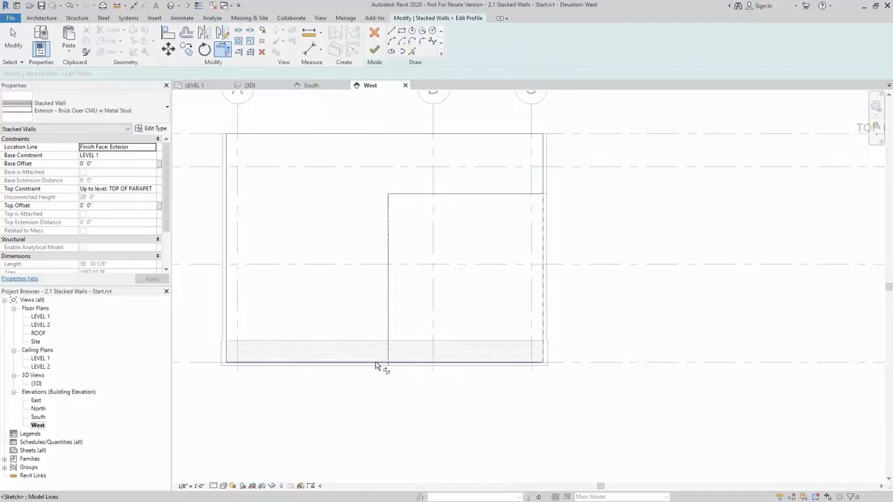
left_click(377, 363)
scroll(467, 306, "down", 1)
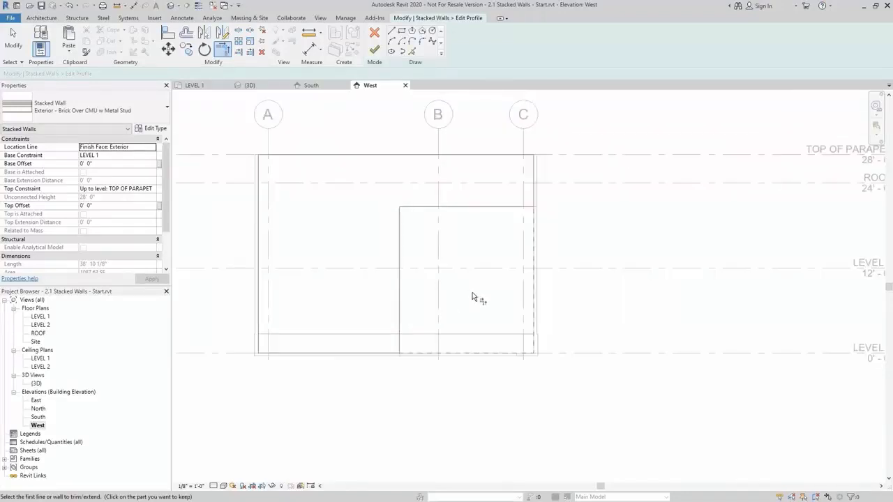
left_click(374, 49)
left_click(622, 225)
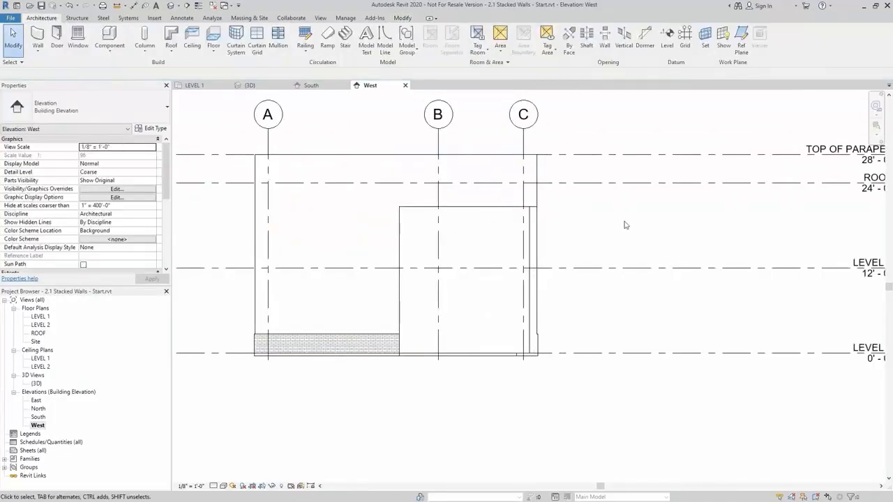
Step: Open the 3D view and inspect the opened recessed corner
left_click(238, 5)
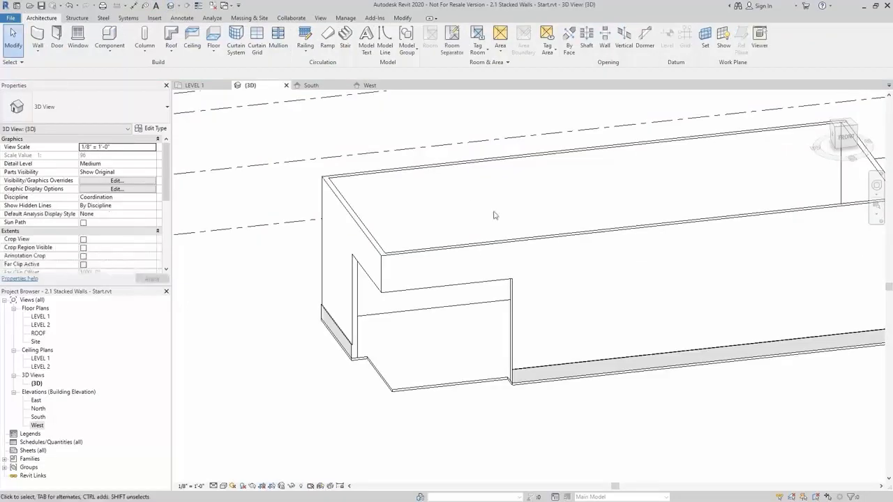
mouse_move(465, 199)
middle_mouse_down("shift")
mouse_move(393, 165)
mouse_move(468, 193)
middle_mouse_up("shift")
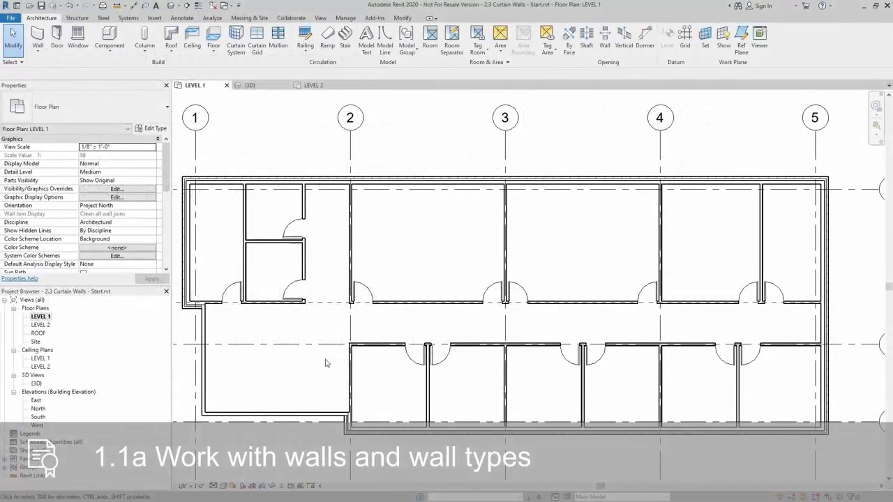
Step: Examine the generic walls enclosing the recessed corner and the rest of the Level 1 plan
middle_click_drag(326, 363, 409, 360)
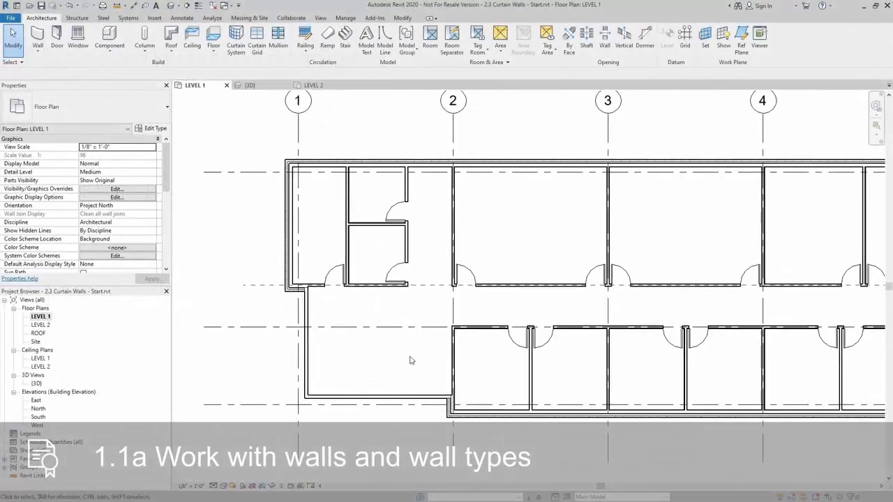
left_click(407, 397)
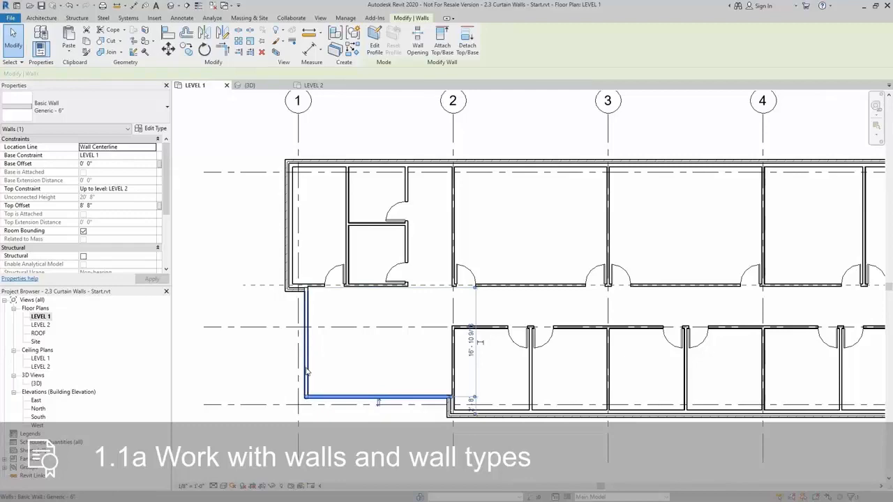
left_click(353, 363)
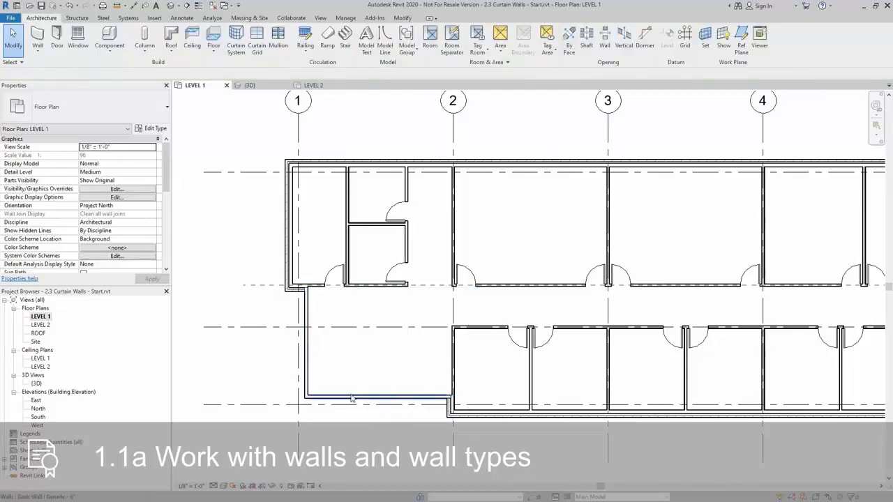
middle_click_drag(422, 354, 296, 319)
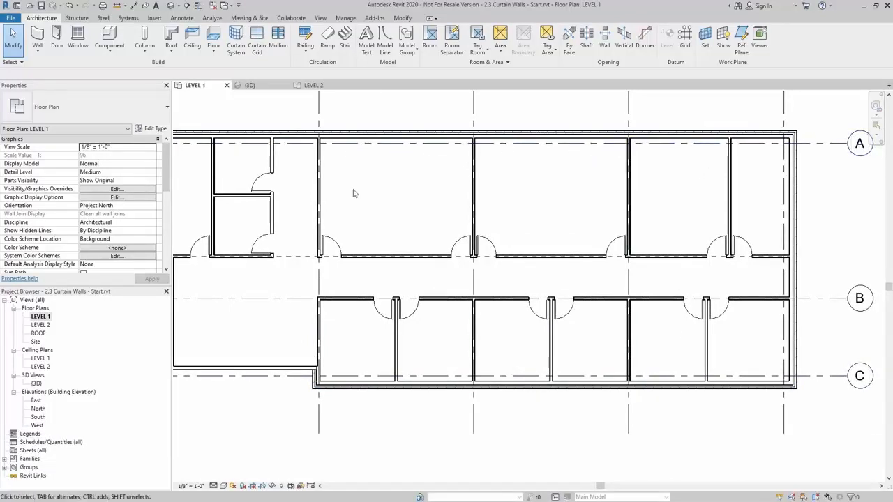
Step: Change the two Generic - 6" walls at the recessed corner to the Curtain Wall 1 type
scroll(542, 149, "up", 2)
scroll(387, 353, "up", 1)
scroll(390, 333, "up", 1)
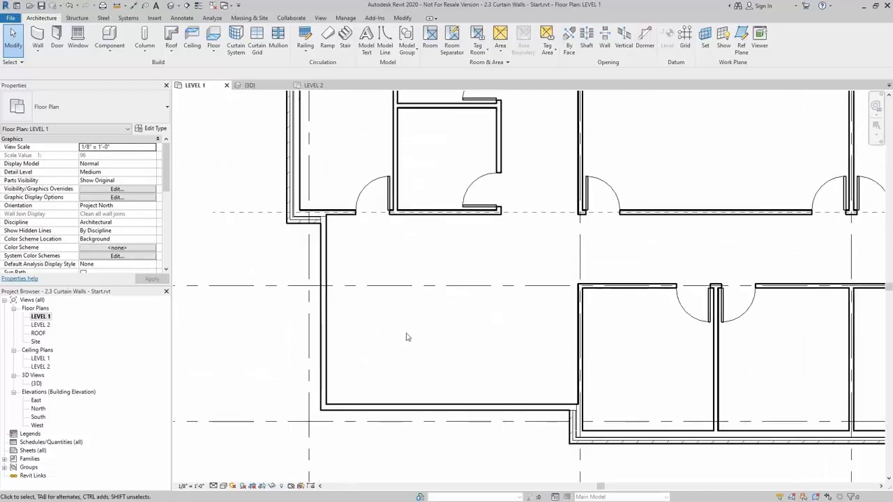
left_click(324, 334)
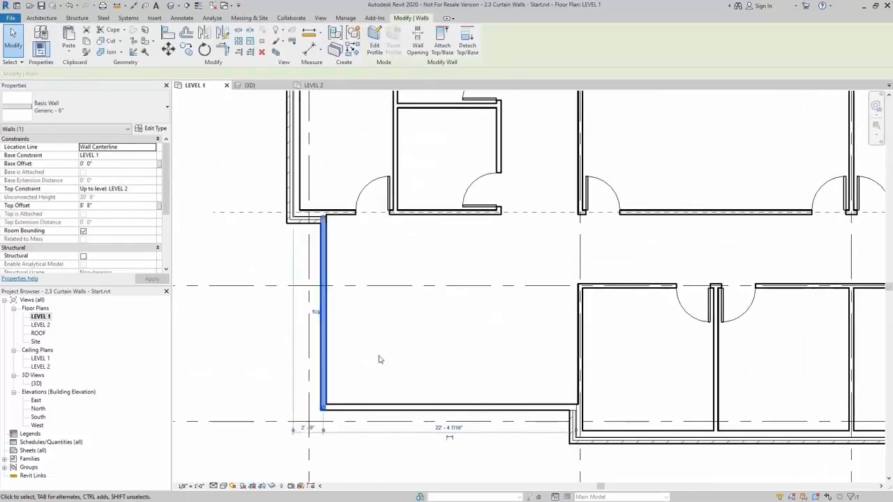
left_click(405, 410, "ctrl")
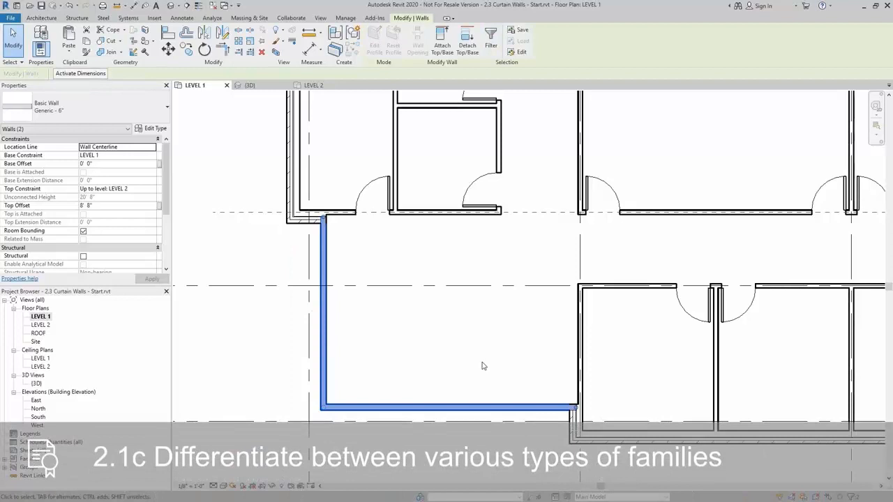
left_click(121, 112)
scroll(62, 224, "down", 6)
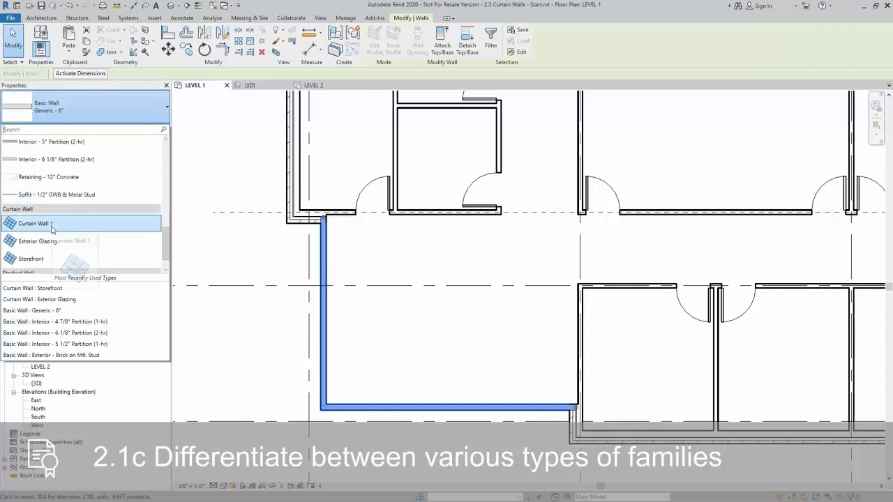
left_click(55, 224)
left_click(400, 343)
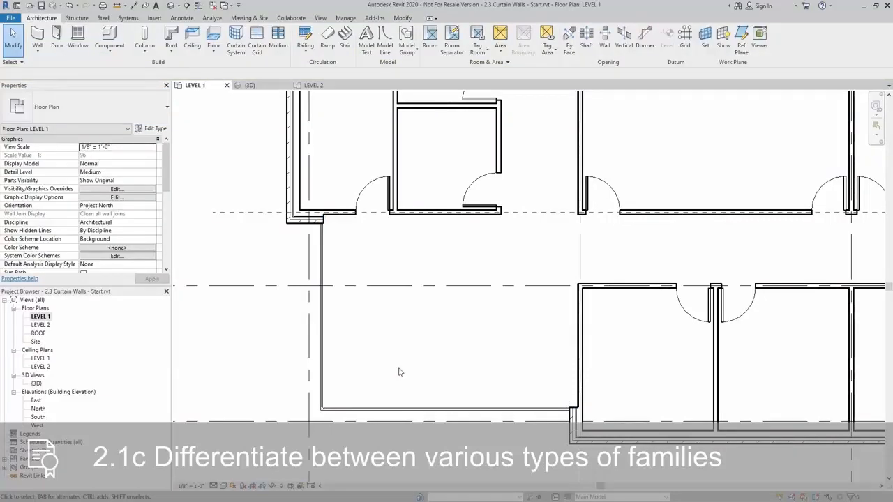
Step: Inspect the curtain wall's junction with the exterior wall in plan and view the corner in 3D
scroll(334, 236, "up", 3)
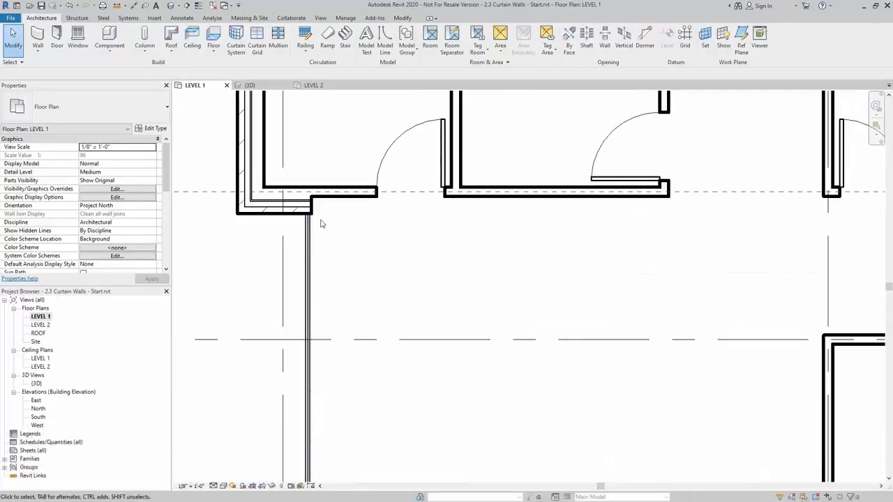
scroll(318, 224, "down", 3)
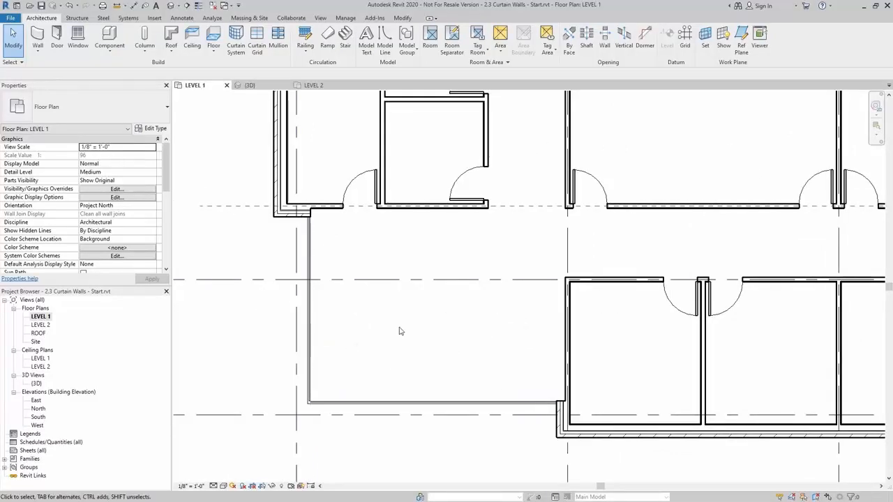
left_click(170, 6)
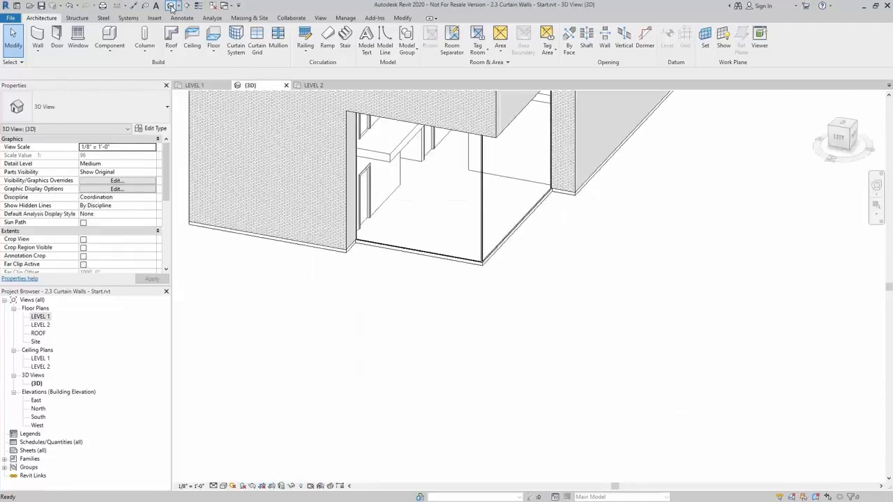
Step: Place two vertical curtain grid lines on the building's left-side curtain wall, dividing it into three equal bays
scroll(413, 391, "up", 4)
scroll(432, 370, "up", 5)
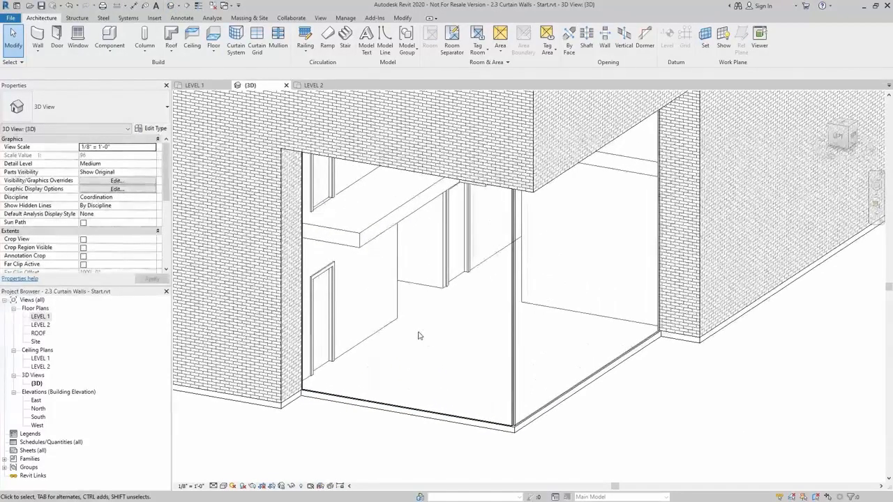
left_click(412, 408)
left_click(436, 379)
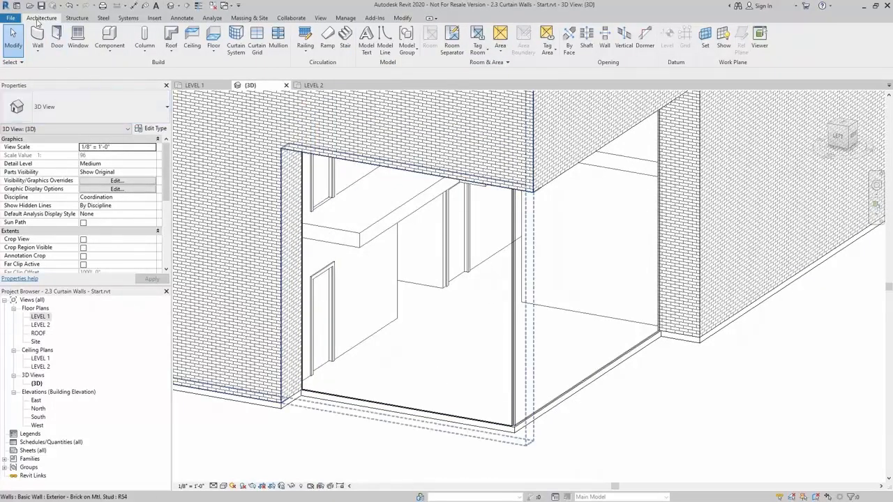
left_click(257, 48)
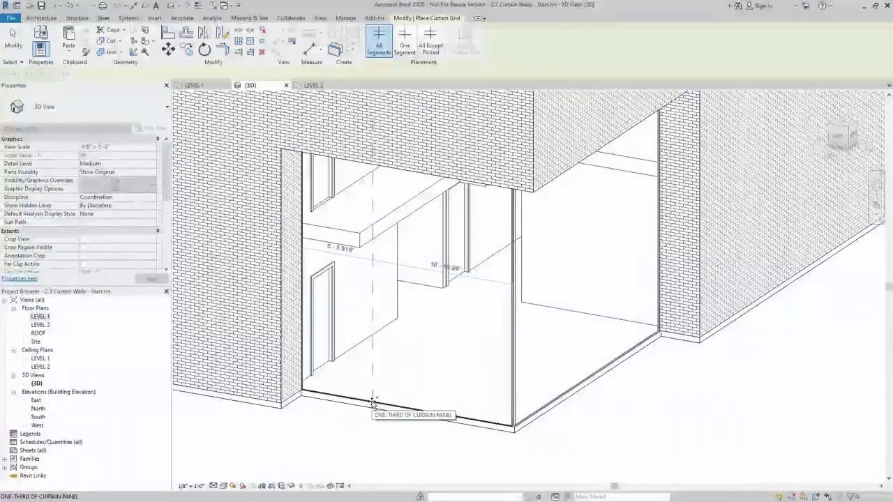
left_click(373, 403)
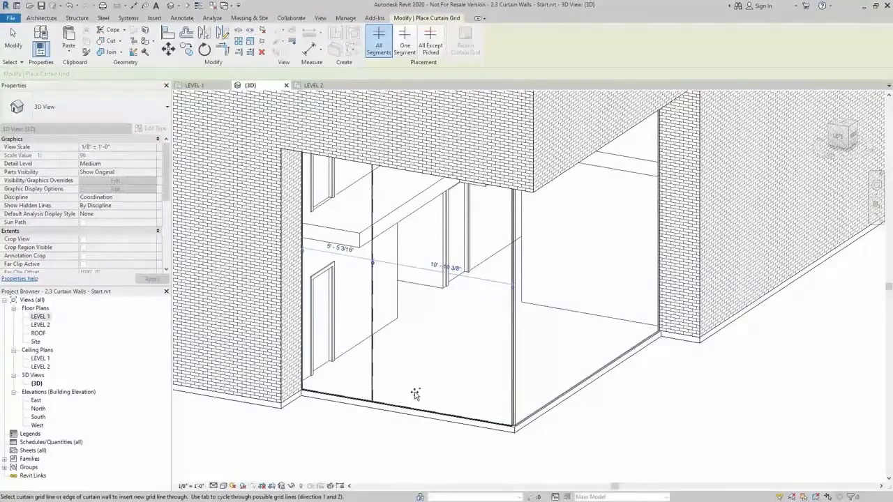
left_click(444, 413)
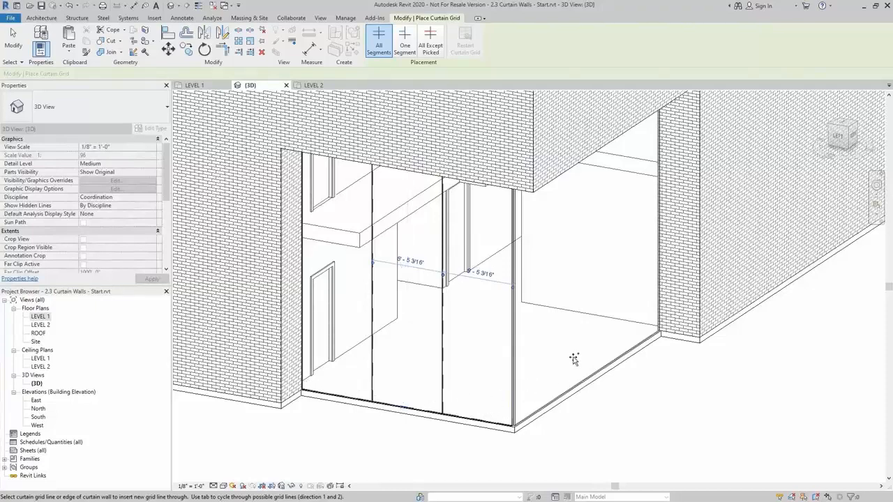
Step: Place three vertical curtain grid lines on the front curtain wall, at its midpoint and at the midpoint of each half
middle_click_drag(574, 358, 501, 361, "shift")
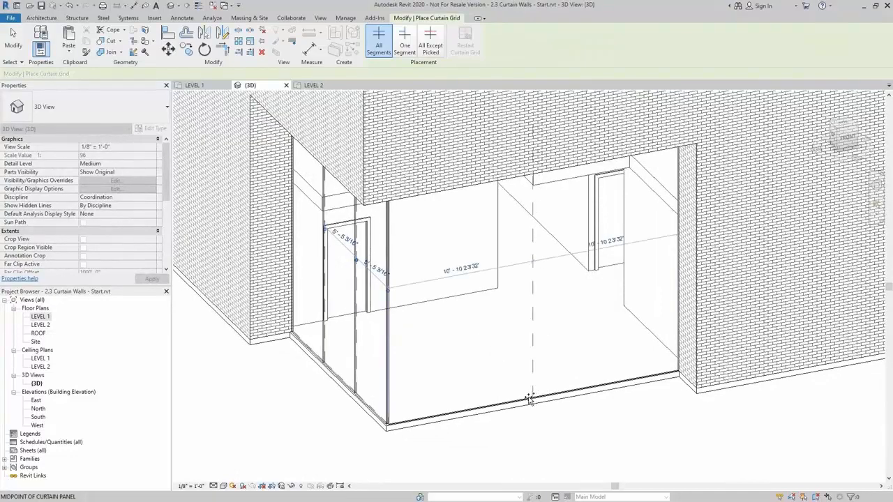
left_click(531, 397)
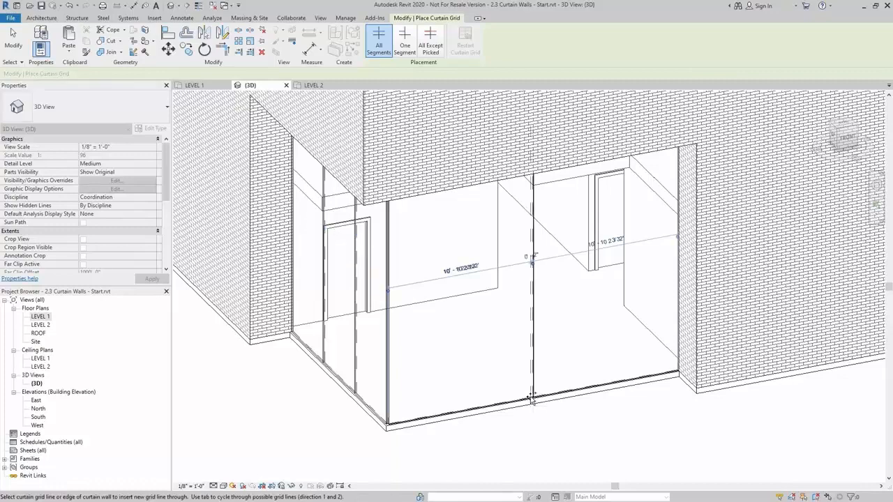
left_click(462, 409)
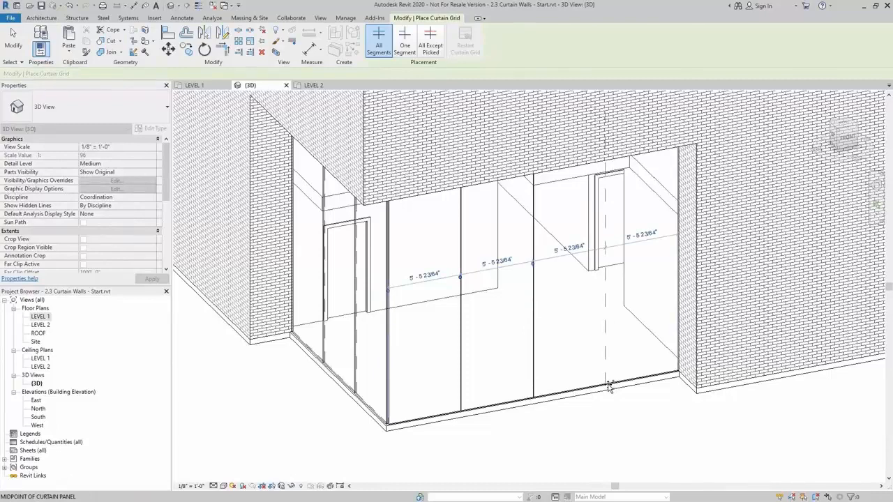
left_click(609, 386)
scroll(578, 359, "down", 3)
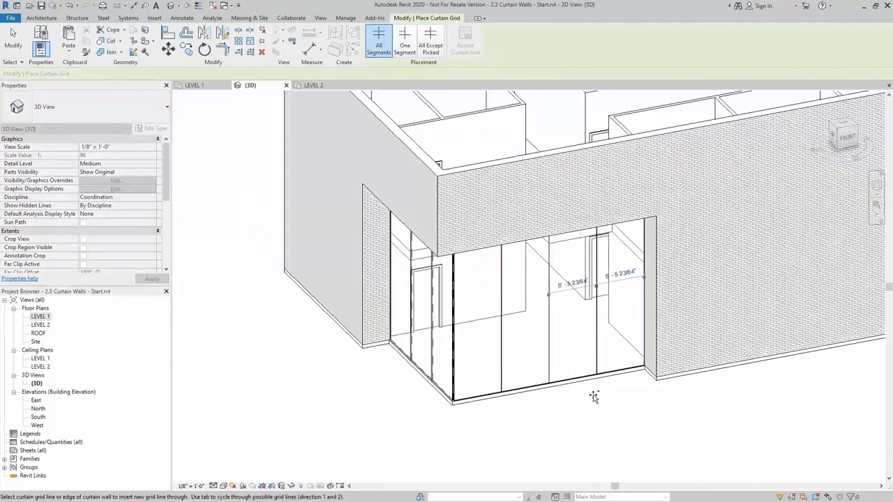
scroll(670, 404, "up", 1)
scroll(658, 370, "up", 3)
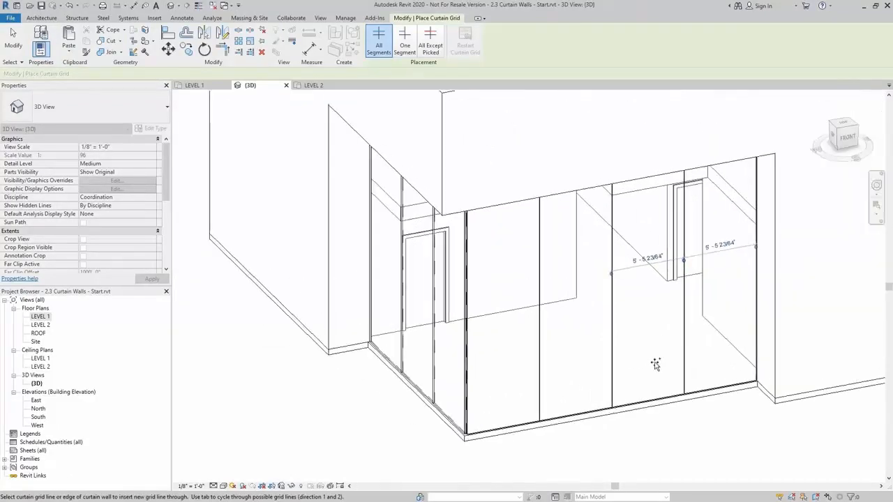
key("Escape")
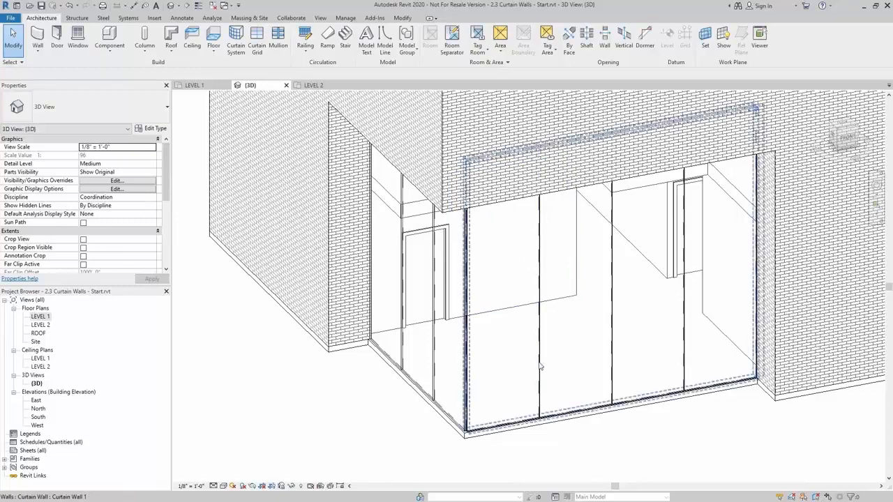
Step: Set the spacing between the front curtain wall's first and second vertical grid lines from the corner to 6' - 2"
left_click(540, 349)
left_click(568, 272)
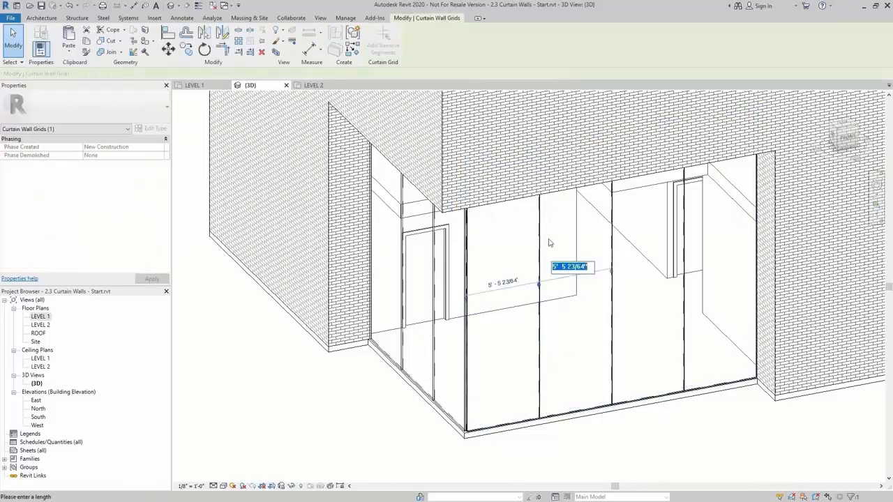
type("6' - 2")
key("Return")
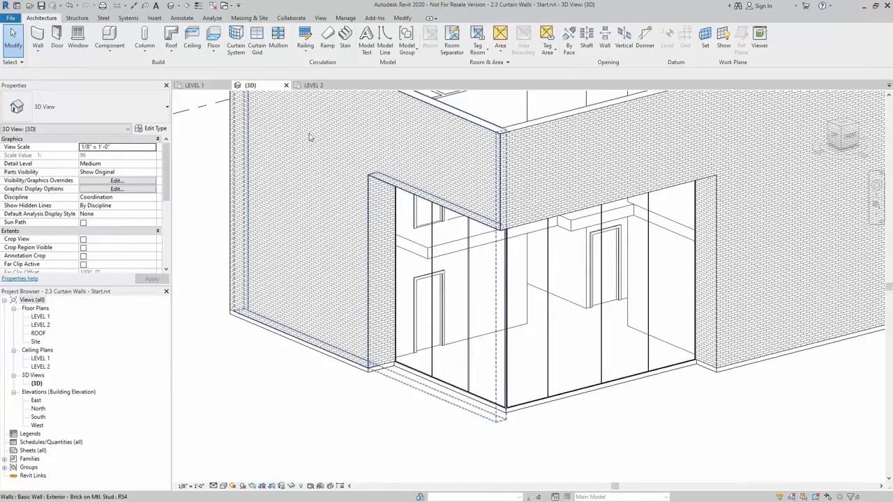
Step: Add two horizontal grid lines to the left-side curtain wall, one 3' - 6" above the base and another 8' - 6" above that
left_click(257, 40)
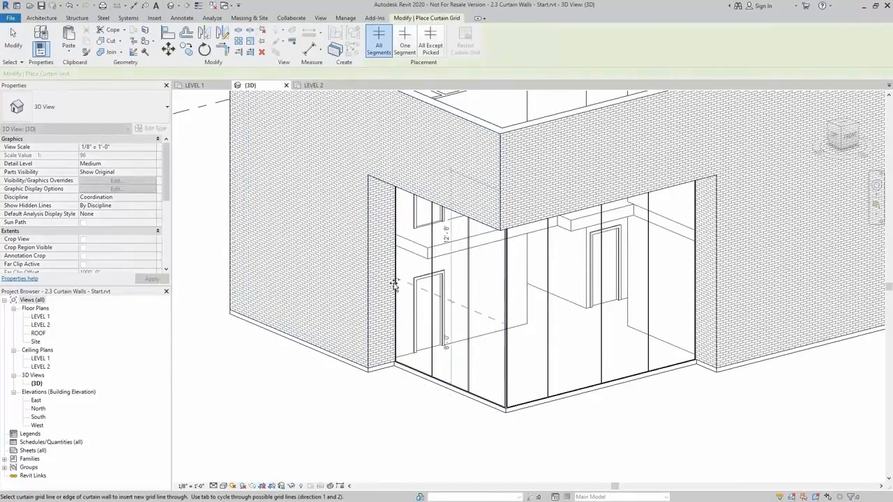
scroll(433, 347, "up", 2)
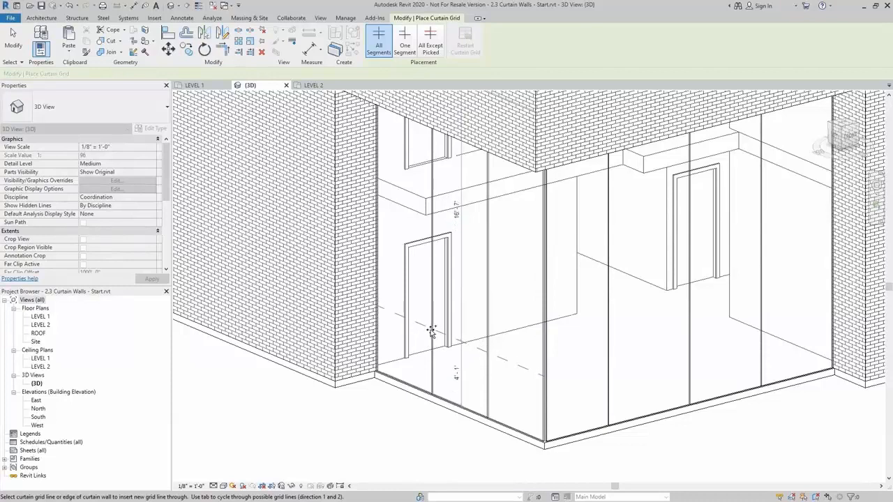
left_click(432, 333)
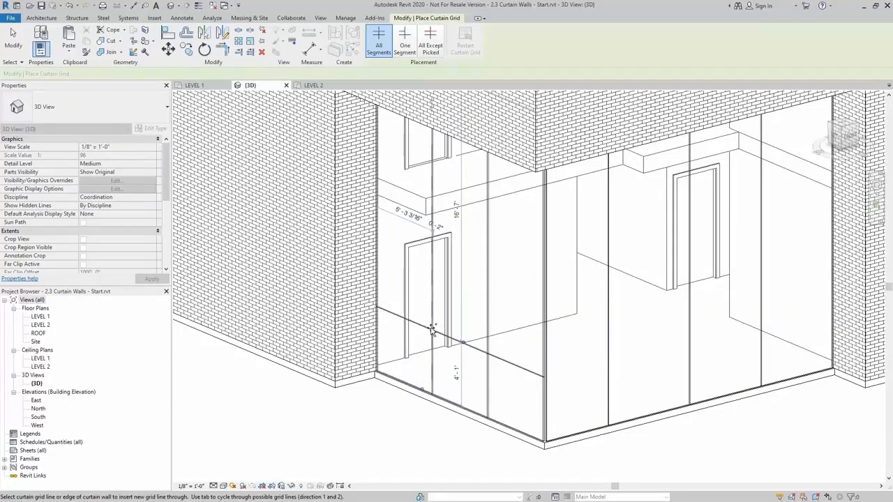
left_click(457, 372)
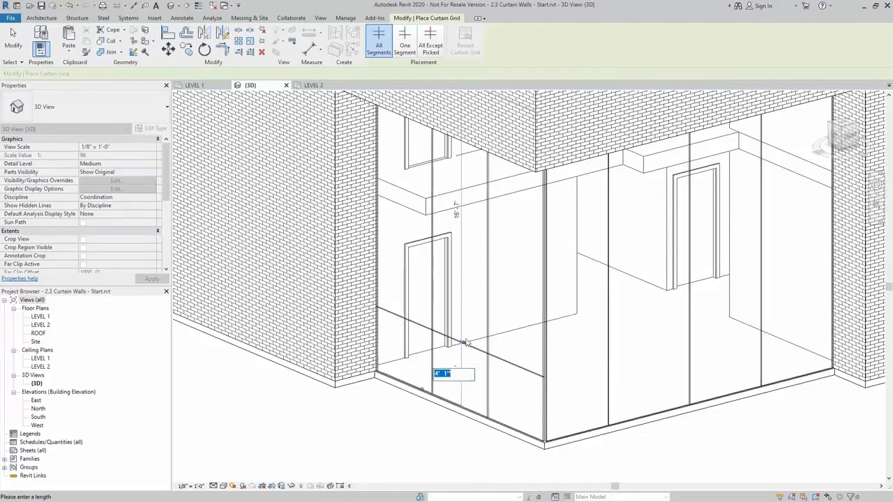
type("3 6")
key("Return")
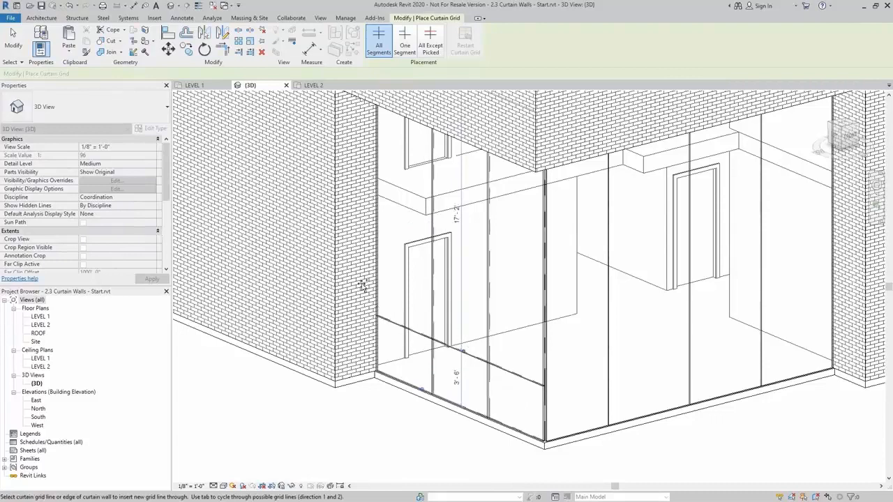
left_click(377, 182)
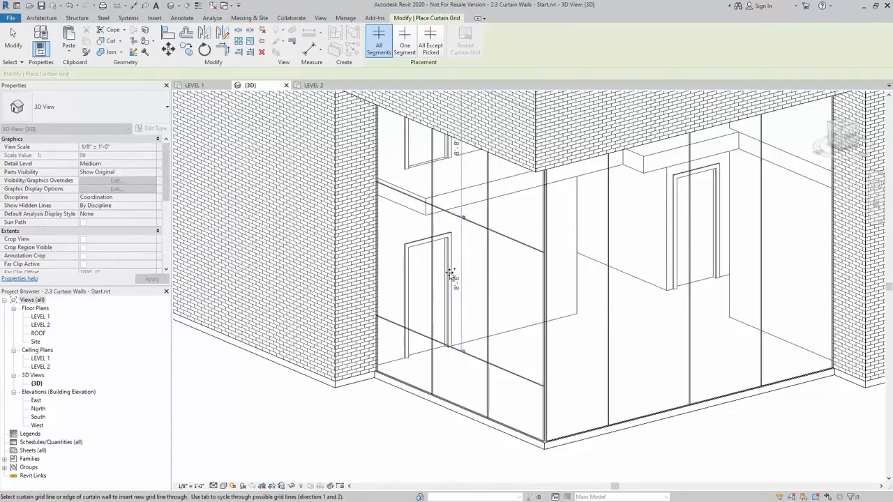
Step: Add two horizontal grid lines to the front curtain wall, aligned at the corner with those on the left-side wall
middle_click_drag(451, 274, 378, 256)
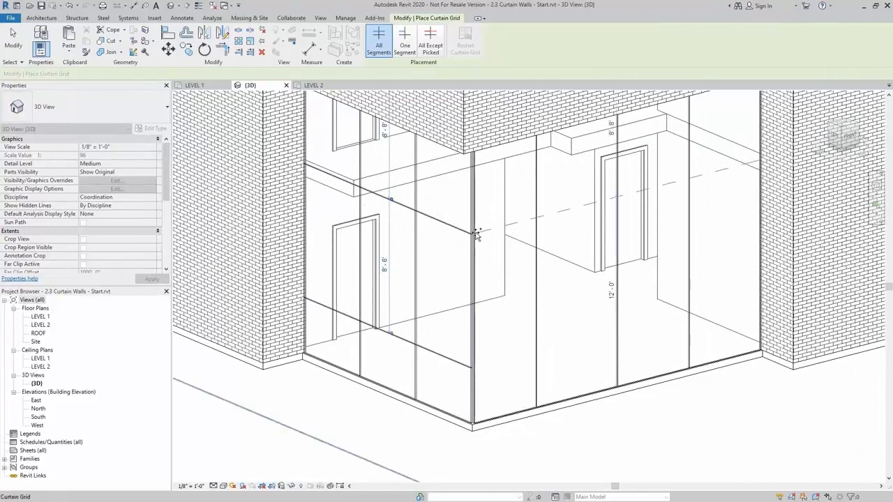
left_click(475, 234)
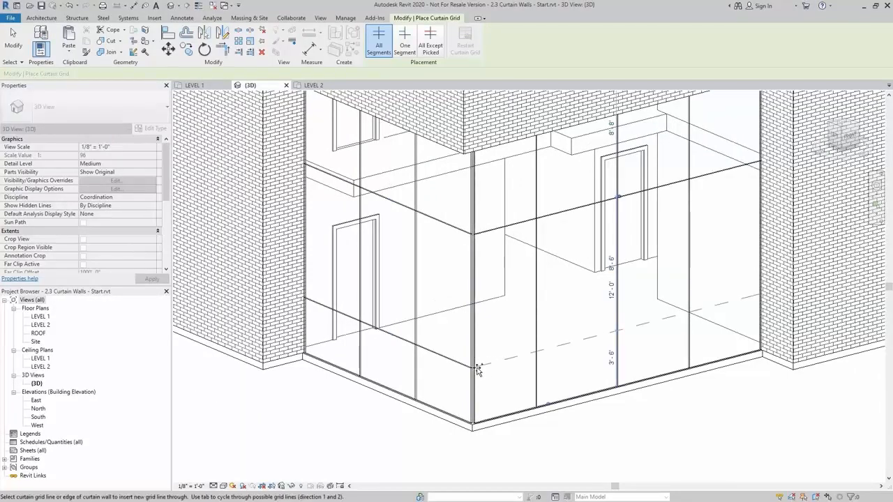
left_click(479, 367)
middle_click_drag(664, 368, 622, 365, "shift")
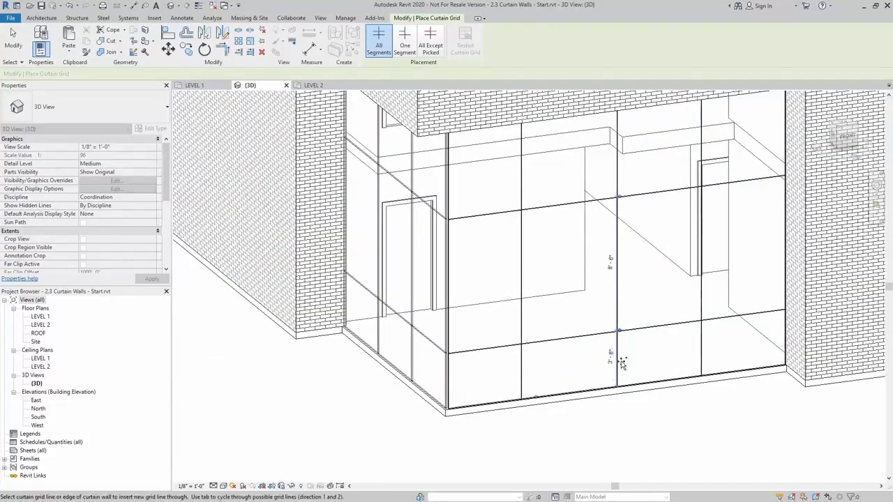
key("Escape")
key("Escape")
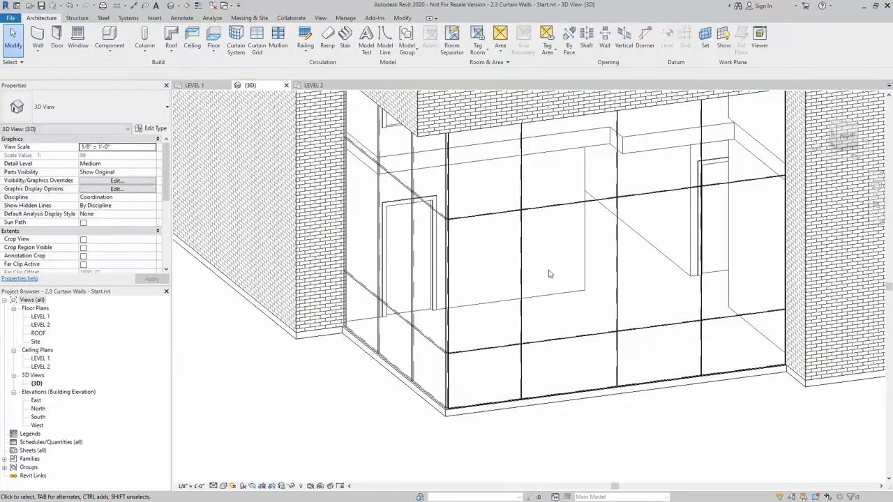
Step: Remove the lower horizontal grid line's segment in the front curtain wall's second bay from the corner
left_click(586, 339)
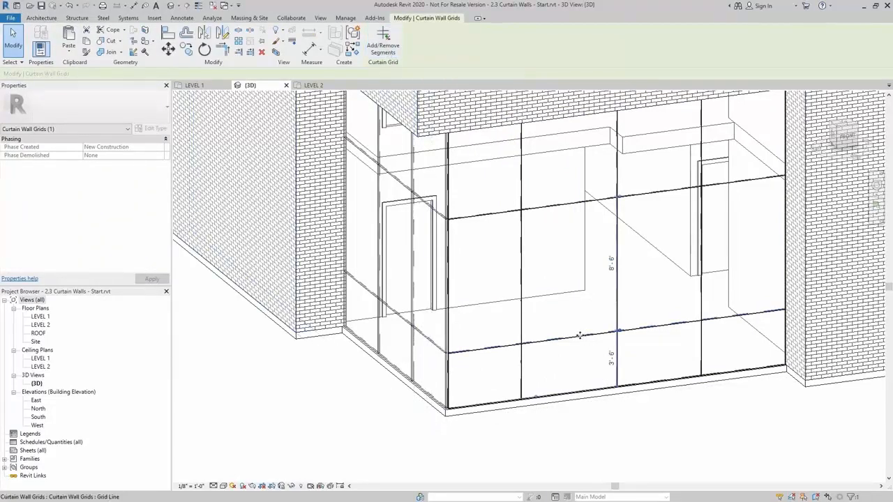
left_click(385, 43)
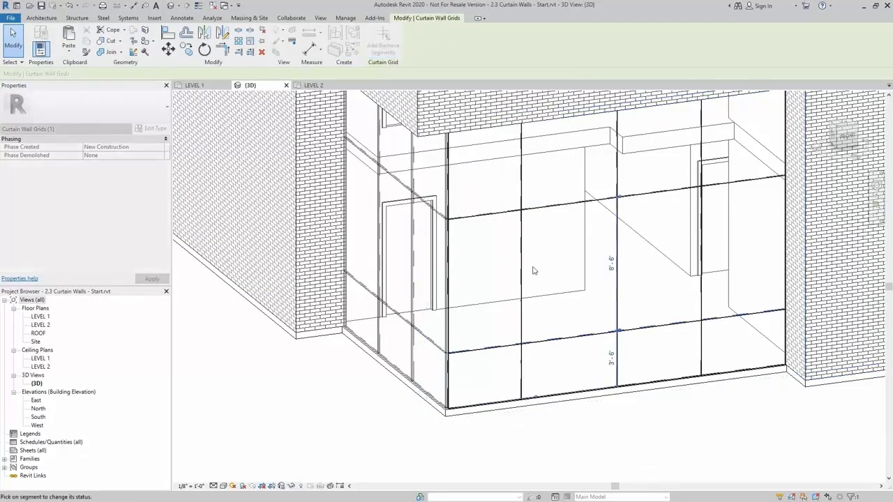
left_click(581, 336)
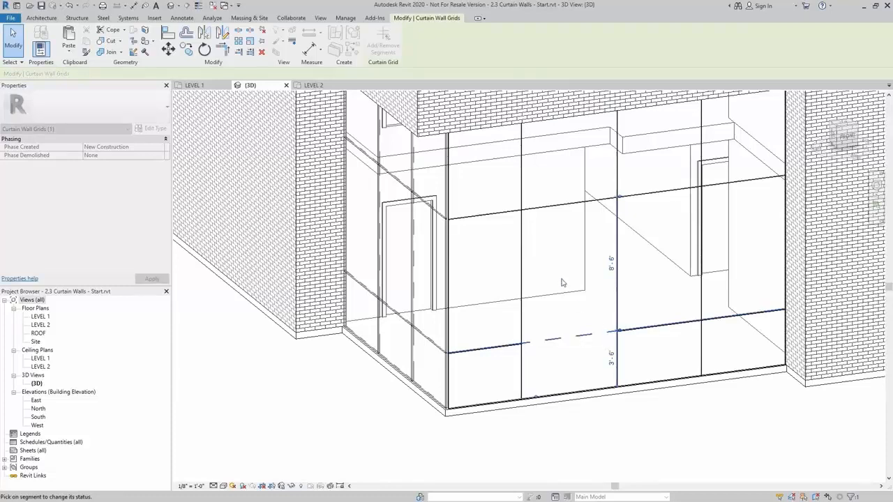
key("Escape")
key("Escape")
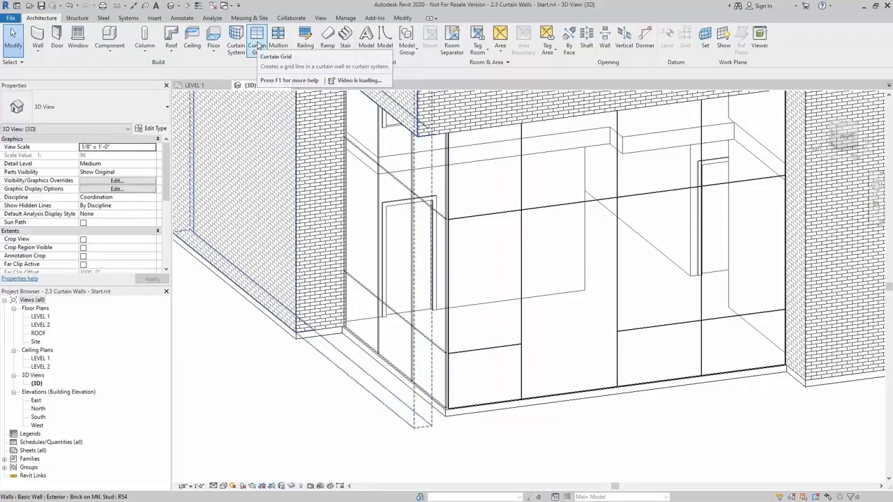
Step: Place a one-segment horizontal grid line in the front wall's wide second bay, about 2' - 10" below the upper grid line
left_click(257, 43)
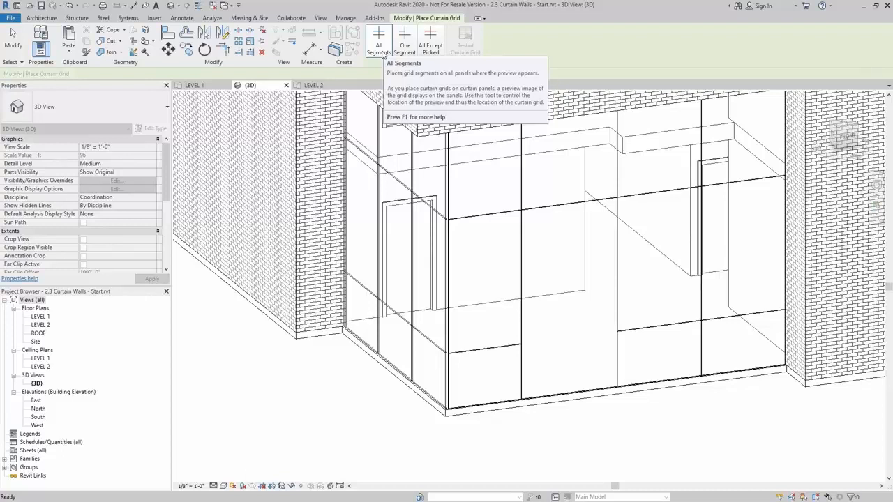
left_click(405, 46)
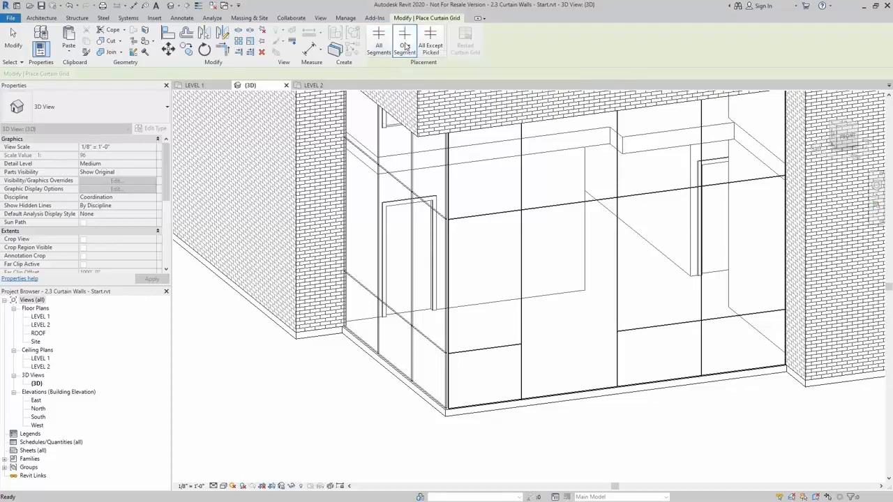
left_click(525, 260)
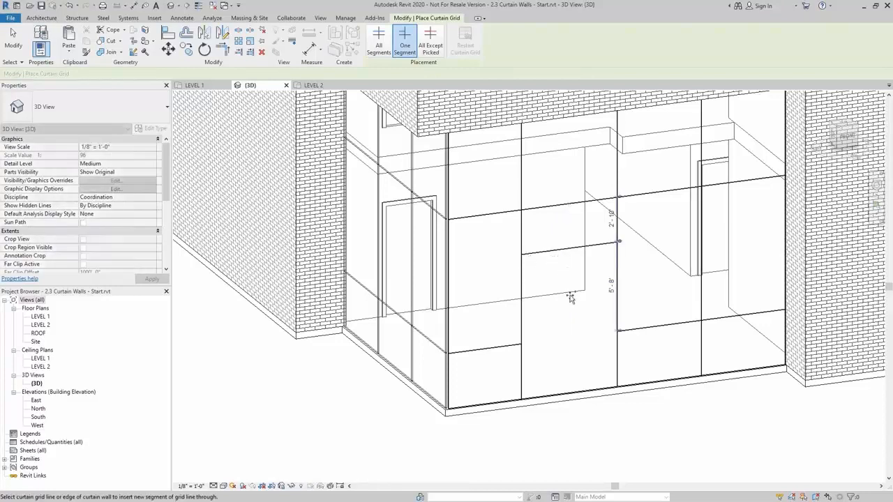
key("Escape")
Step: Measure the new grid segment from the curtain wall's base and set its height to 8' - 8"
left_click(612, 255)
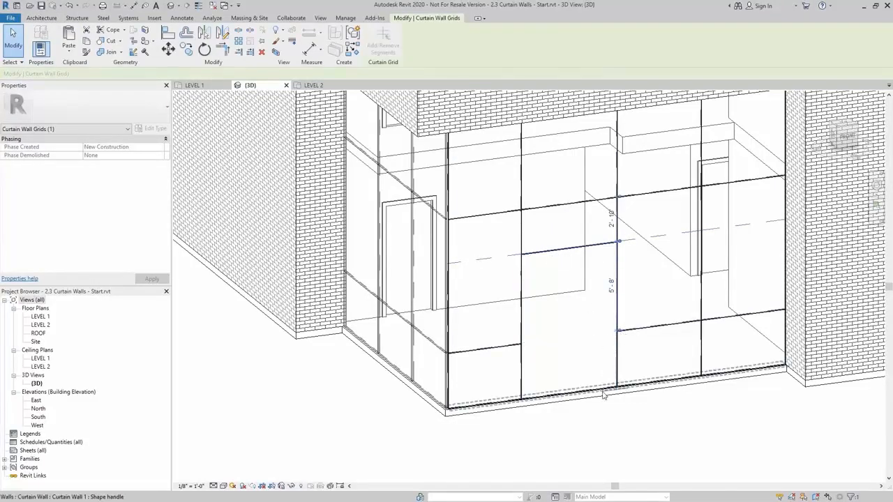
left_click_drag(604, 396, 605, 394)
left_click(612, 313)
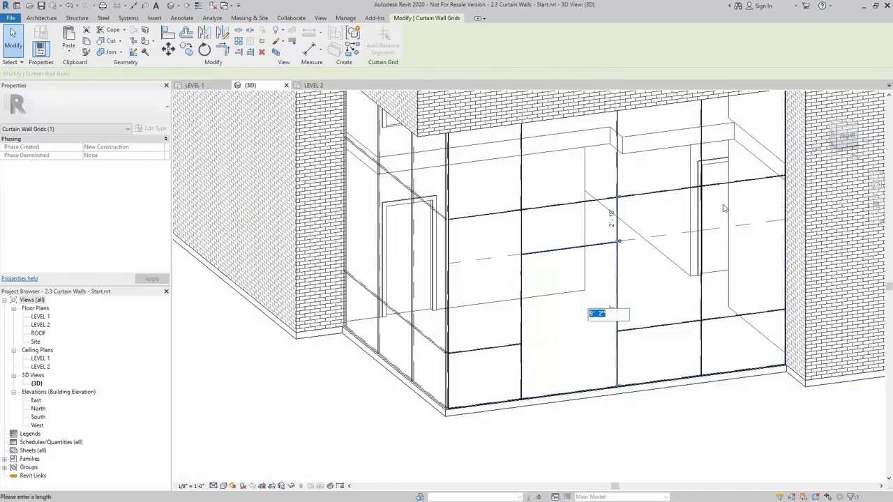
type("8 8")
key("Return")
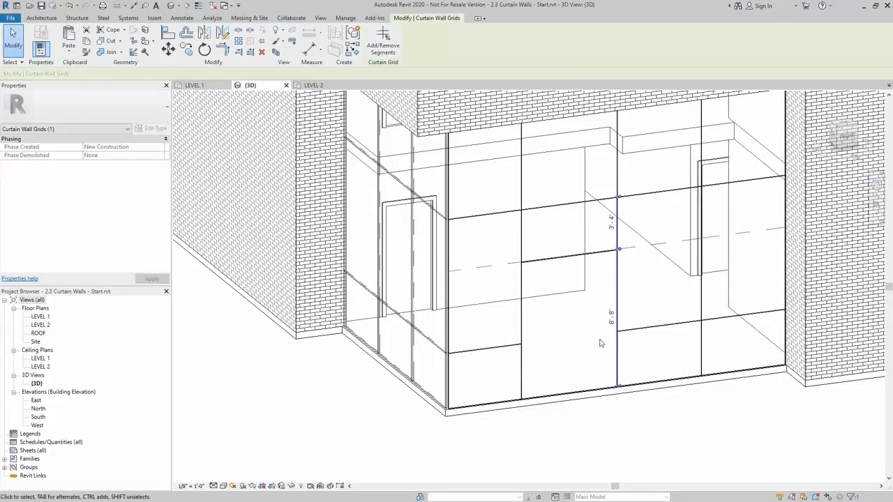
middle_click_drag(703, 438, 725, 437, "shift")
left_click(711, 429)
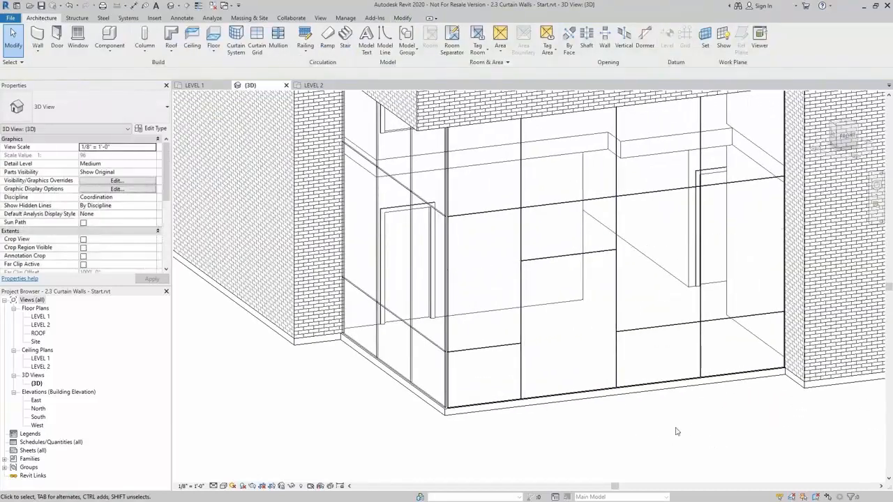
middle_click_drag(666, 433, 702, 429)
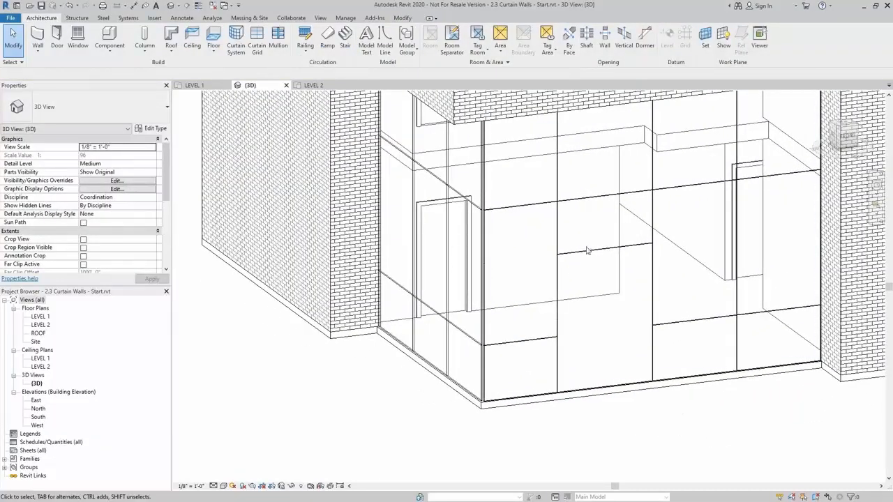
Step: Replace the glazed panel below the new grid segment with the Door-Curtain-Wall-Double-Storefront type
middle_click_drag(593, 360, 589, 328, "shift")
scroll(601, 387, "up", 3)
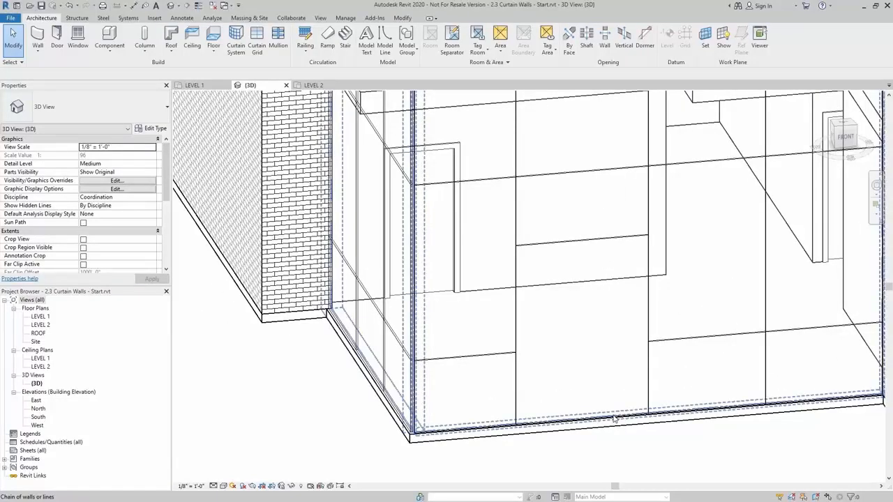
left_click(600, 387)
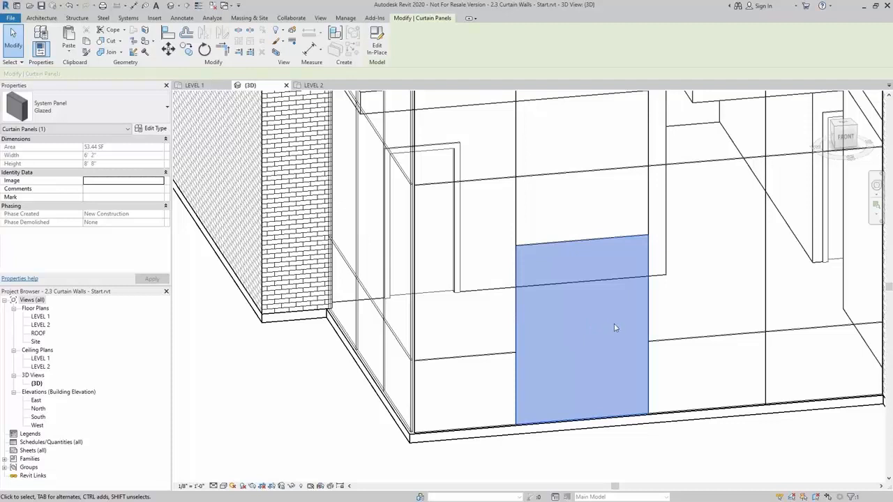
left_click(107, 106)
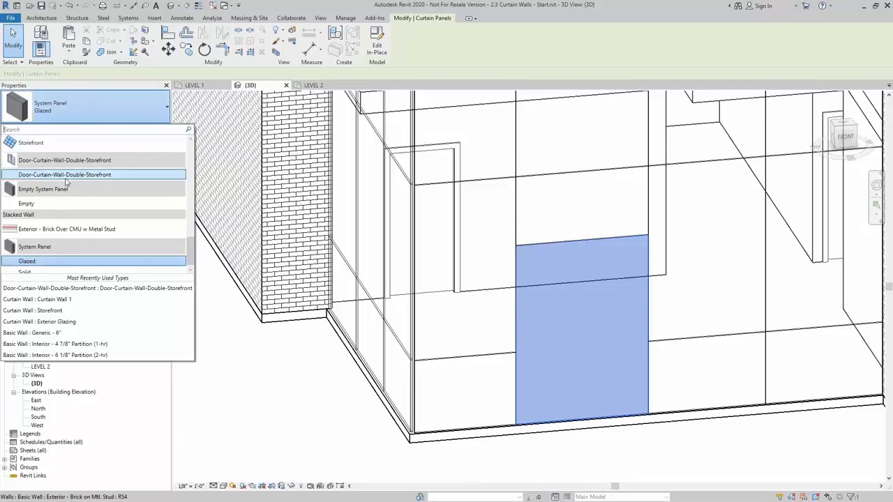
left_click(27, 176)
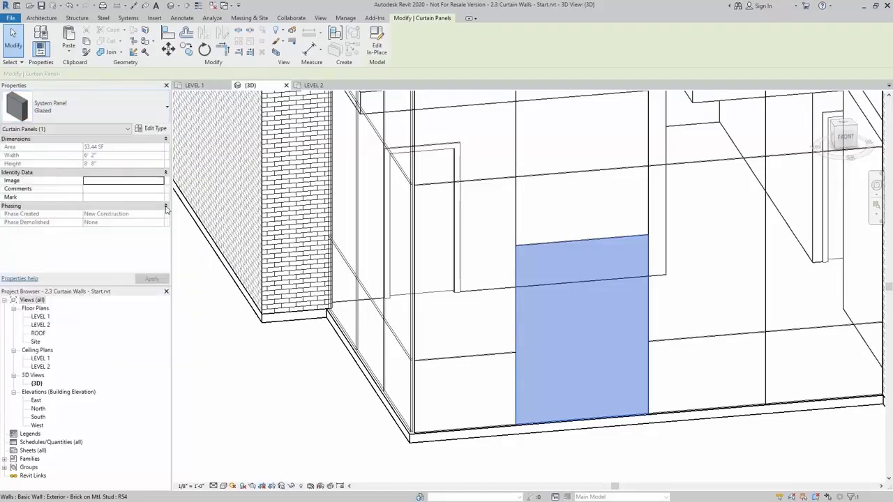
left_click(717, 289)
scroll(714, 285, "down", 3)
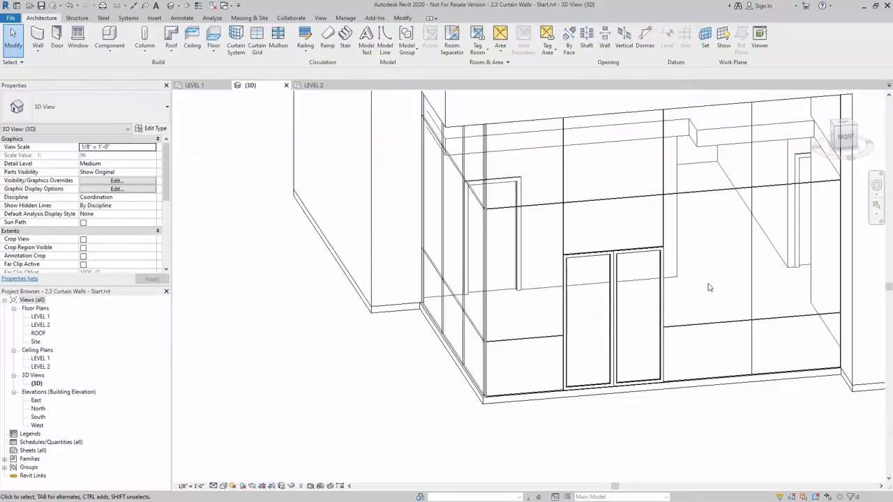
middle_click_drag(595, 258, 582, 266)
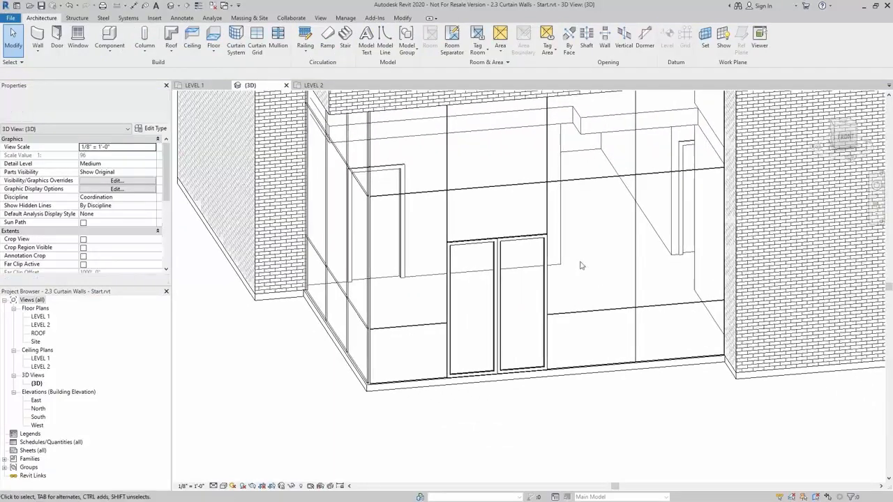
Step: Set the 3D view's detail level to Fine and check the double door's hardware
left_click(214, 486)
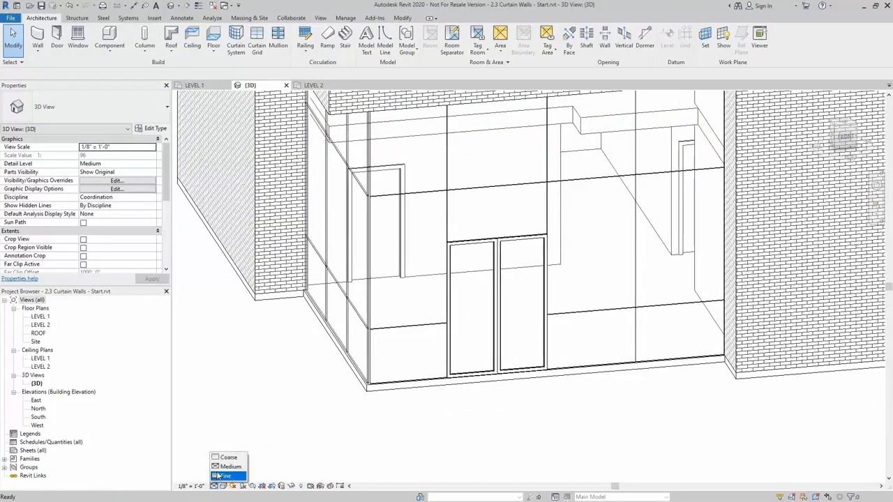
left_click(225, 477)
scroll(447, 275, "down", 2)
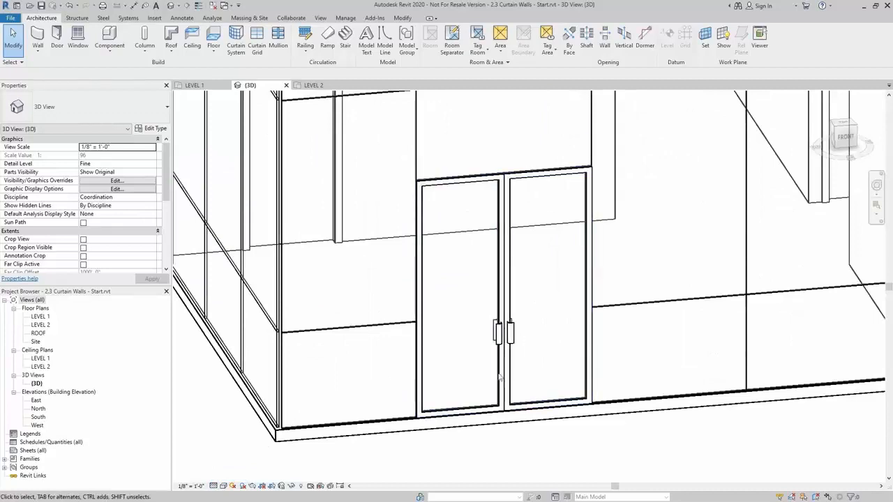
scroll(447, 277, "down", 1)
Step: Place a 5" x 5" Quad Corner mullion on the vertical edge where the two curtain walls meet
mouse_move(448, 277)
middle_mouse_down("shift")
mouse_move(488, 429)
mouse_move(498, 399)
mouse_move(593, 426)
middle_mouse_up("shift")
scroll(623, 437, "up", 2)
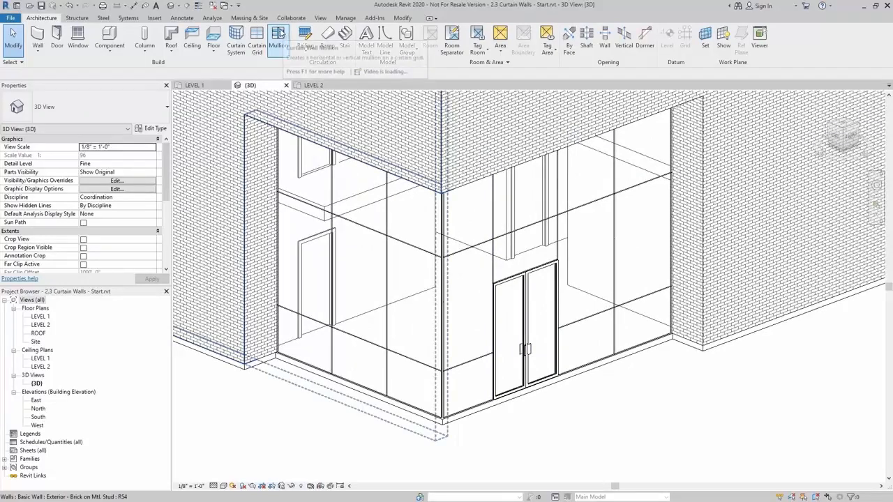
left_click(279, 35)
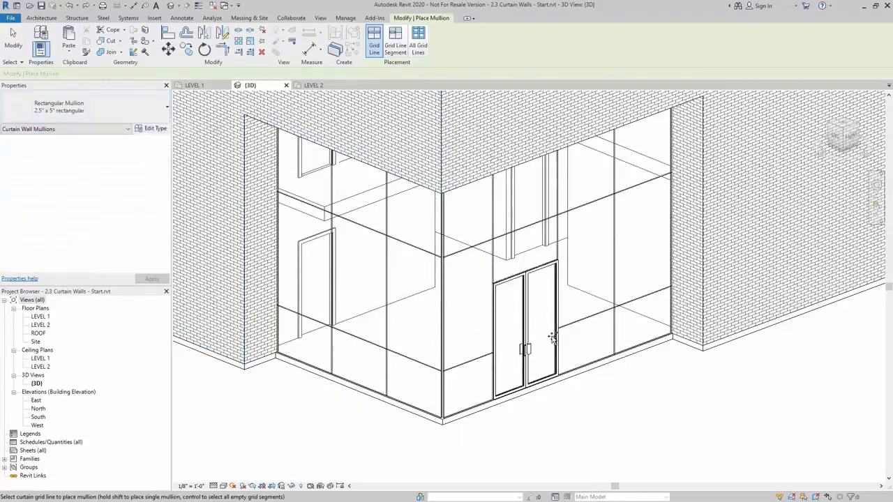
left_click(83, 105)
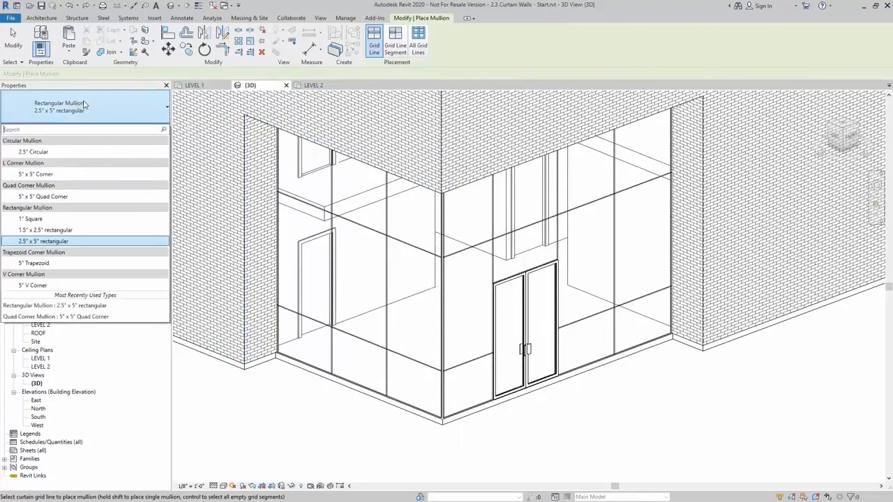
left_click(32, 197)
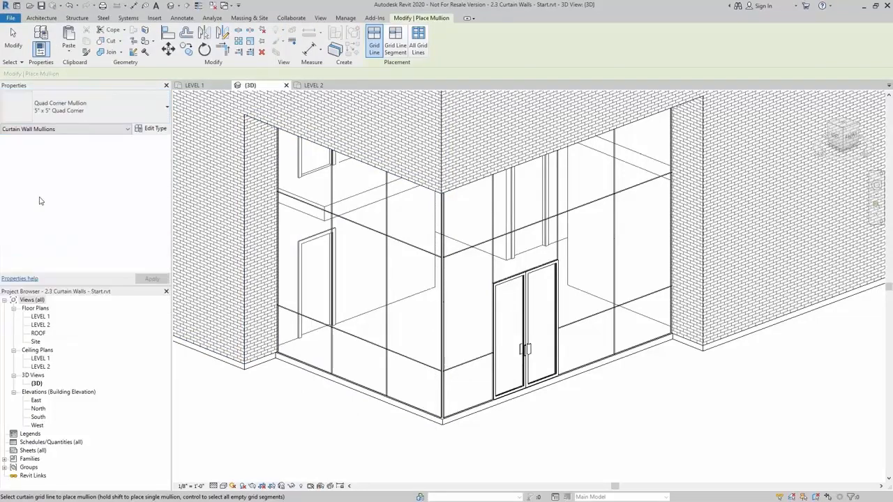
left_click(444, 271)
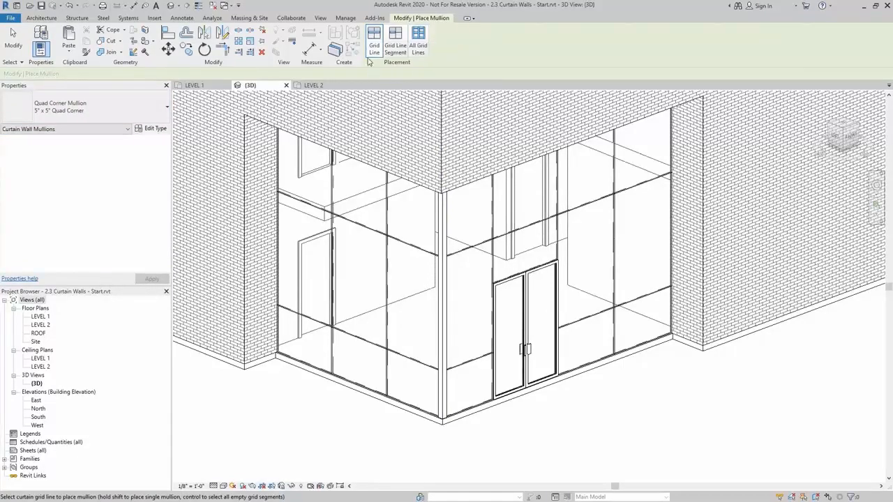
Step: Place 2.5" x 5" rectangular mullions on all grid lines of the left-side and front curtain walls
left_click(421, 52)
left_click(79, 110)
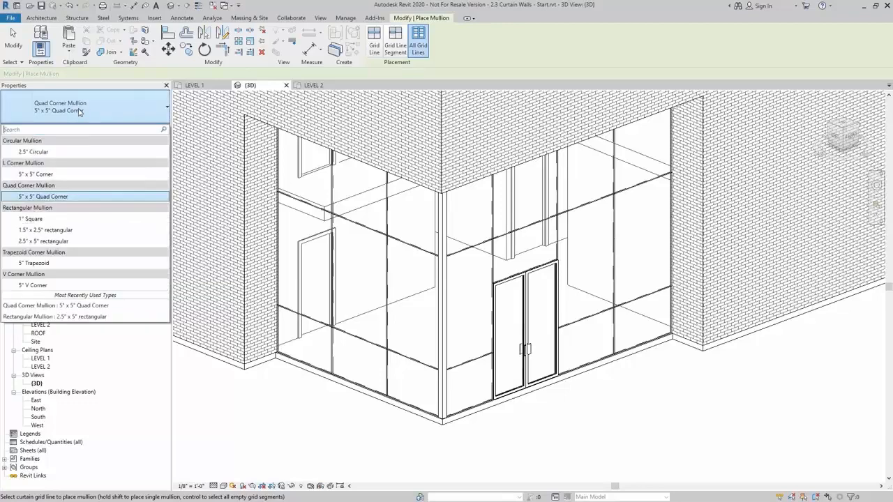
left_click(72, 318)
left_click(379, 395)
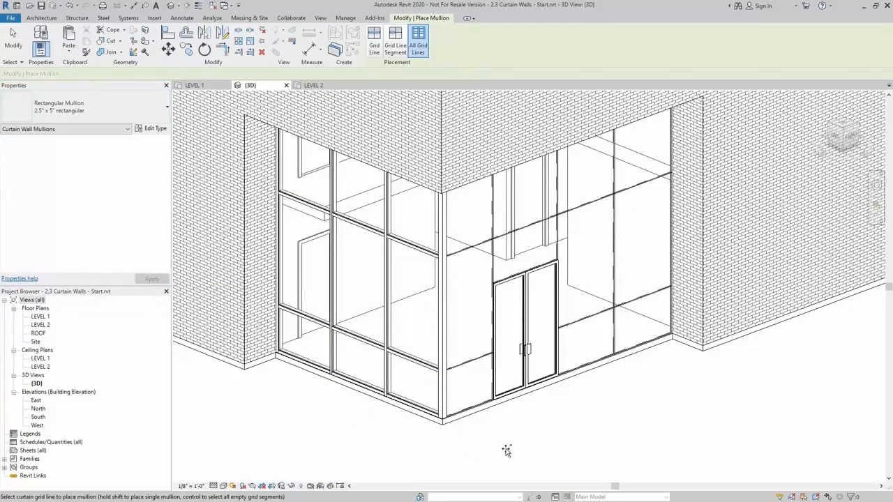
left_click(478, 408)
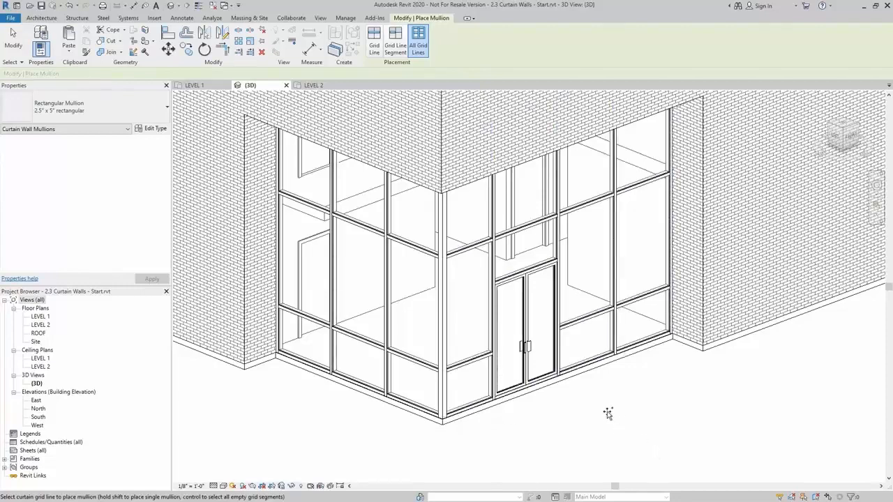
middle_click_drag(608, 413, 630, 423)
key("Escape")
key("Escape")
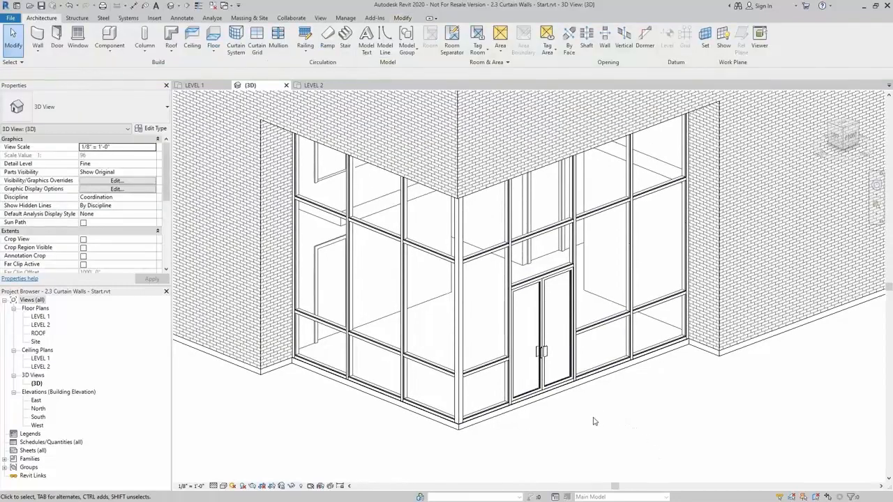
Step: Delete the mullion segment beneath the double door in the front curtain wall
scroll(600, 414, "up", 4)
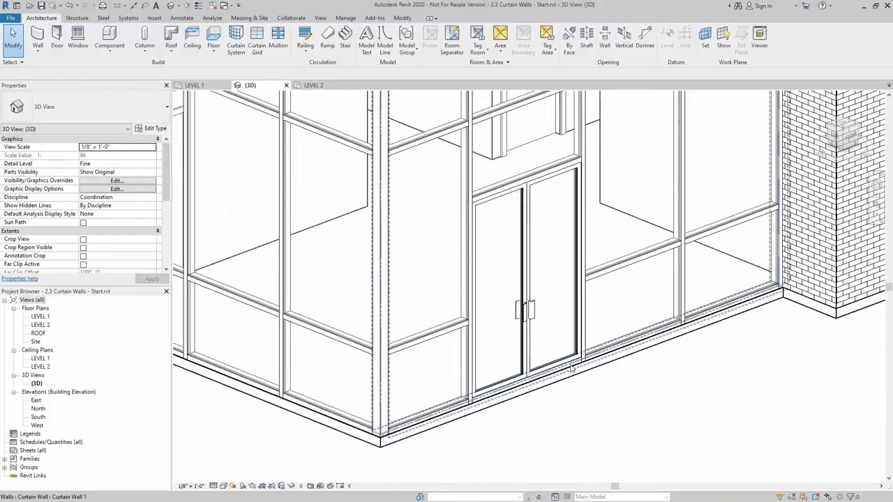
left_click(571, 370)
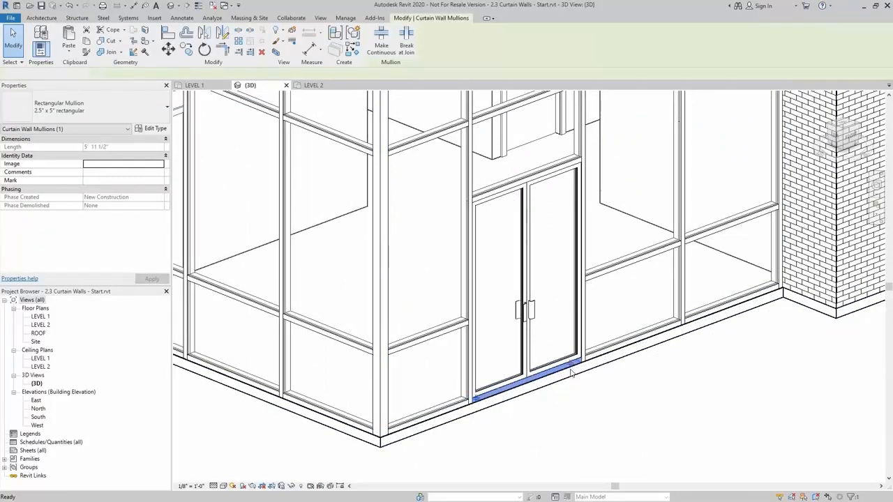
key("Escape")
scroll(607, 413, "down", 3)
middle_click_drag(625, 418, 645, 428, "shift")
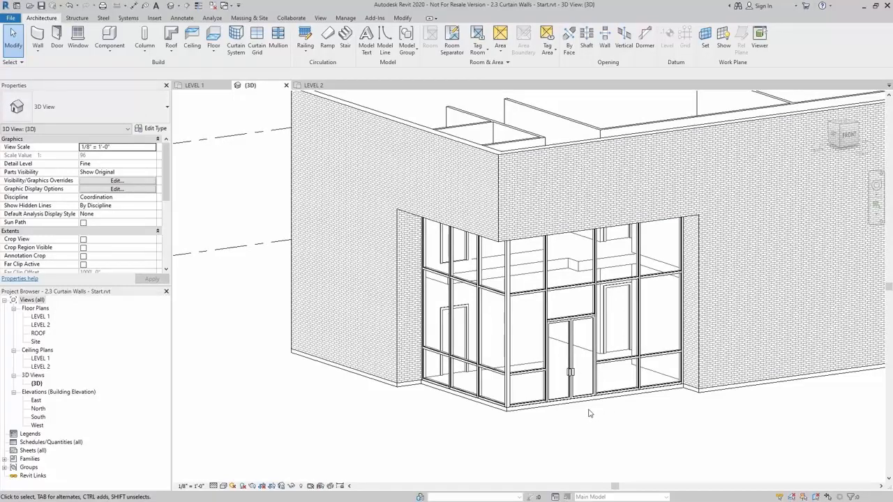
Step: Open the LEVEL 1 floor plan and examine the exterior walls along the rooms between grids 2 and 5
double_click(40, 317)
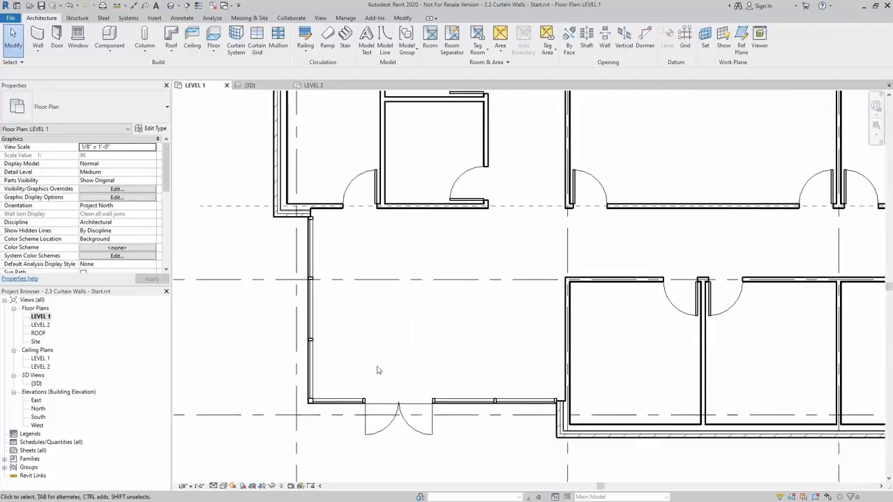
middle_click_drag(445, 333, 363, 301)
scroll(365, 301, "down", 1)
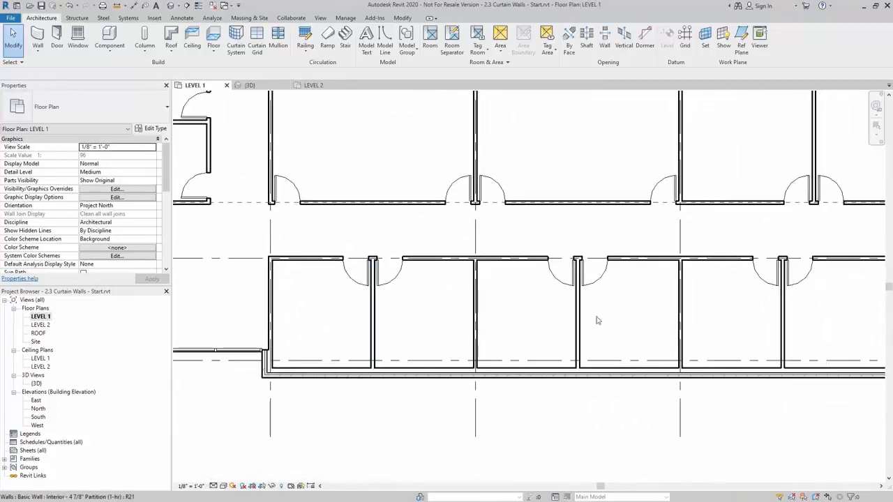
middle_click_drag(598, 318, 556, 323)
scroll(555, 324, "down", 1)
middle_click_drag(621, 312, 630, 326)
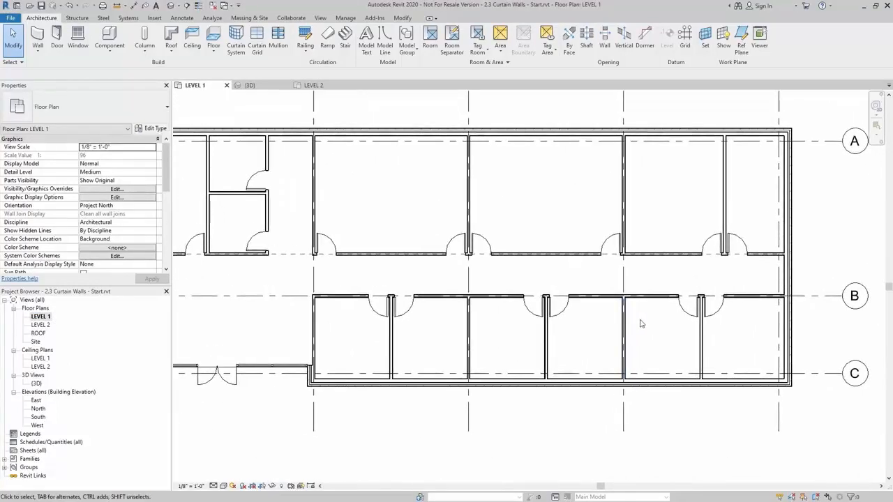
middle_click_drag(764, 149, 779, 229)
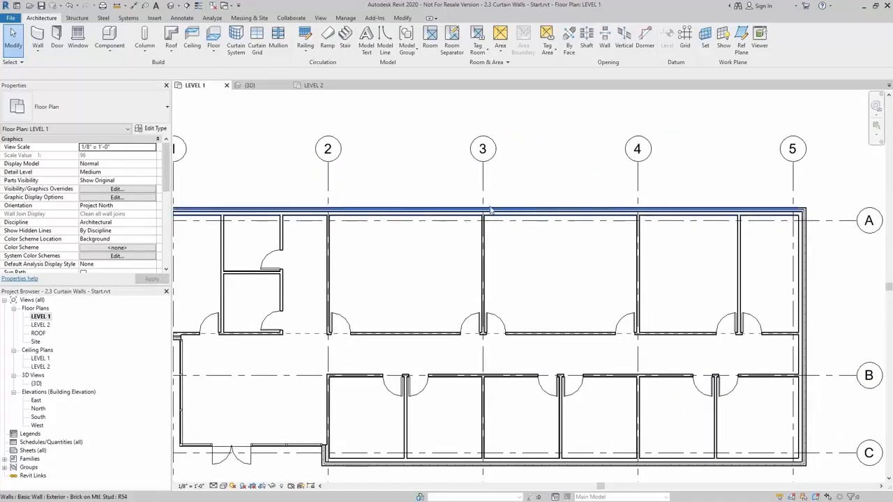
scroll(542, 287, "up", 4)
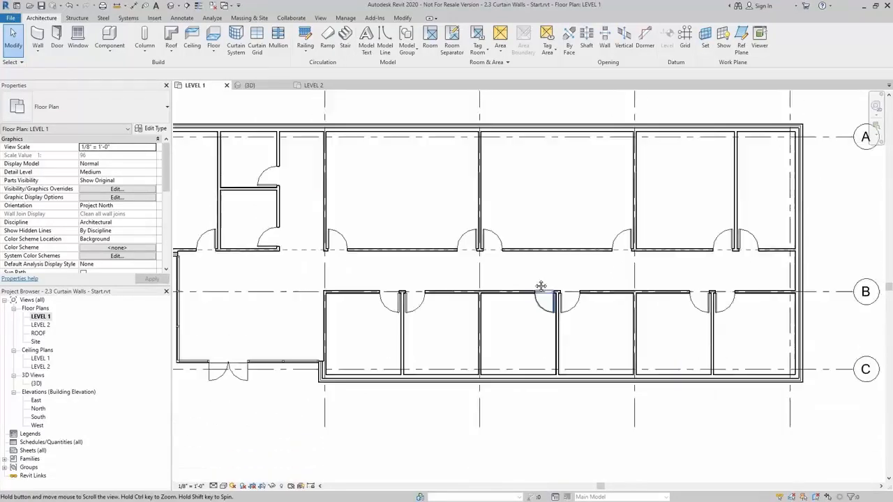
middle_click_drag(574, 333, 569, 323)
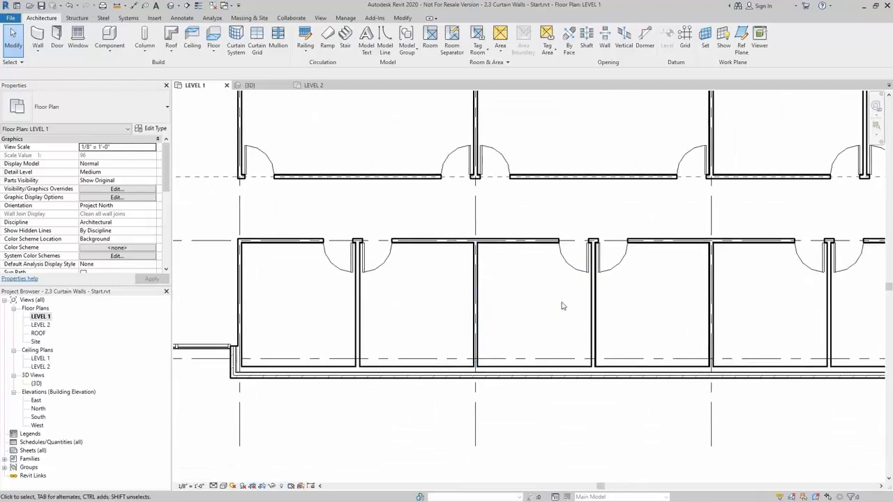
scroll(561, 310, "down", 1)
middle_click_drag(671, 335, 637, 330)
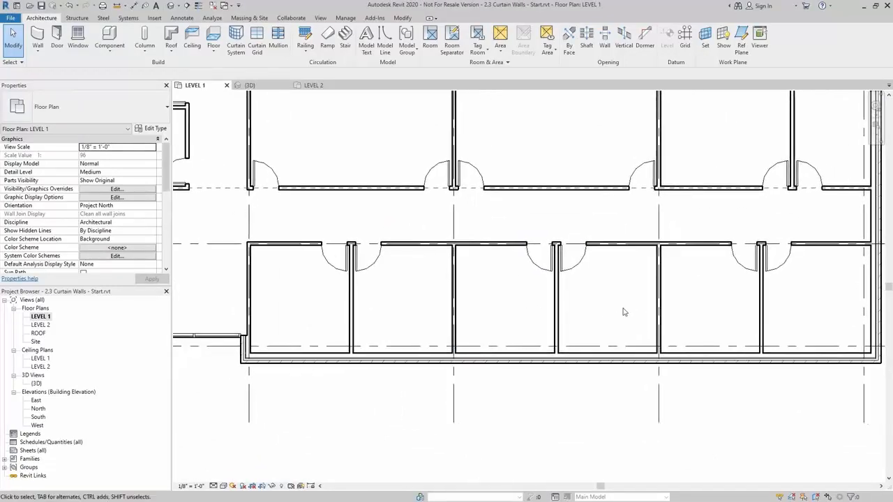
Step: Start a wall of the Exterior Glazing curtain wall type and set that type's vertical and horizontal grid layouts to None
left_click(37, 38)
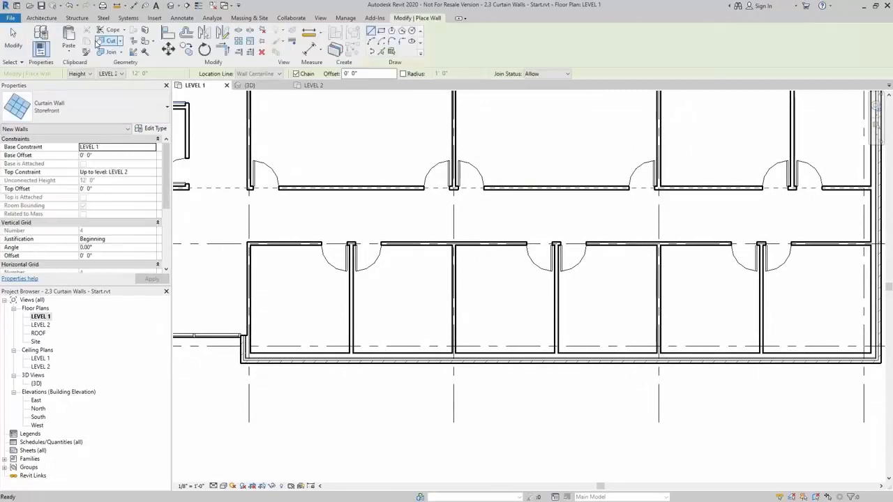
left_click(79, 114)
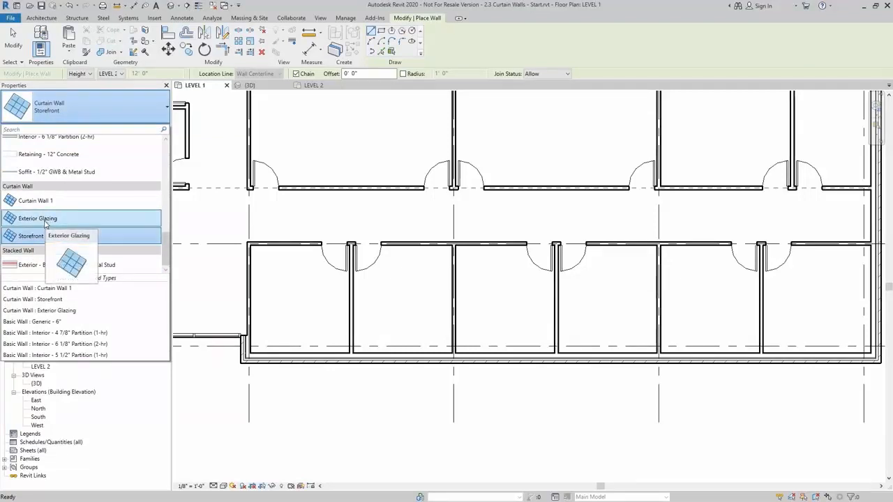
left_click(46, 222)
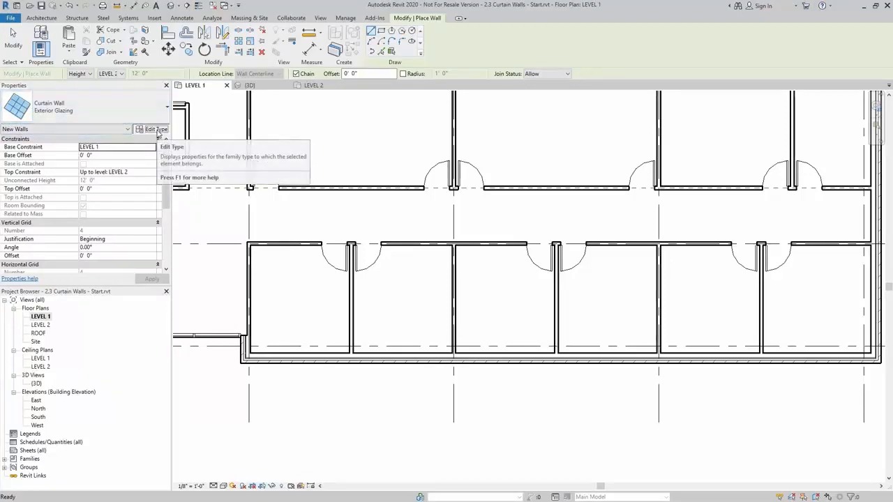
left_click(156, 130)
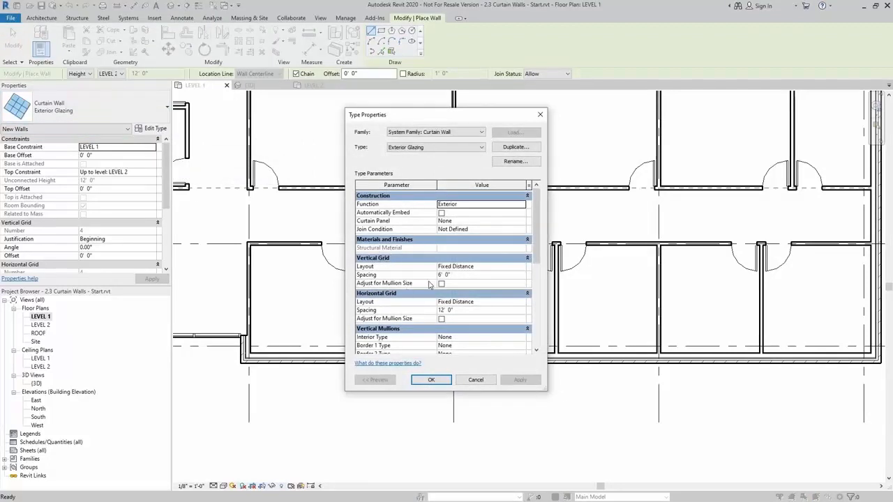
left_click(522, 268)
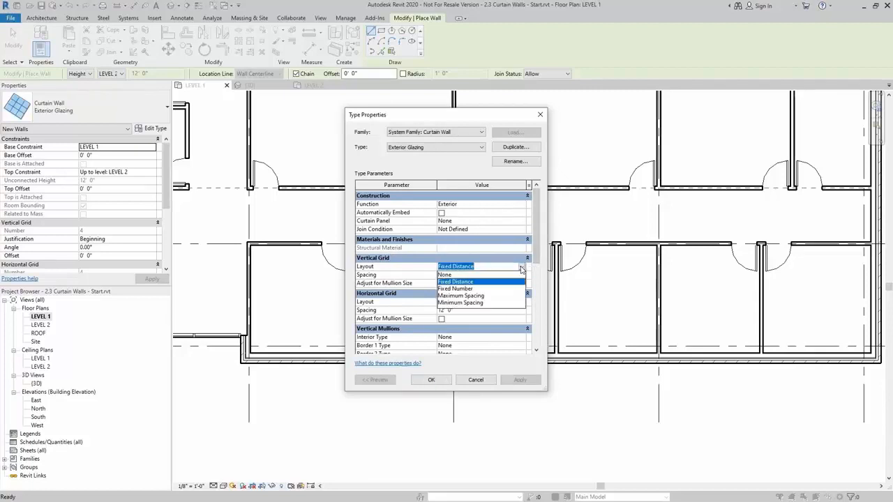
left_click(476, 275)
left_click(522, 302)
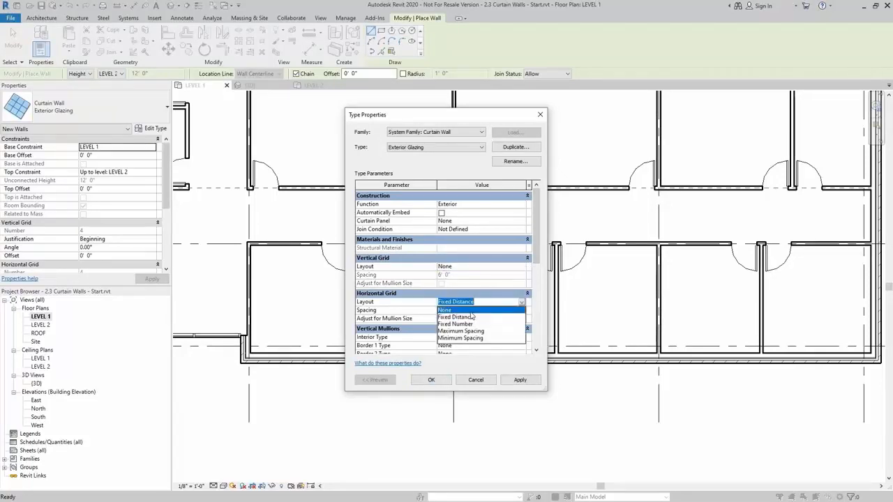
left_click(481, 313)
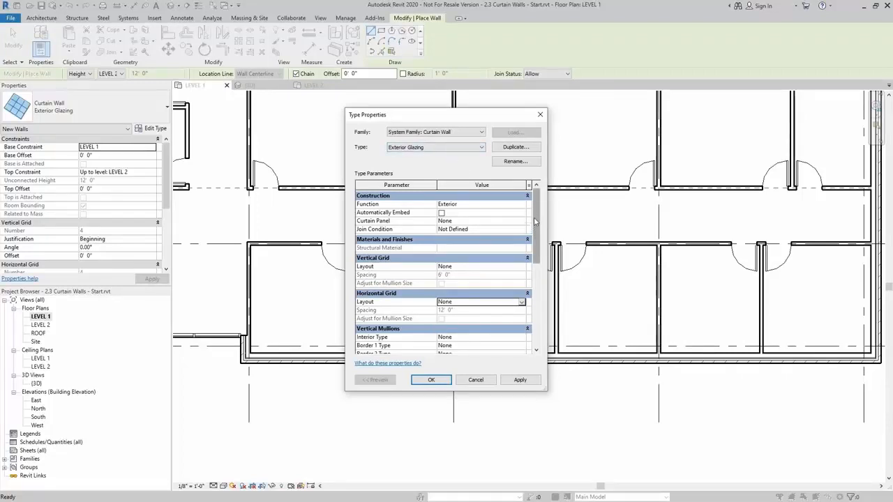
Step: Switch the type being edited to Storefront and review its grid and mullion parameters
left_click_drag(534, 217, 538, 274)
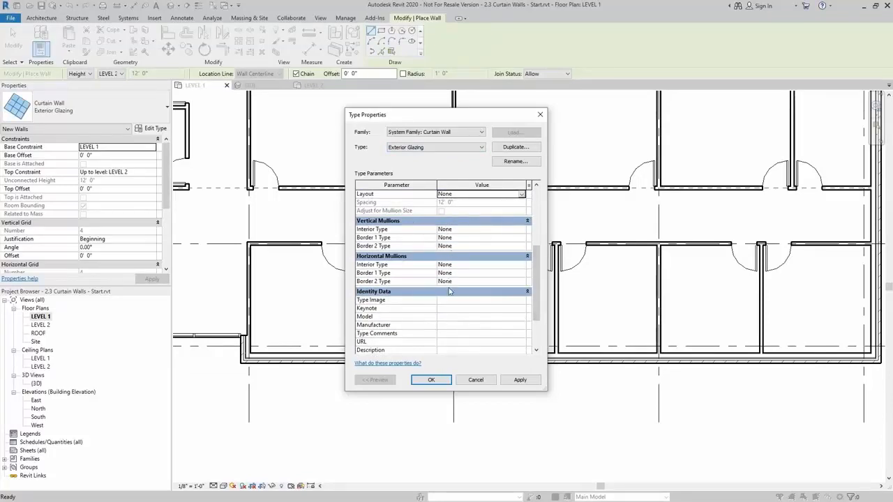
left_click(436, 147)
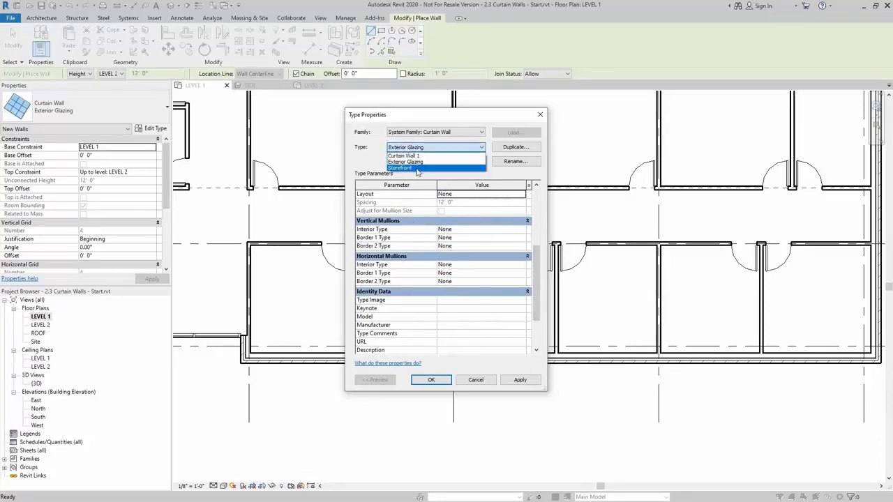
left_click(416, 170)
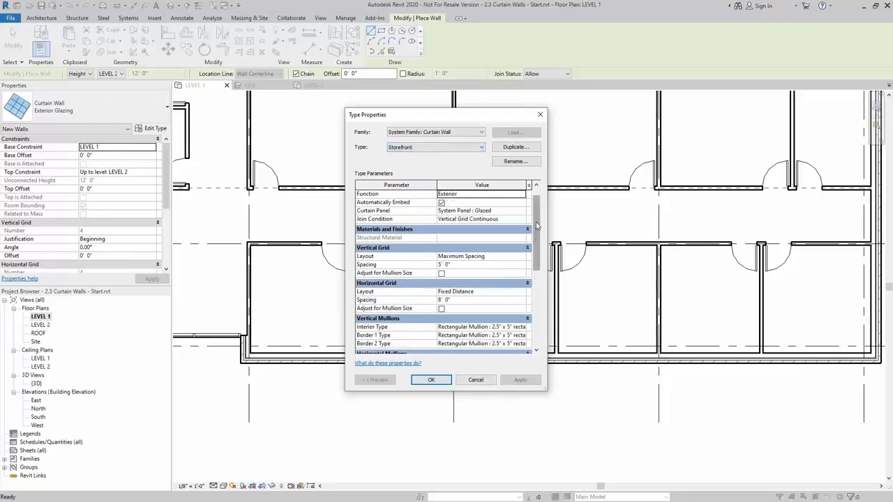
left_click_drag(538, 226, 538, 253)
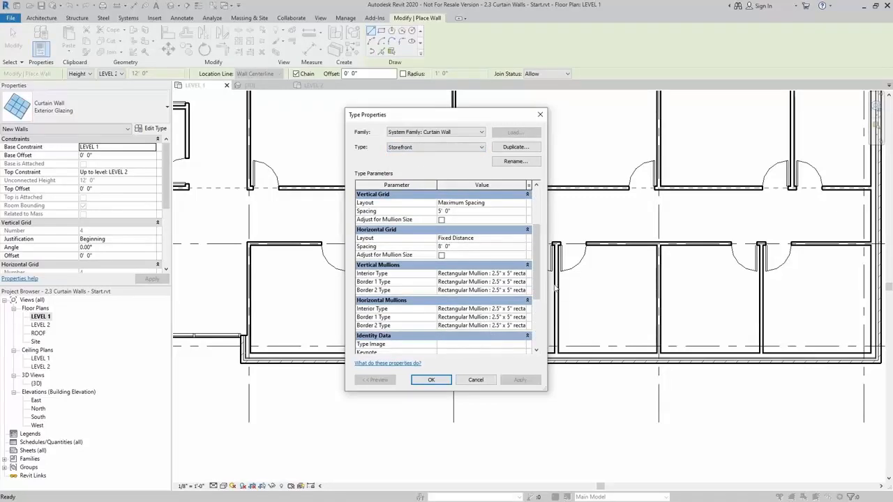
left_click_drag(538, 266, 538, 256)
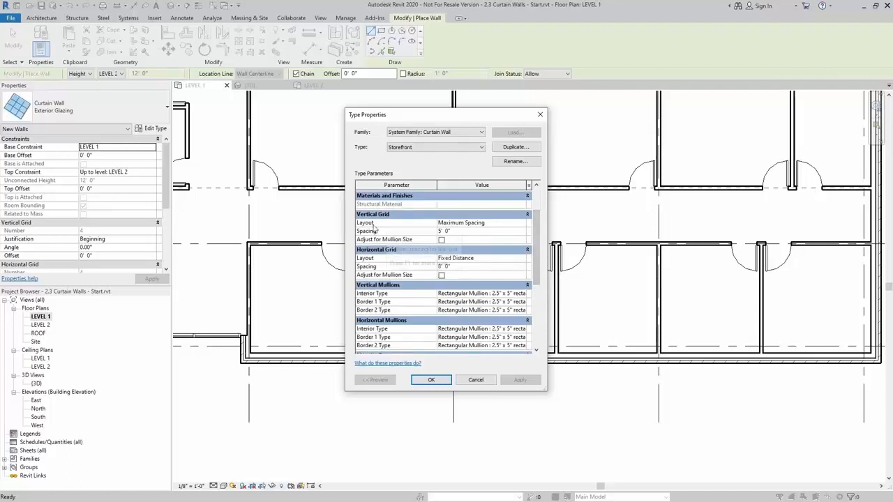
Step: Set the Storefront type's vertical and horizontal grid layouts to None, check its remaining parameters and accept the type properties
left_click(522, 223)
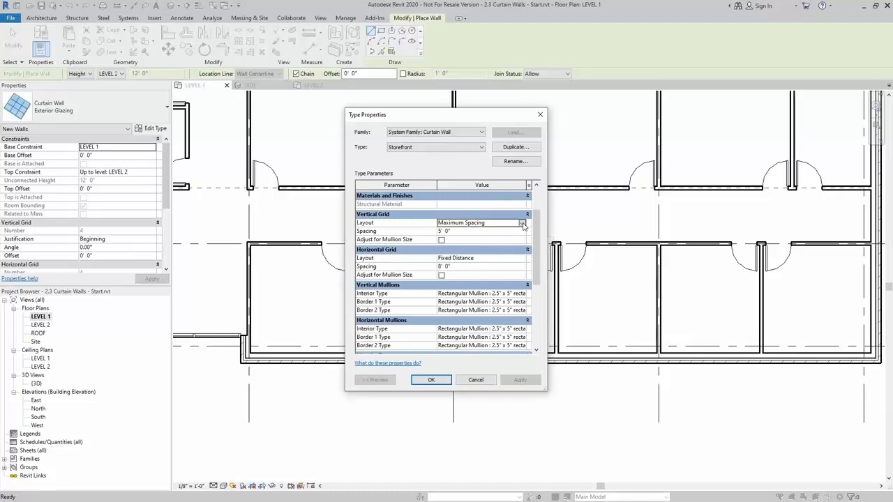
left_click(522, 223)
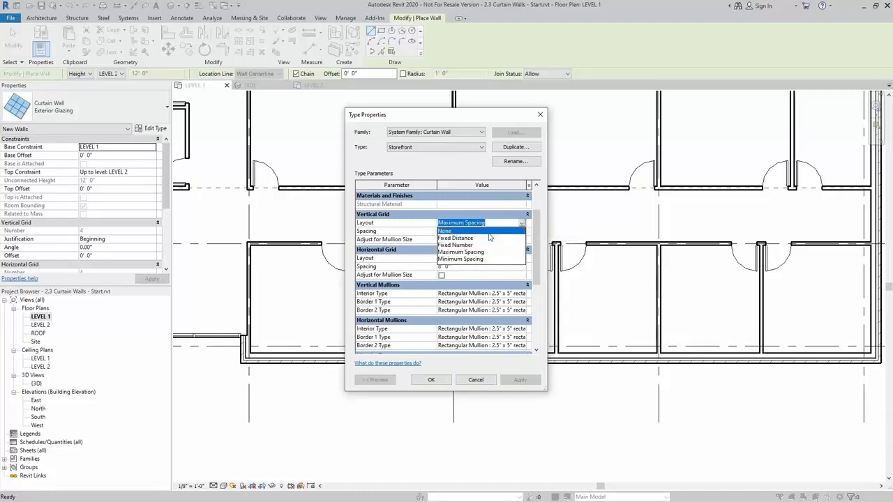
left_click(489, 231)
left_click(519, 260)
left_click(522, 258)
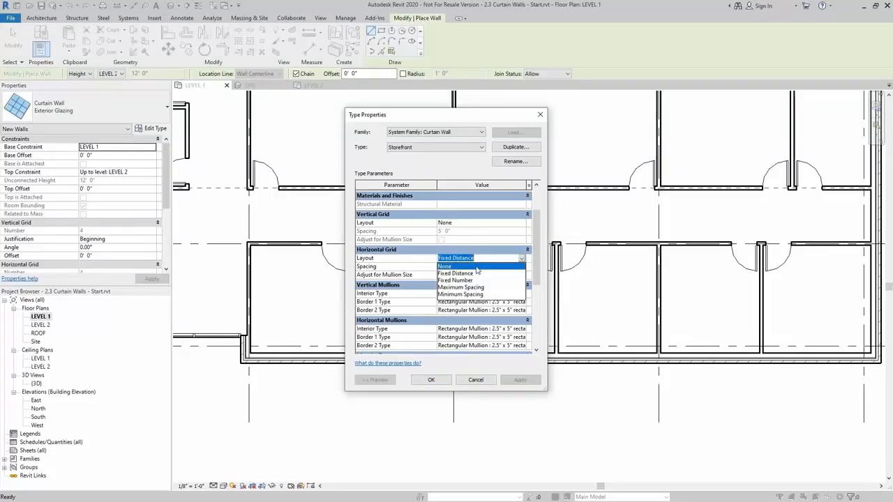
left_click(478, 270)
left_click_drag(536, 238, 536, 213)
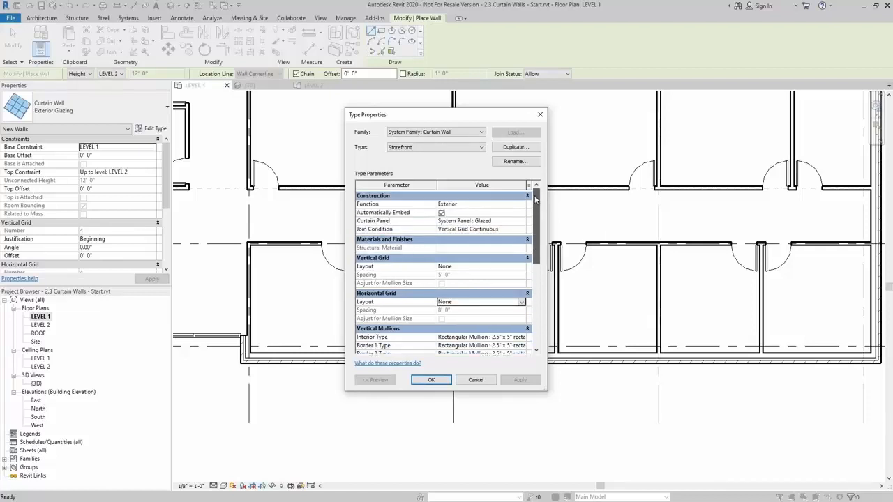
mouse_move(393, 215)
left_click_drag(533, 210, 534, 263)
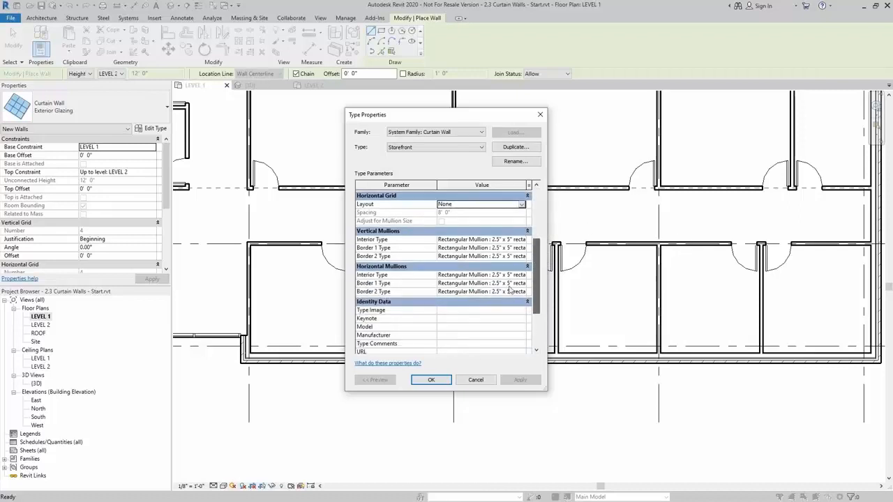
left_click(431, 380)
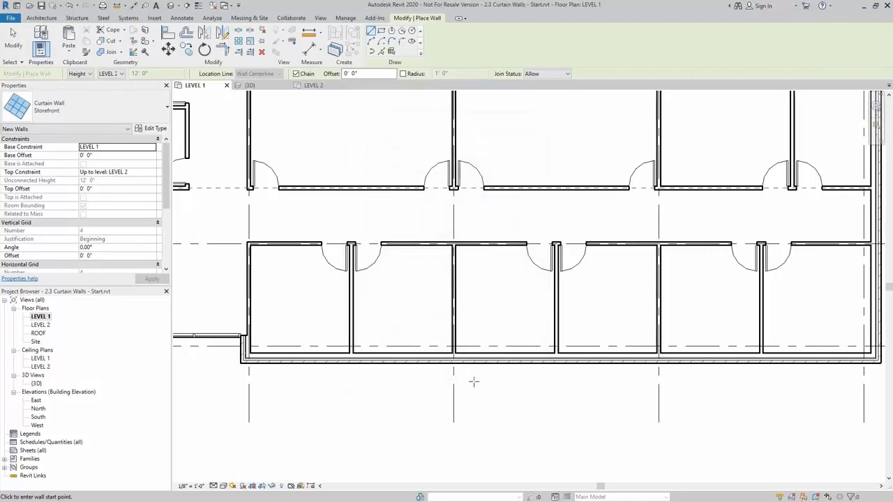
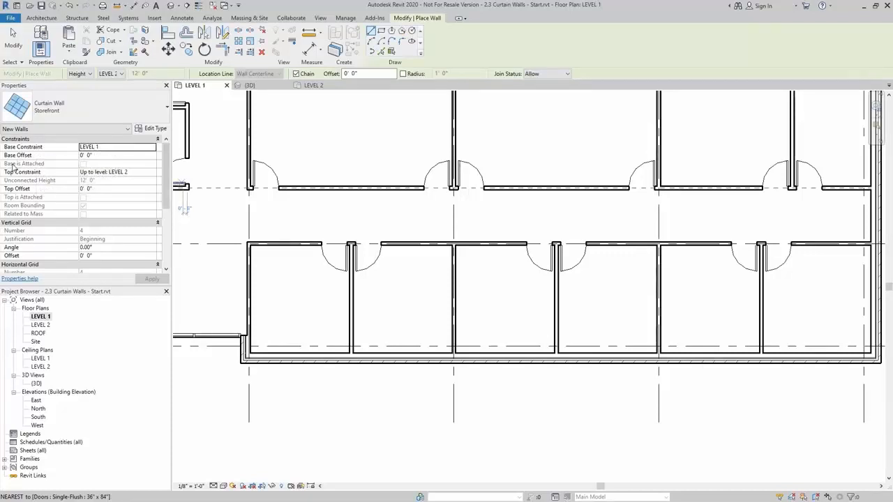
Step: Set the new Storefront wall's base offset to 2' 8", top constraint to Up to level: LEVEL 1 and top offset to 8' 8"
left_click(110, 155)
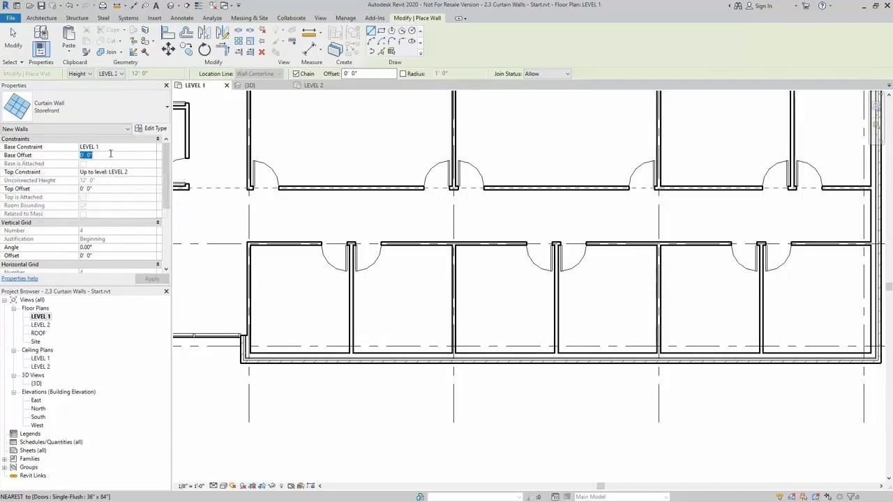
type("2' 8")
key("Return")
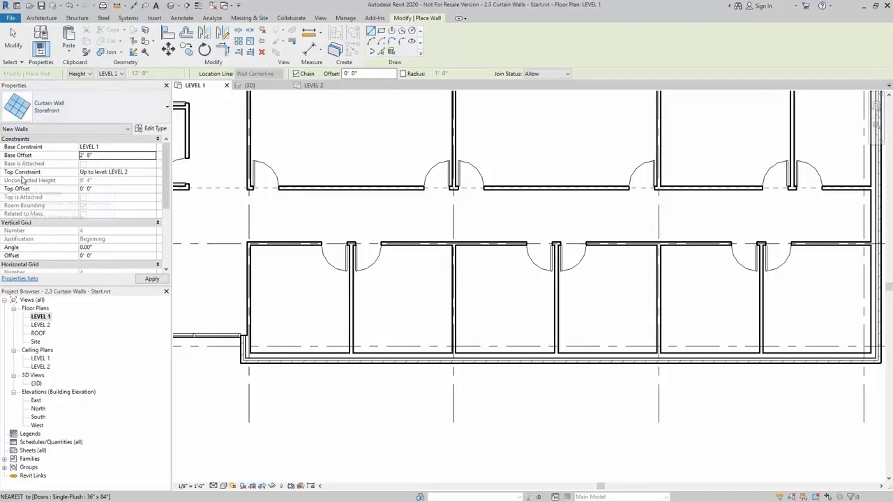
left_click(115, 171)
left_click(115, 171)
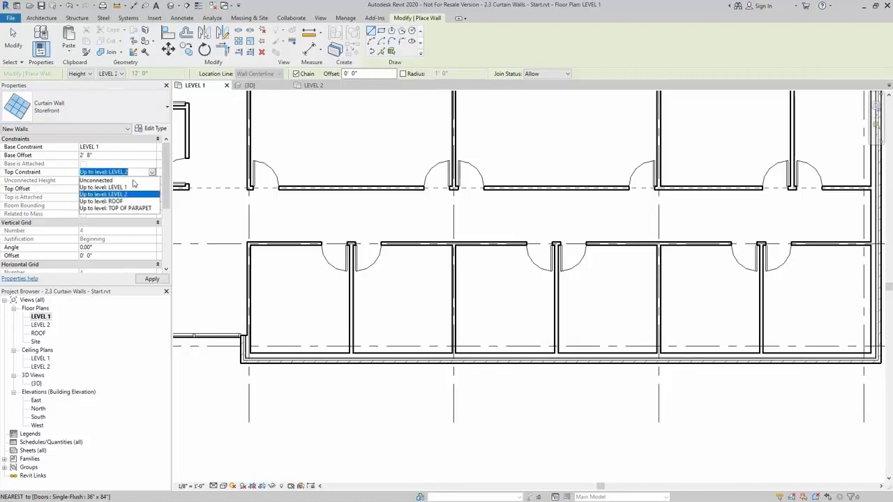
left_click(101, 188)
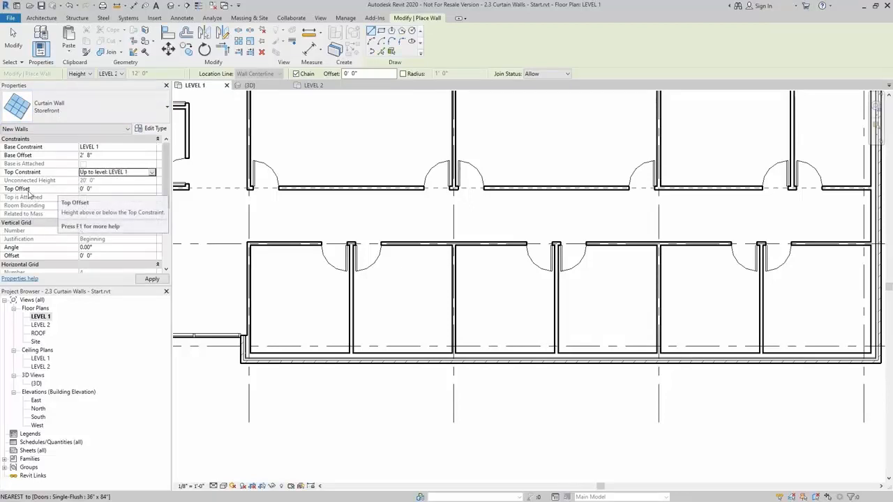
left_click(104, 187)
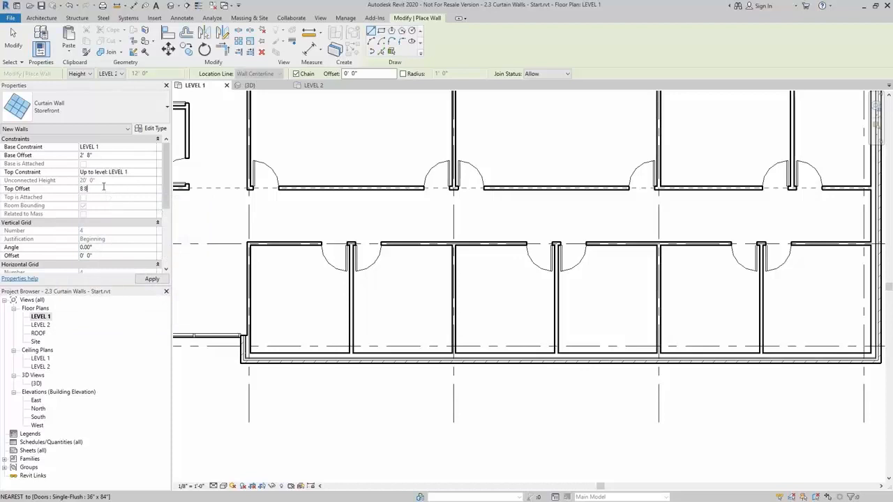
type("8 8")
key("Return")
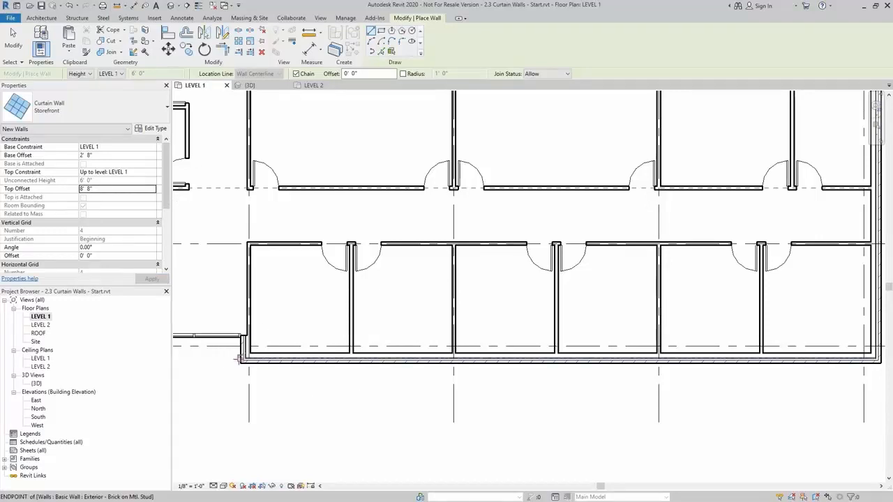
Step: Draw the Storefront curtain wall inside the exterior brick wall along grid C, from just past grid 2 to the corner near grid 5
scroll(241, 355, "up", 3)
scroll(272, 357, "up", 2)
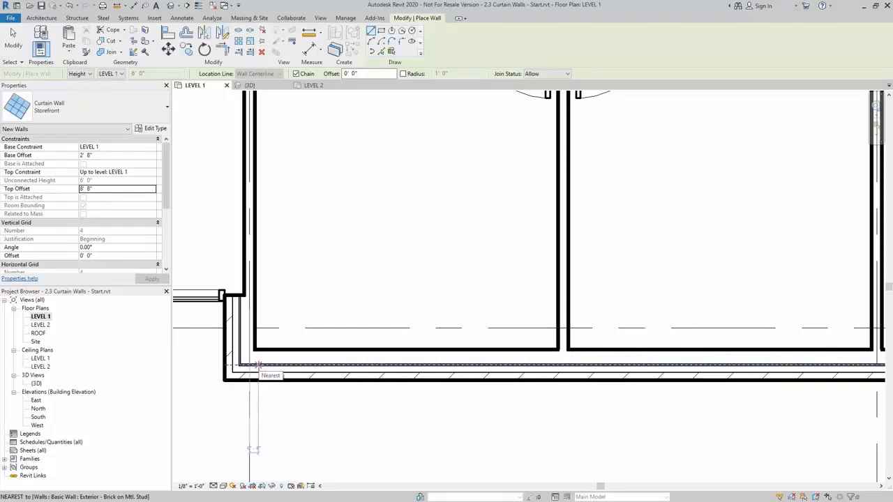
left_click(258, 365)
scroll(589, 349, "down", 2)
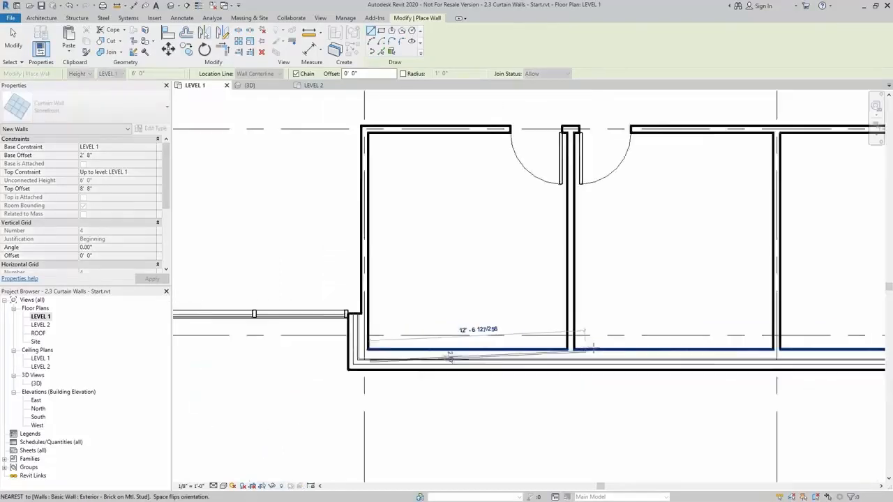
scroll(374, 333, "down", 2)
scroll(371, 333, "up", 2)
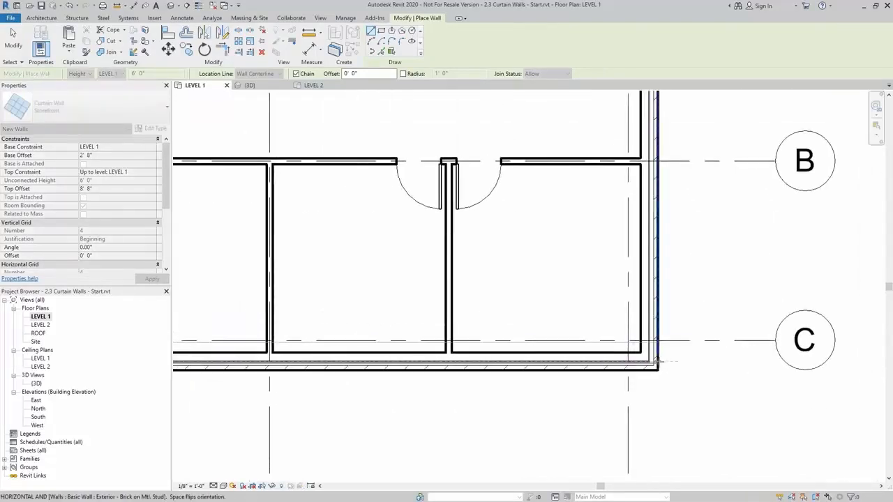
scroll(657, 360, "up", 2)
left_click(621, 362)
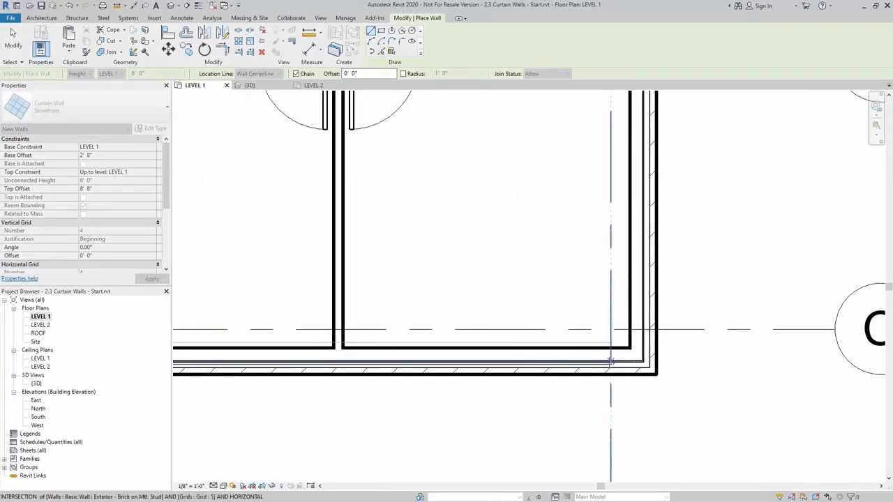
key("Escape")
scroll(537, 282, "down", 2)
scroll(537, 283, "down", 2)
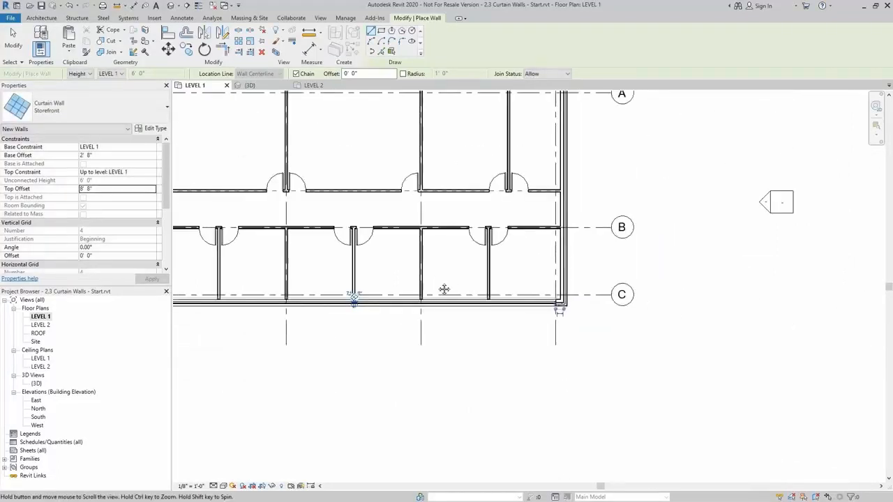
middle_click_drag(442, 289, 654, 281)
left_click(360, 289)
scroll(413, 266, "up", 2)
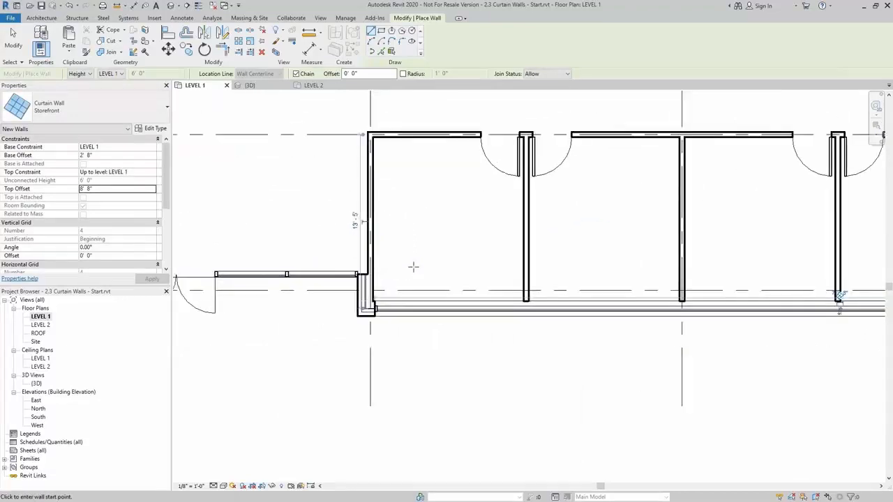
key("Escape")
key("Escape")
Step: Examine the embedded storefront strip in the default 3D view and return to the LEVEL 1 floor plan
scroll(488, 347, "up", 3)
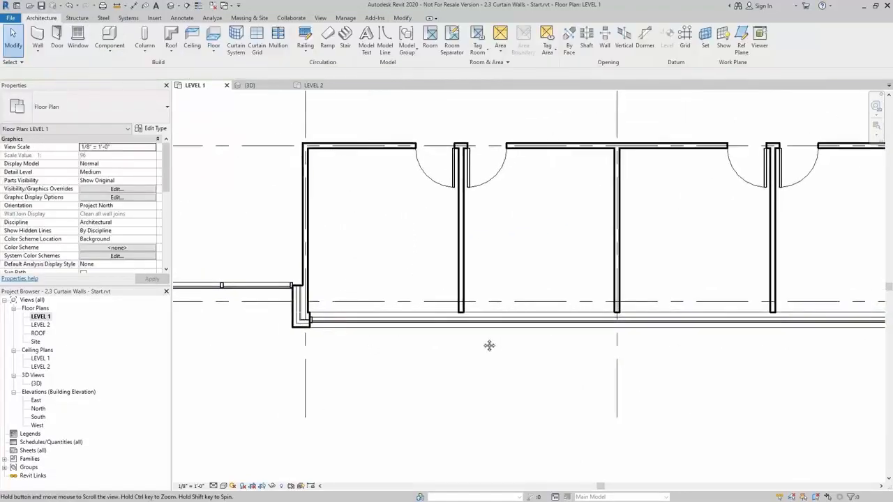
left_click(170, 5)
scroll(355, 309, "up", 5)
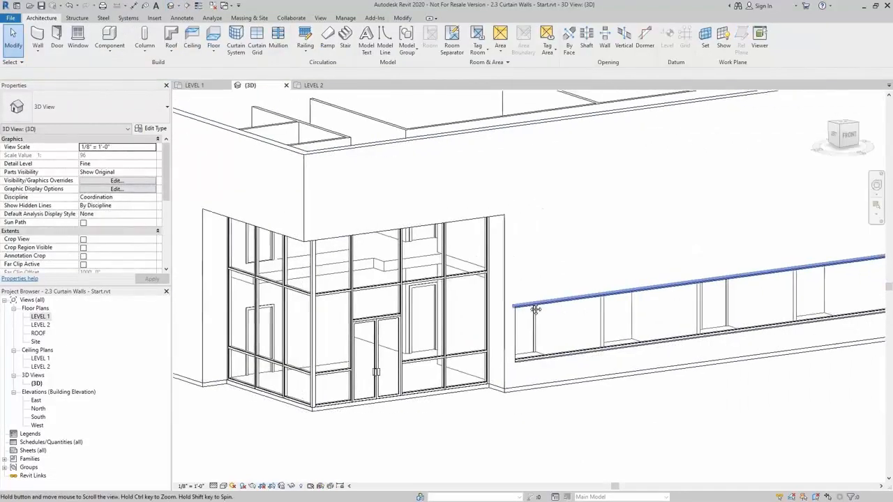
middle_click_drag(356, 309, 331, 312)
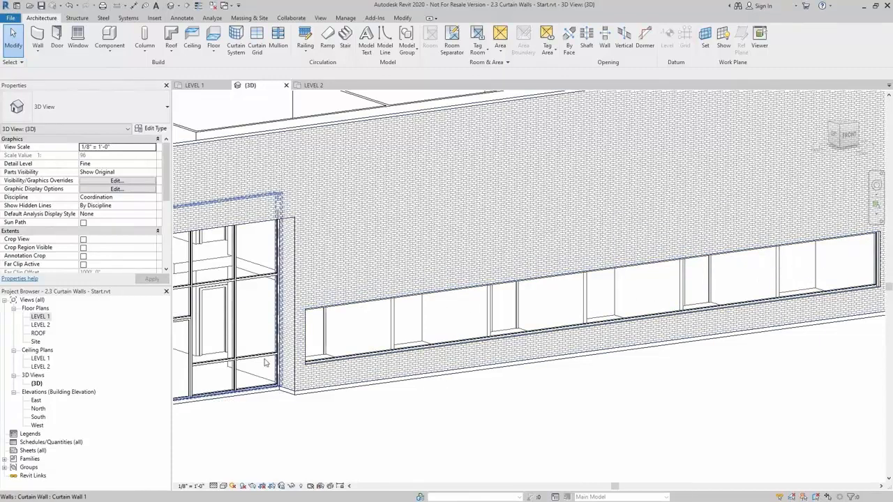
double_click(41, 317)
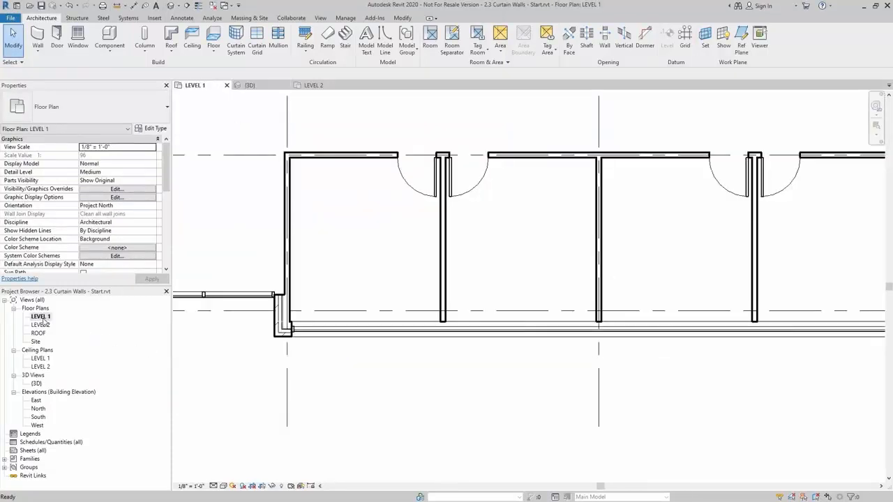
Step: Add vertical curtain grid lines to the Storefront wall where it crosses column grids 3 and 4
middle_click_drag(554, 377, 482, 386)
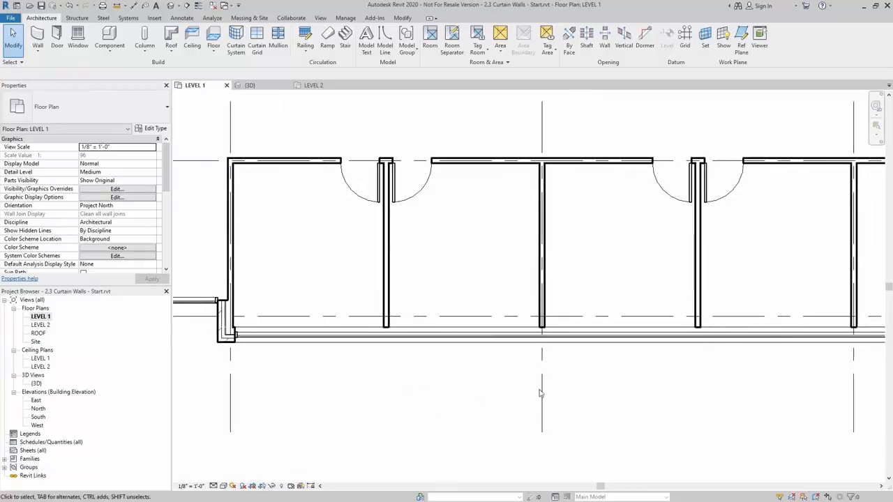
middle_click_drag(539, 394, 471, 372)
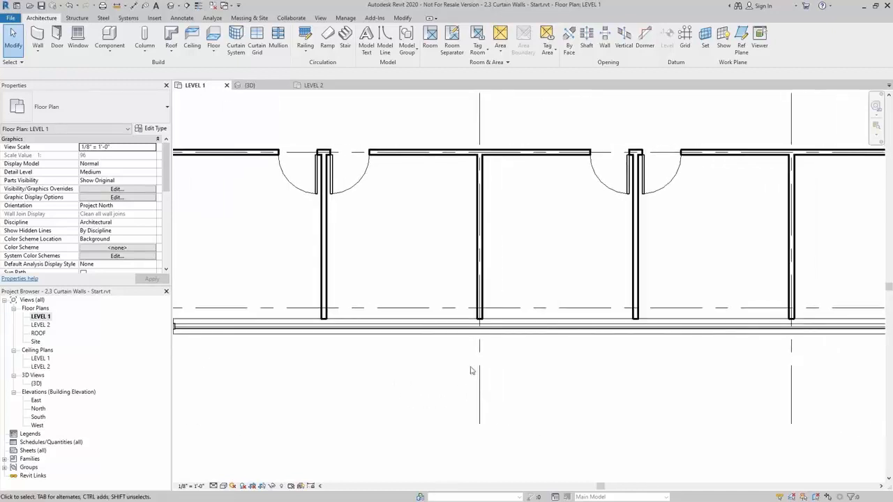
left_click(256, 41)
scroll(481, 321, "up", 3)
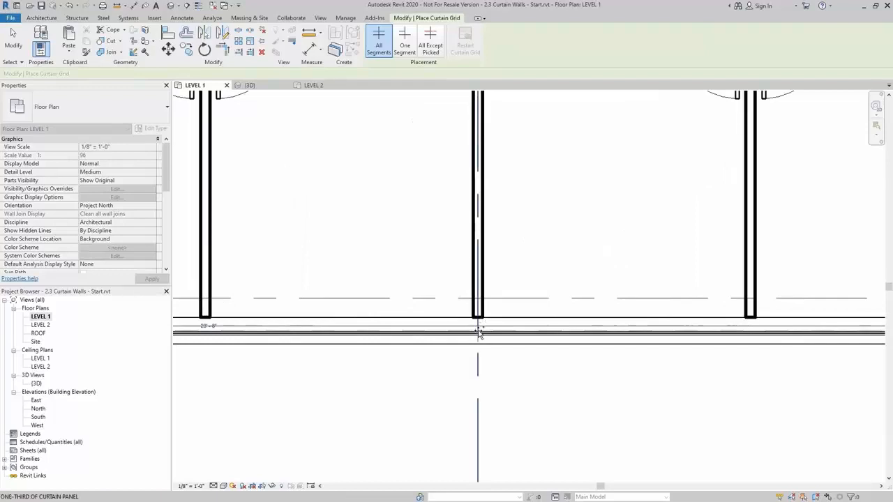
left_click(478, 330)
middle_click_drag(709, 296, 316, 277)
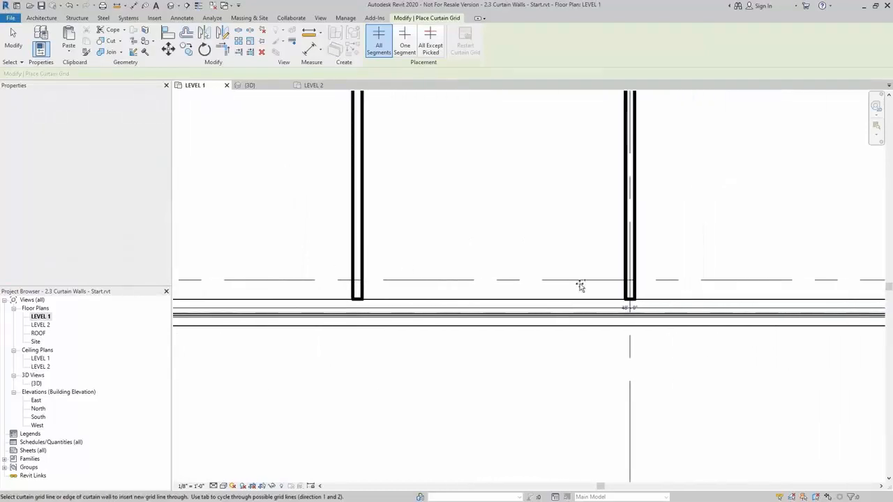
left_click(630, 314)
Step: Add curtain grid lines to the Storefront bay between grids 4 and 5, at the partition wall and at 4' 0" spacing either side
middle_click_drag(769, 263, 380, 246)
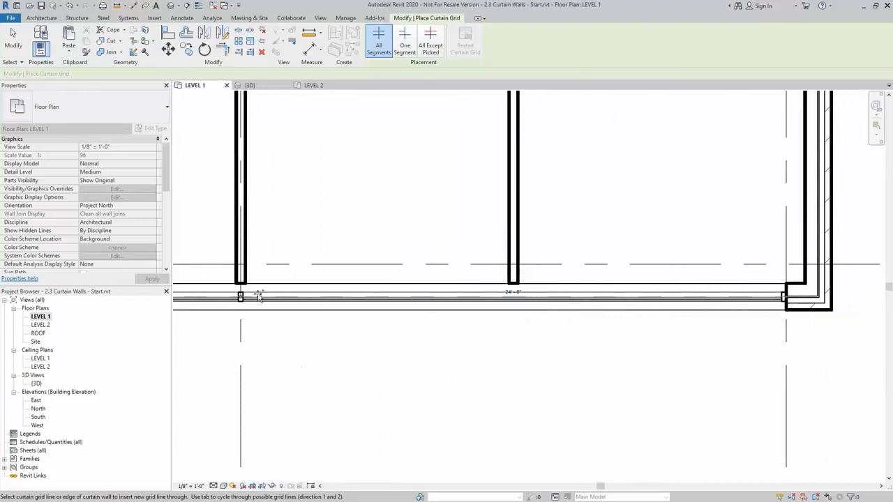
left_click(515, 300)
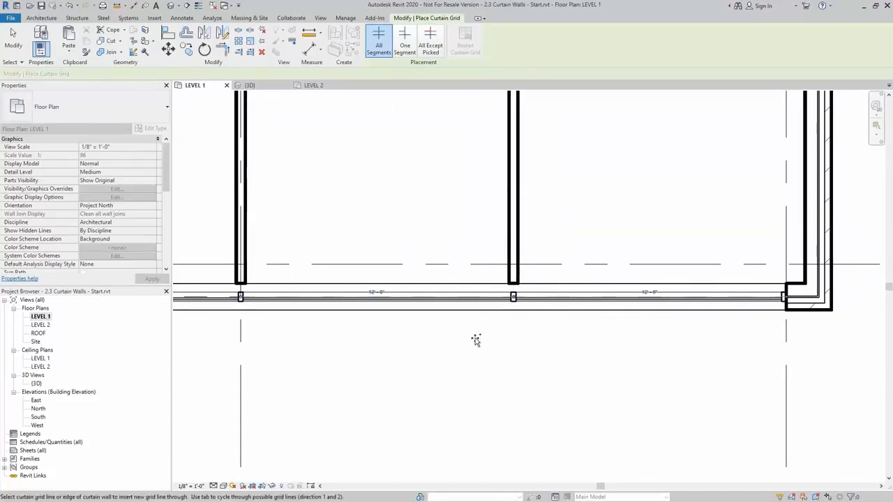
left_click(421, 300)
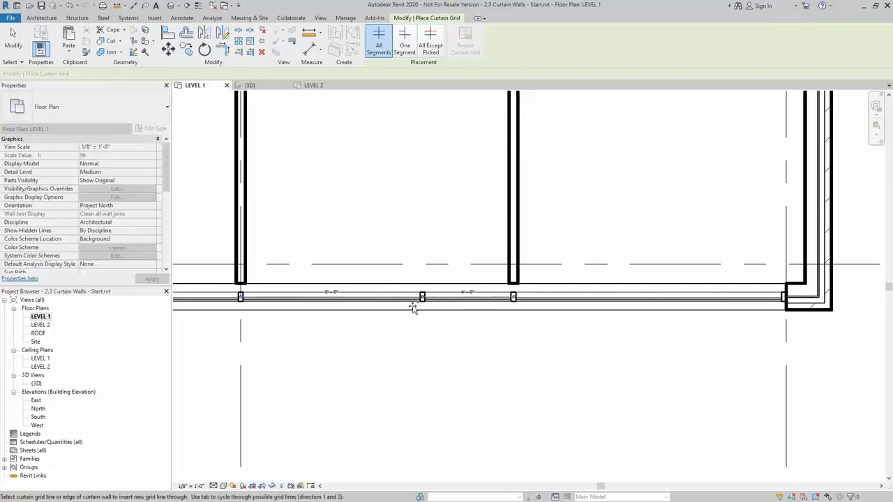
left_click(332, 302)
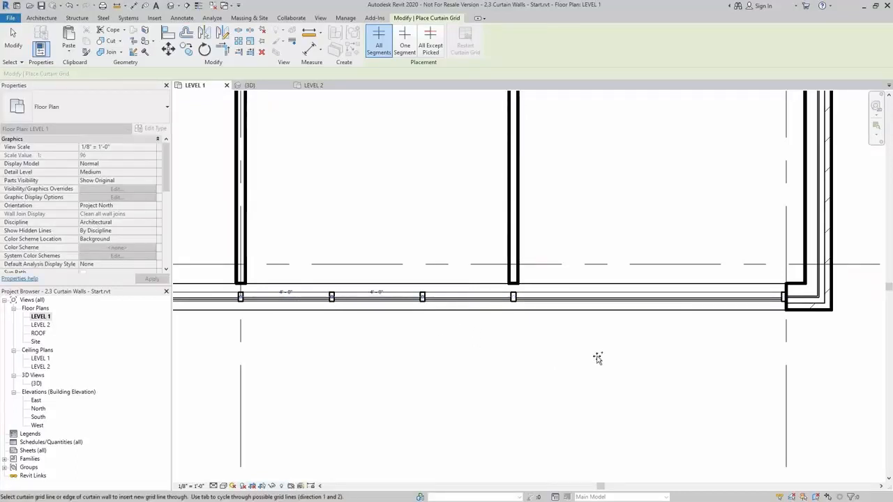
left_click(605, 300)
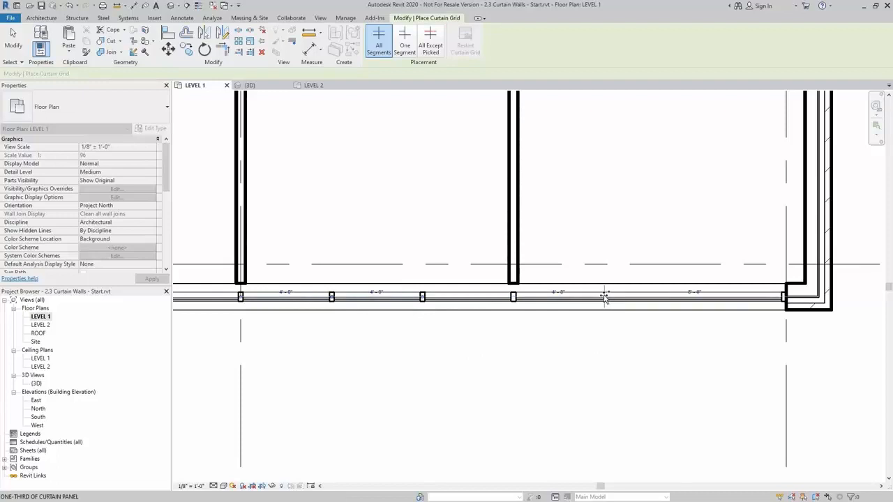
left_click(698, 300)
Step: Split the Storefront bay between grids 3 and 4 at its partition wall, and divide each half into 4' 0" panels
scroll(698, 328, "down", 2)
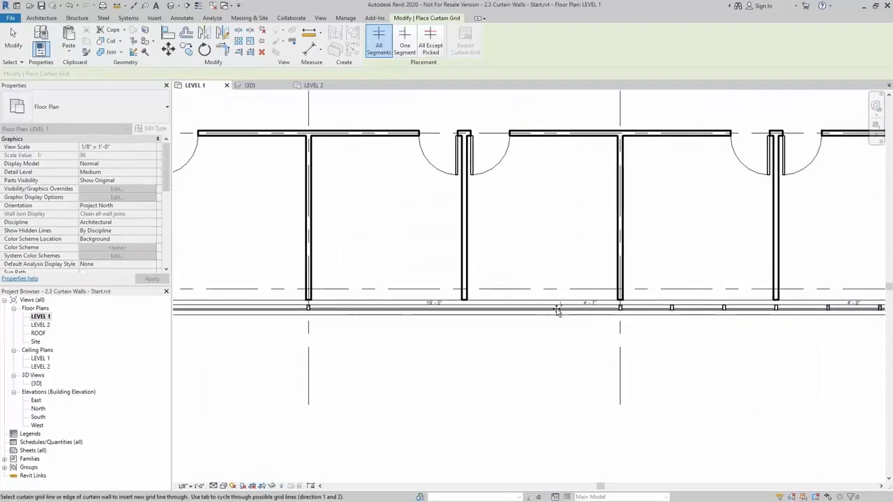
scroll(434, 305, "up", 2)
left_click(480, 314)
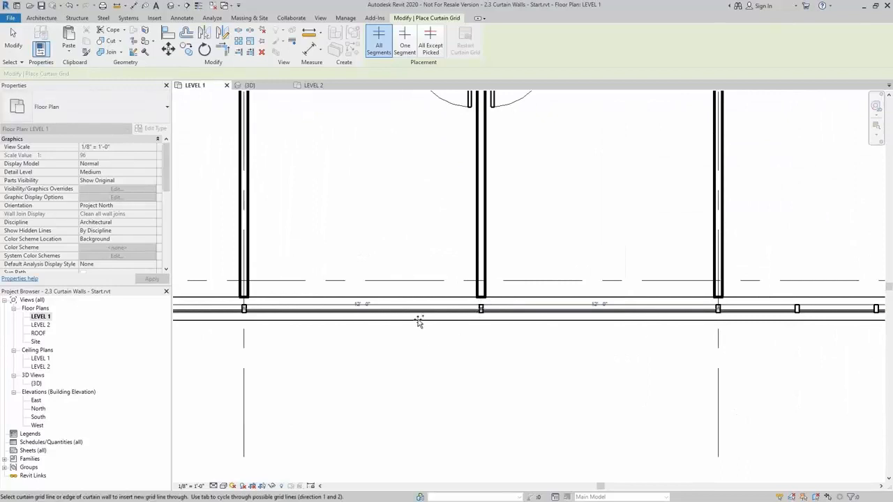
left_click(401, 312)
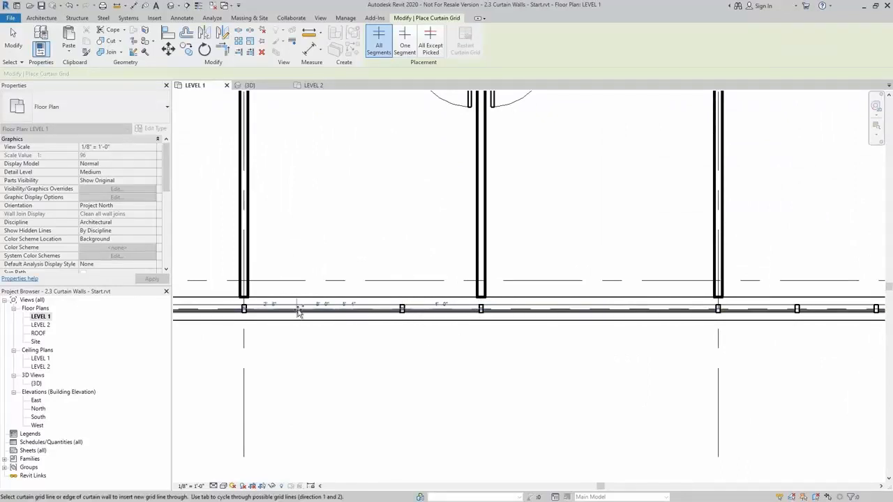
left_click(321, 312)
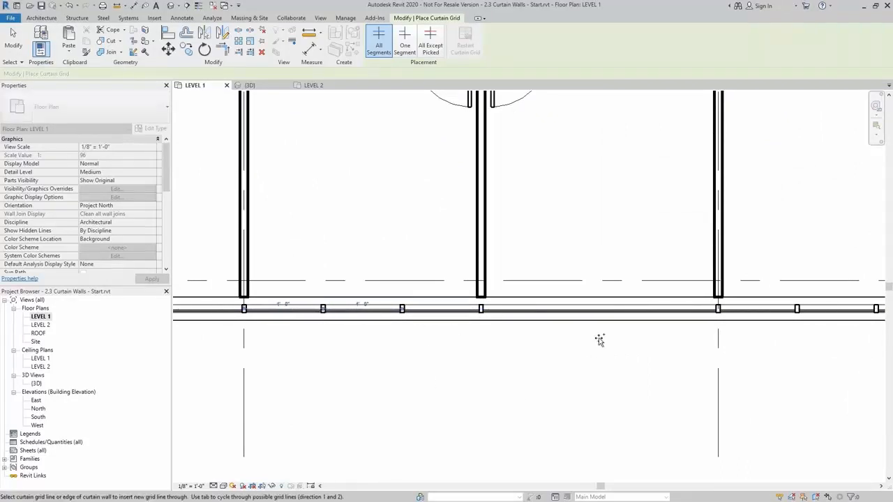
left_click(559, 311)
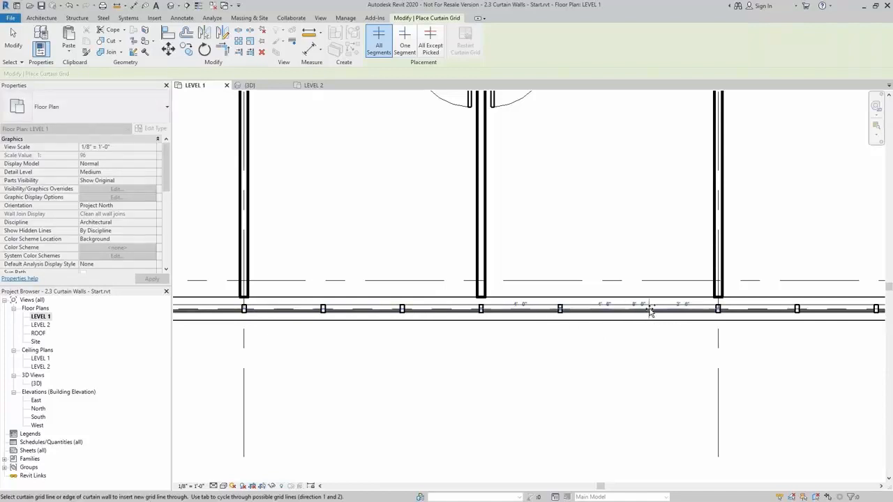
left_click(639, 314)
Step: Split the Storefront bay between grids 2 and 3 at its partition wall, and divide each half into three equal panels
scroll(498, 335, "down", 3)
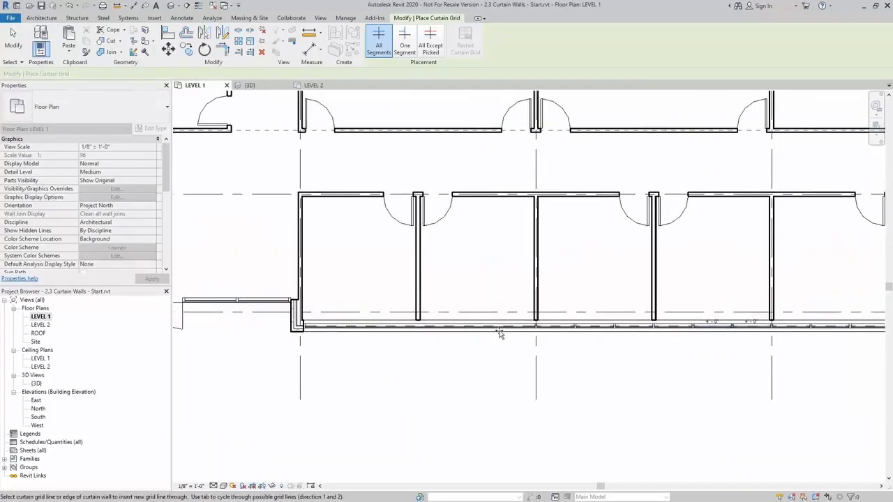
scroll(399, 329, "up", 2)
scroll(393, 333, "up", 2)
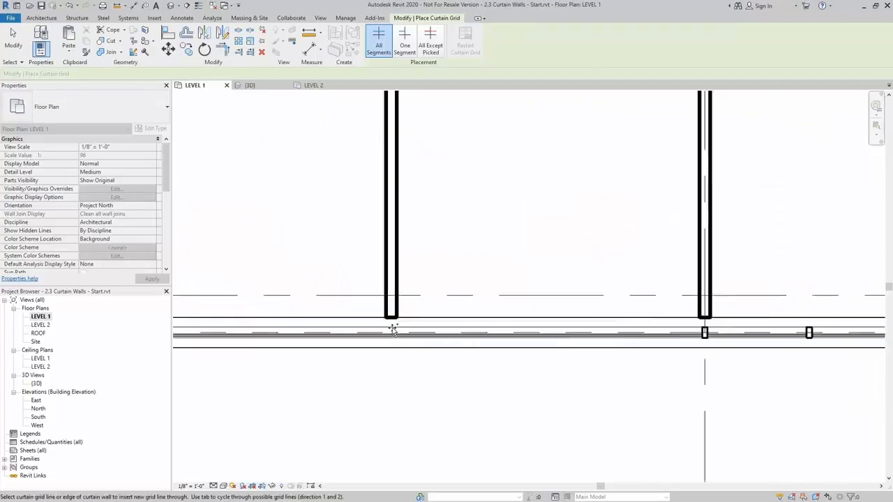
scroll(470, 363, "down", 4)
middle_click_drag(427, 380, 428, 379)
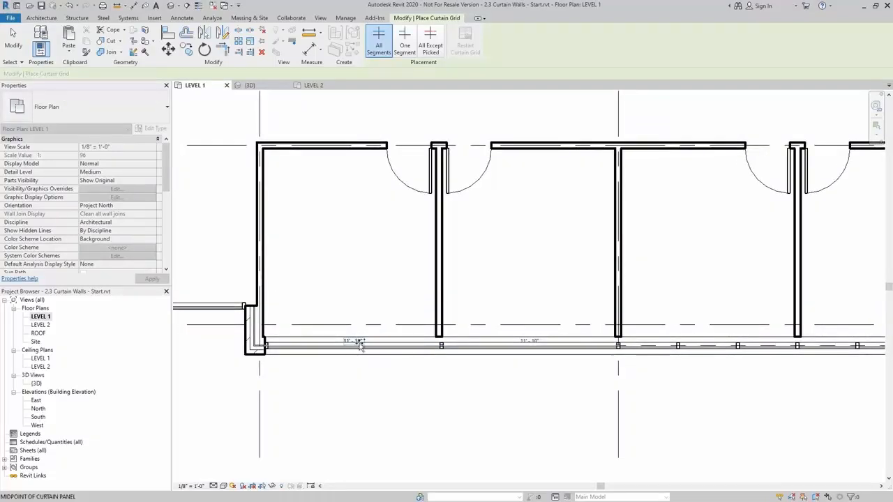
left_click(377, 351)
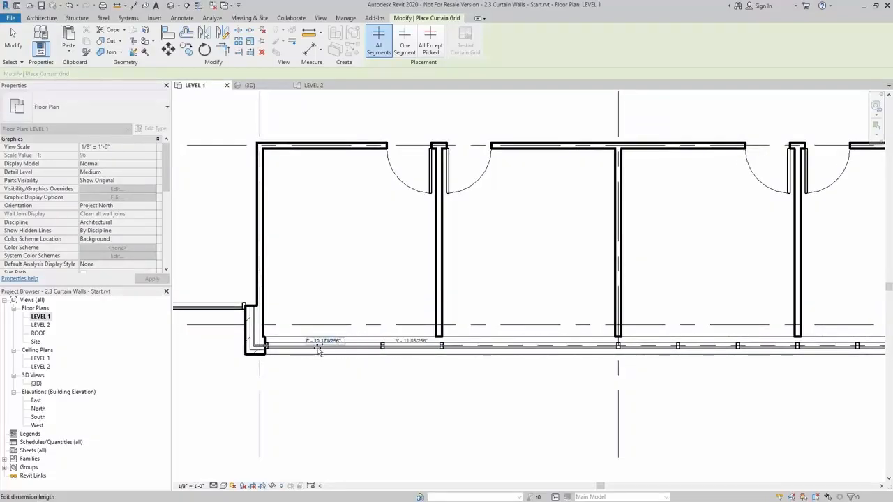
left_click(321, 351)
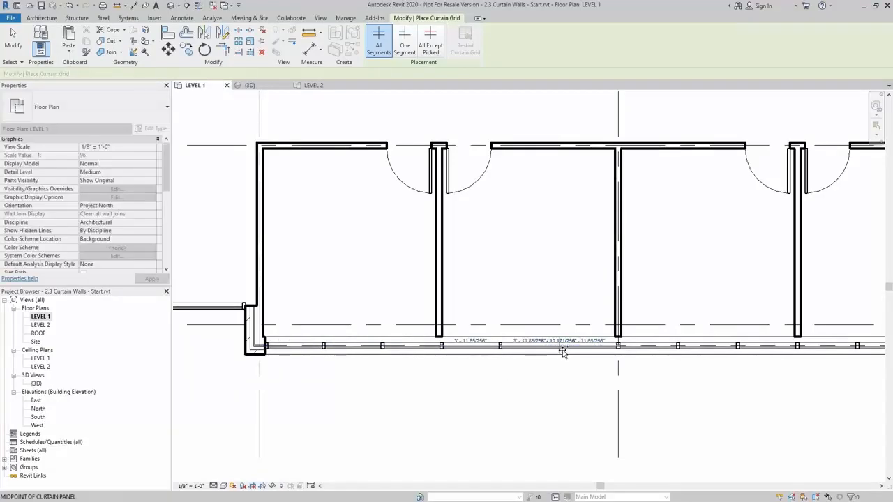
scroll(558, 374, "down", 3)
key("Escape")
key("Escape")
Step: Copy the finished LEVEL 1 Storefront curtain wall and paste it aligned to LEVEL 2
middle_click_drag(560, 386, 460, 378)
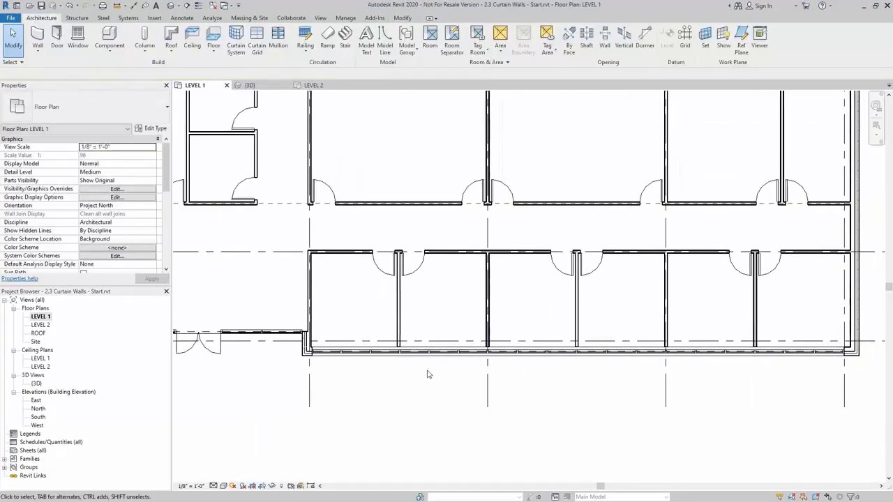
scroll(379, 382, "up", 2)
left_click(380, 344)
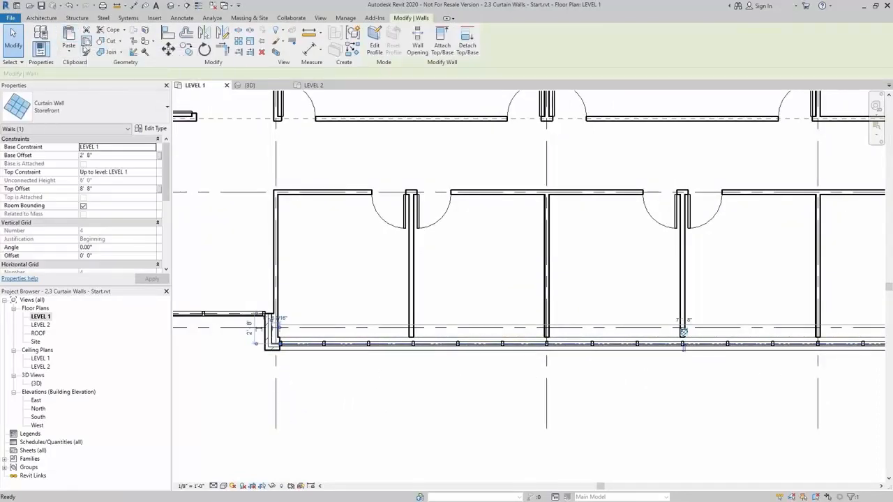
left_click(69, 54)
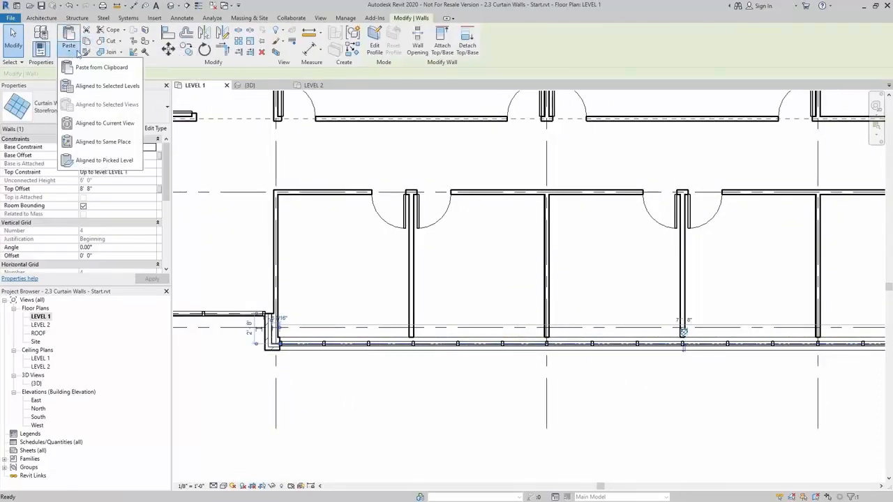
left_click(106, 86)
left_click(409, 199)
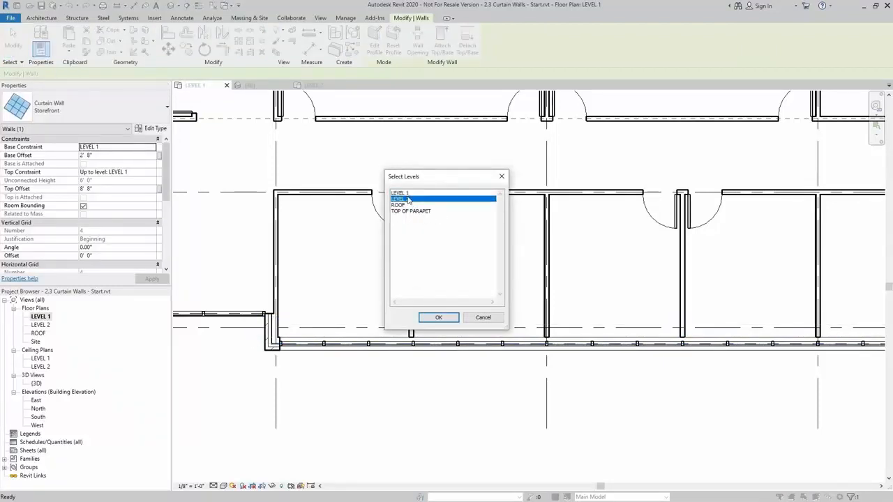
left_click(440, 319)
left_click(472, 287)
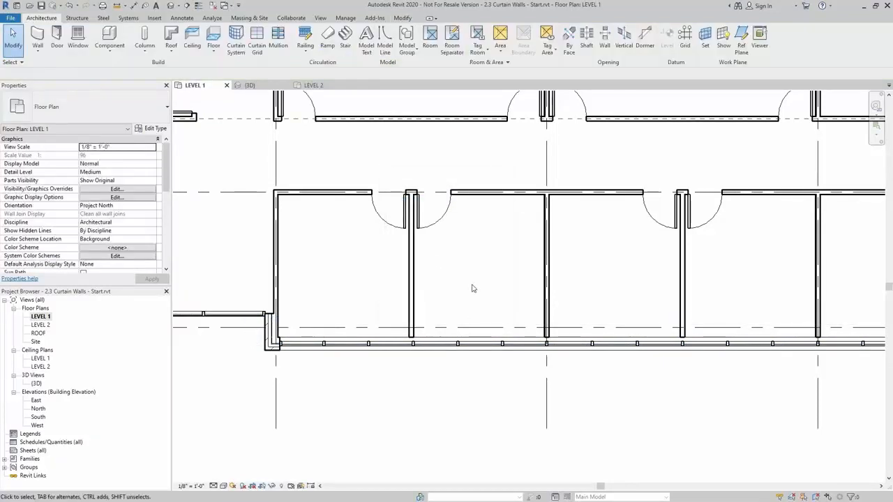
Step: Examine the storefront strips on both levels from several angles in the default 3D view
left_click(172, 5)
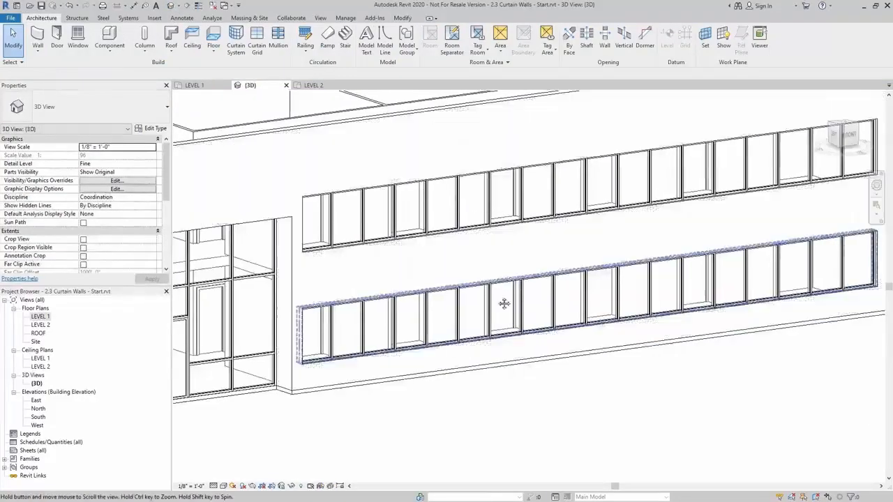
middle_click_drag(523, 286, 517, 389, "shift")
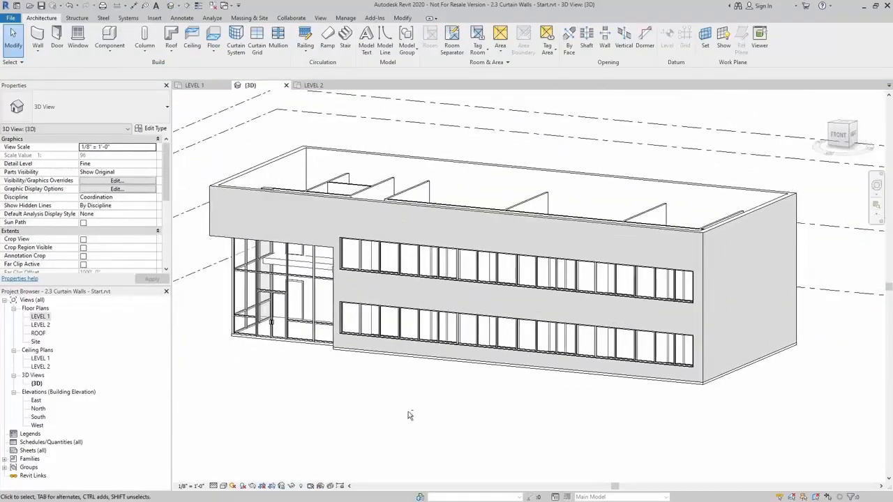
middle_click_drag(409, 414, 518, 398, "shift")
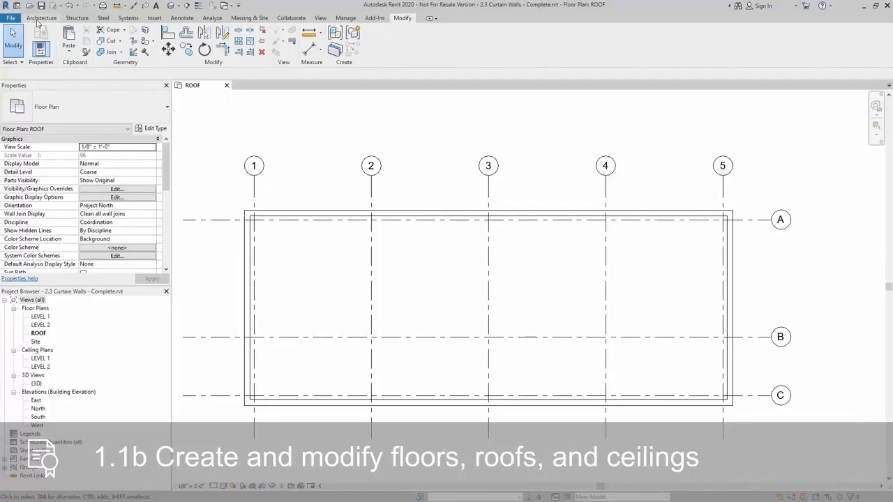
Step: Start a Roof by Footprint on the ROOF plan and begin a rectangular boundary at the inner wall corner near grids A and 1
left_click(38, 19)
left_click(173, 54)
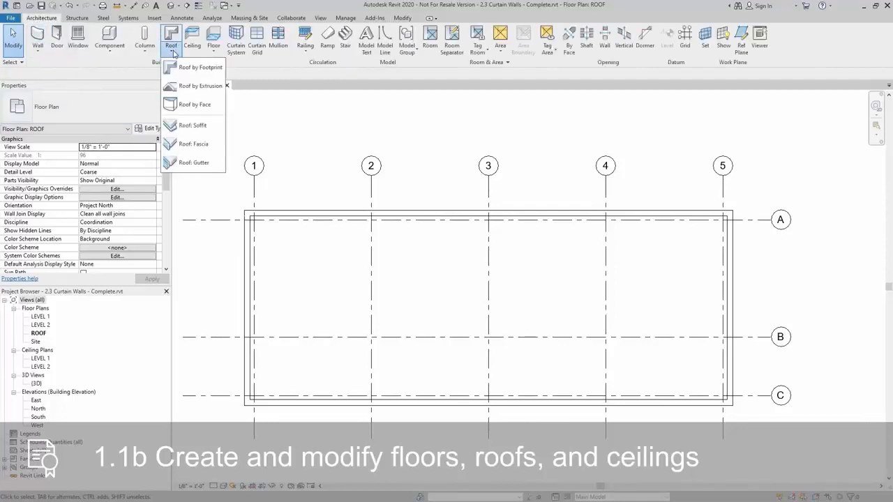
left_click(199, 67)
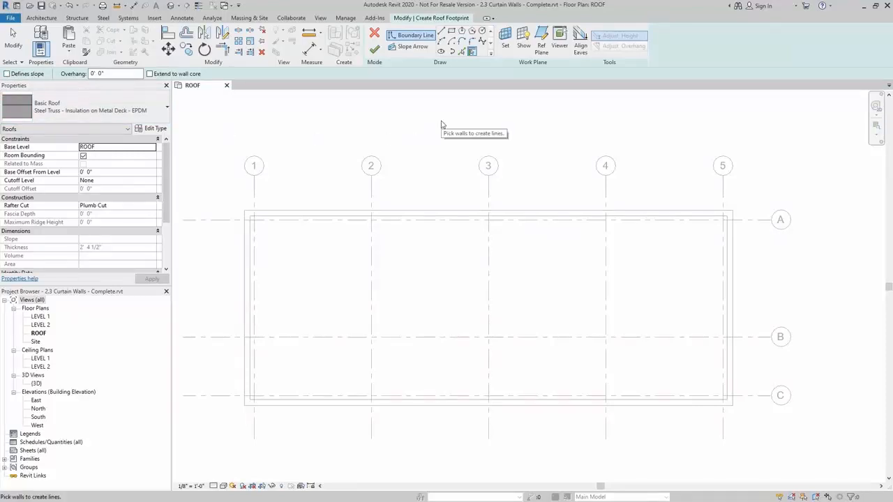
left_click(452, 31)
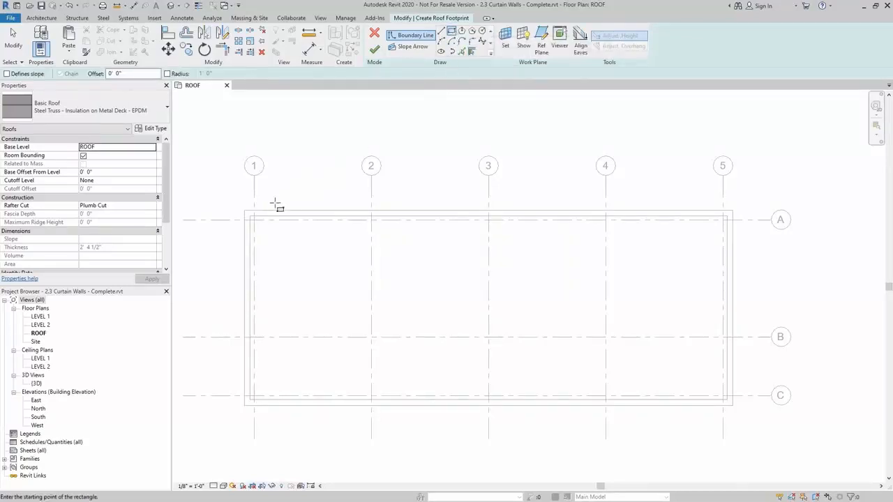
left_click(250, 220)
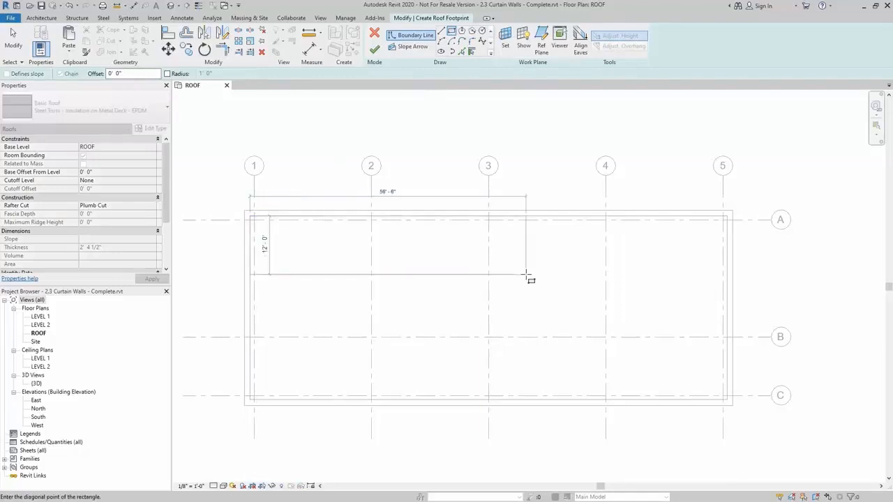
Step: Complete the rectangular roof boundary at the inside wall corner near grids 5 and C, and finish the footprint
scroll(728, 398, "up", 3)
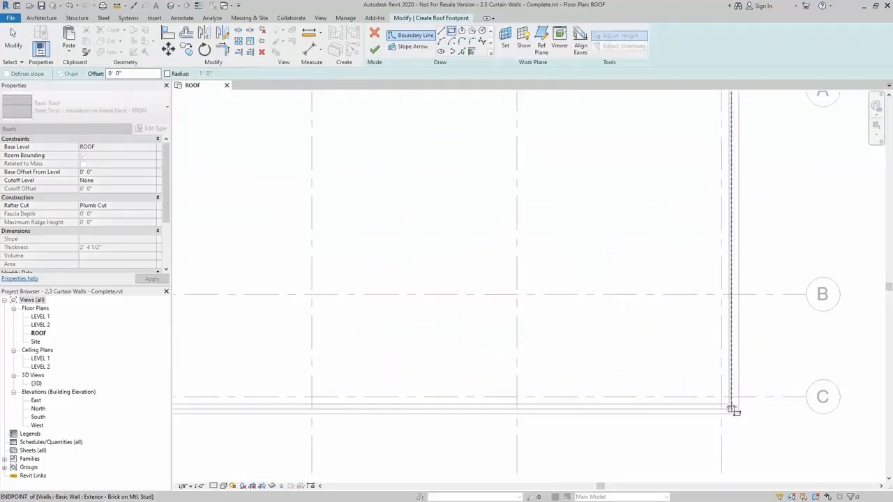
left_click(730, 404)
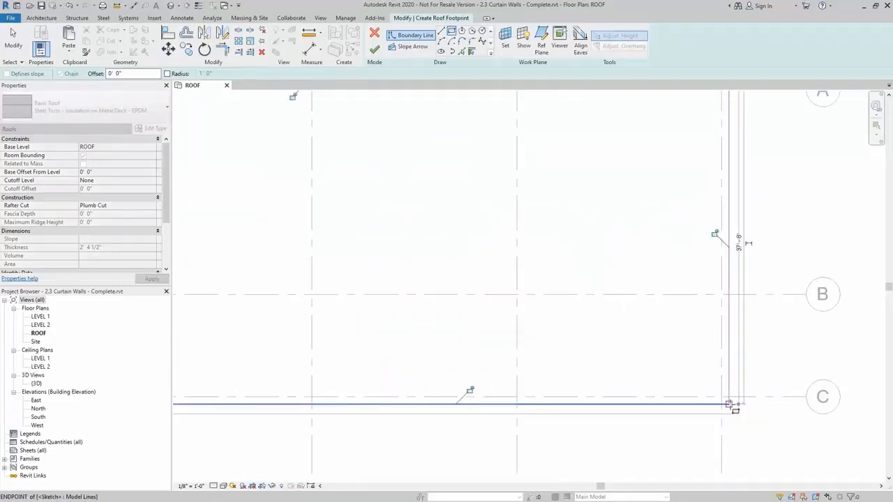
scroll(549, 314, "down", 2)
scroll(396, 214, "down", 1)
middle_click_drag(396, 214, 559, 220)
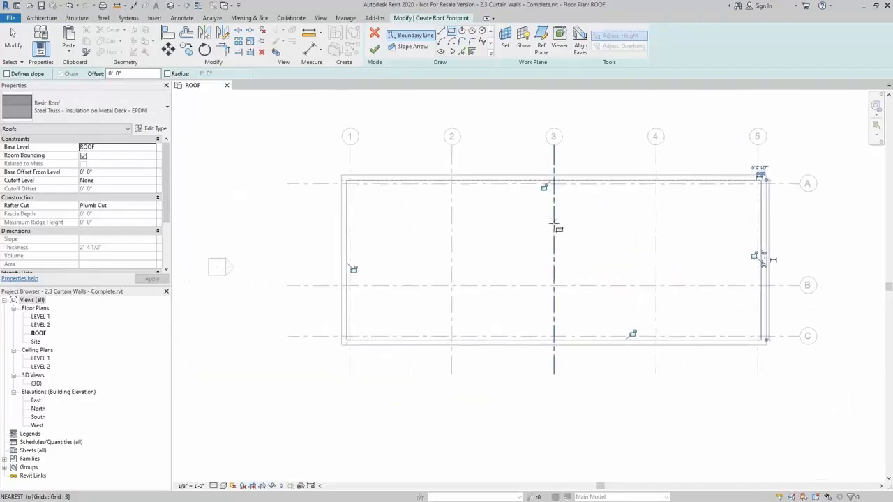
key("Escape")
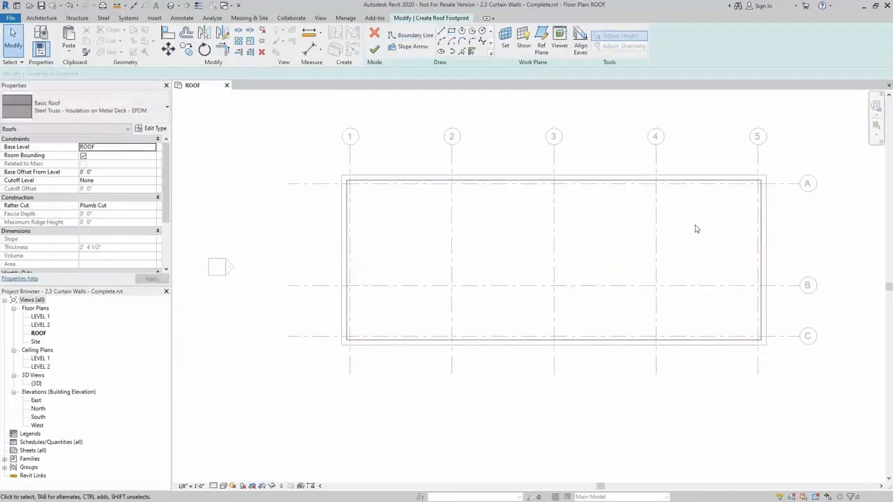
left_click(374, 50)
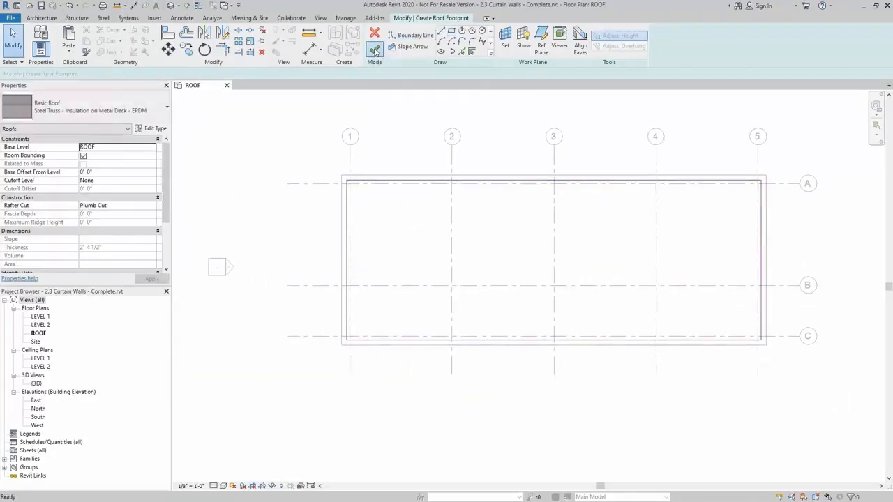
Step: Add a split line across the roof along grid 3, joining the midpoints of the two long edges
scroll(631, 240, "up", 3)
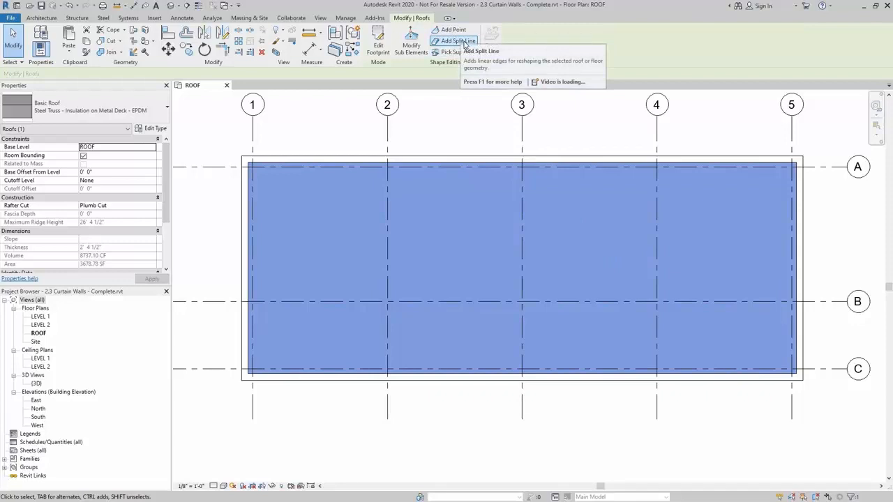
left_click(464, 42)
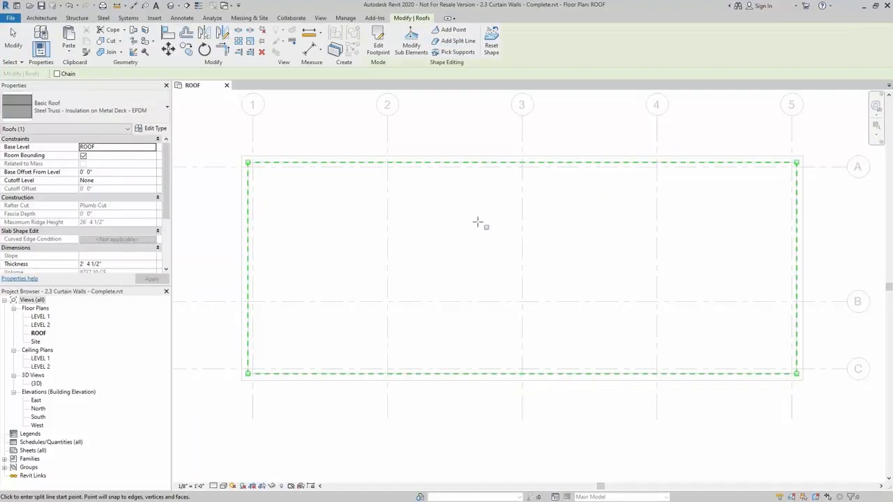
left_click(522, 162)
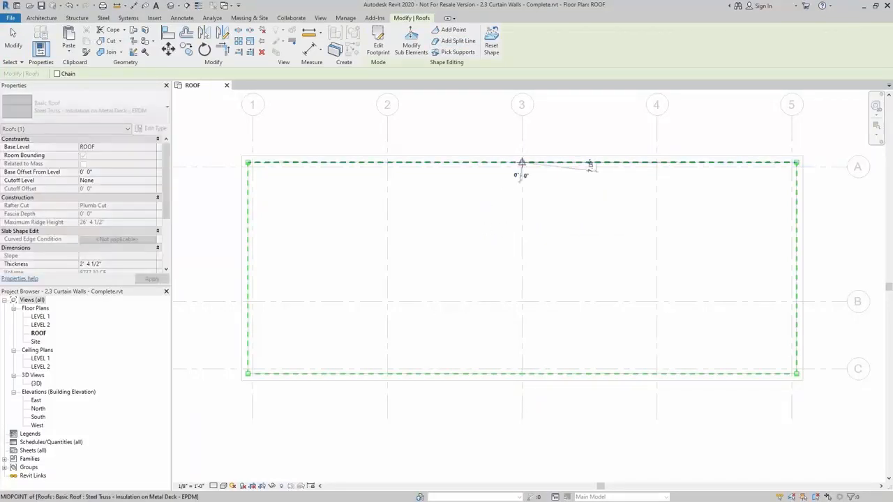
left_click(522, 374)
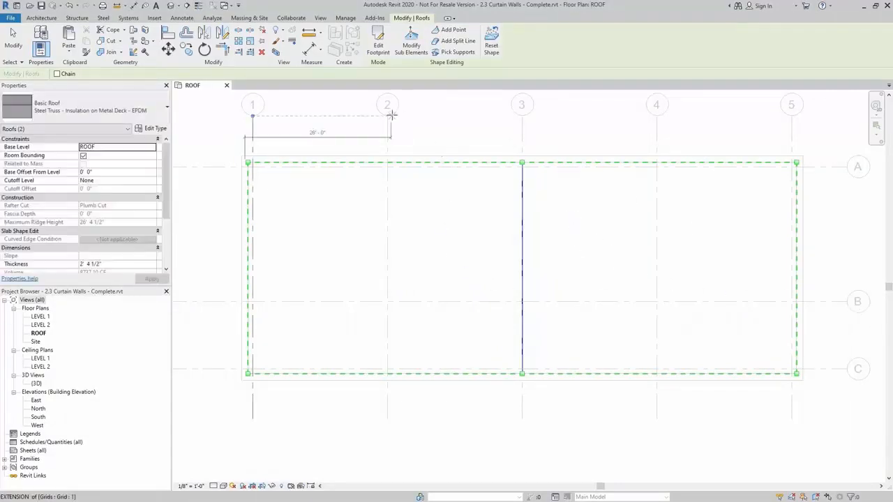
Step: Add split lines from the four corners of the roof half between grids 1 and 3 to the intersection of grids 2 and B
left_click(247, 373)
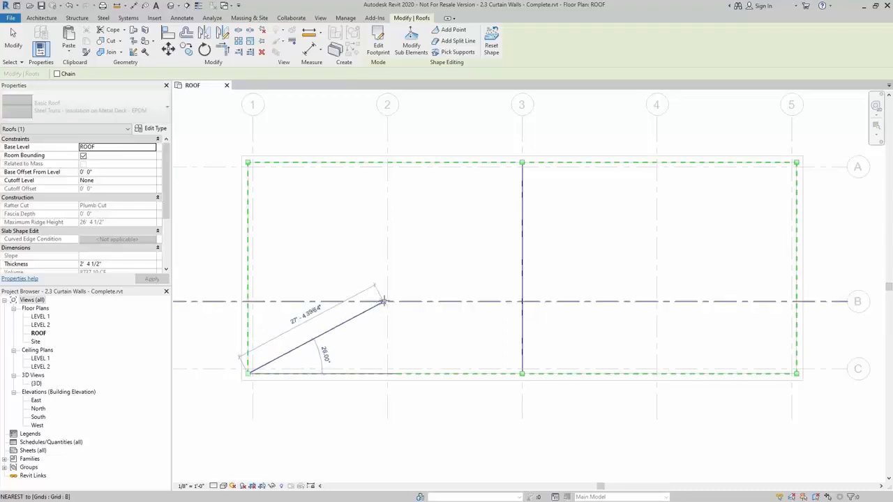
left_click(387, 300)
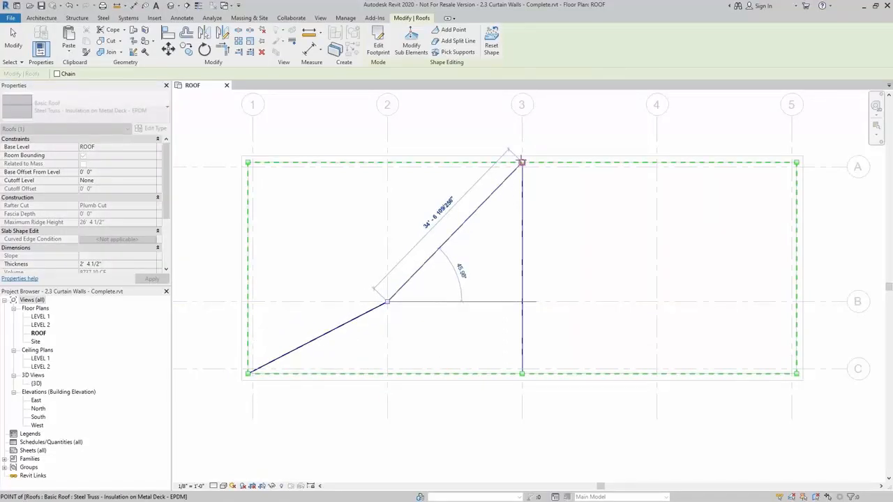
left_click(521, 162)
left_click(522, 374)
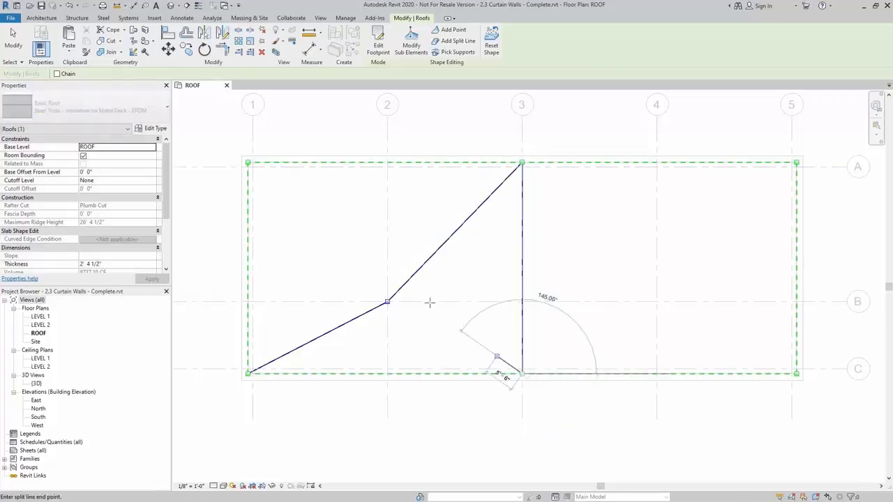
left_click(388, 302)
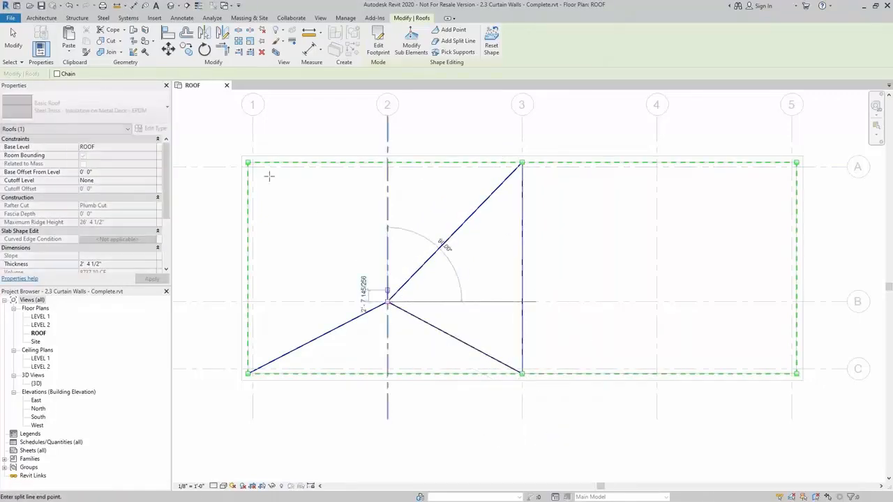
left_click(249, 163)
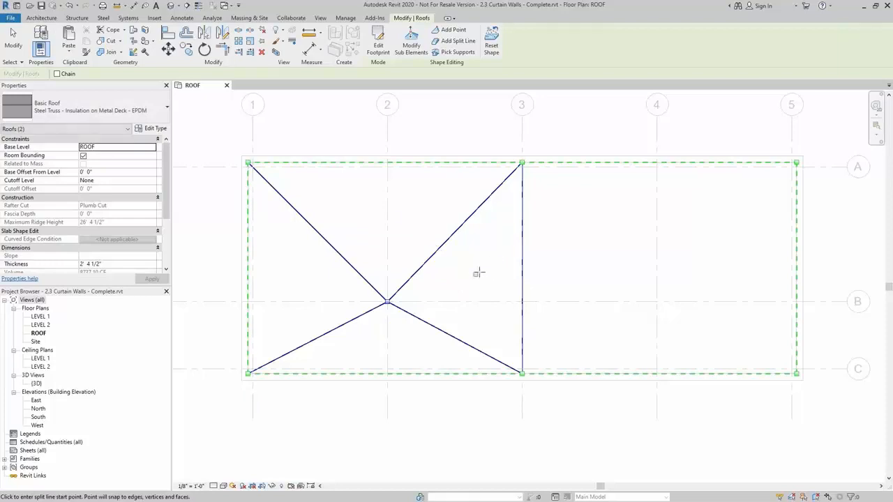
left_click(388, 301)
key("Escape")
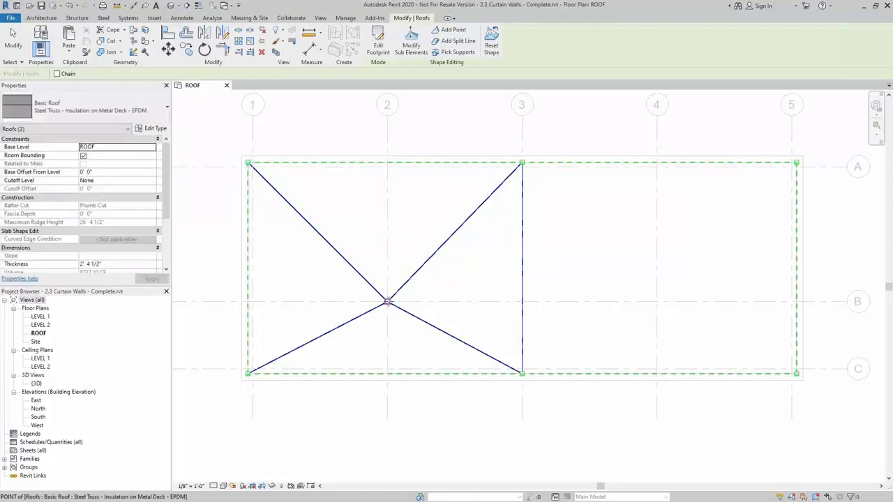
Step: Add split lines from the four corners of the roof half between grids 3 and 5 to the intersection of grids 4 and B
left_click(522, 373)
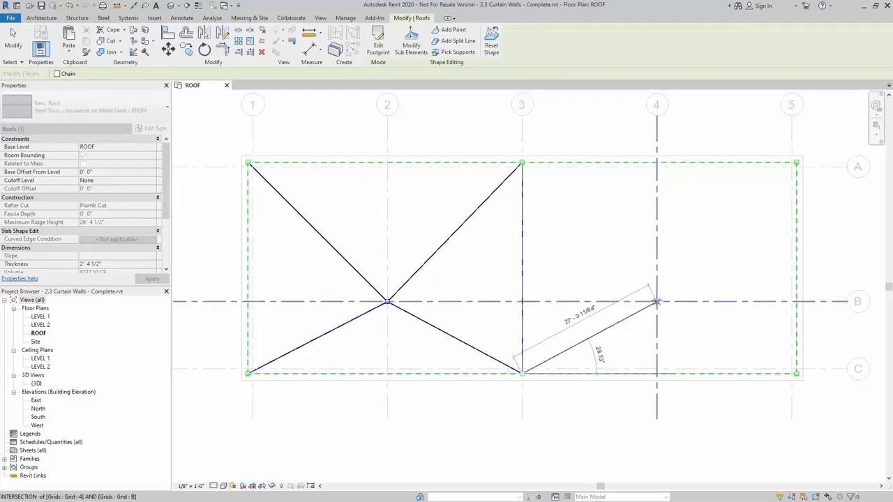
left_click(656, 301)
left_click(796, 163)
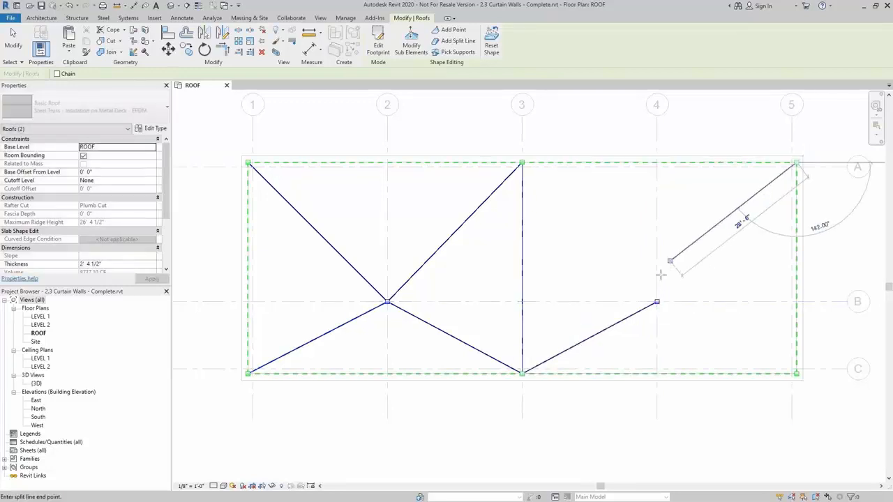
left_click(657, 301)
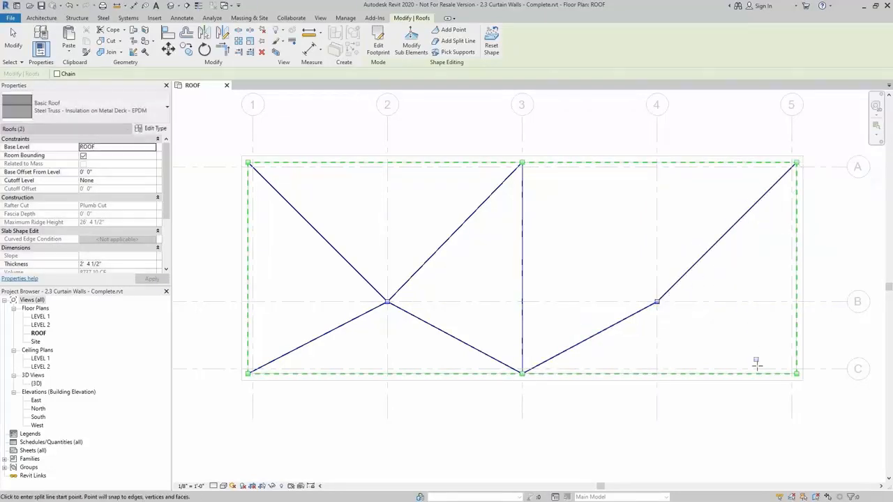
left_click(797, 375)
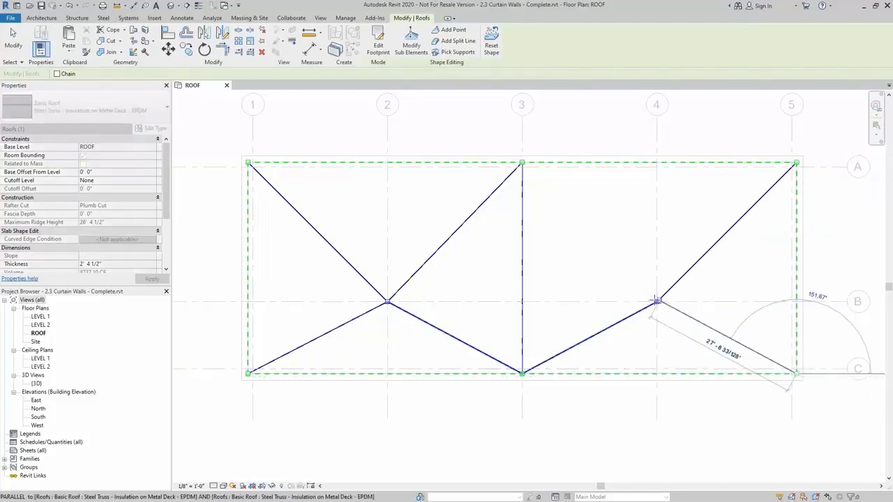
left_click(656, 301)
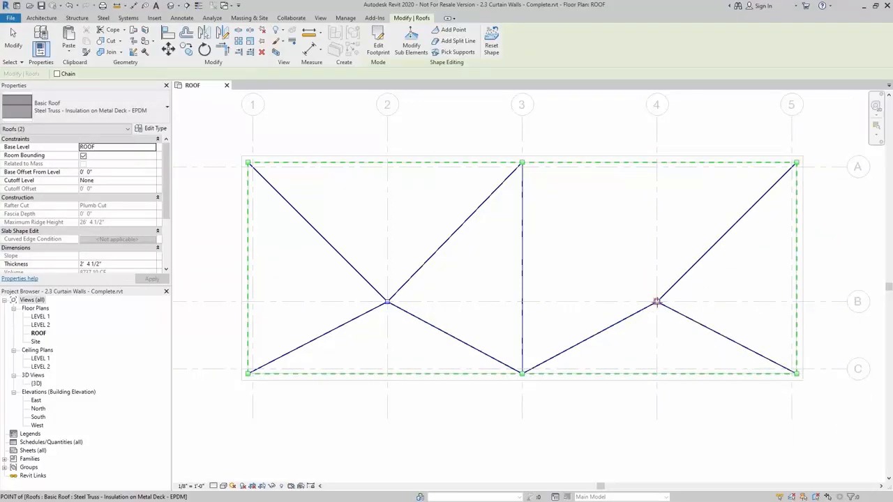
left_click(656, 301)
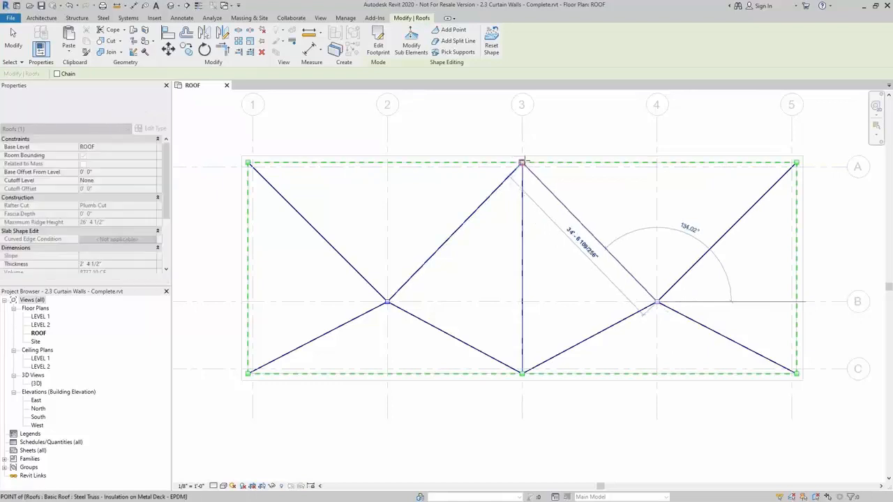
left_click(523, 162)
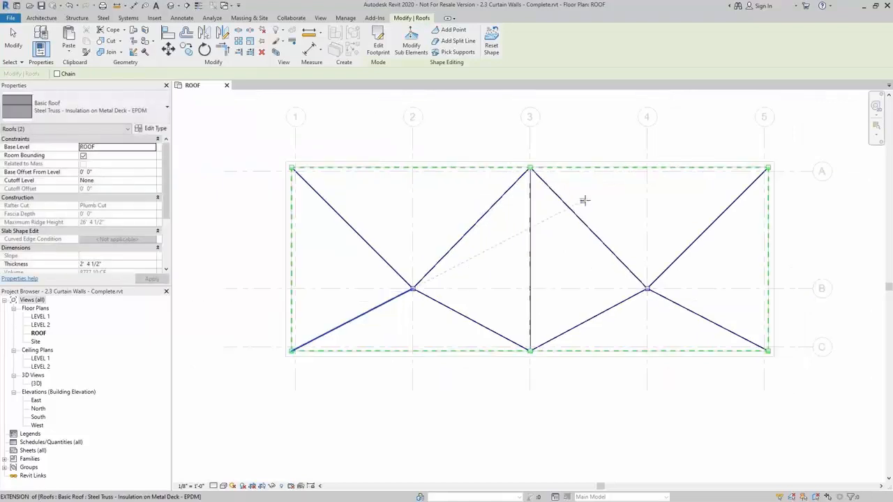
Step: Use Modify Sub Elements to set the elevation of the roof point at grids 2 and B to -0' 9"
scroll(582, 200, "down", 2)
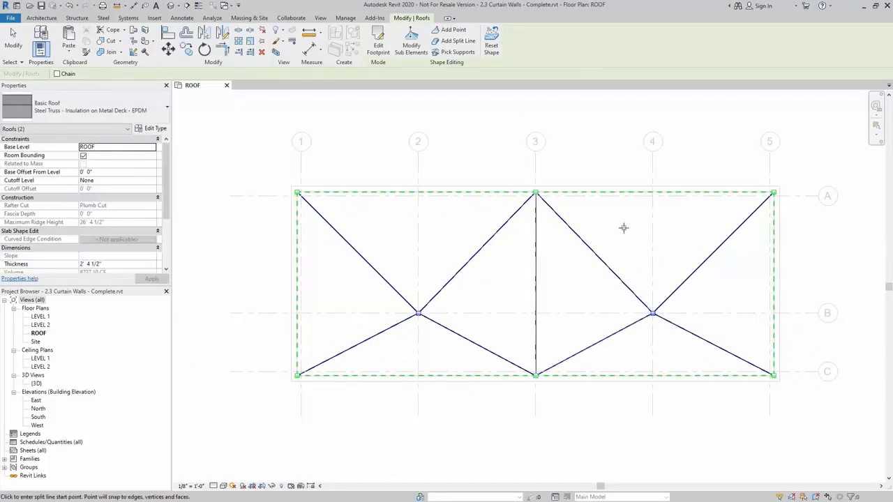
left_click(413, 48)
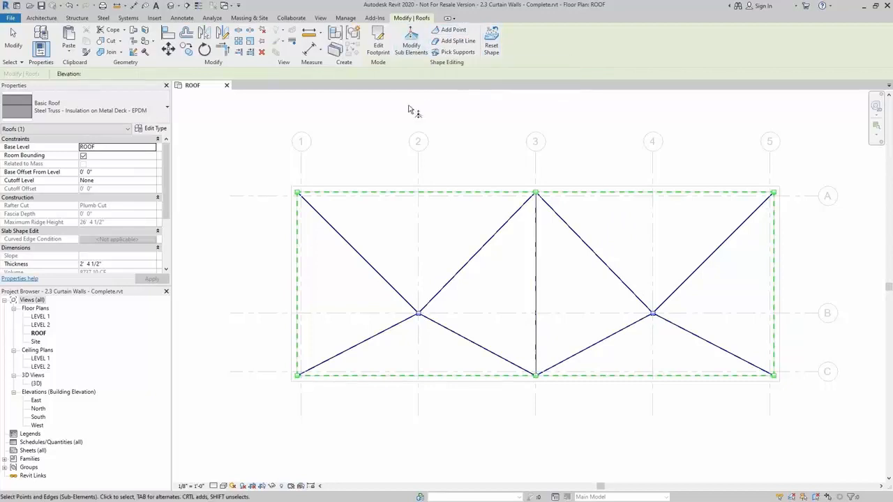
left_click(419, 316)
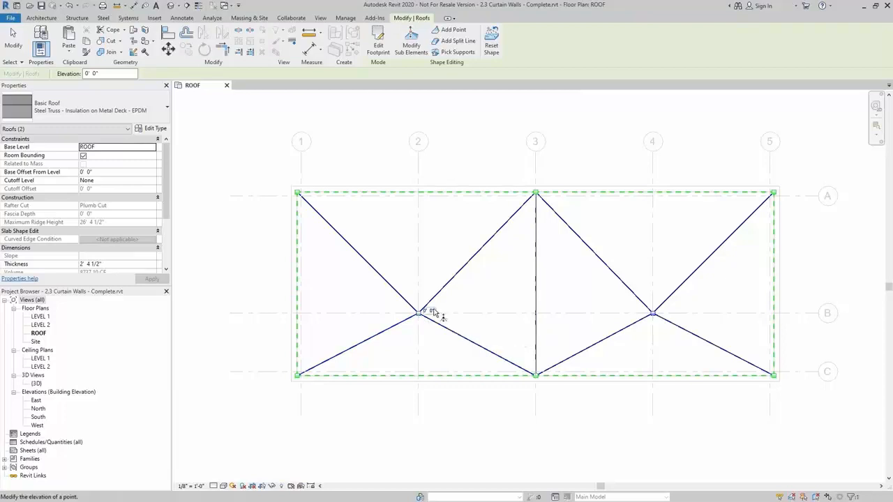
left_click(428, 311)
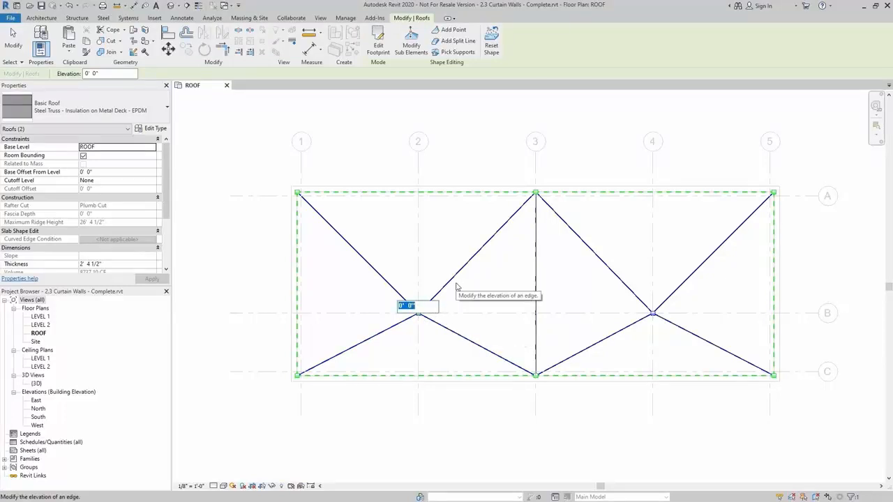
type("1")
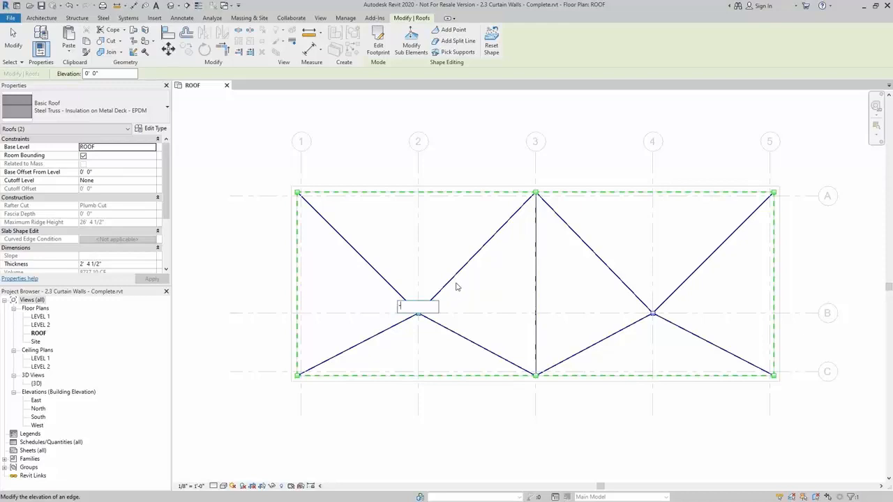
type("9\"")
key("Return")
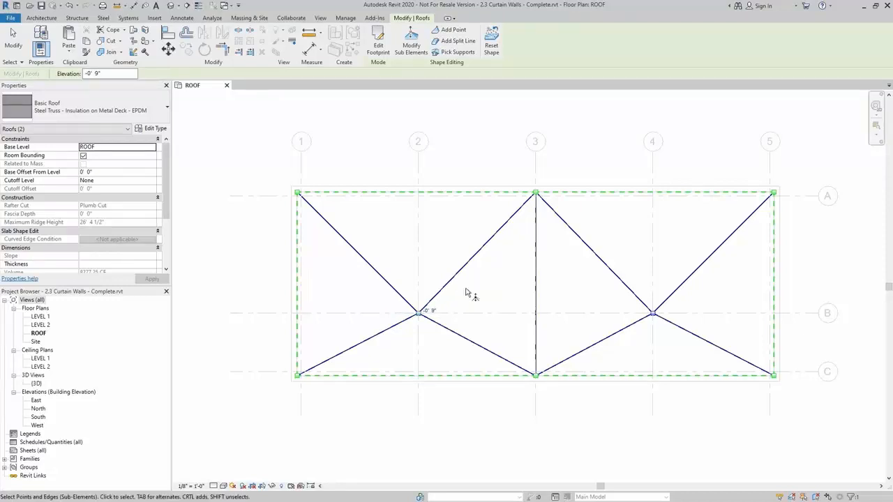
Step: Set the elevation of the roof point at grids 4 and B to -0' 9"
left_click_drag(627, 301, 698, 335)
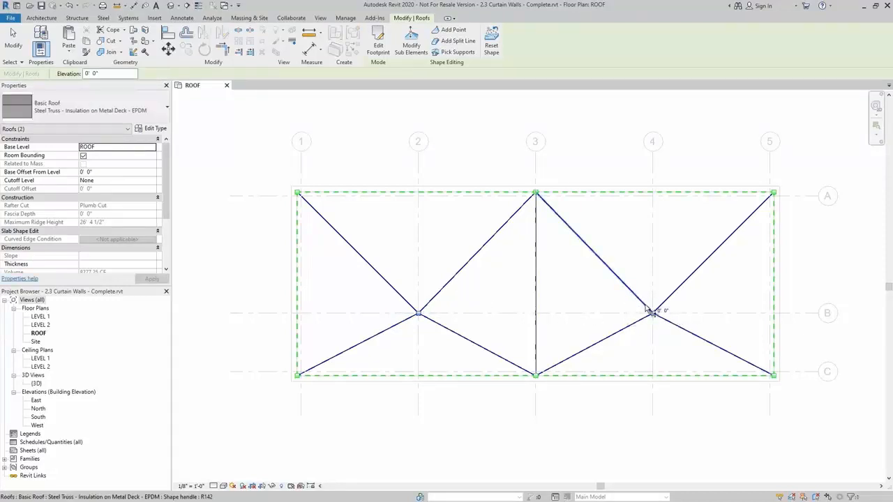
left_click(663, 310)
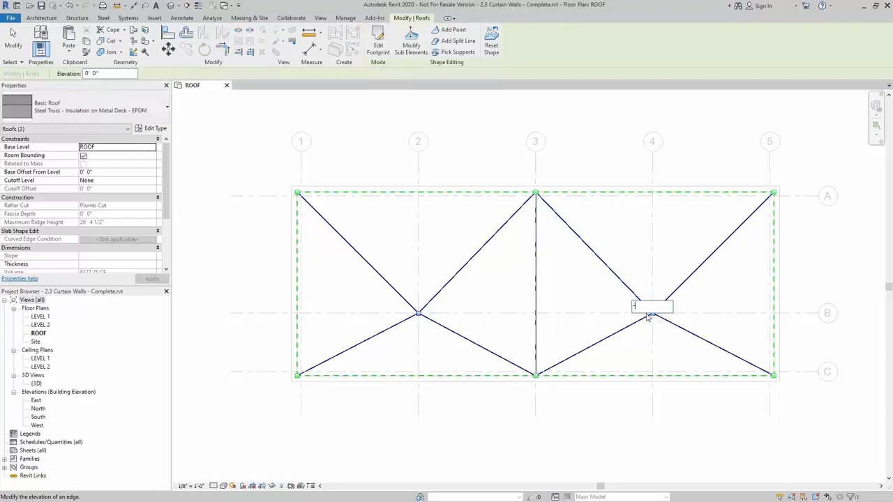
key("Return")
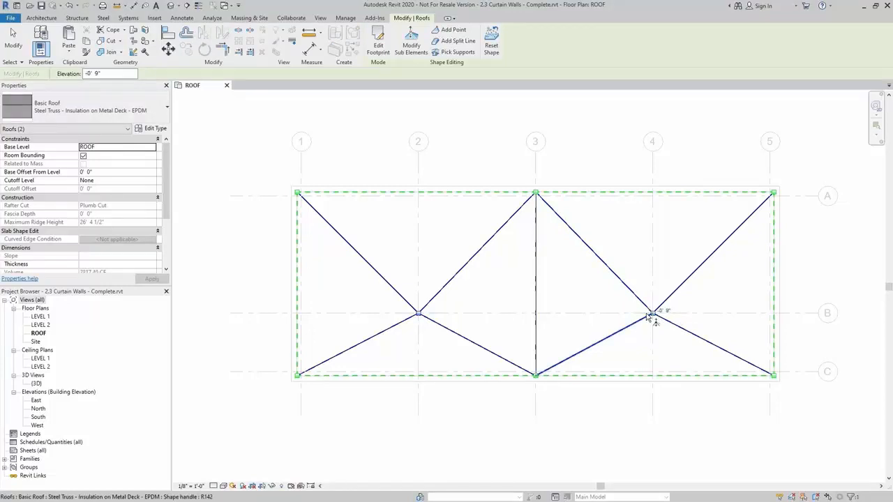
Step: Examine the variable rigid insulation layer in the roof type's assembly structure, accept the type properties and leave roof sub-element editing
left_click(157, 130)
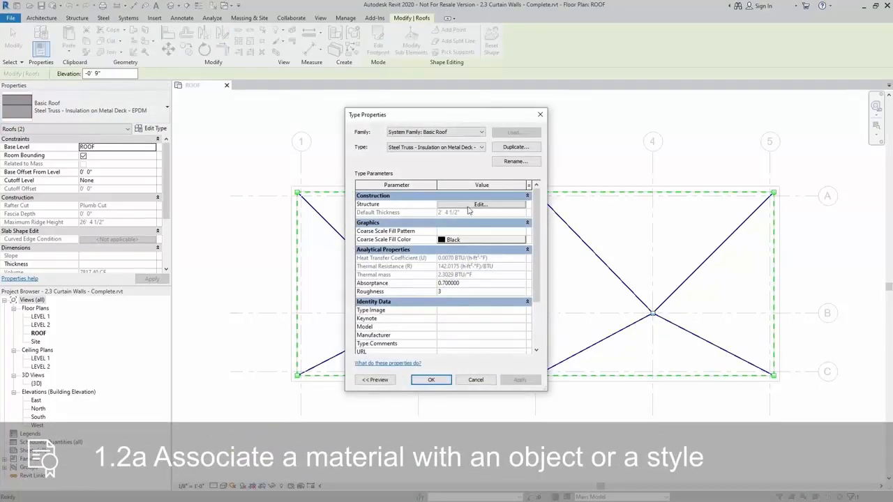
left_click(470, 206)
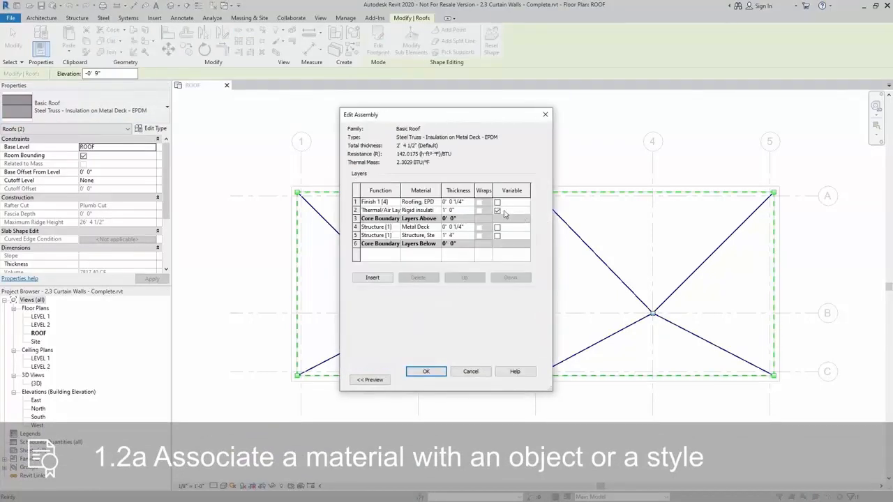
left_click(355, 210)
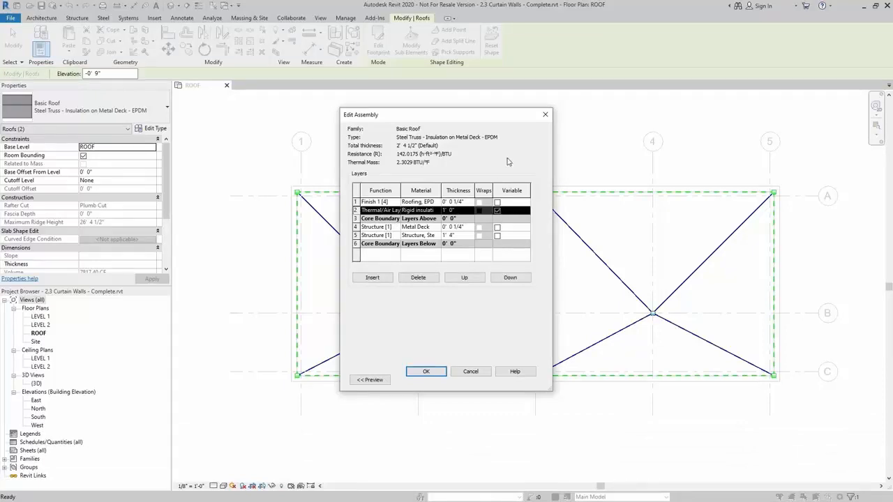
left_click_drag(507, 113, 403, 114)
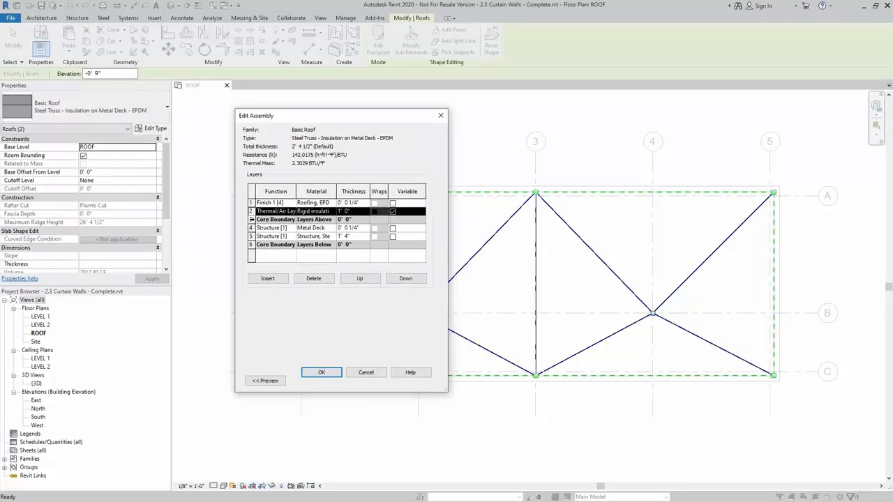
left_click(251, 220)
left_click(252, 211)
left_click(321, 373)
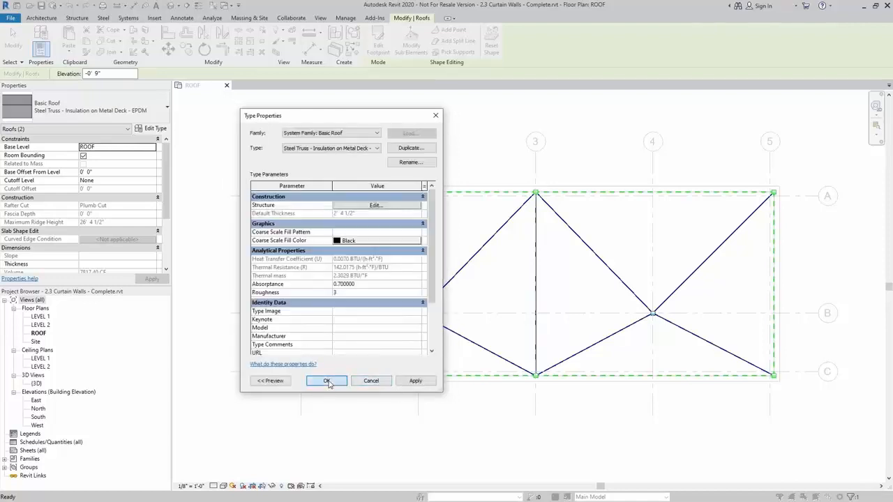
left_click(328, 382)
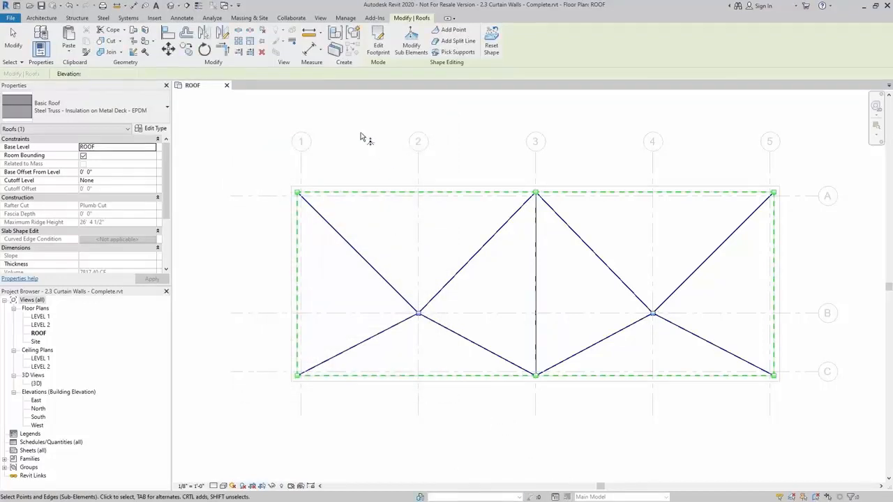
left_click(452, 150)
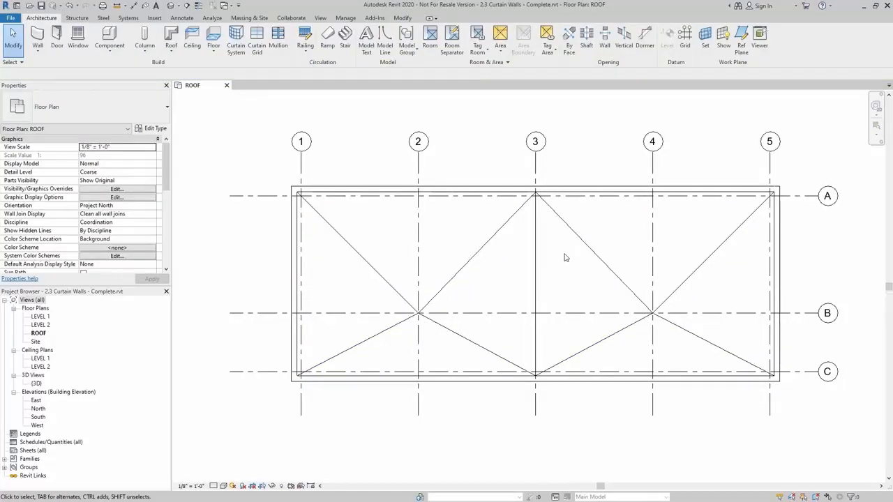
Step: Inspect the roof slopes and split lines in the default 3D view with the roof selected
left_click(187, 6)
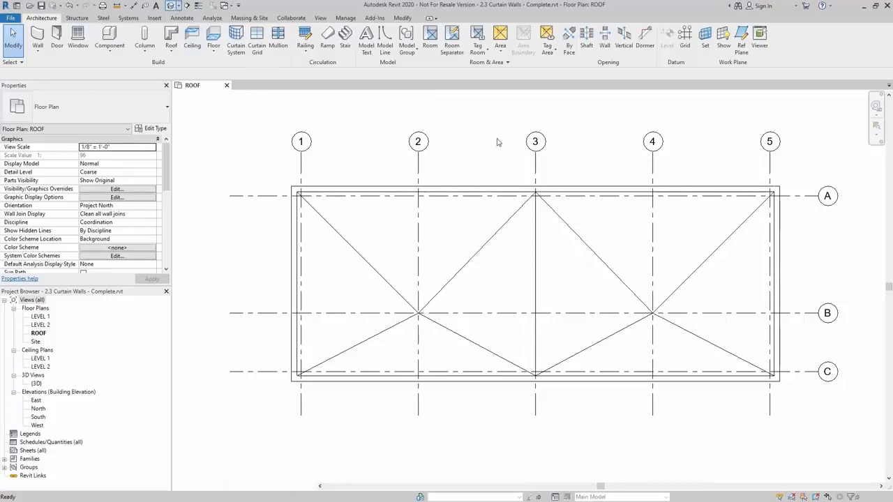
middle_click_drag(524, 229, 630, 259, "shift")
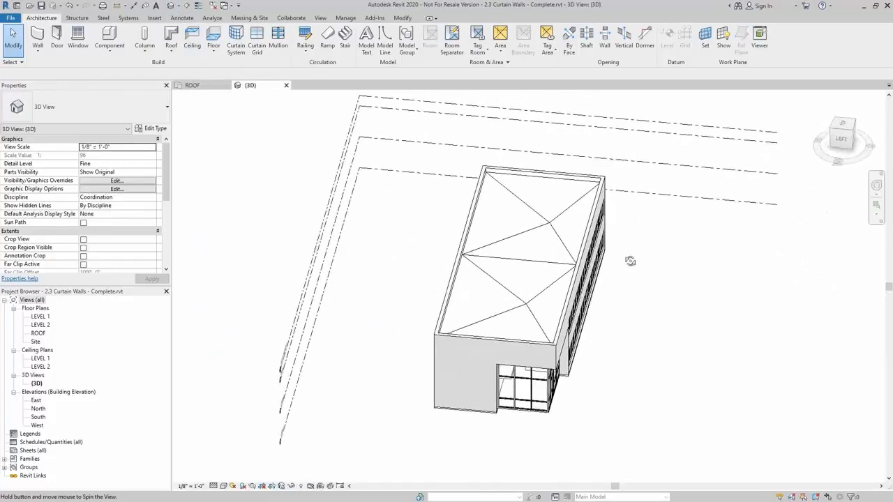
scroll(570, 240, "up", 5)
left_click(547, 249)
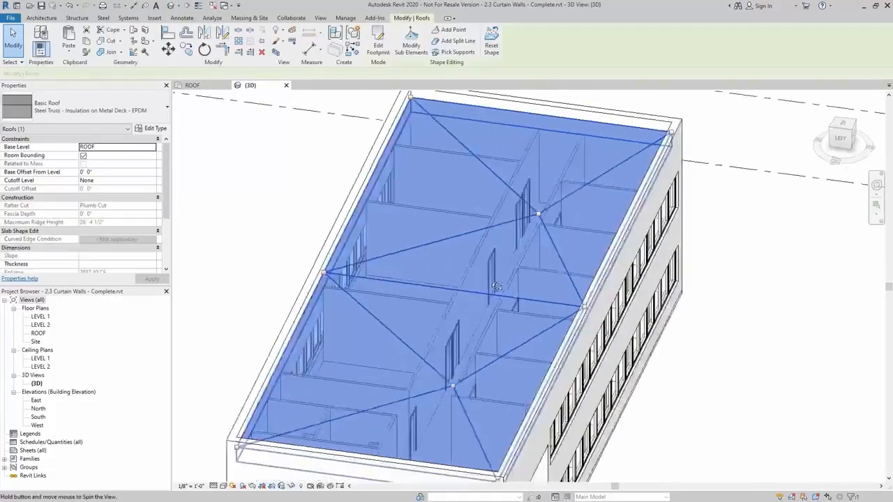
middle_click_drag(547, 248, 386, 254, "shift")
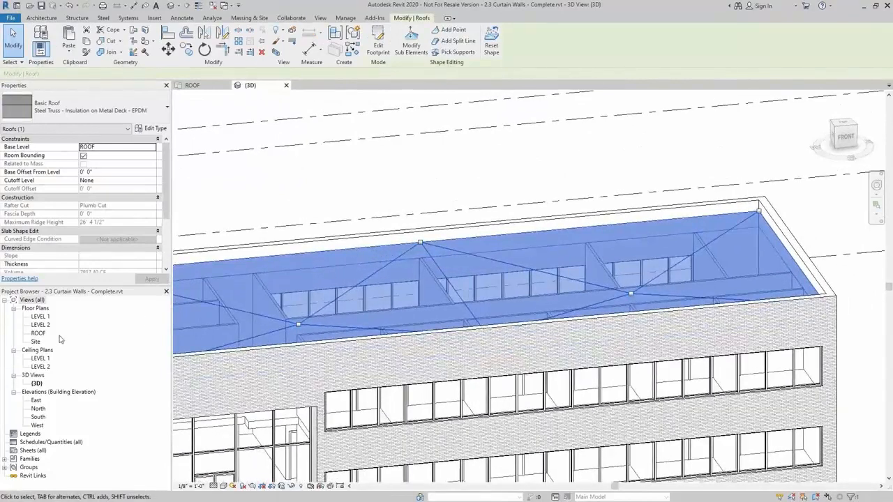
Step: Return to the ROOF floor plan and place spot slopes on all eight sloping roof faces around the two low points
double_click(40, 333)
left_click(527, 278)
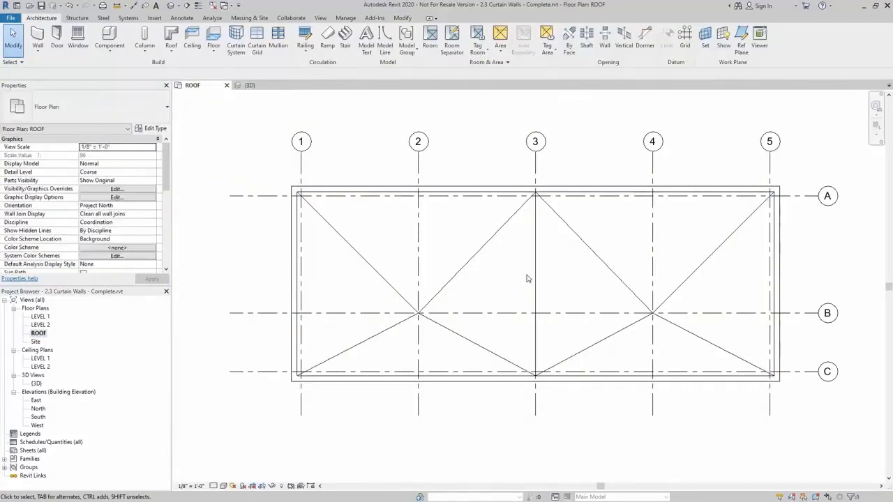
left_click(191, 18)
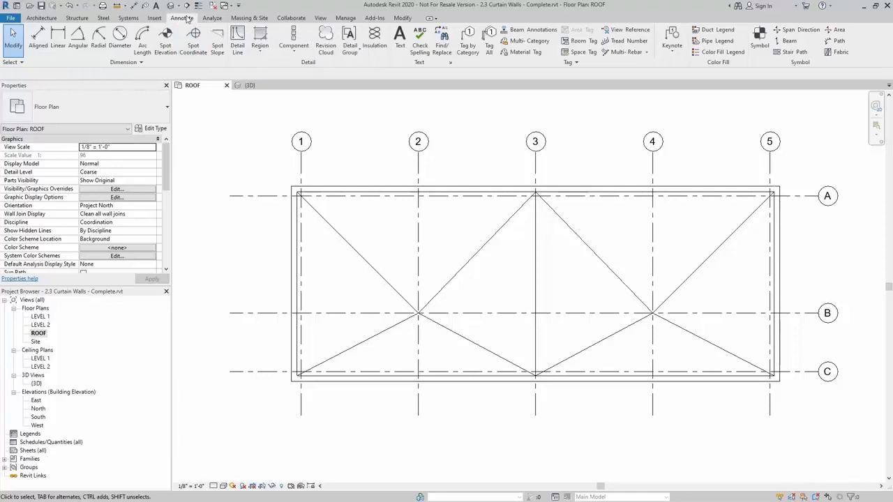
left_click(217, 40)
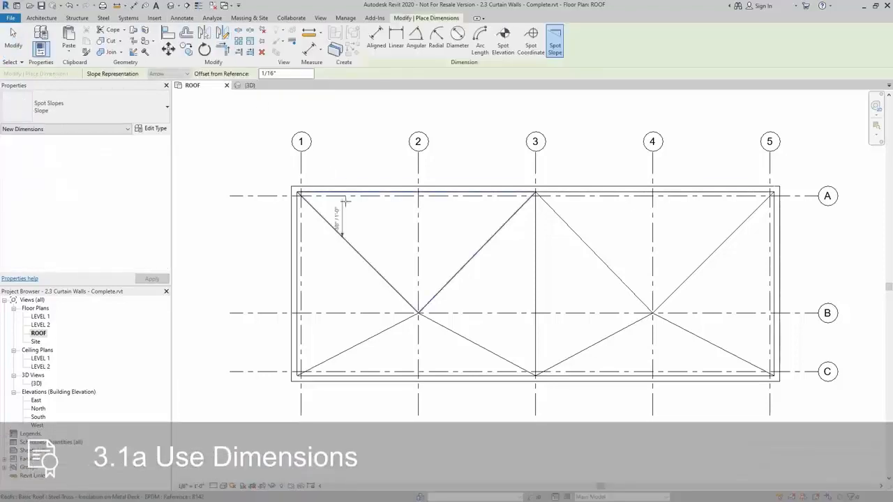
left_click(423, 225)
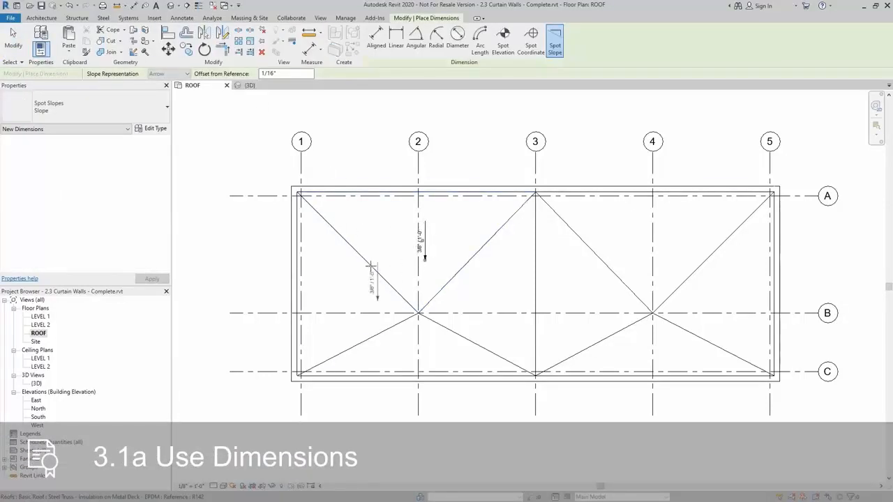
left_click(323, 299)
left_click(499, 298)
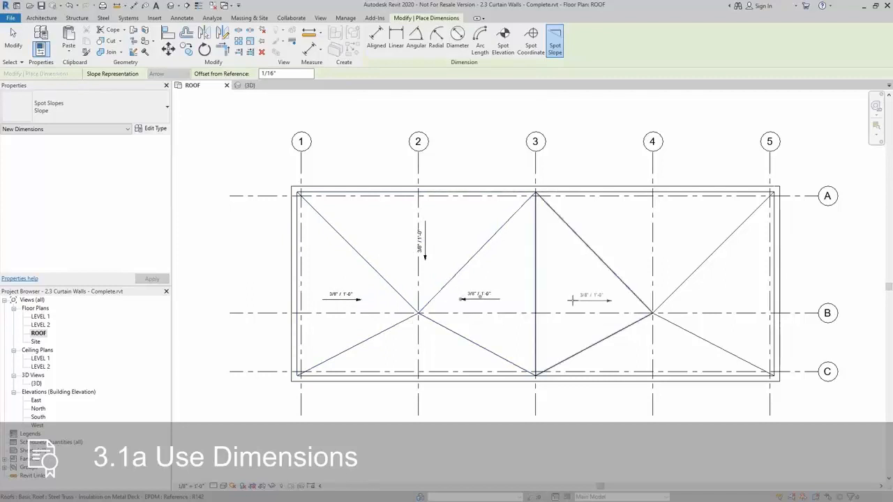
left_click(606, 298)
left_click(667, 222)
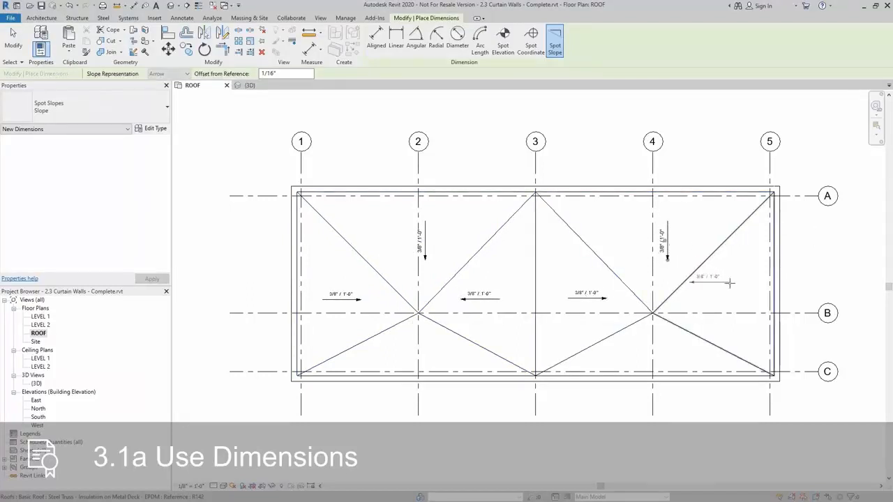
left_click(738, 295)
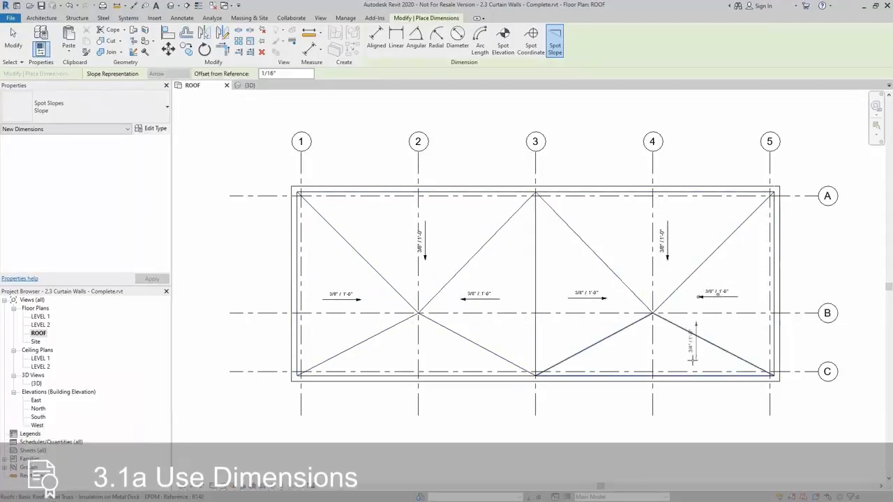
left_click(657, 363)
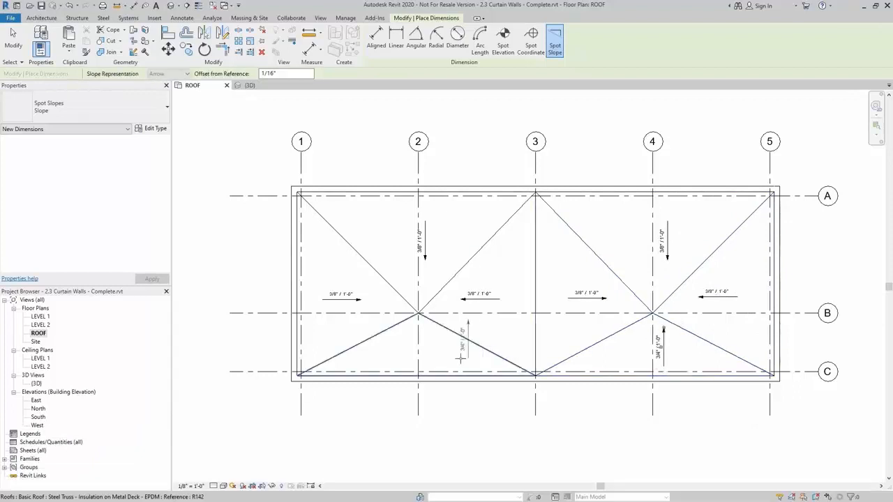
left_click(403, 363)
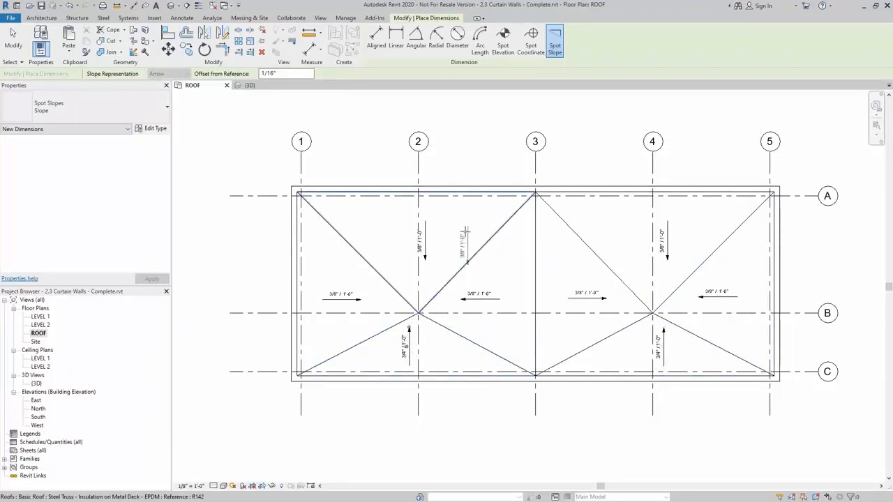
Step: Place spot slopes on the split line along grid 3 and the two lines running from it to grids 4 and B
left_click(537, 286)
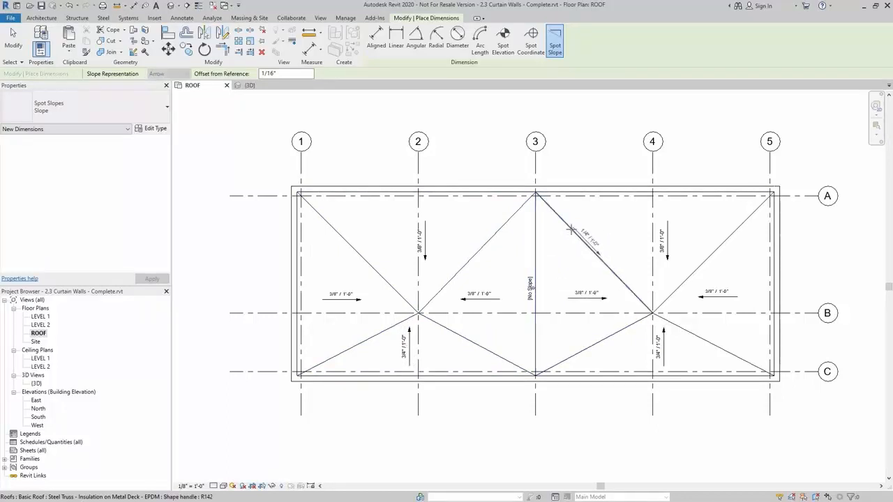
left_click(568, 224)
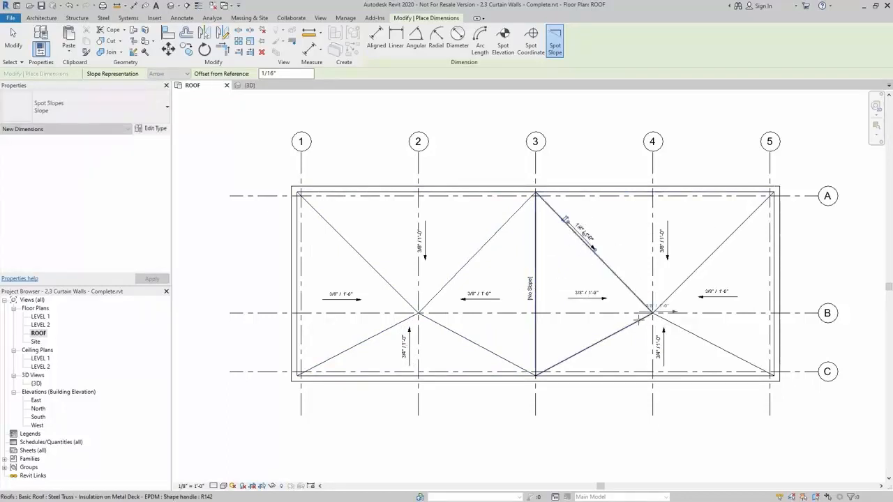
left_click(579, 350)
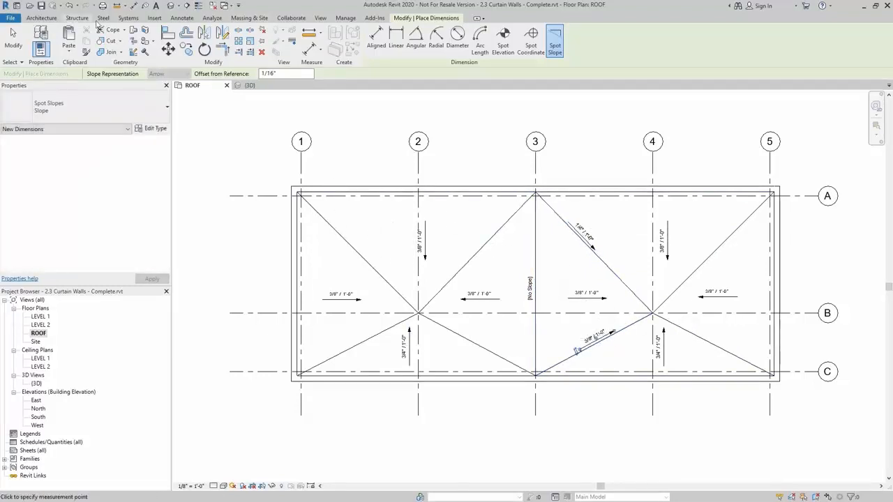
Step: Start Spot Elevation, preview the Top Elevation and Bottom Elevation displays on the roof, and restore Actual (Selected) Elevation
left_click(182, 17)
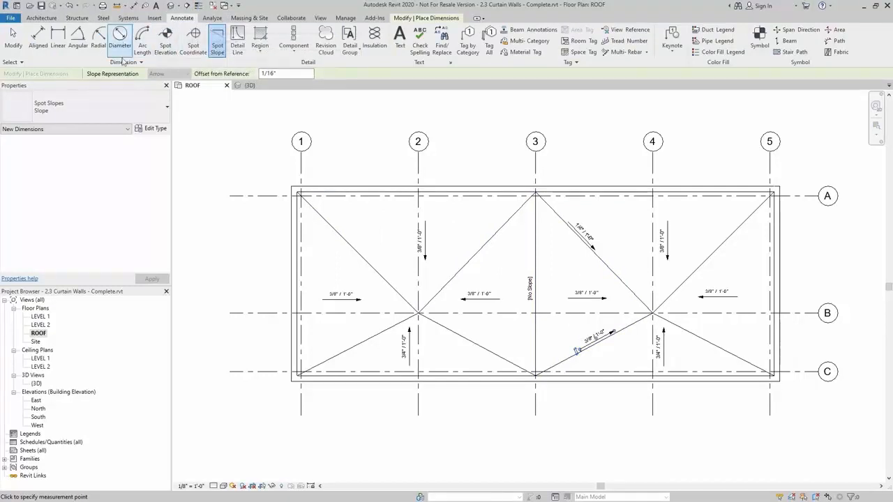
left_click(166, 44)
scroll(436, 310, "up", 3)
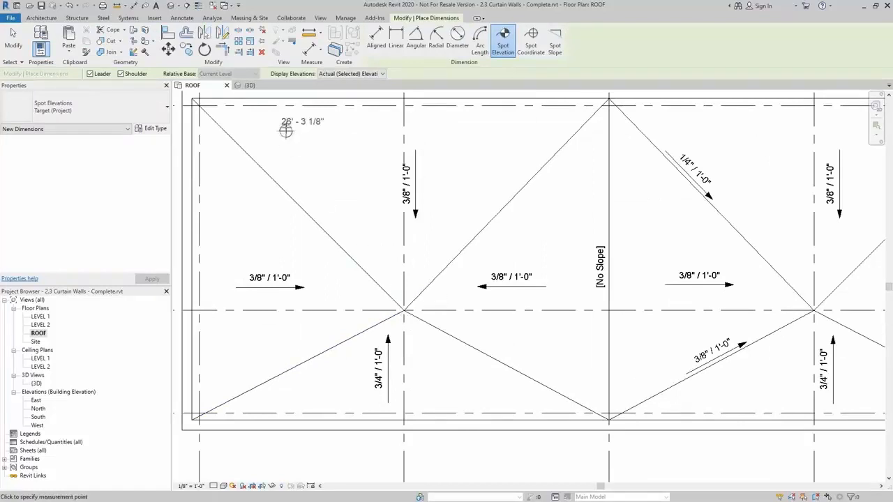
left_click(382, 74)
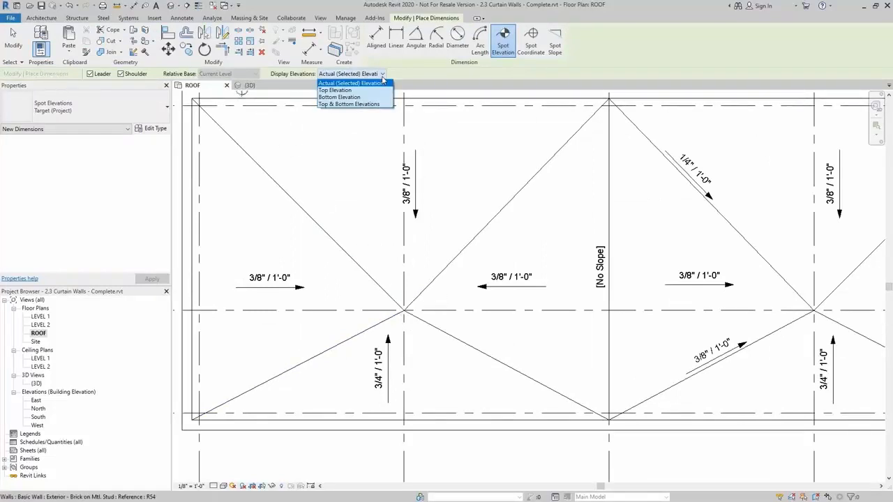
left_click(339, 90)
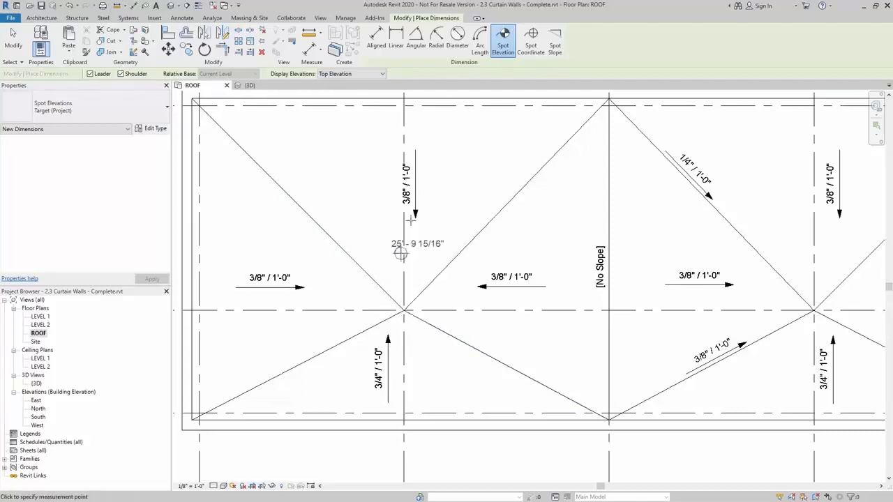
left_click(361, 74)
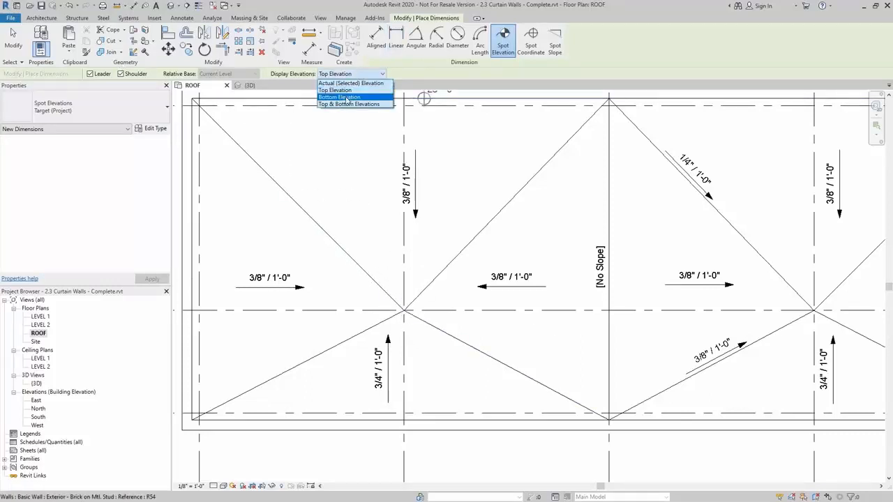
left_click(346, 97)
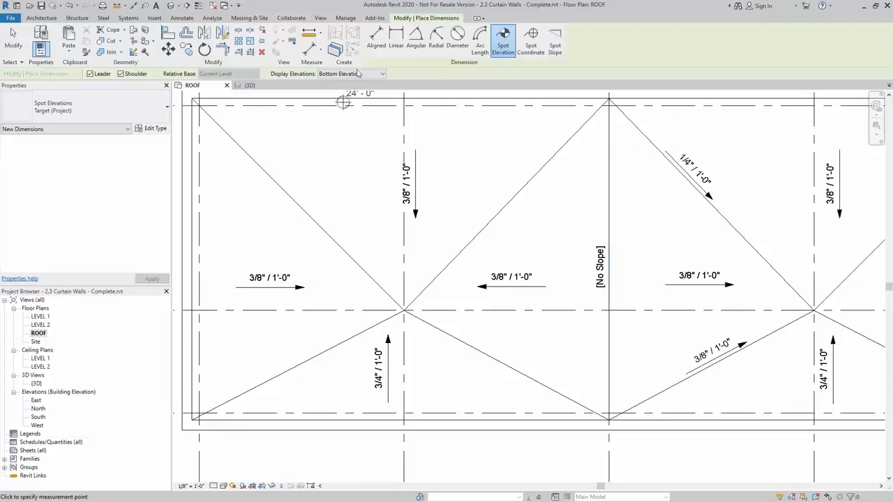
left_click(358, 73)
left_click(345, 82)
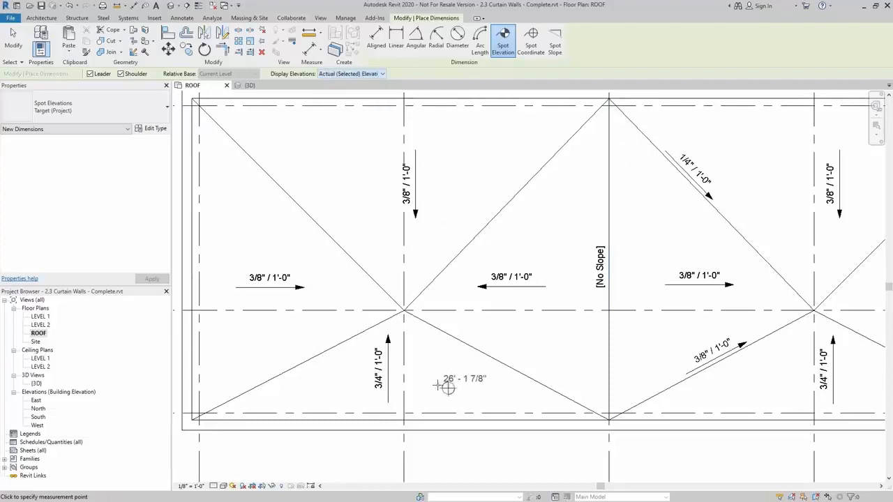
Step: Place spot elevations with leaders at the low point at grids 2 and B and on the ridge line along grid 3
left_click(404, 311)
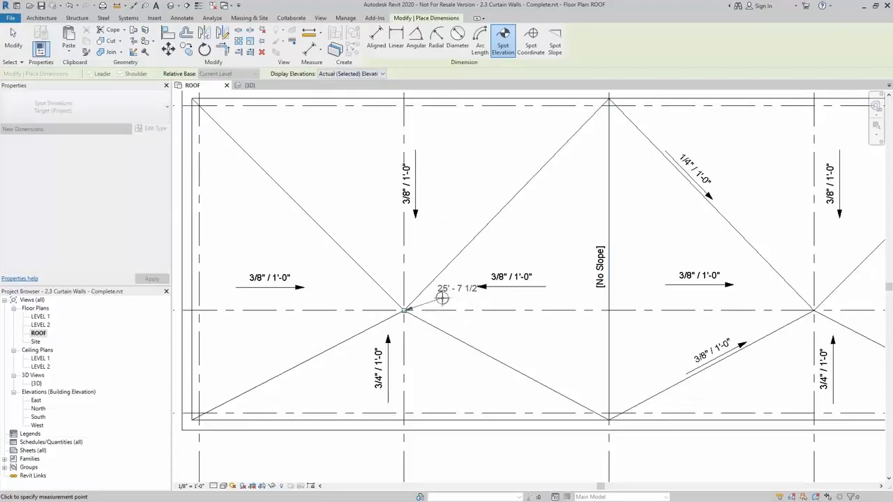
left_click(442, 298)
left_click(478, 298)
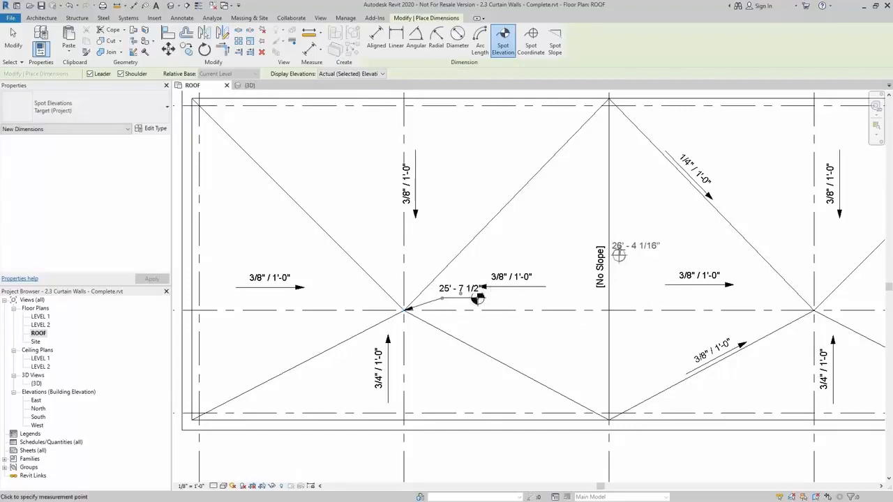
left_click(611, 275)
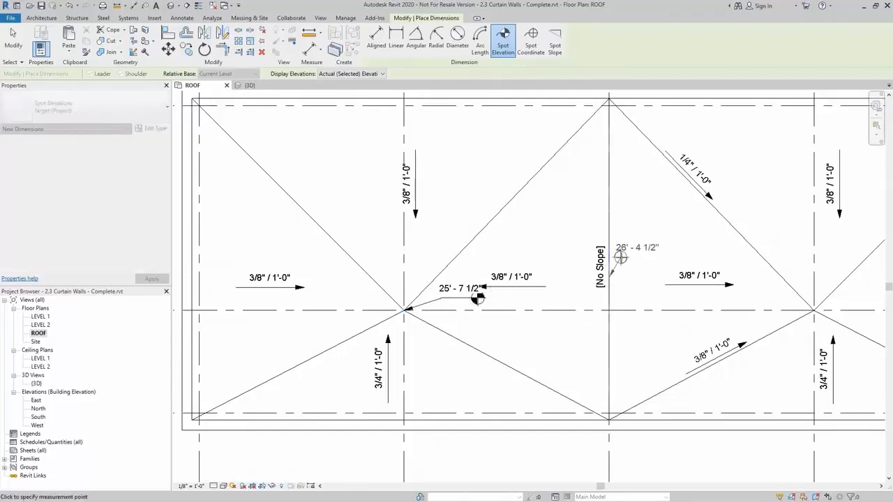
left_click(662, 256)
scroll(624, 233, "down", 2)
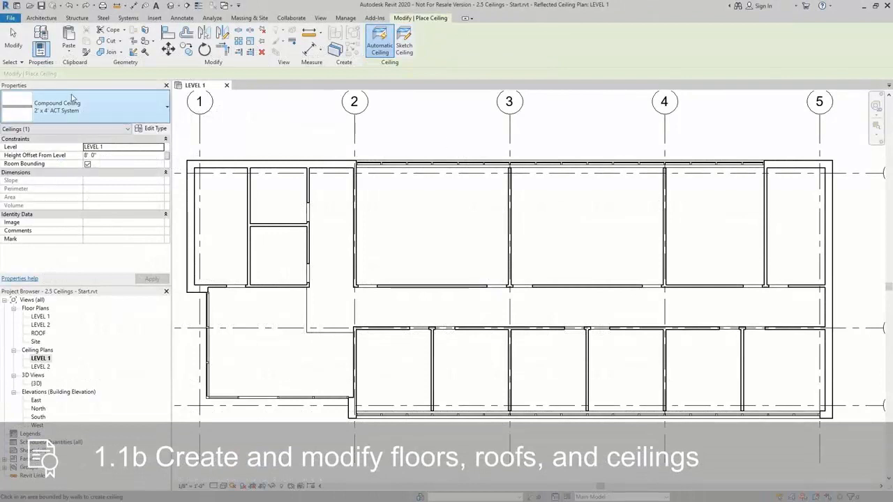
Step: Place automatic 2' x 2' ACT System ceilings at a 9' 0" height offset in the six rooms between grids B and C
left_click(103, 102)
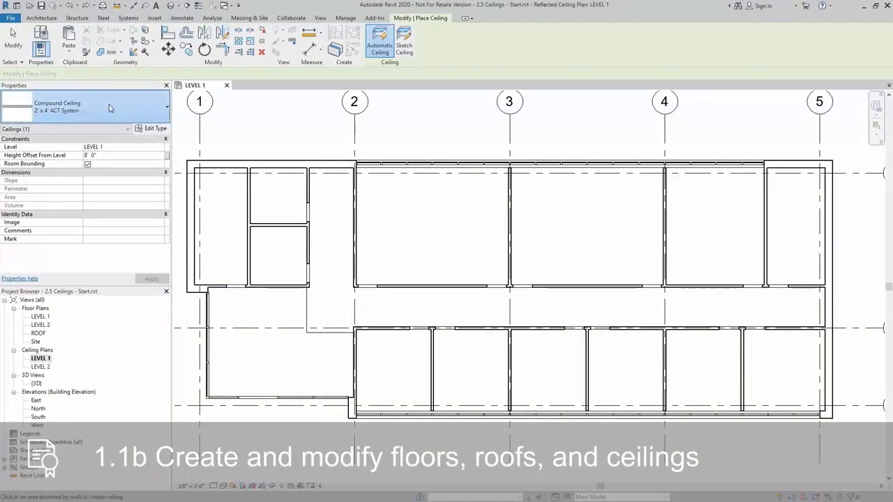
left_click(56, 184)
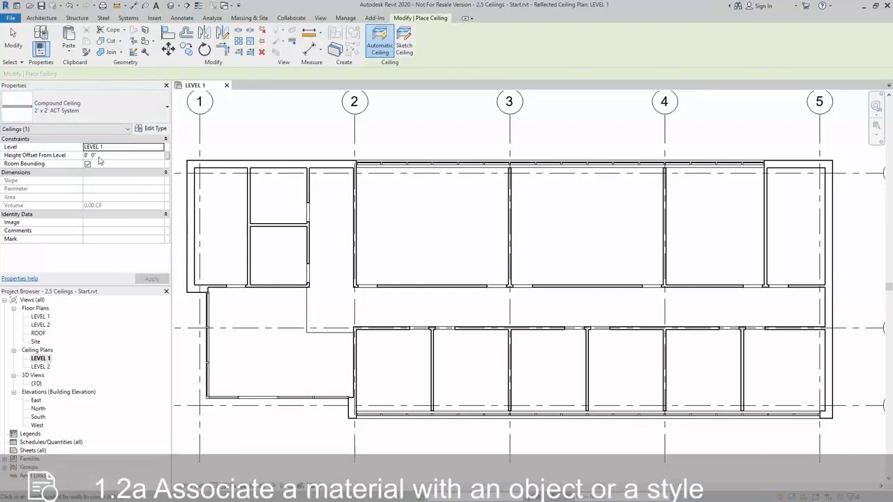
left_click(785, 380)
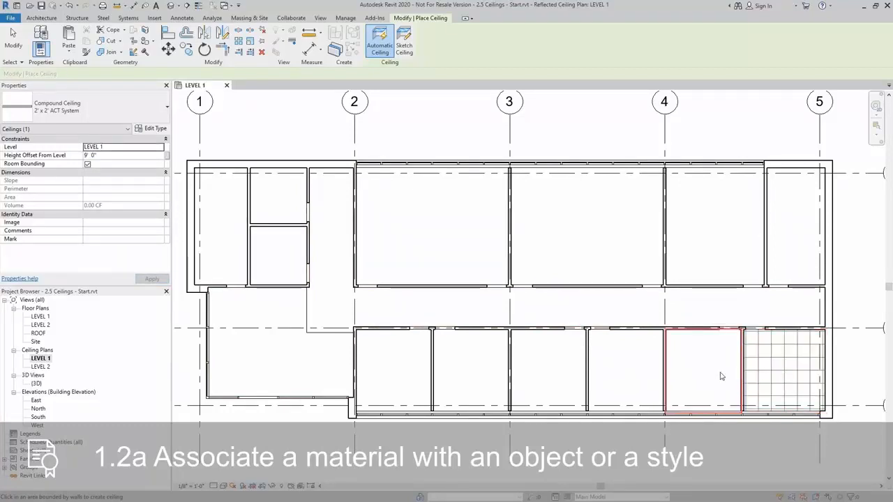
left_click(721, 377)
left_click(628, 370)
left_click(563, 371)
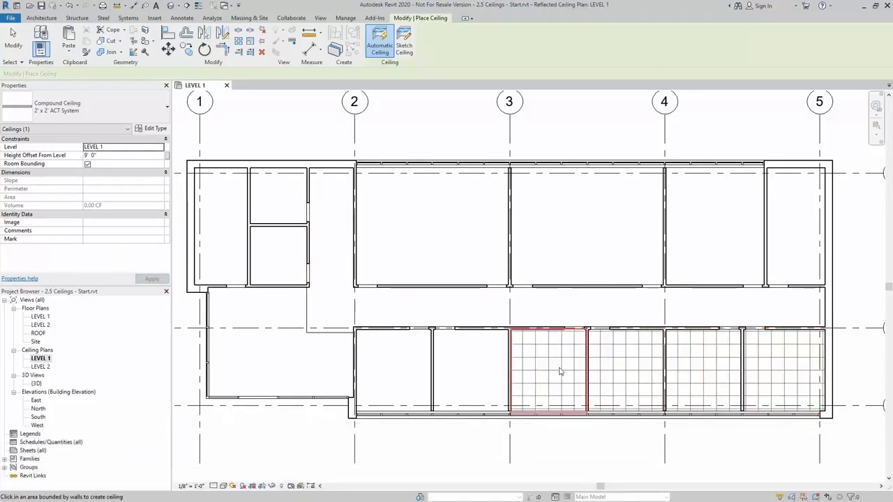
left_click(486, 378)
left_click(414, 377)
Step: Place the same automatic ceilings in the three large rooms on the north side, between grid 2 and just past grid 4
left_click(693, 206)
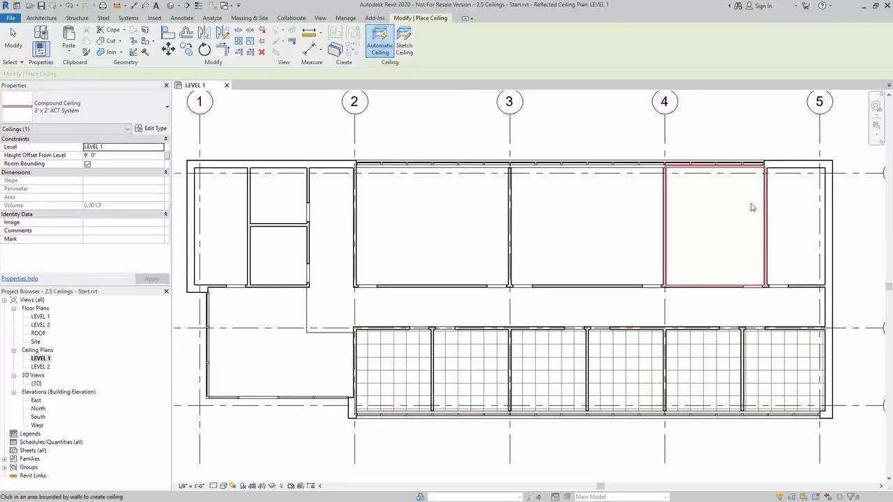
left_click(629, 218)
left_click(453, 221)
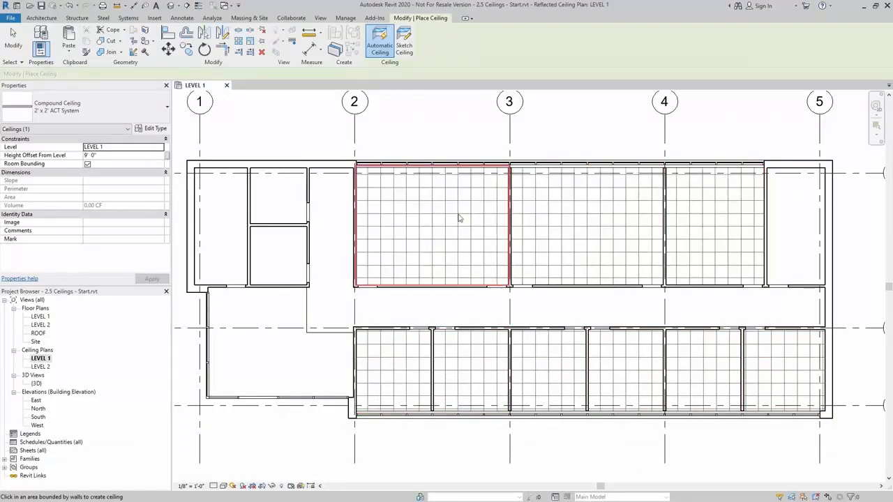
Step: Start a sketched ceiling of type GWB on Mtl. Stud and draw its boundary down the west wall of the hallway beside grid 2
left_click(404, 43)
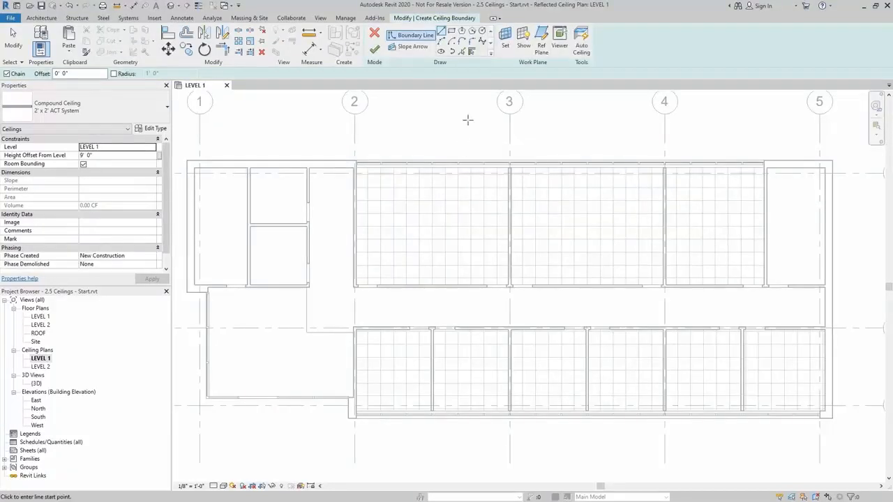
left_click(83, 106)
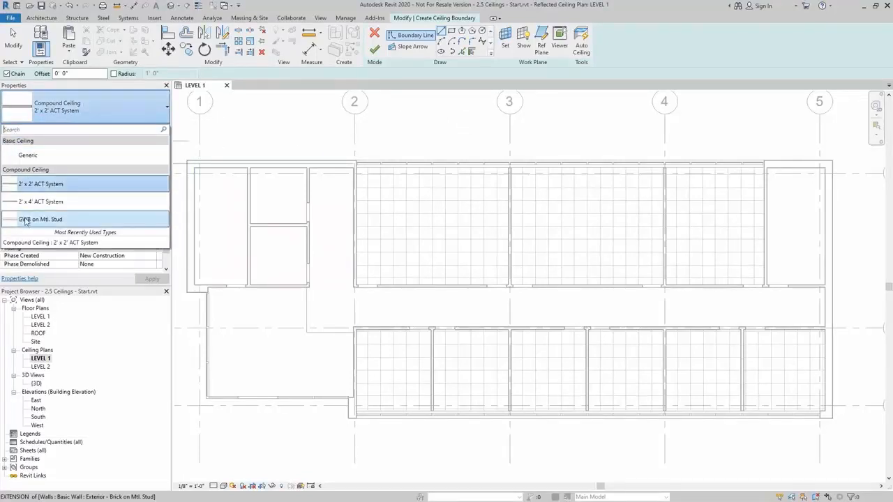
left_click(40, 219)
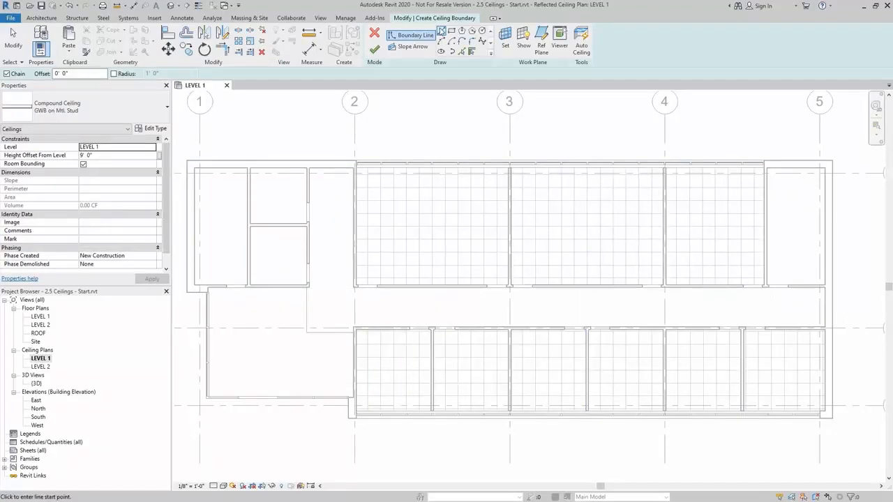
scroll(314, 168, "up", 2)
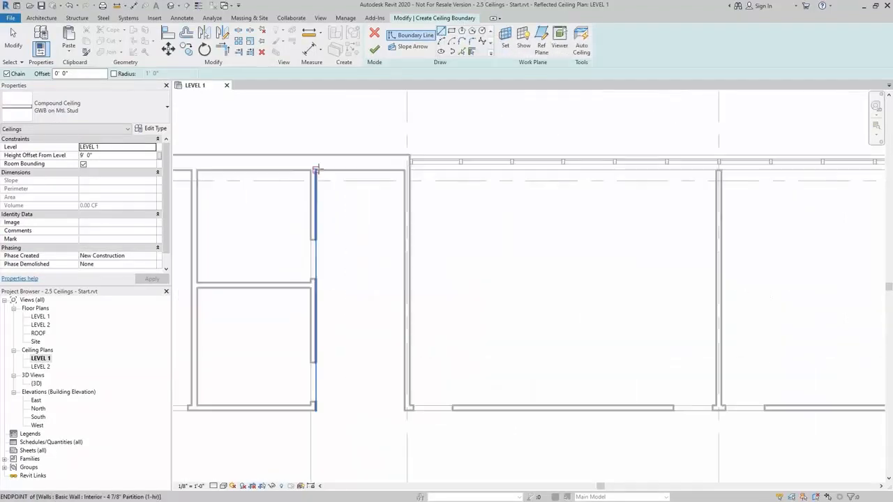
left_click(316, 170)
scroll(315, 406, "up", 1)
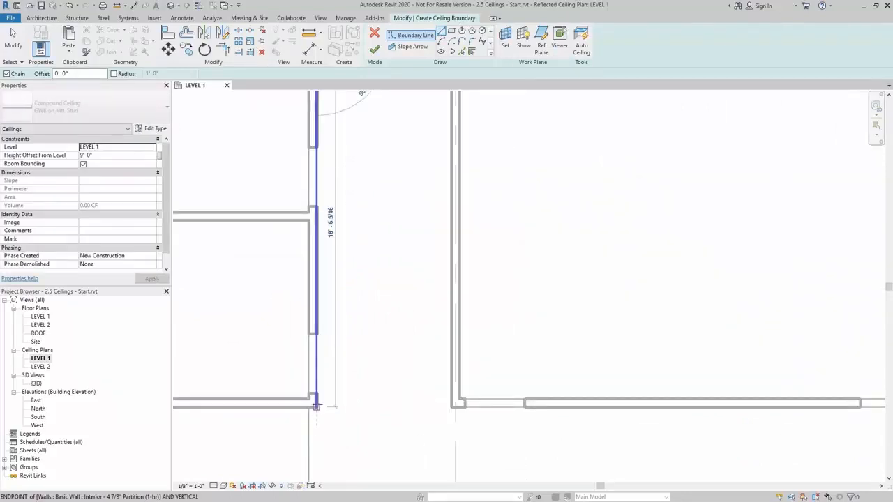
left_click(317, 406)
left_click(309, 408)
Step: Continue the ceiling boundary along the floor edge to the wall corner at grids 2 and B, then along the corridor's south wall
scroll(329, 393, "down", 1)
middle_click_drag(328, 393, 331, 278)
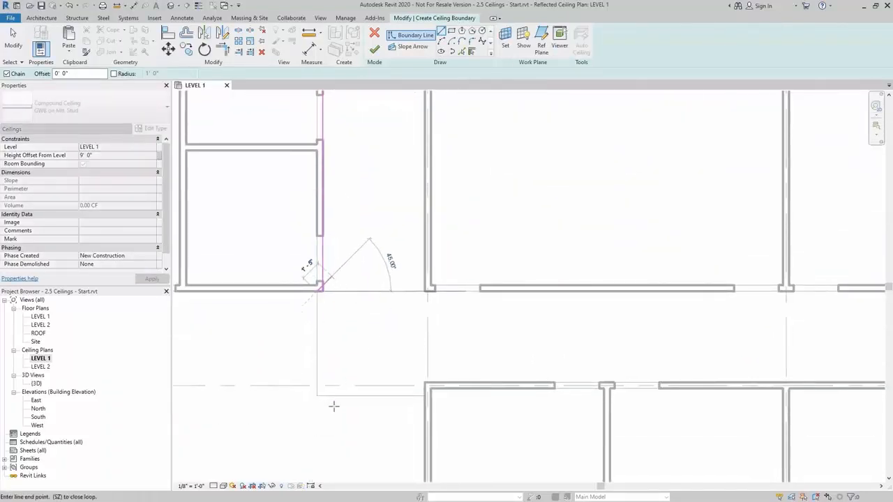
left_click(317, 395)
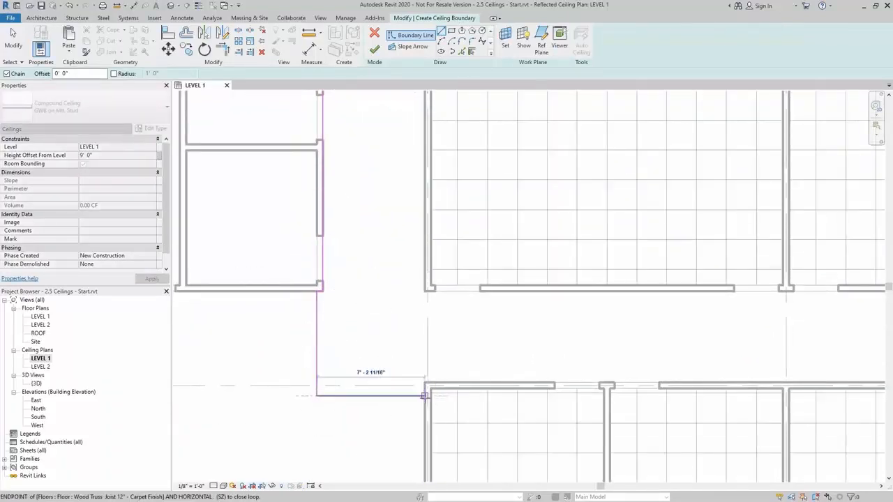
left_click(425, 396)
left_click(425, 383)
scroll(453, 354, "down", 2)
middle_click_drag(692, 313, 259, 328)
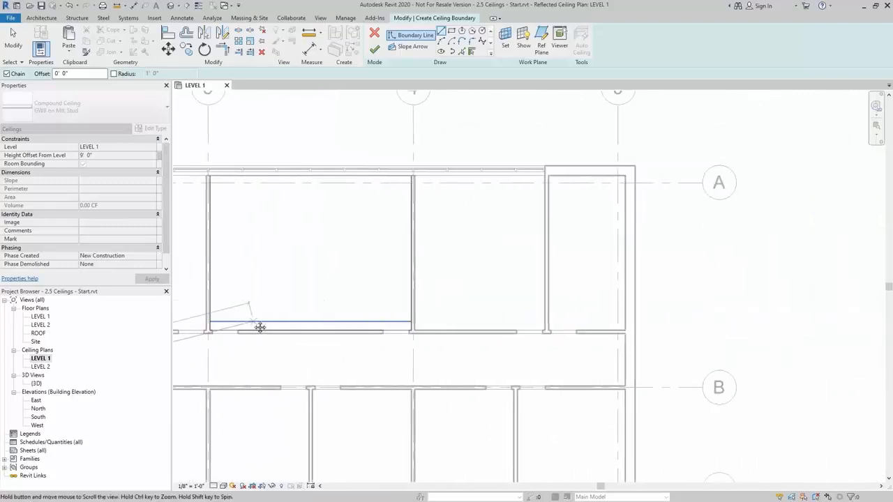
scroll(328, 370, "up", 3)
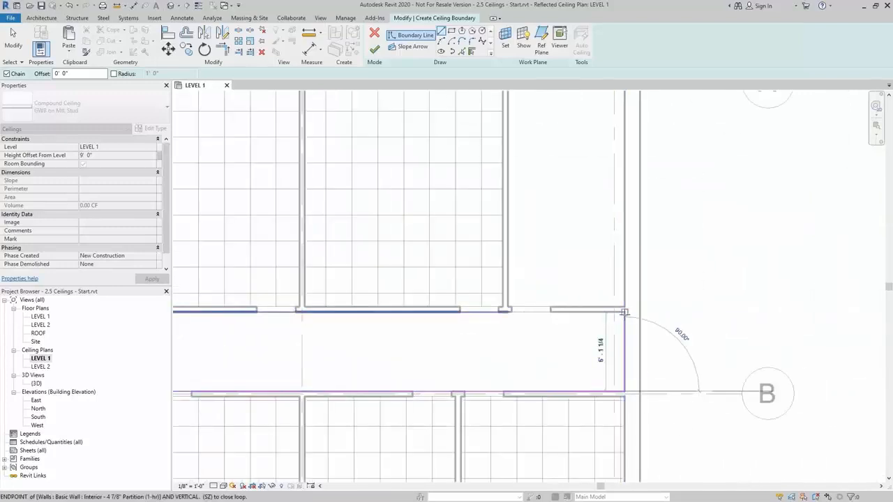
Step: Close the ceiling boundary up the corridor's east end, back along its north wall and around the hallway's east and north walls
left_click(624, 312)
scroll(482, 354, "down", 4)
middle_click_drag(482, 354, 807, 345)
scroll(807, 345, "down", 1)
scroll(418, 330, "up", 7)
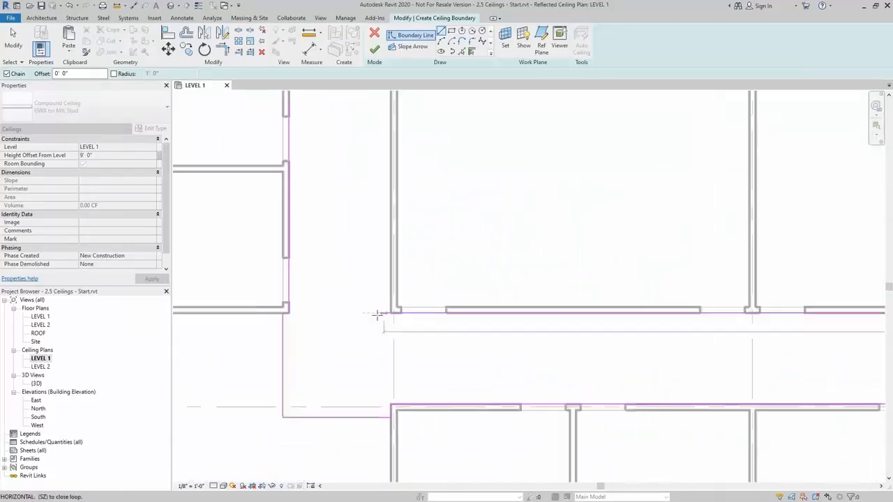
left_click(391, 311)
scroll(382, 296, "down", 5)
scroll(382, 191, "up", 2)
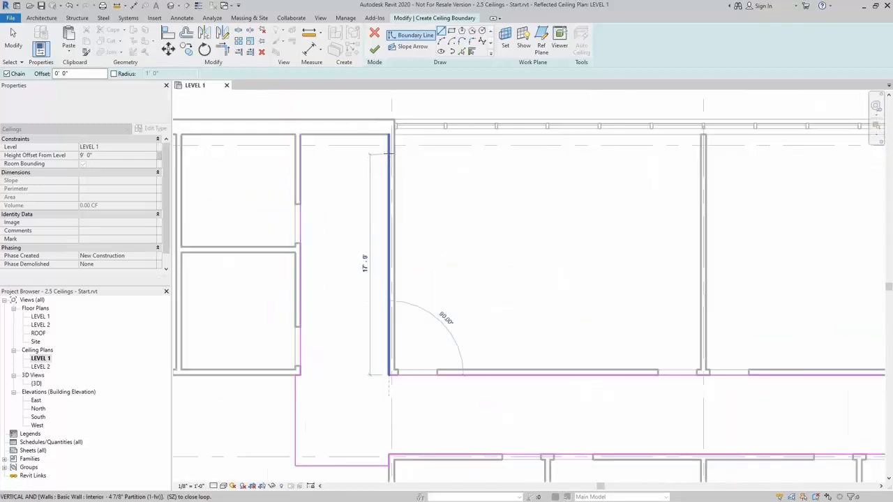
left_click(388, 143)
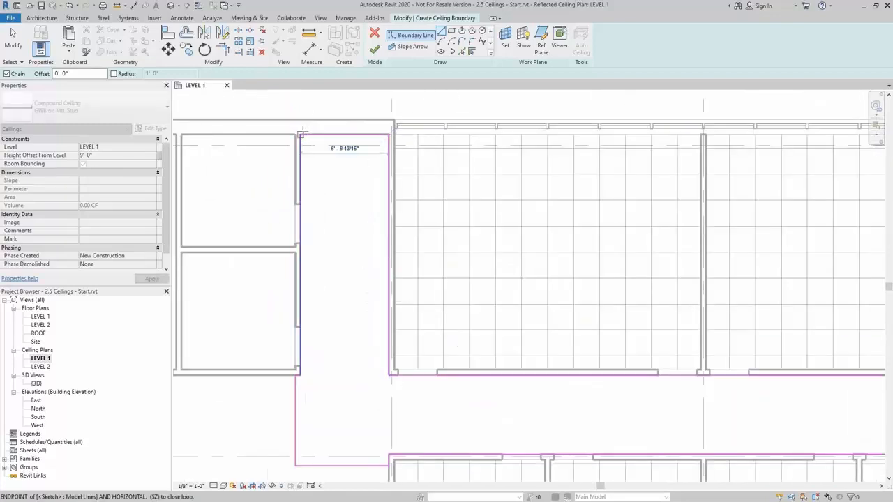
left_click(302, 133)
scroll(379, 139, "down", 5)
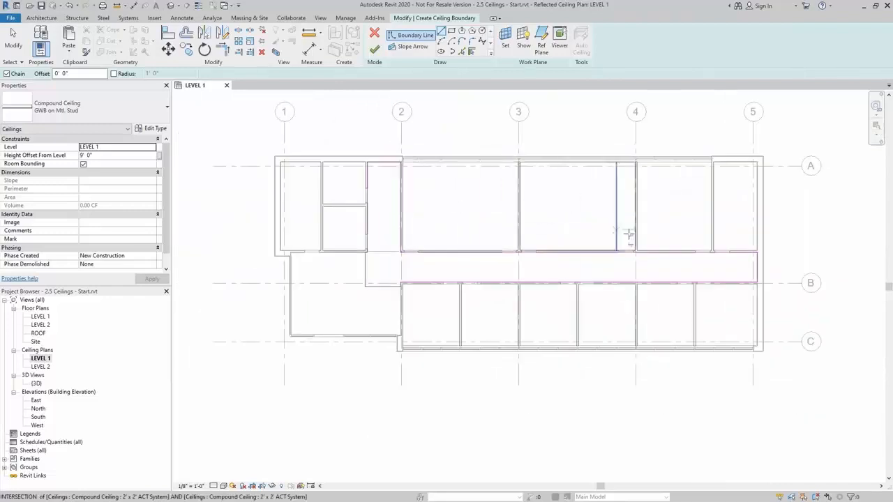
Step: Select the whole boundary chain to check that it forms a closed loop, and finish the GWB corridor ceiling
key("Escape")
scroll(691, 250, "up", 2)
key("Tab")
left_click(694, 255)
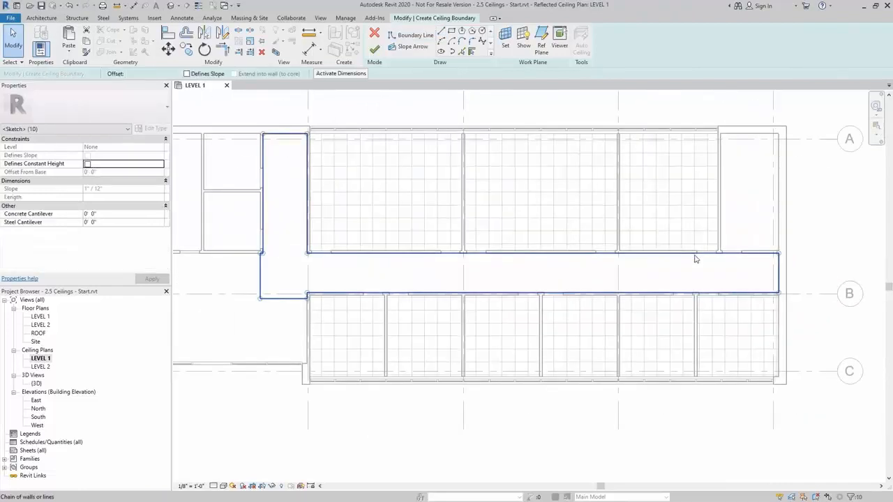
left_click(574, 268)
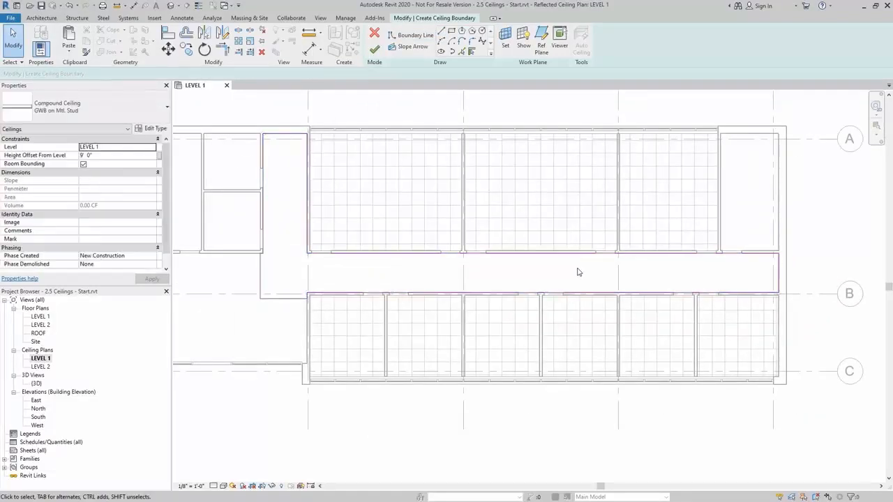
left_click(370, 52)
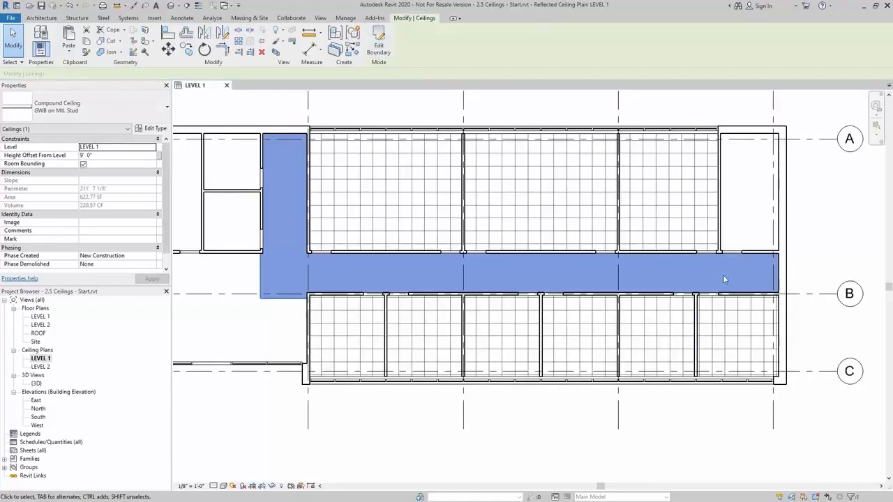
left_click(681, 279)
Step: Move a horizontal grid line of the ceiling in the second room east of grid 2, south of the corridor, upward to shift the tile pattern
middle_click_drag(254, 335, 279, 335)
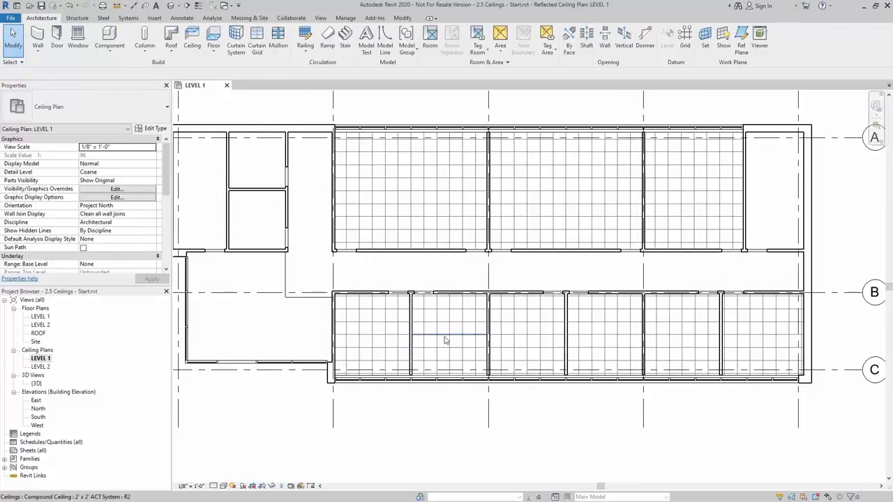
left_click(450, 335)
scroll(448, 335, "up", 3)
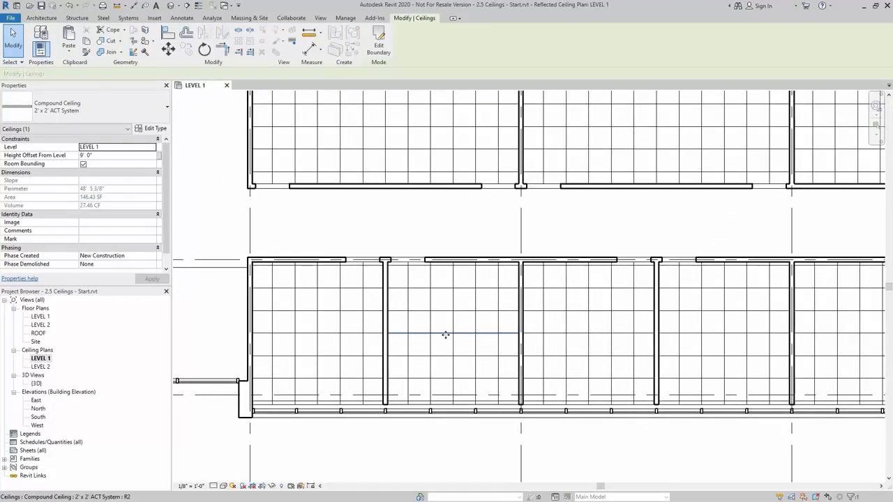
scroll(535, 343, "up", 2)
scroll(525, 346, "up", 2)
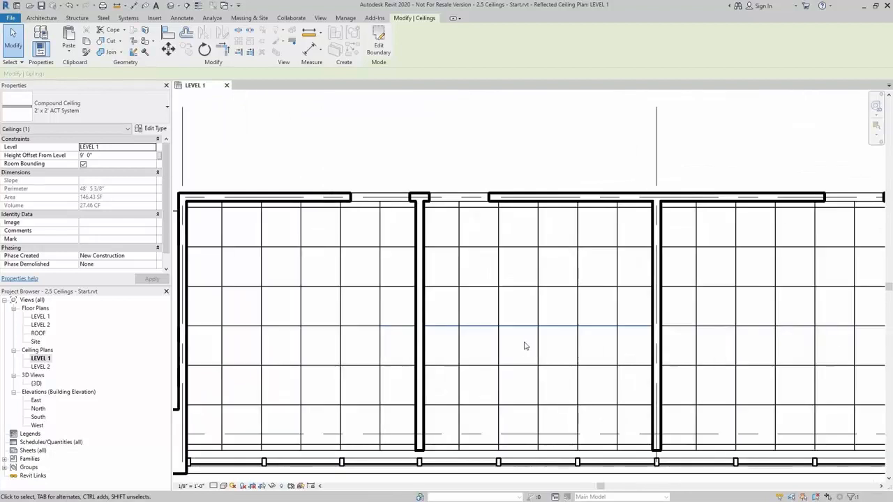
key("m")
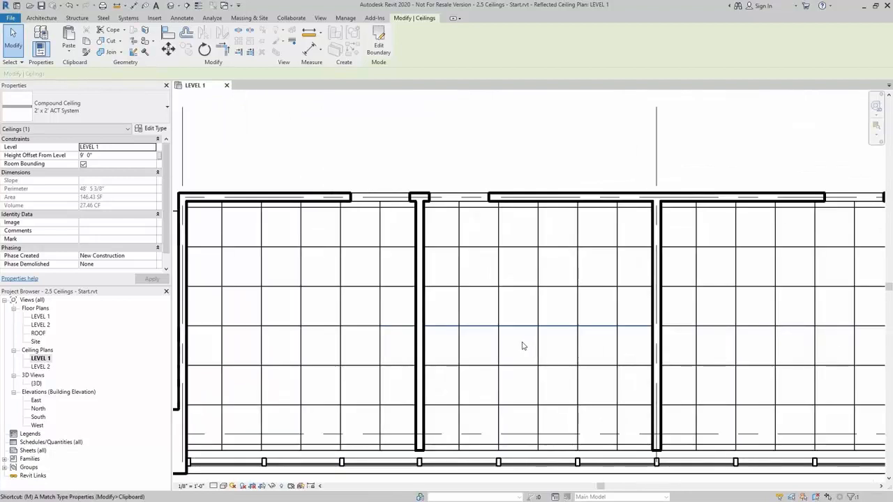
key("v")
left_click(524, 344)
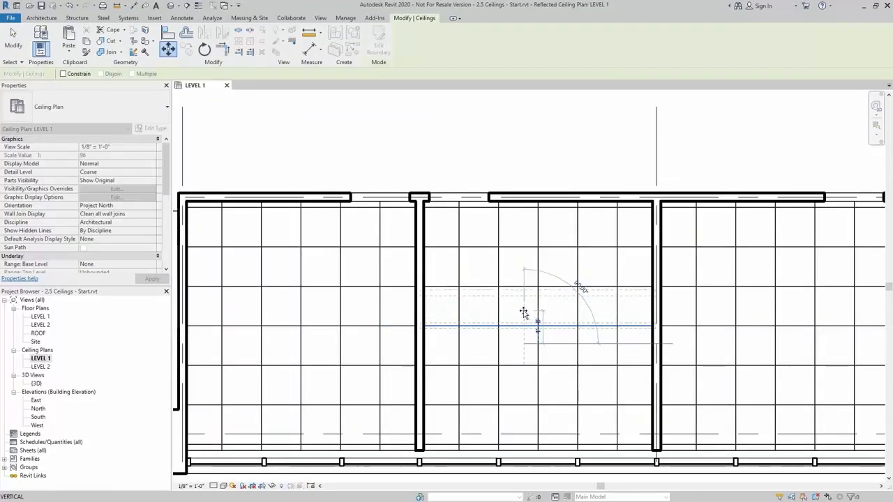
left_click(524, 312)
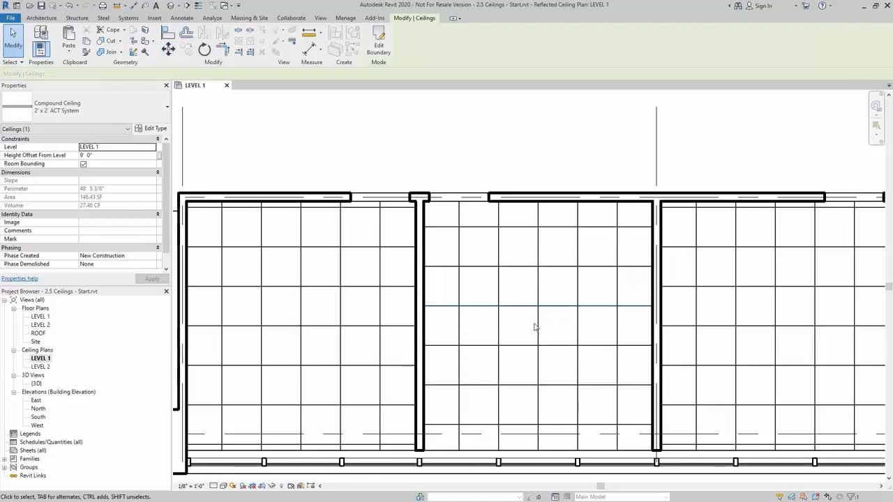
Step: Move a vertical grid line of the same room's ceiling 1' to the west
left_click(539, 327)
key("m")
key("v")
left_click(532, 326)
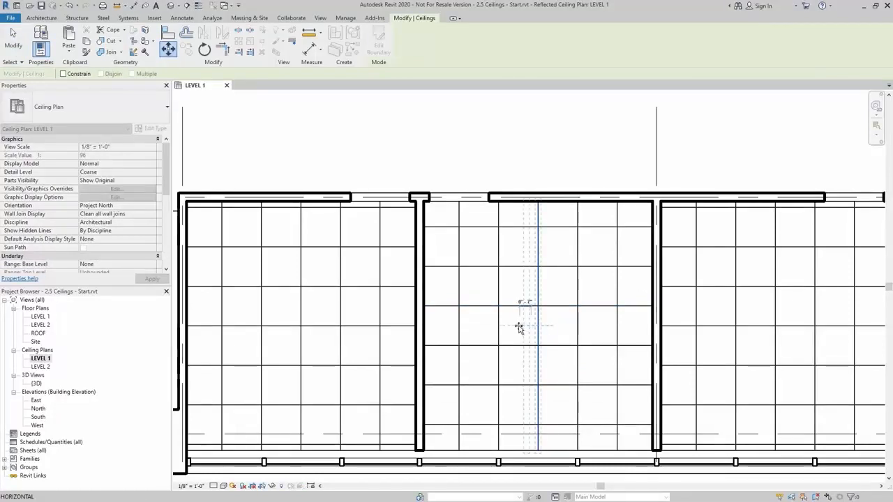
type("1")
key("Return")
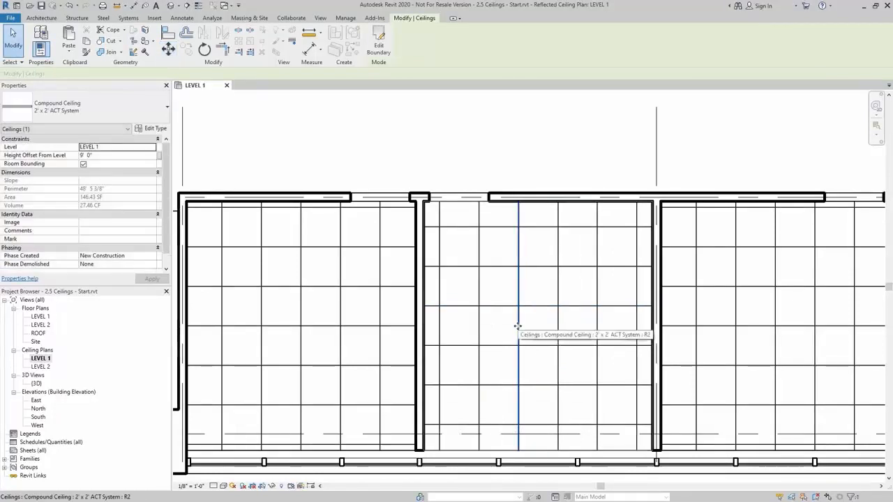
middle_click_drag(586, 311, 454, 310)
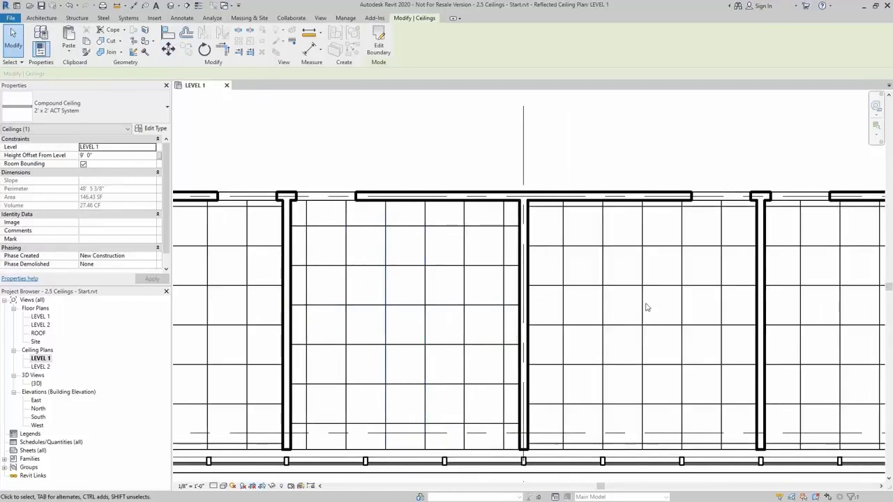
key("Escape")
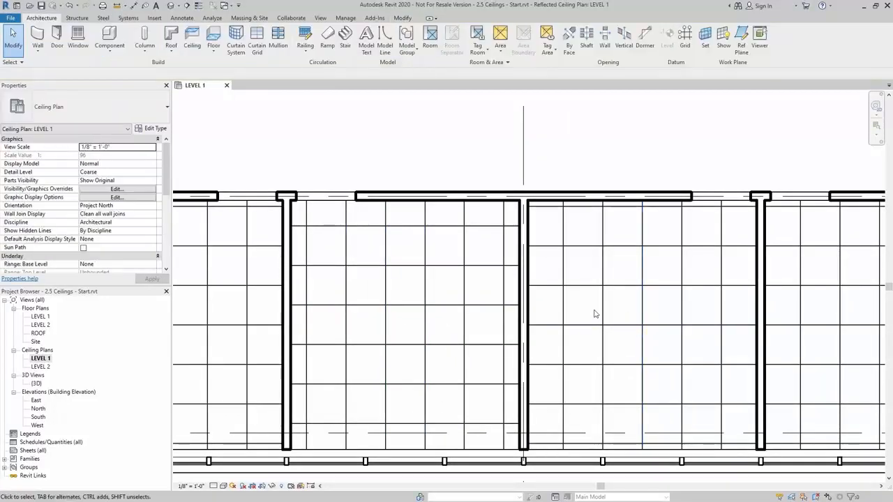
Step: Select the GWB corridor ceiling and examine its extent across the plan
scroll(593, 314, "down", 2)
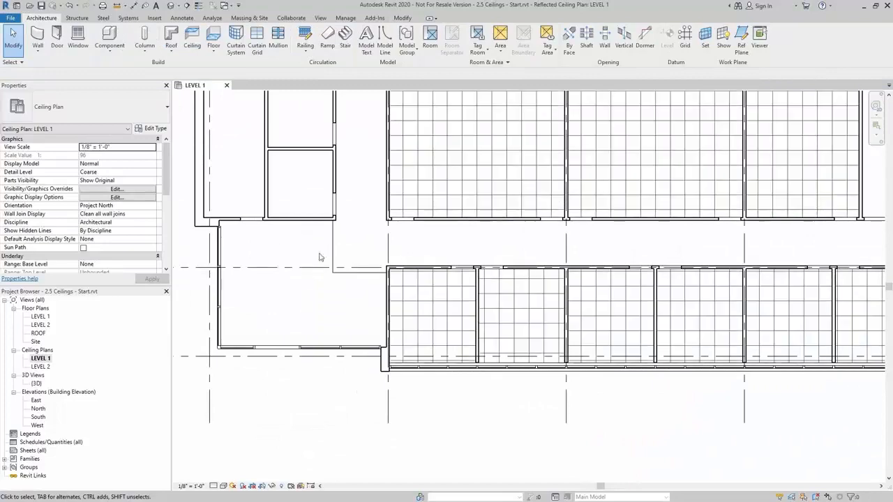
scroll(324, 252, "down", 2)
left_click(441, 327)
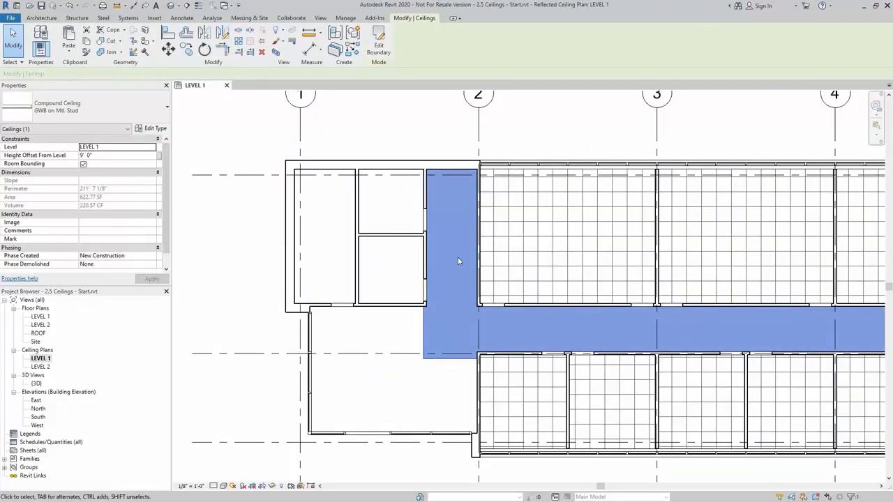
scroll(602, 315, "down", 2)
scroll(813, 326, "up", 2)
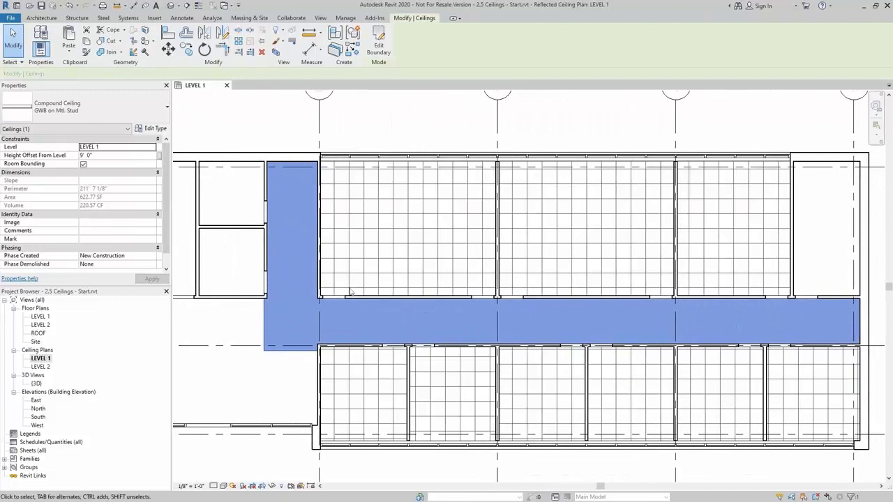
Step: In the GWB on Mtl. Stud ceiling type's structure, duplicate the Finish 2 [5] layer's gypsum material as "Gypsum Wall Board - Ceiling"
left_click(160, 131)
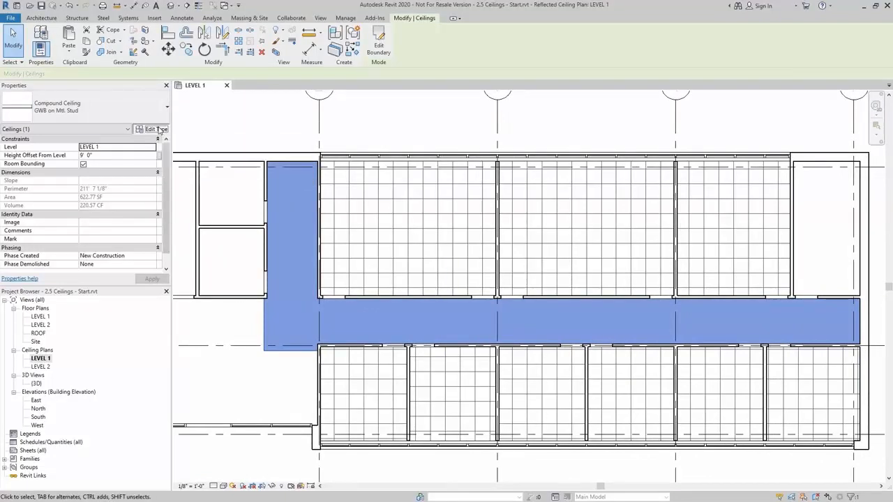
left_click(380, 207)
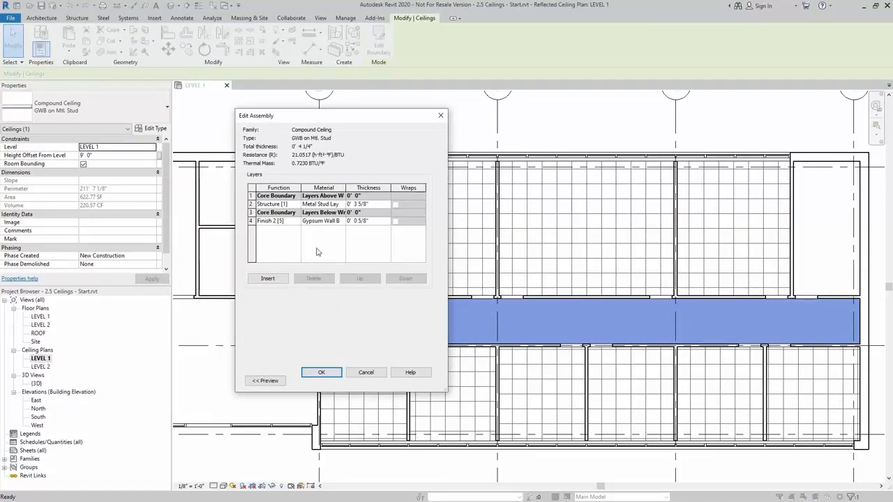
left_click(250, 221)
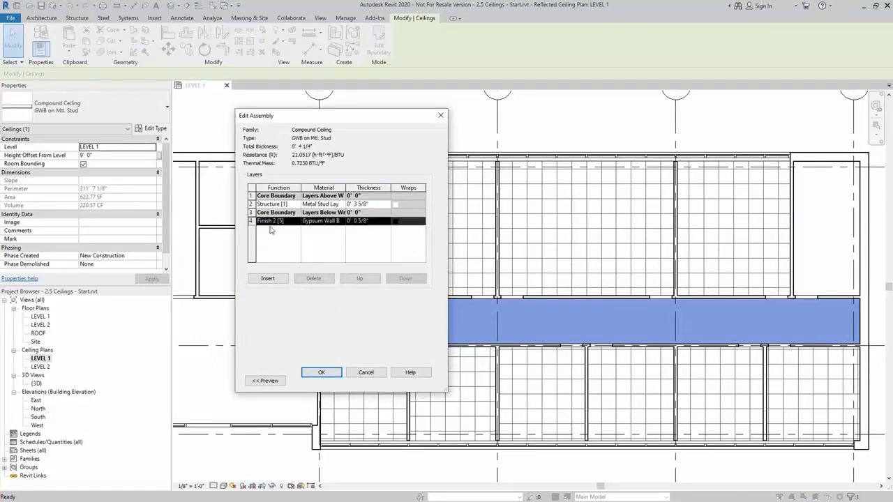
left_click(337, 221)
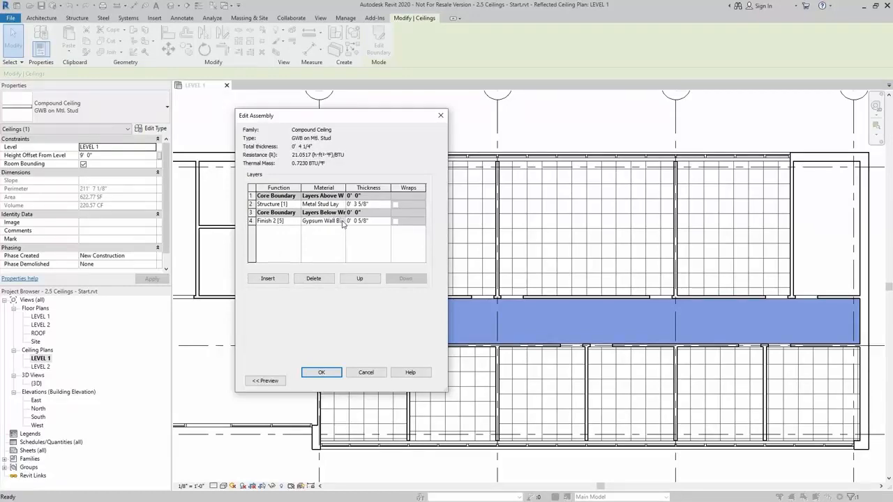
left_click(341, 221)
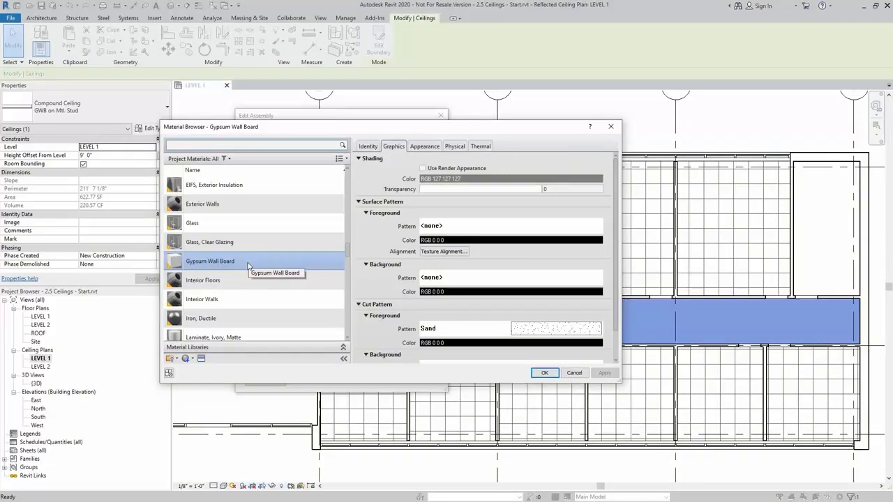
right_click(245, 264)
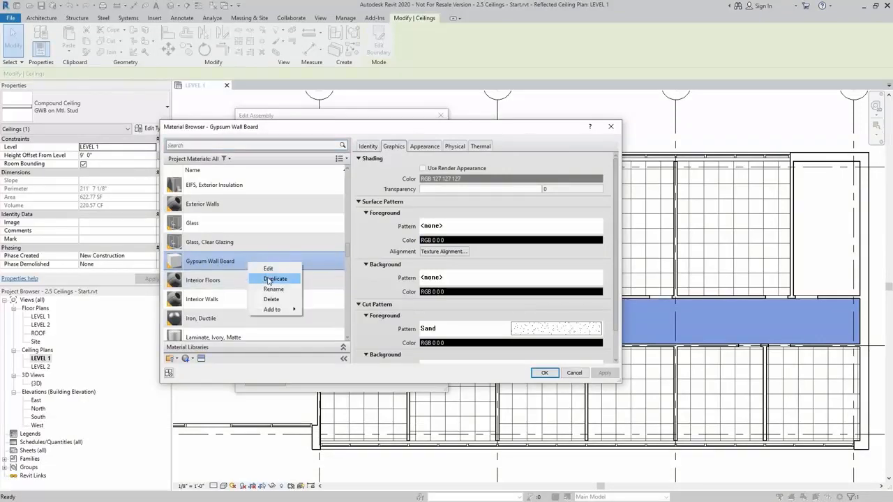
left_click(270, 279)
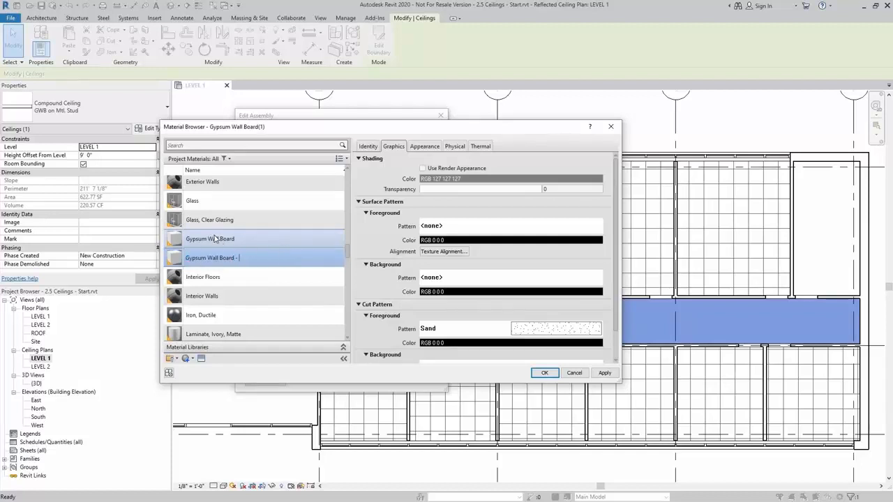
key("Return")
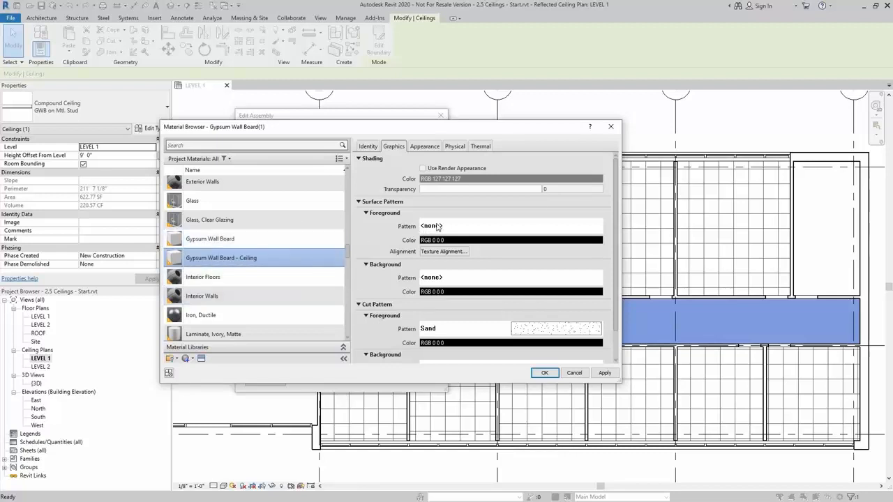
Step: Set the new ceiling material's foreground surface pattern to Sand - Dense and apply the material to the corridor ceiling type
left_click(494, 227)
scroll(412, 252, "down", 8)
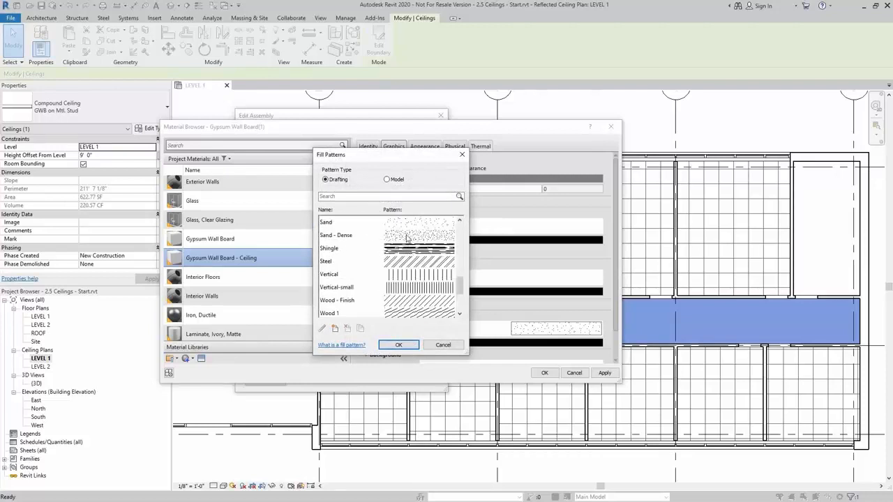
left_click(408, 238)
left_click(400, 346)
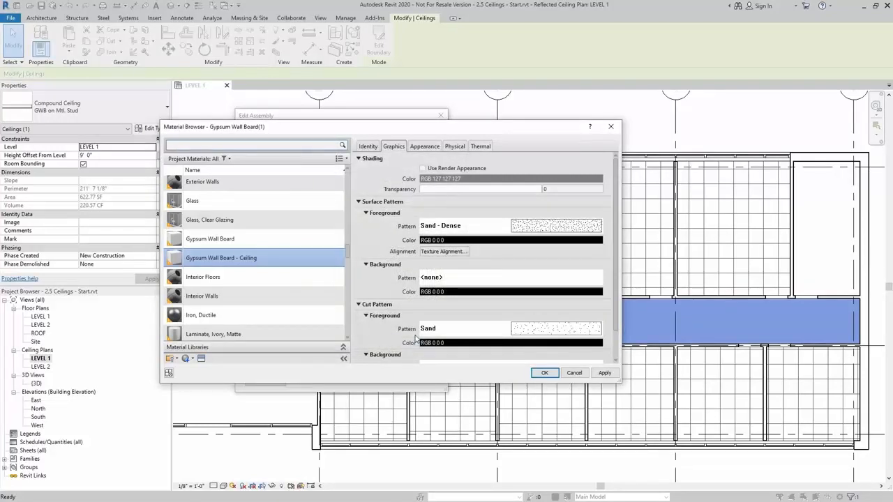
left_click(547, 373)
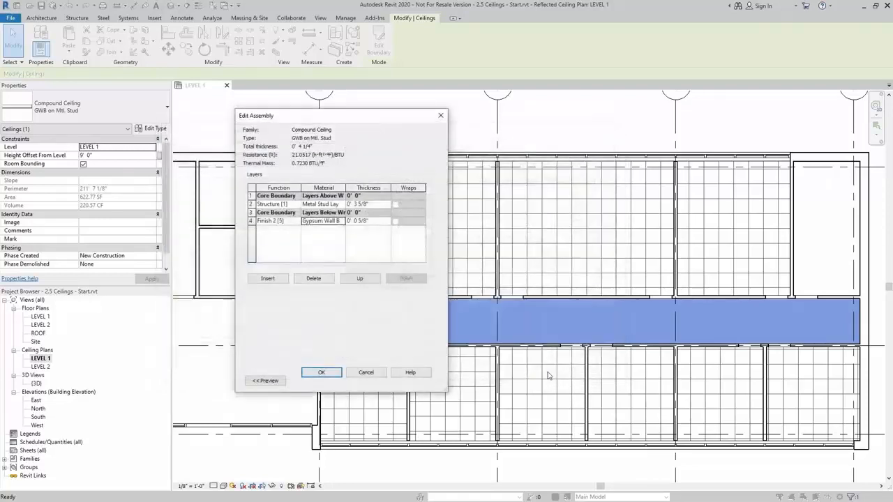
left_click(320, 374)
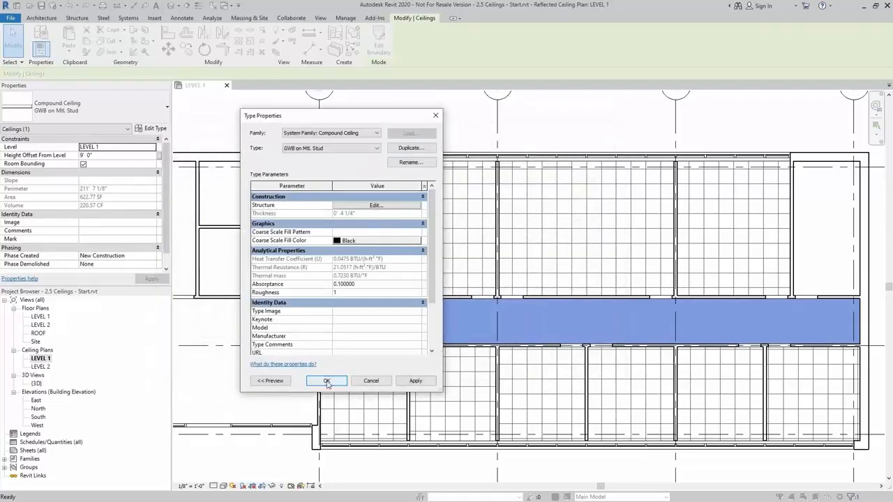
left_click(325, 378)
left_click(244, 334)
middle_click_drag(244, 325, 256, 320)
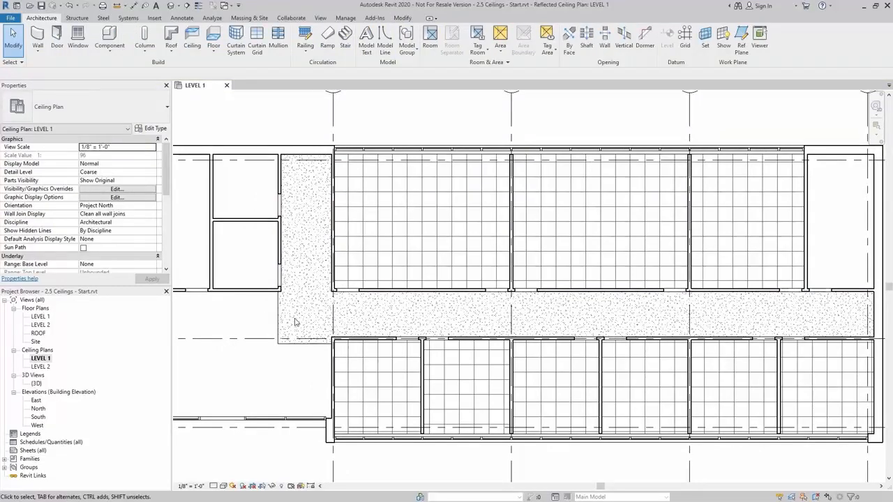
scroll(295, 319, "down", 2)
middle_click_drag(272, 370, 303, 375)
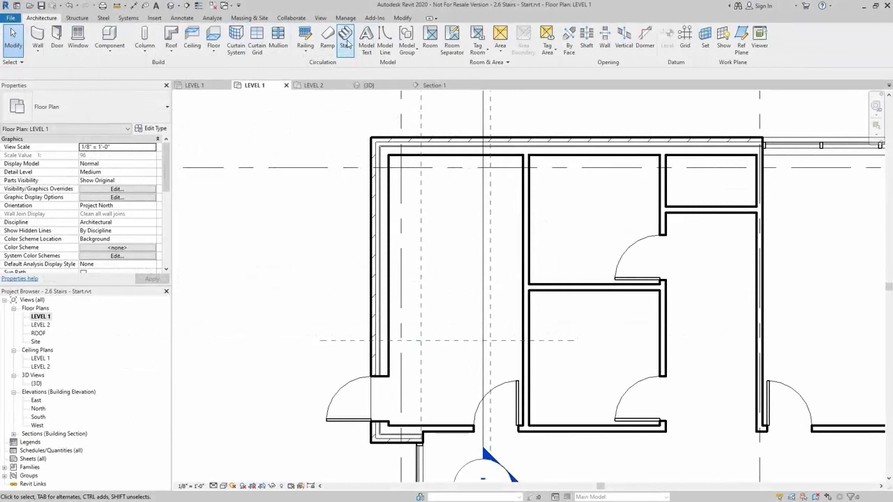
Step: Start a stair on LEVEL 1 and draw a 10-riser first run northward along the stairwell's eastern reference plane, about 8'-3" long
left_click(345, 38)
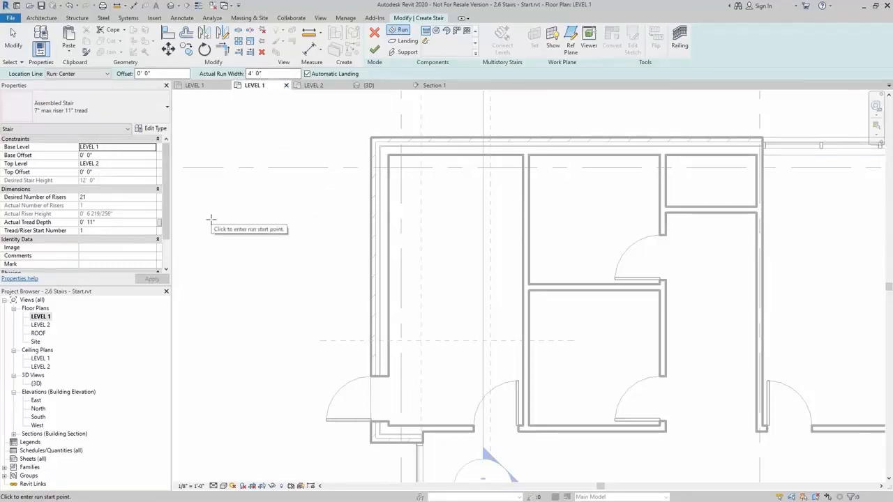
left_click(491, 340)
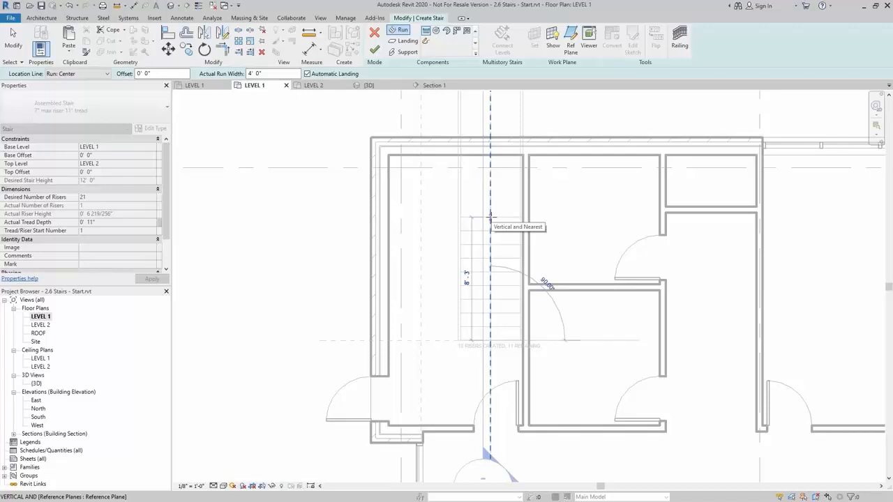
left_click(490, 216)
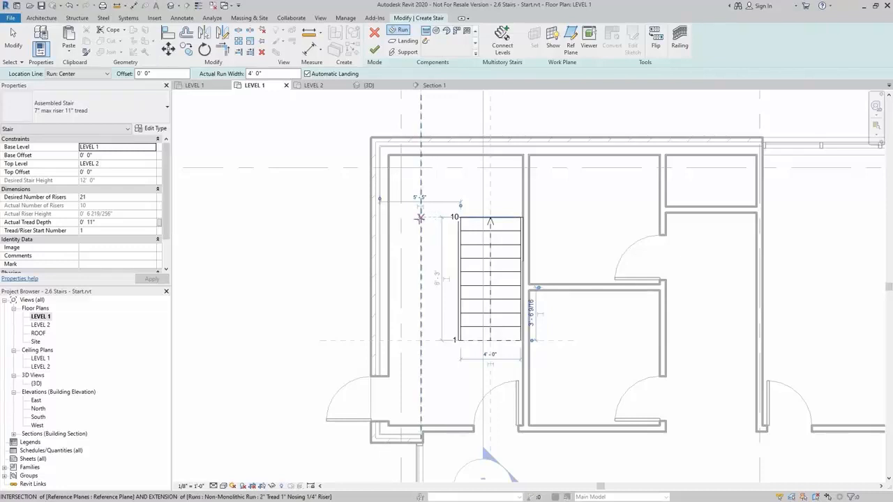
Step: Draw the second run southward along the western reference plane, about 9'-2" long with 11 risers, and finish the stair
left_click(420, 218)
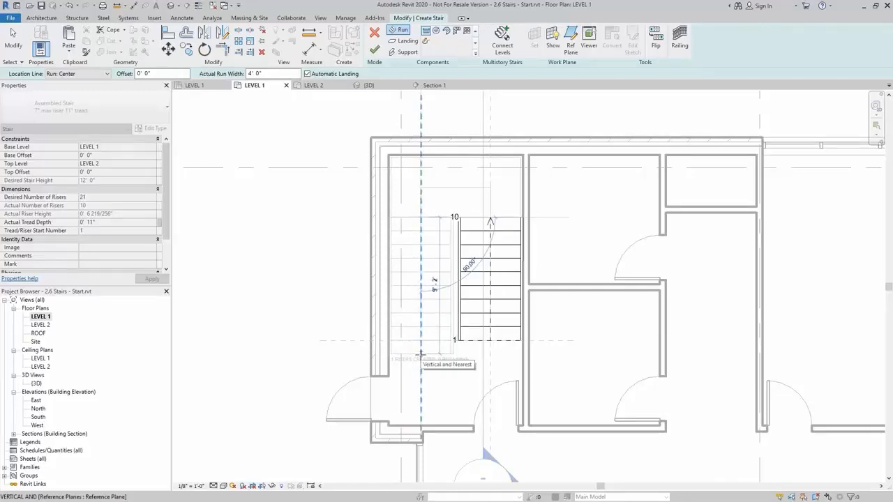
left_click(421, 355)
key("Escape")
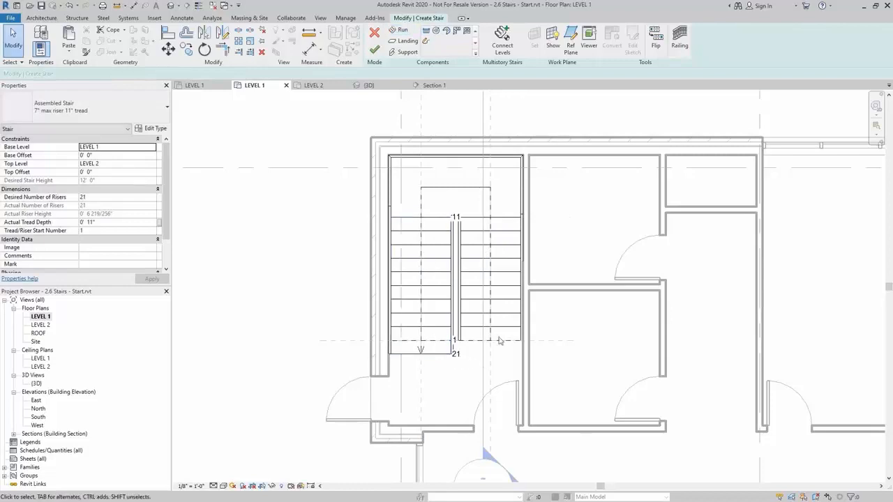
left_click(375, 49)
Step: Select the new stair's outer and inner railings in turn in plan to examine how each one runs
scroll(482, 324, "up", 2)
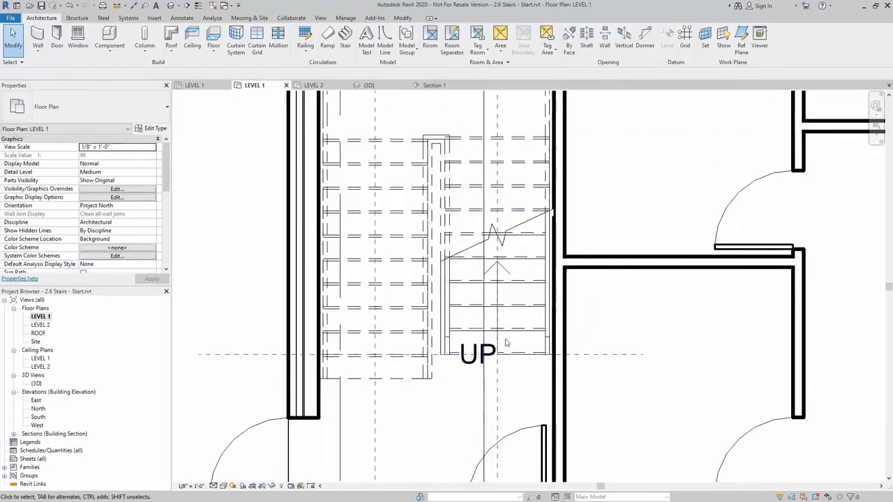
left_click(548, 344)
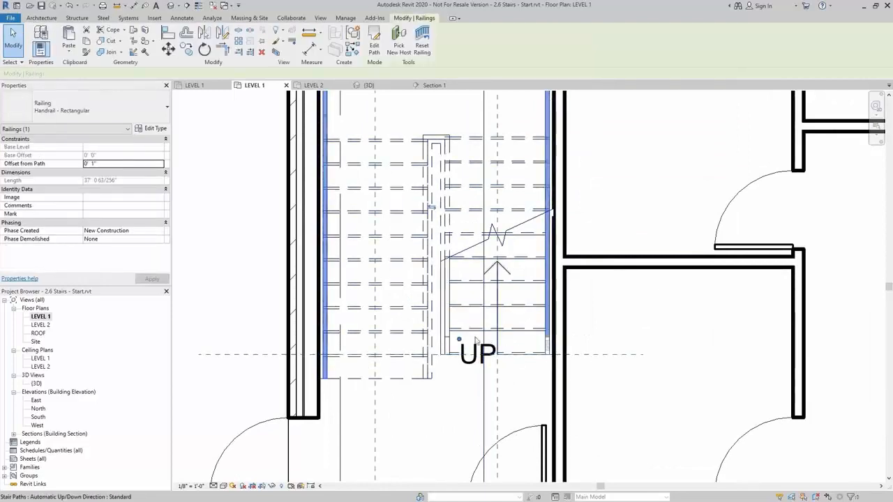
left_click(447, 349)
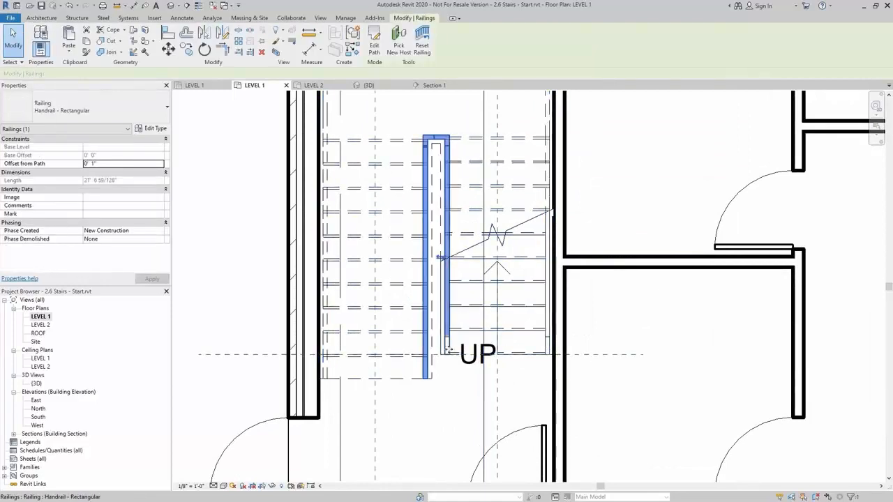
left_click(662, 377)
scroll(663, 370, "down", 2)
mouse_move(664, 371)
middle_mouse_down()
mouse_move(583, 277)
mouse_move(576, 303)
middle_mouse_up()
scroll(582, 277, "down", 1)
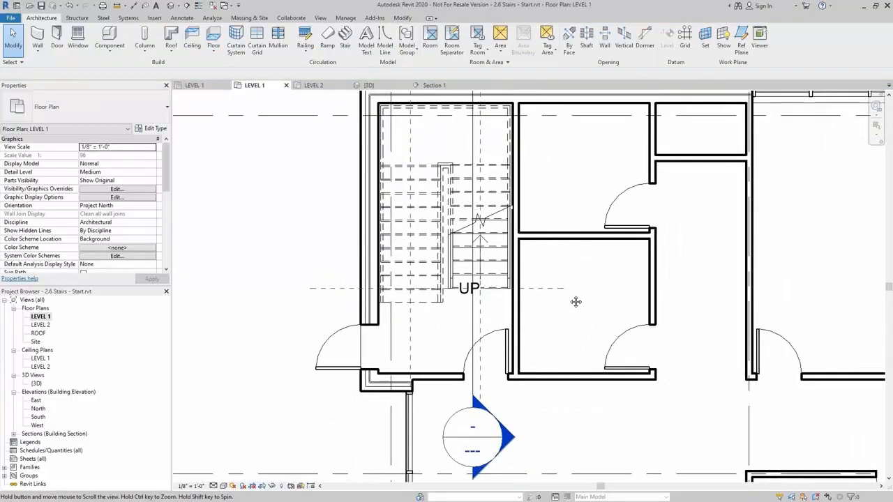
Step: Open the section view through the stair and change the outer railing's type to Guardrail - Pipe
double_click(480, 441)
scroll(602, 311, "up", 3)
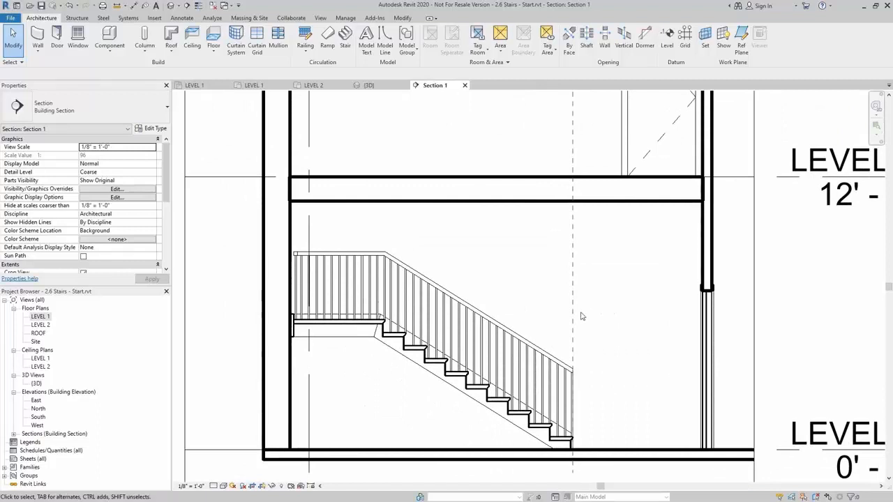
left_click(541, 340)
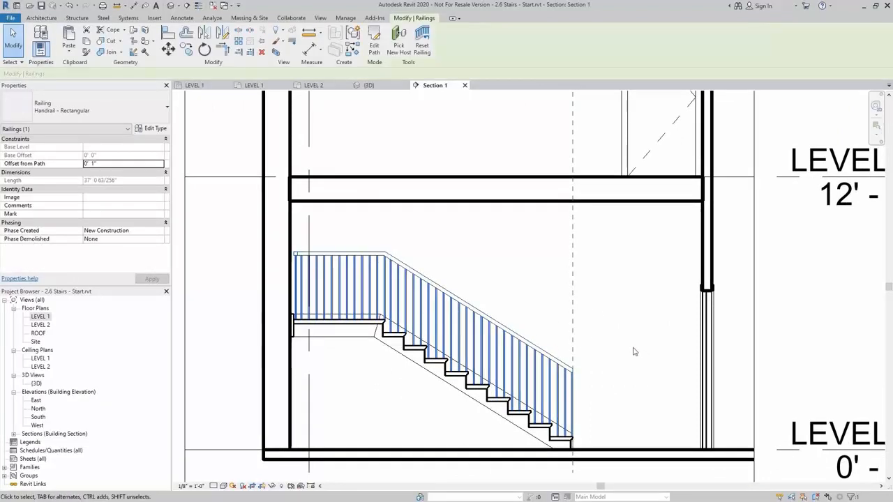
middle_click_drag(634, 351, 631, 348)
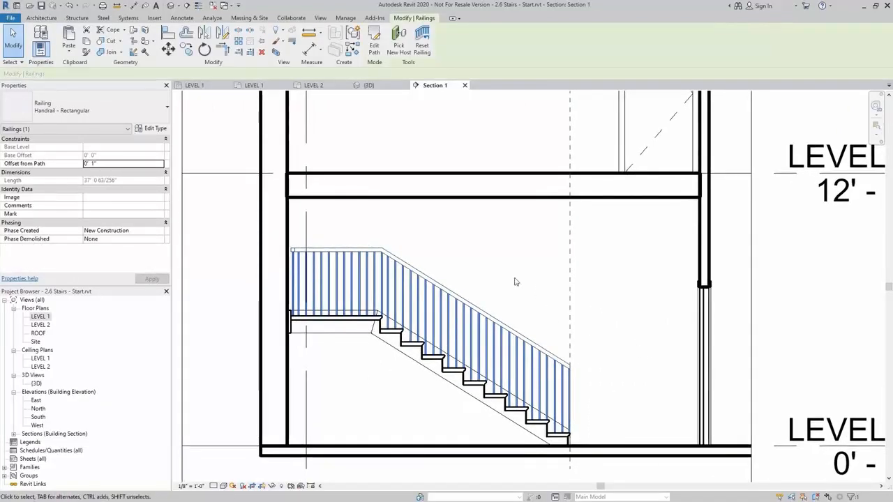
left_click(116, 117)
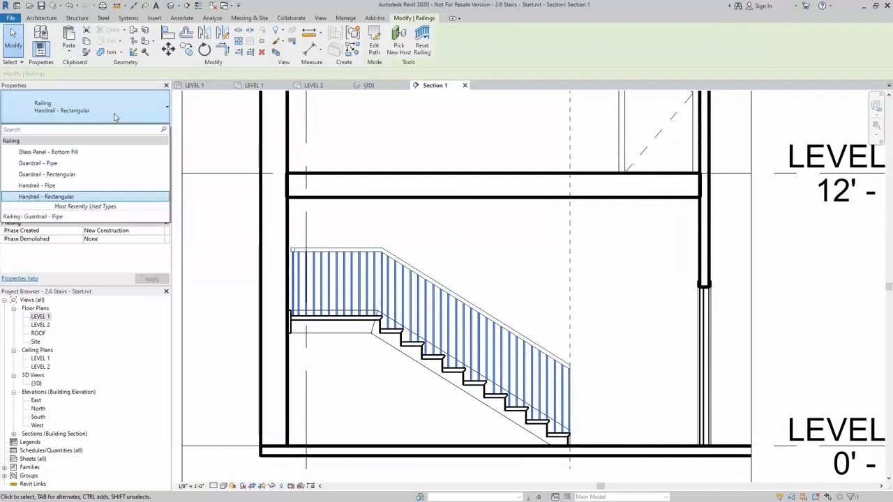
left_click(55, 163)
left_click(635, 394)
middle_click_drag(635, 394, 593, 396)
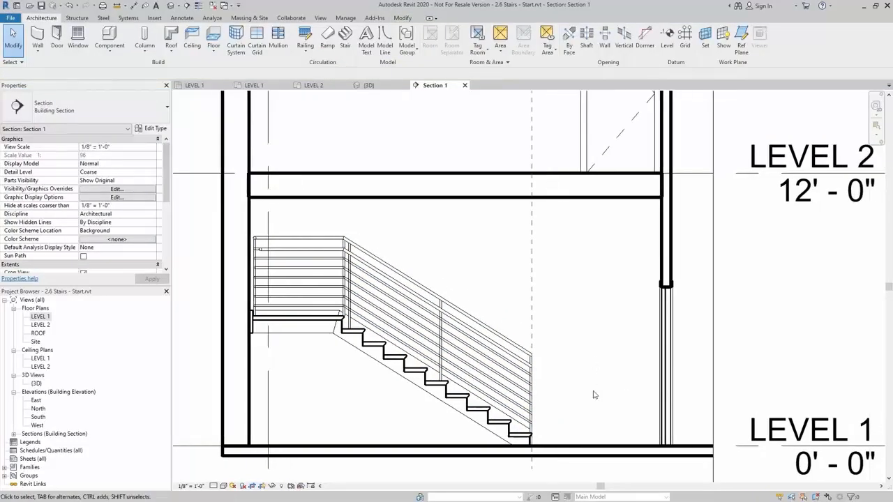
Step: Select only the handrail within the stair's outer pipe guardrail in the section and open its type properties
scroll(535, 409, "up", 2)
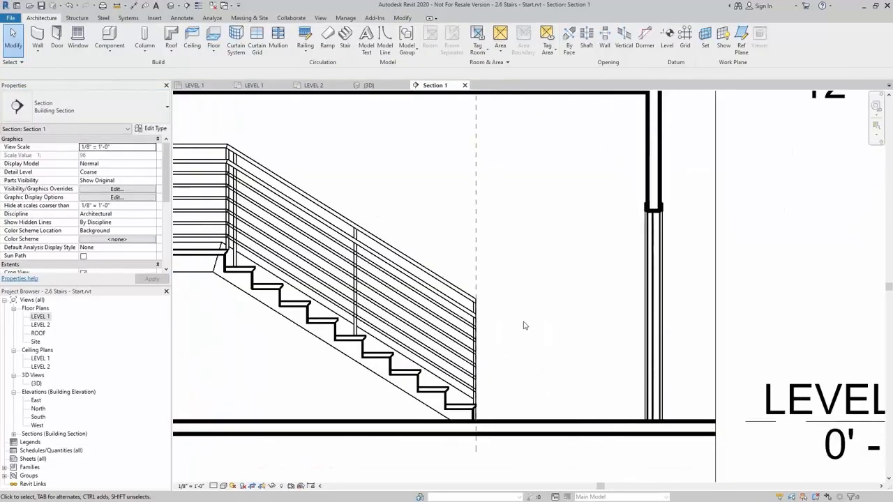
middle_click_drag(536, 317, 596, 328)
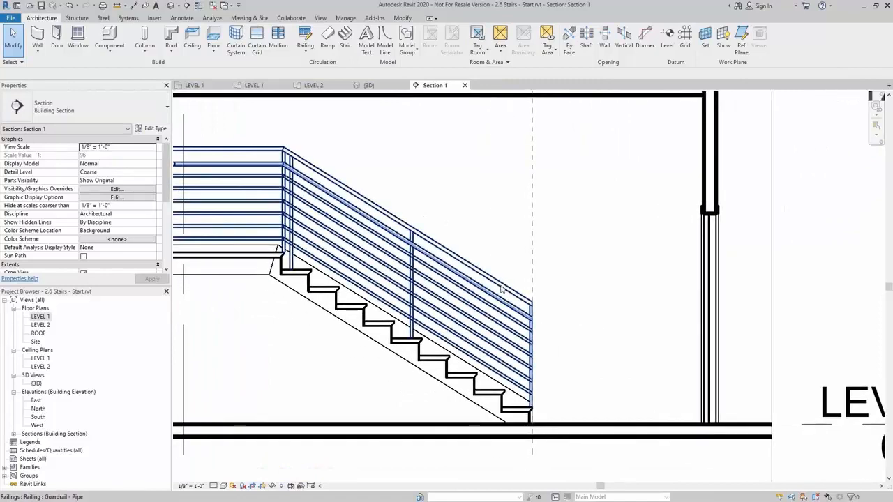
left_click(502, 289)
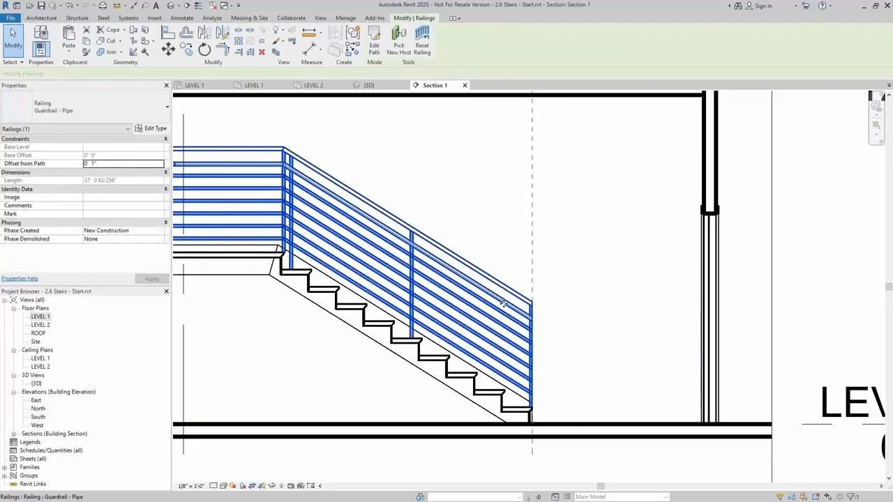
left_click(566, 338)
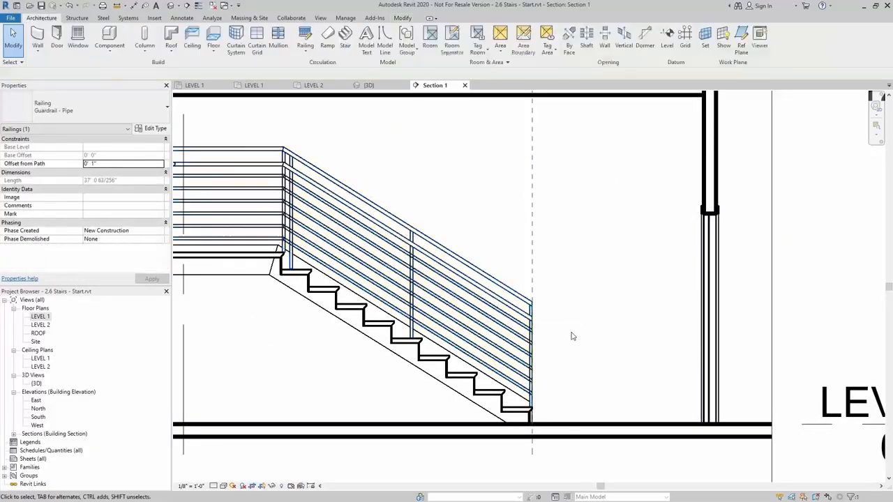
middle_click_drag(572, 336, 449, 322)
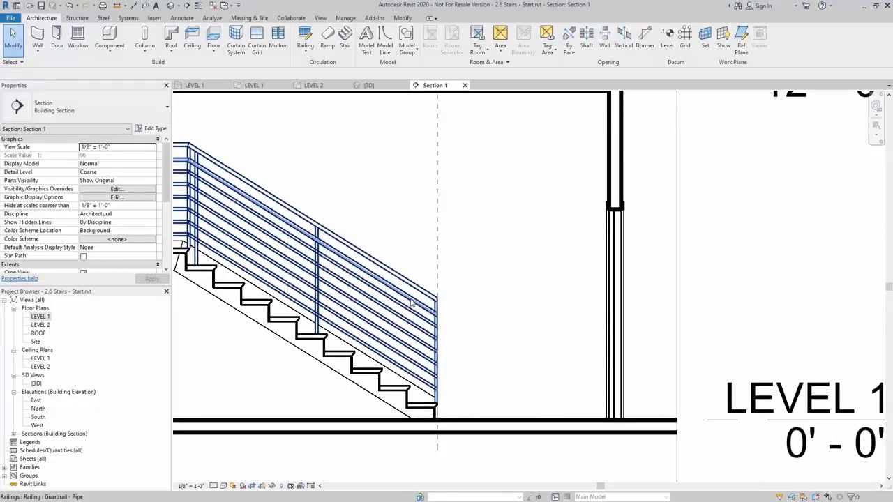
key("Tab")
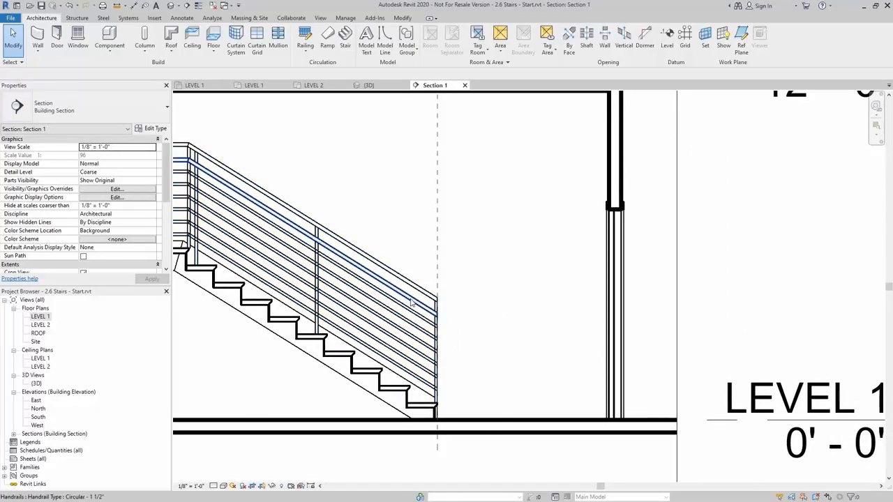
left_click(412, 301)
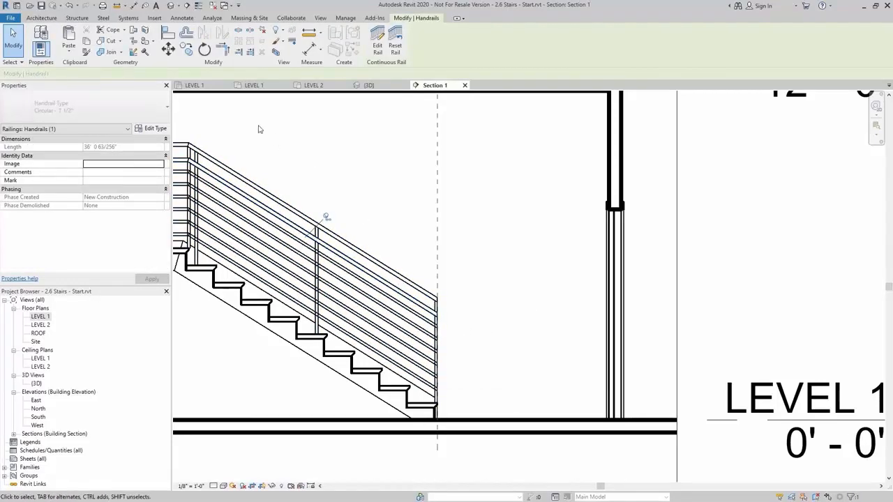
left_click(146, 130)
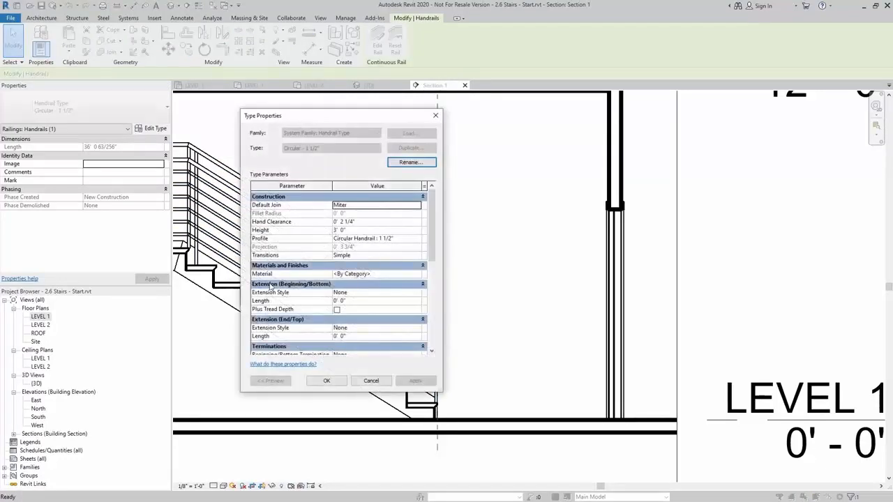
left_click_drag(329, 118, 329, 101)
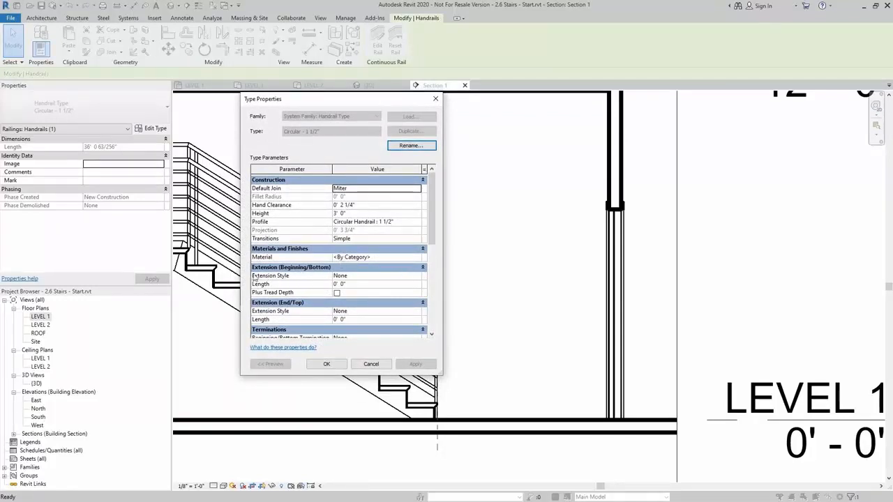
Step: Give the handrail type's beginning/bottom extension the Wall style, a 1'-0" length and the added tread depth
left_click(417, 276)
left_click(419, 276)
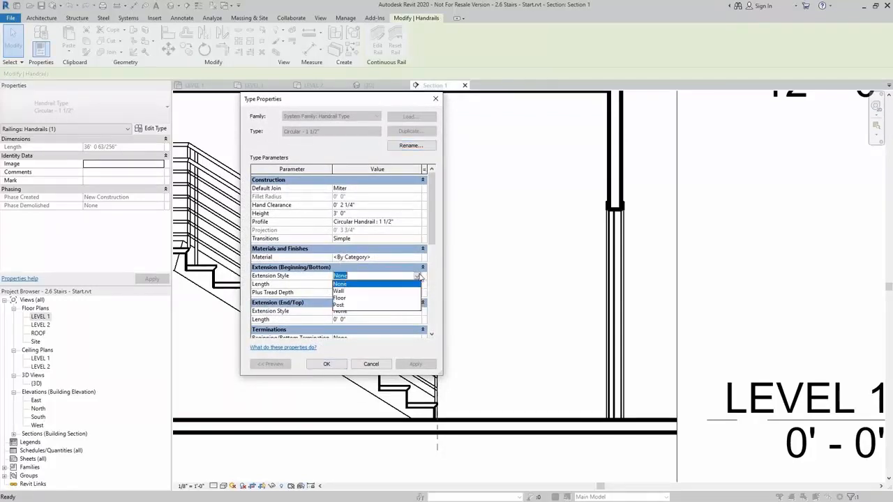
left_click(338, 291)
left_click(366, 284)
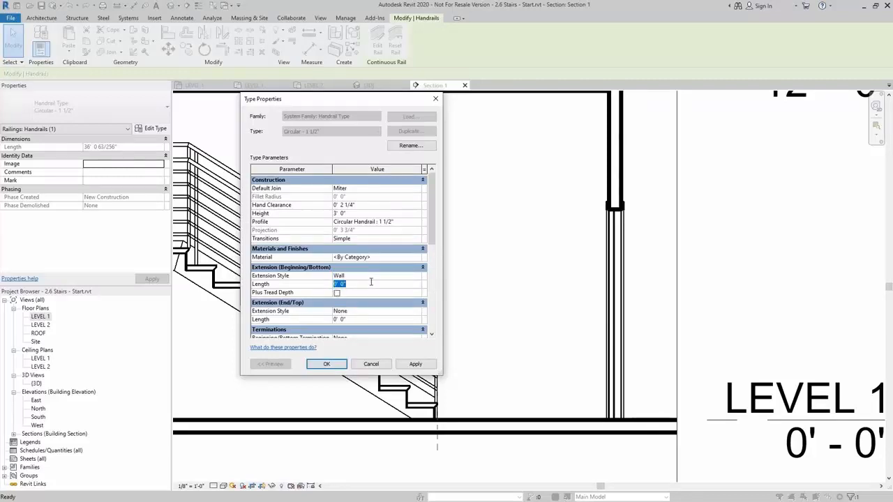
type("1")
left_click(337, 293)
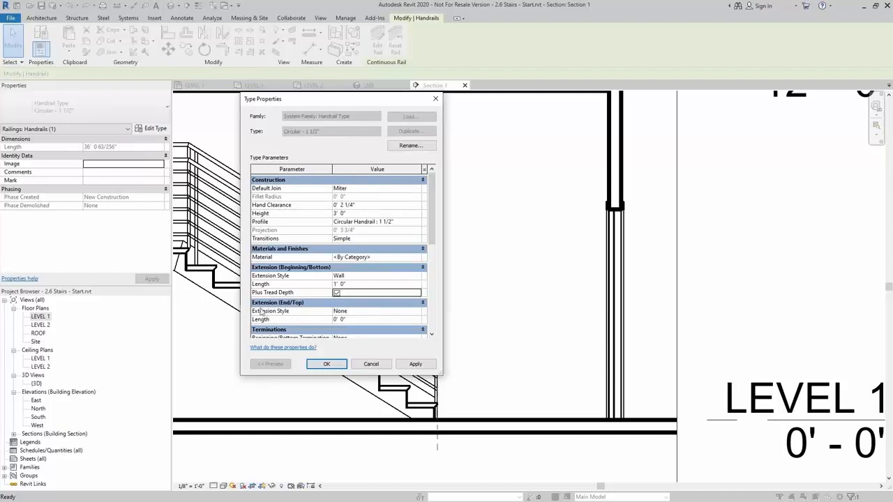
Step: Give the handrail type's end/top extension the Wall style with a 1'-0" length and apply the type changes
left_click(391, 311)
left_click(417, 312)
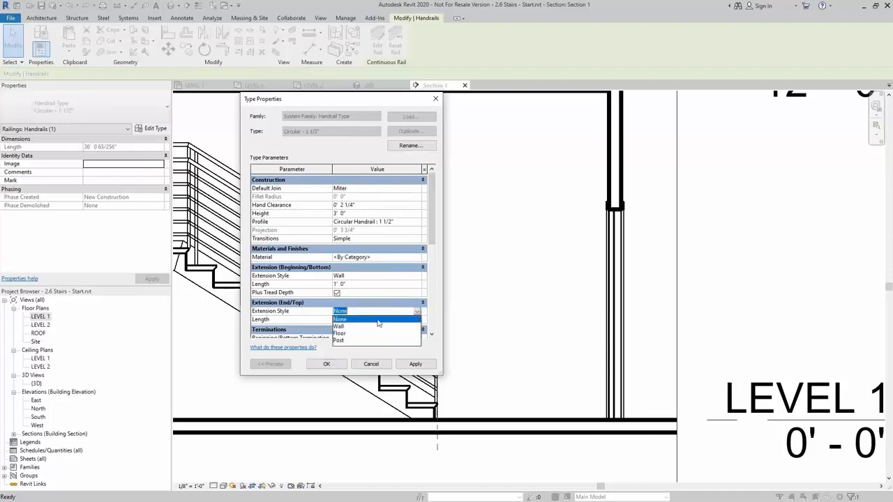
left_click(339, 326)
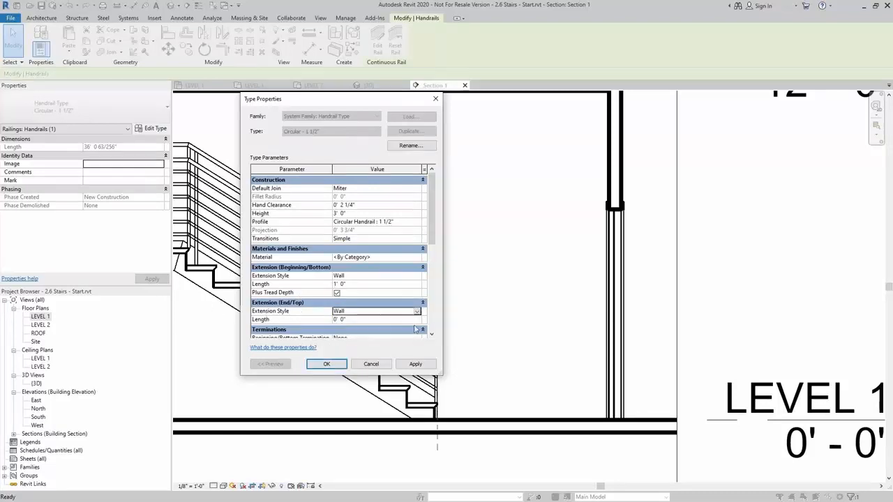
left_click(382, 320)
double_click(382, 321)
type("1")
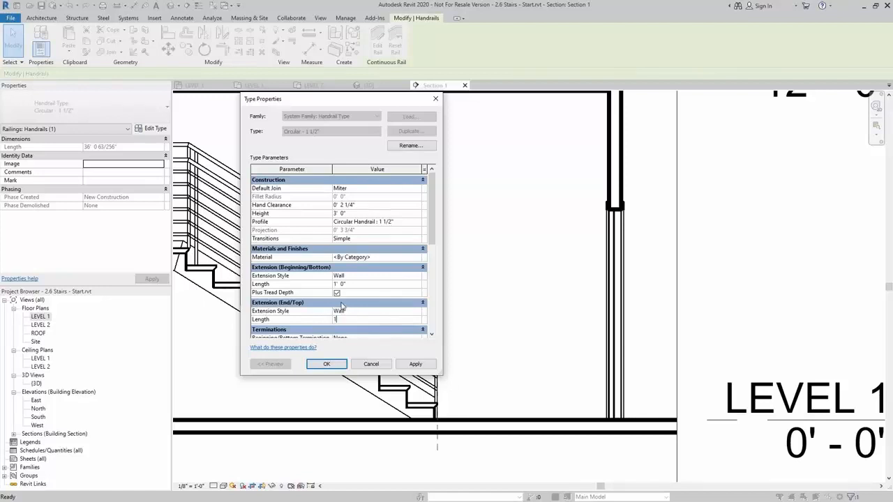
left_click(316, 313)
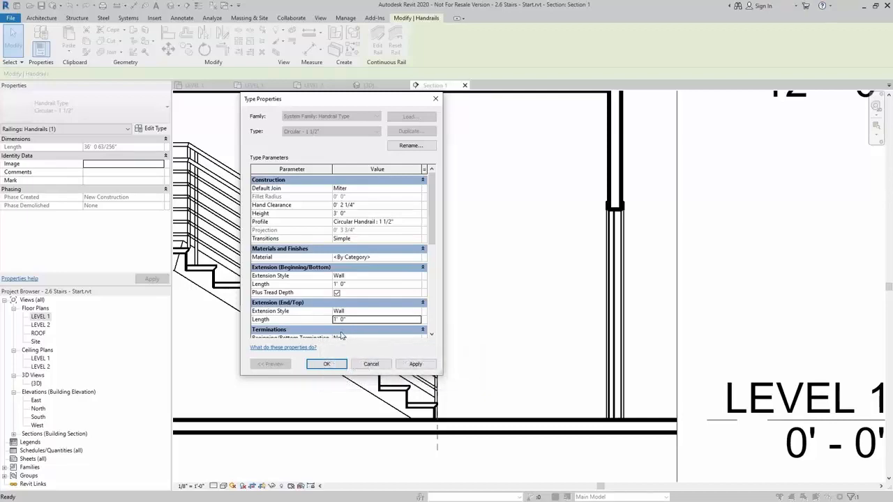
left_click(327, 365)
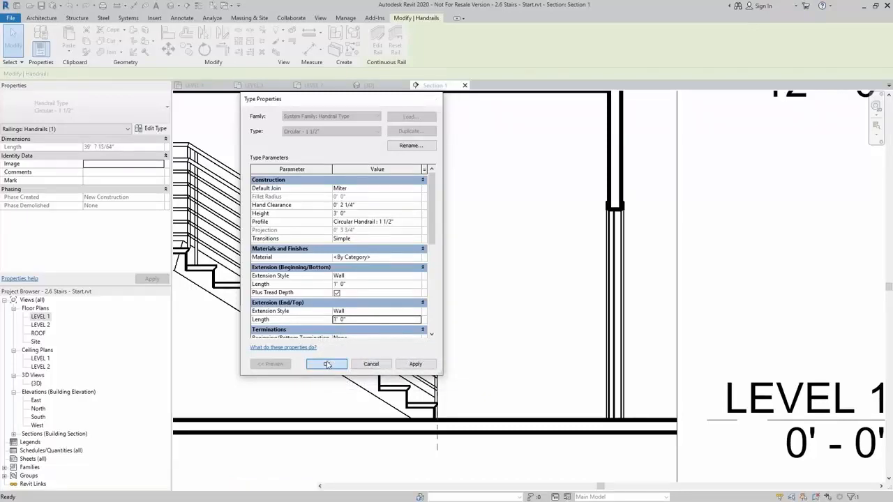
left_click(520, 225)
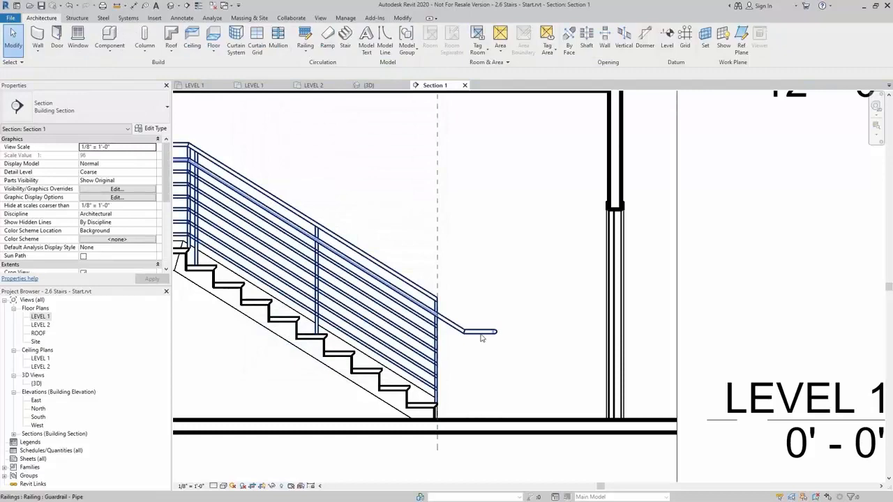
Step: Open the LEVEL 1 floor plan and examine how the outer railing's handrail extensions run at the stair ends
scroll(481, 338, "down", 2)
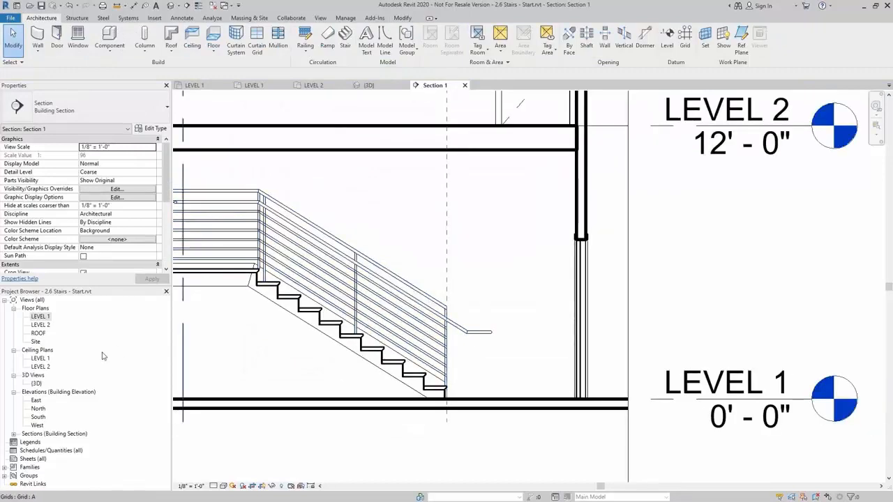
double_click(42, 316)
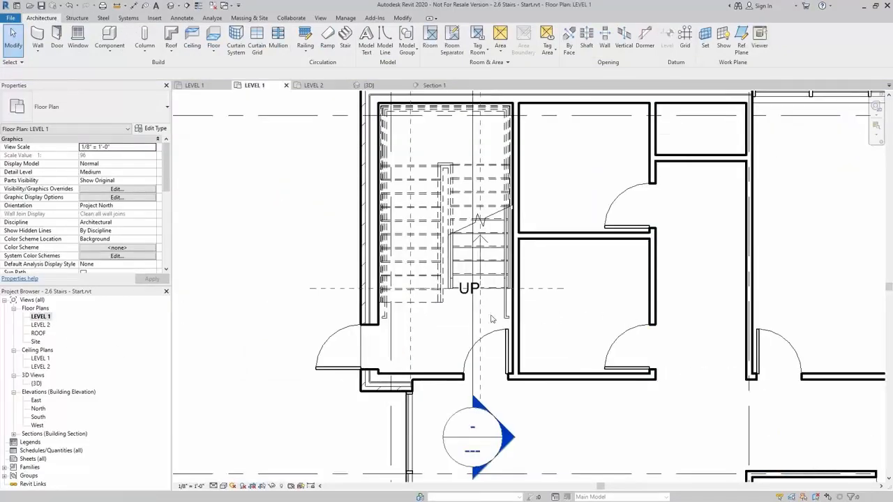
scroll(514, 318, "up", 2)
left_click(527, 316)
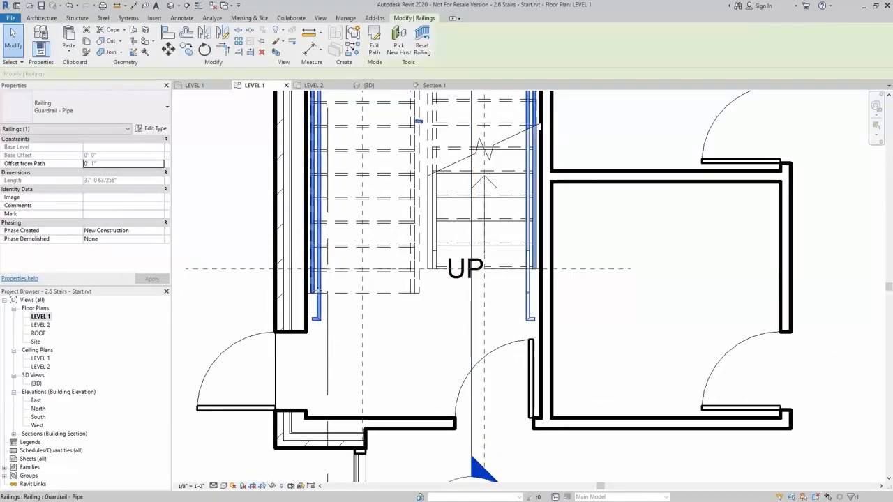
left_click(428, 325)
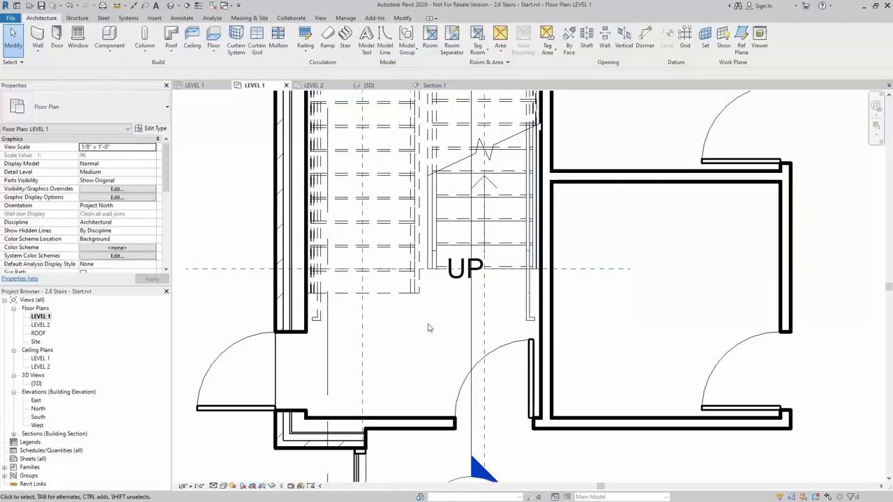
scroll(419, 326, "down", 1)
scroll(419, 326, "down", 1)
middle_click_drag(421, 332, 401, 410)
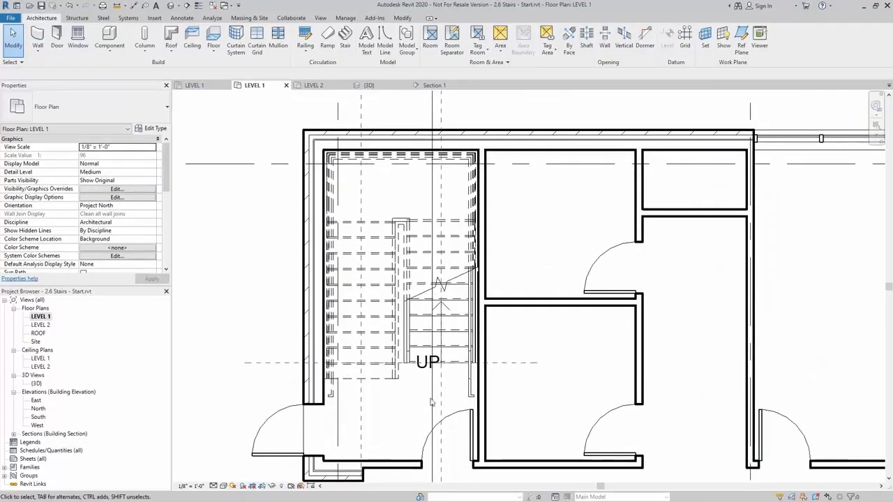
Step: Edit the outer railing's path, deleting the landing and western-run segments so only the eastern first-run line remains, and finish the sketch
left_click(470, 391)
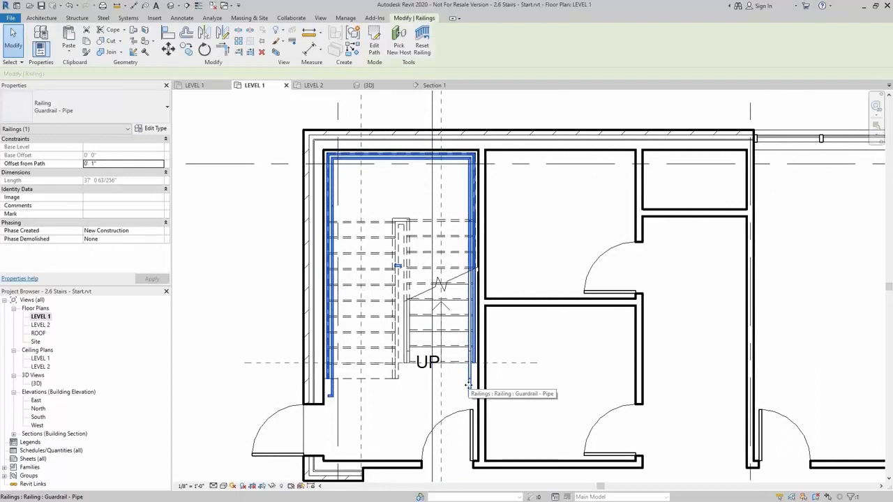
left_click(372, 45)
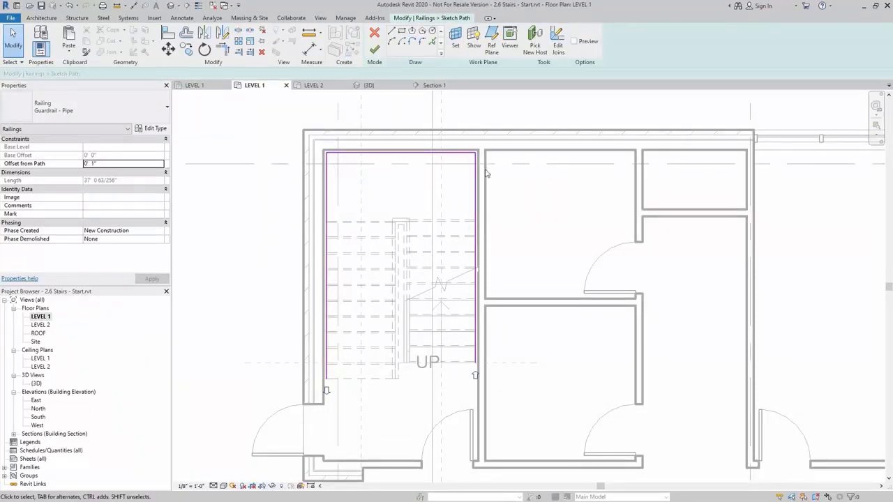
left_click_drag(554, 122, 303, 187)
key("Delete")
left_click_drag(342, 231, 289, 297)
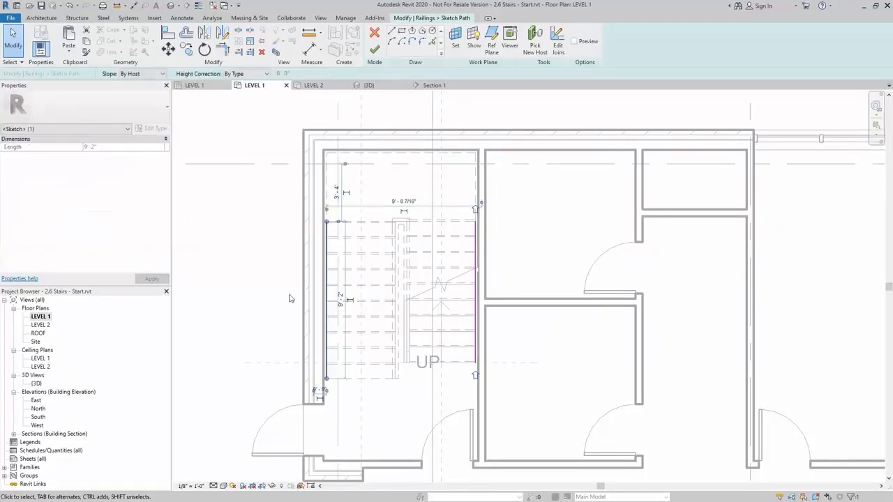
key("Delete")
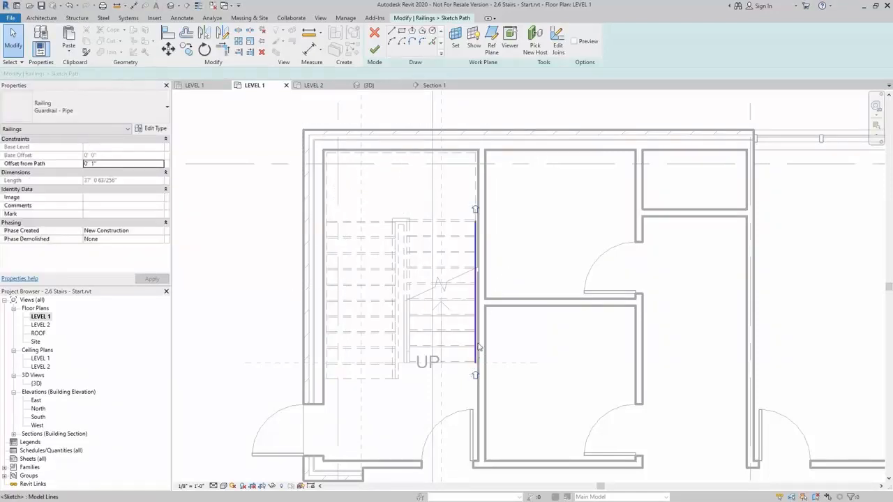
left_click(476, 314)
left_click(530, 242)
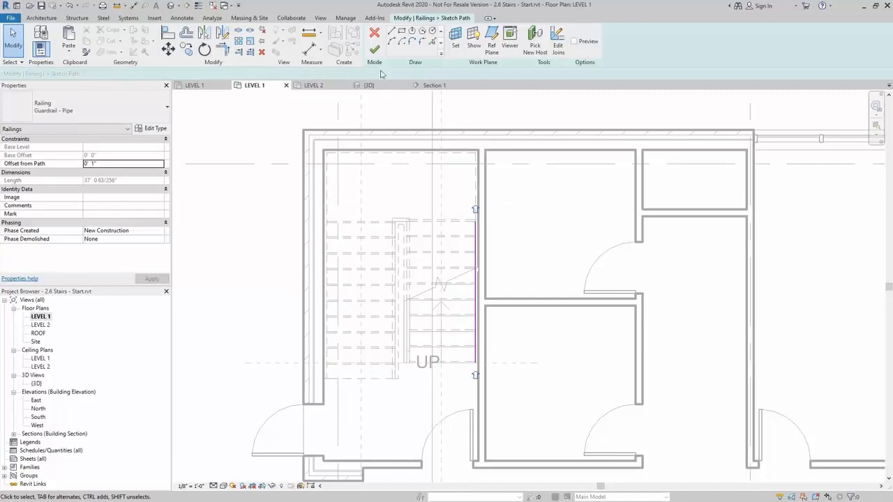
left_click(375, 49)
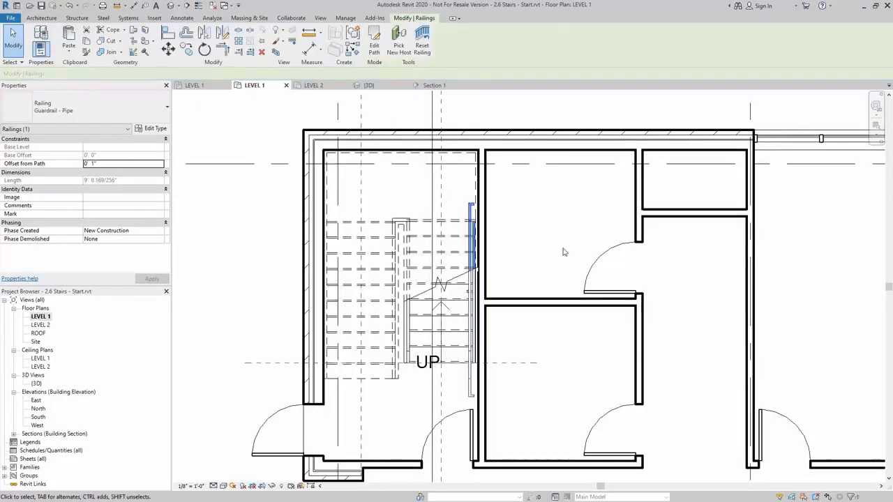
Step: Examine the shortened railing's handrail extensions at both ends in plan and in the section view
left_click(541, 221)
left_click(469, 205)
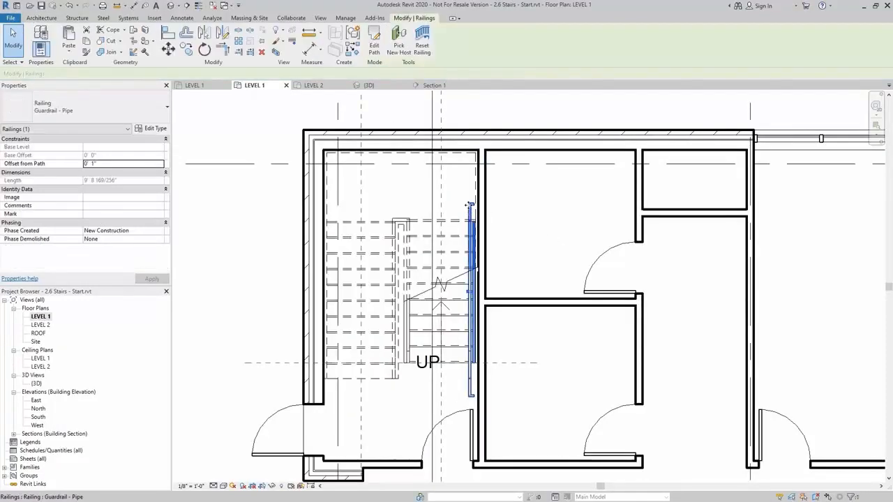
scroll(469, 204, "up", 3)
scroll(475, 199, "down", 3)
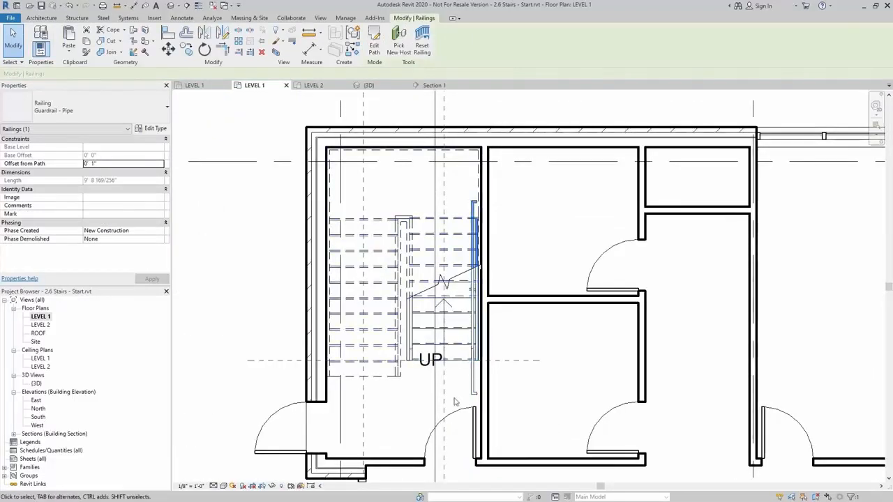
left_click(541, 225)
scroll(541, 225, "down", 2)
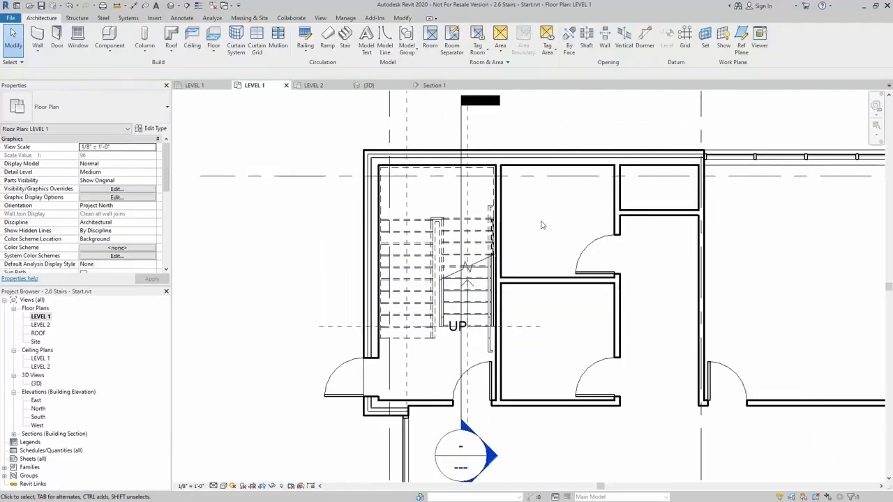
double_click(478, 457)
scroll(488, 209, "up", 3)
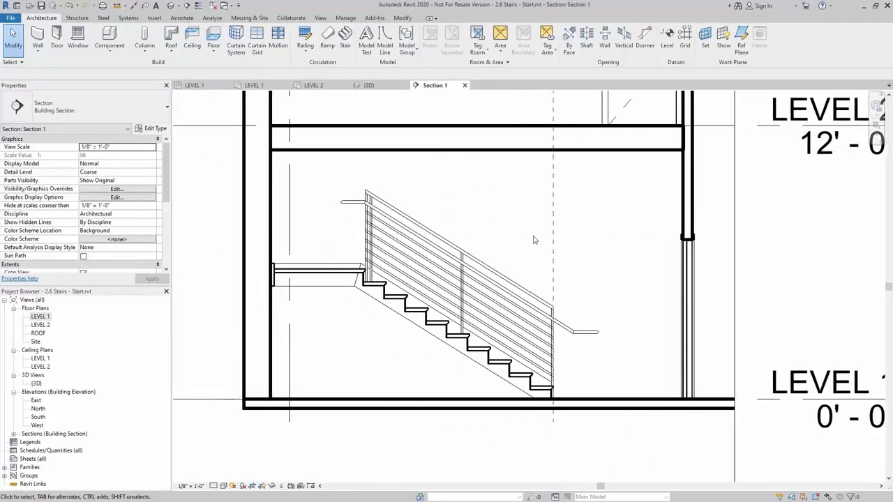
Step: Give the handrail type's beginning/bottom extension the Floor style and apply it
left_click(588, 341)
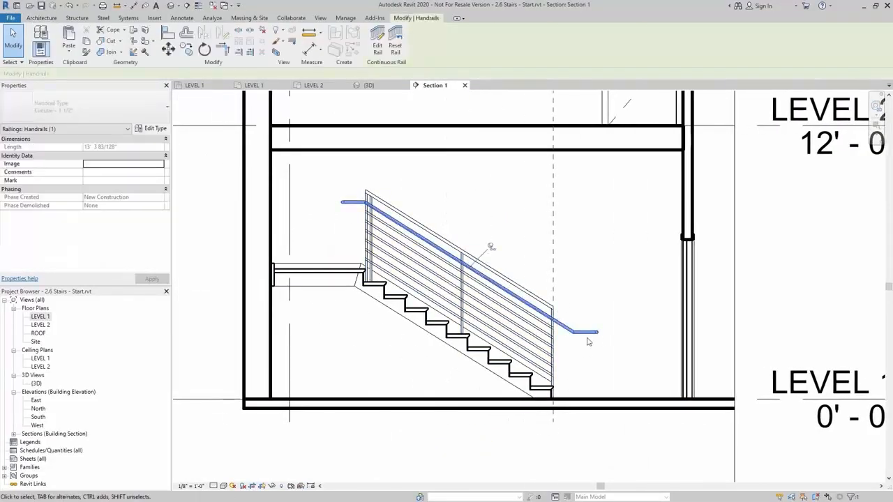
left_click(153, 128)
left_click(419, 277)
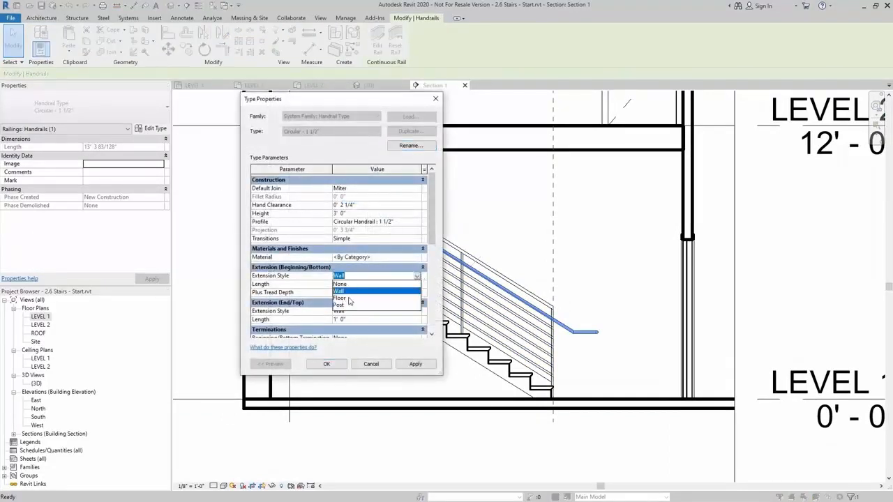
left_click(349, 299)
left_click(417, 364)
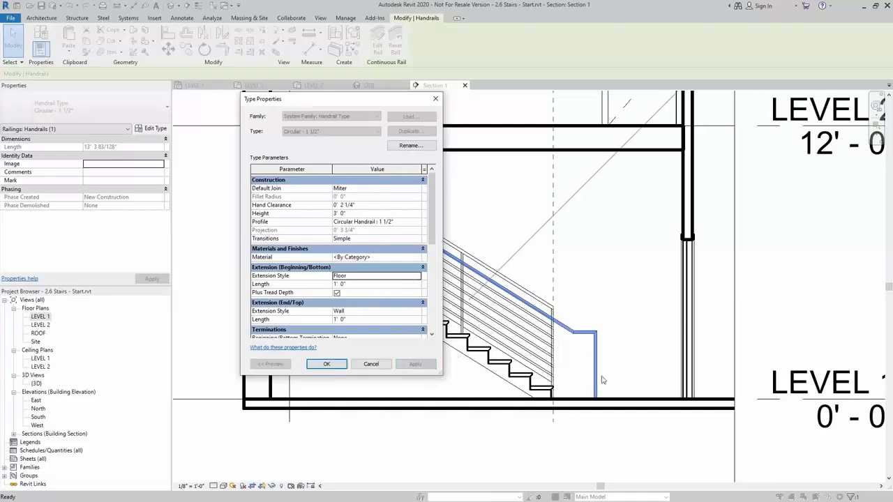
left_click_drag(376, 106, 172, 106)
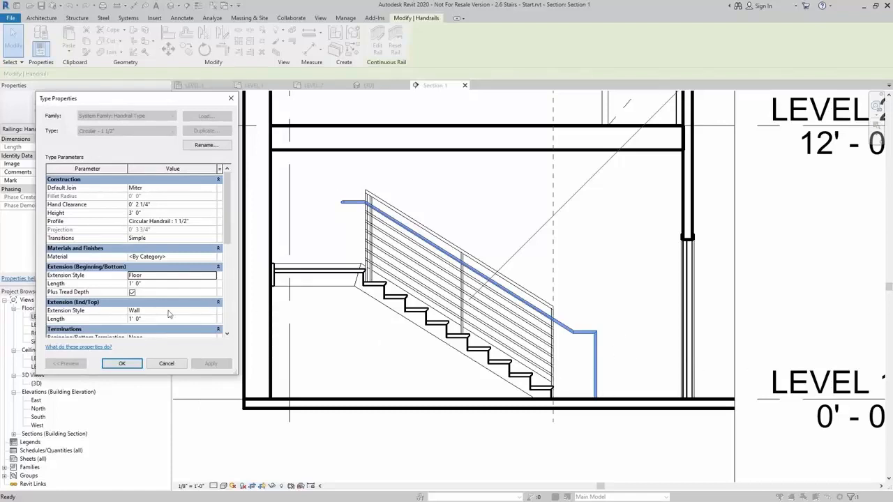
Step: Change the handrail type's beginning/bottom extension style to Post and apply it
left_click(167, 277)
left_click(168, 279)
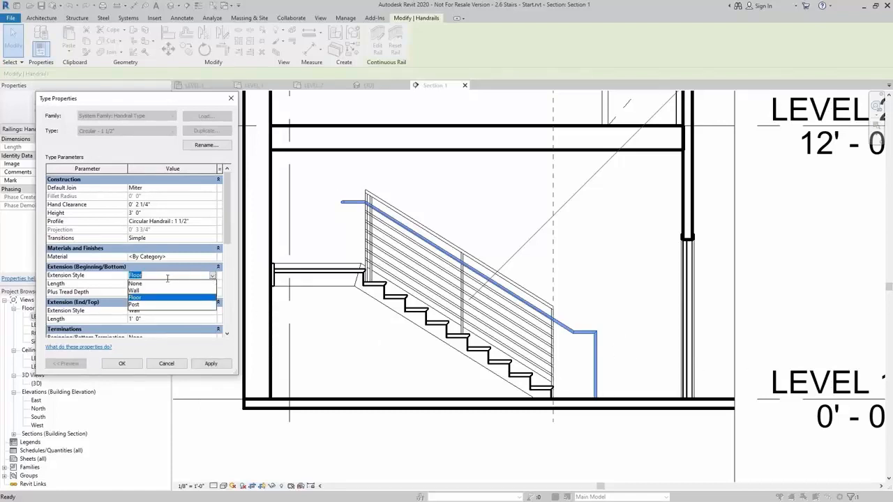
left_click(148, 305)
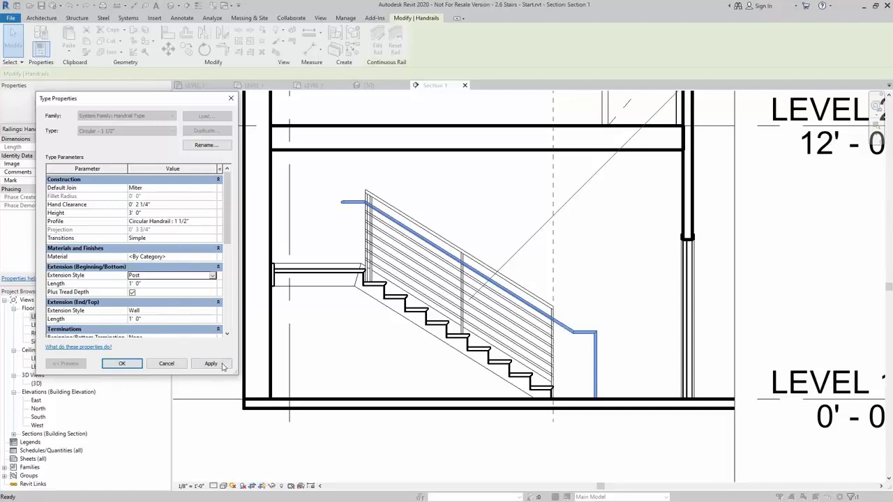
left_click(224, 368)
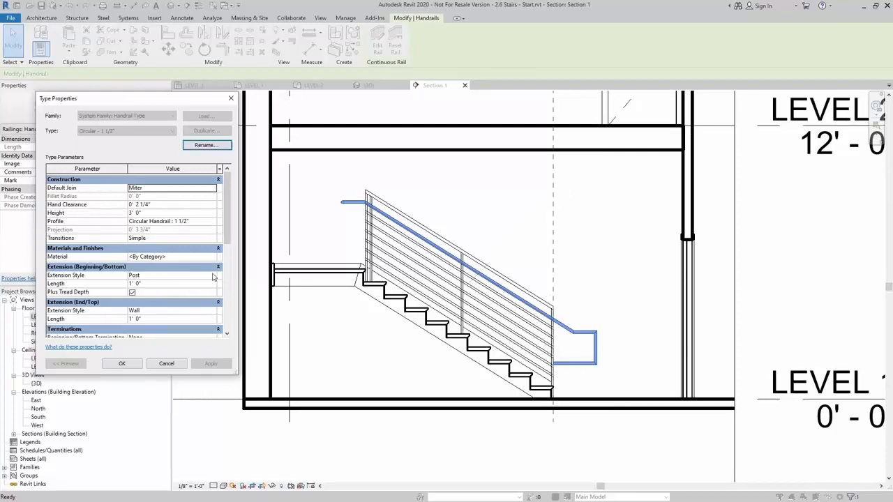
Step: Return the handrail type's beginning/bottom extension to the Wall style and apply it
left_click(213, 275)
left_click(140, 290)
left_click(208, 363)
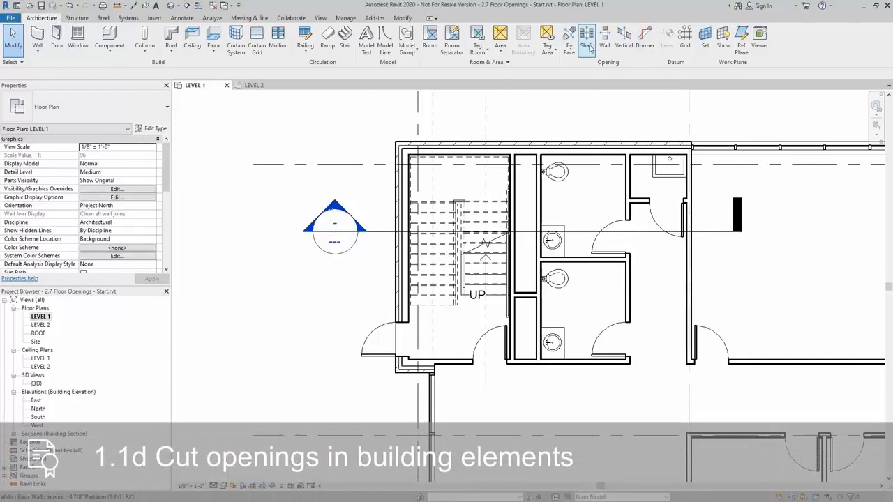
Step: Start a shaft opening on LEVEL 1 and sketch its rectangular boundary inside the larger chase between the stair and the restrooms
left_click(588, 46)
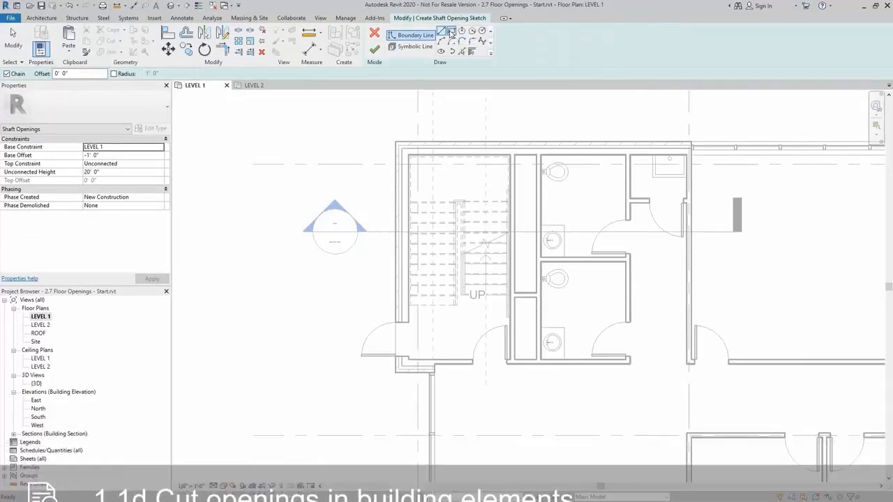
left_click(452, 32)
scroll(552, 215, "up", 2)
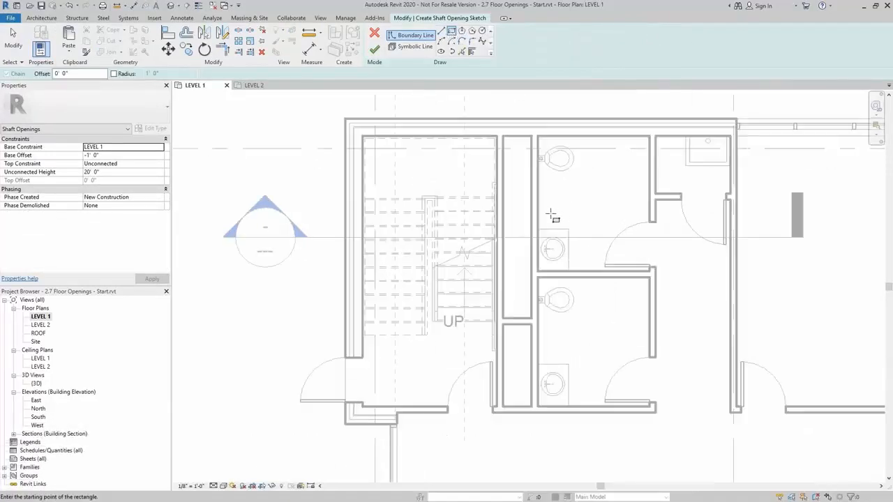
left_click(531, 139)
left_click(504, 319)
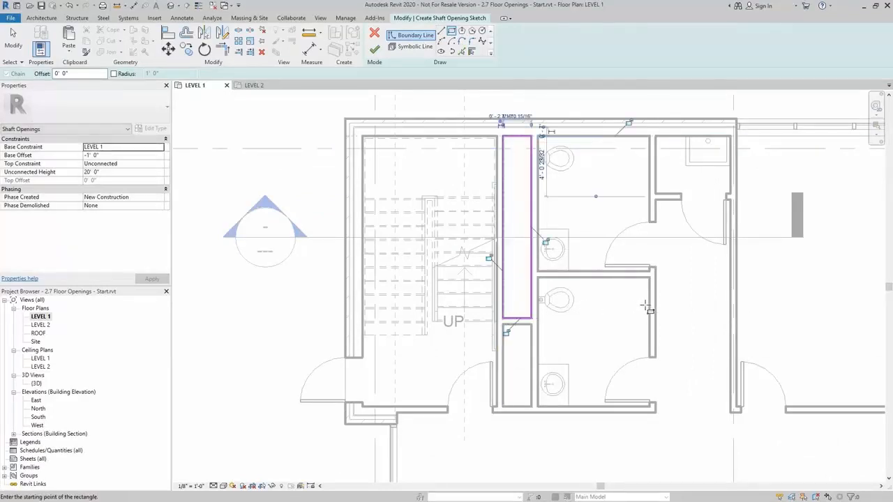
Step: Add two diagonal symbolic lines forming an X between the opposite corners of the shaft boundary
left_click(404, 47)
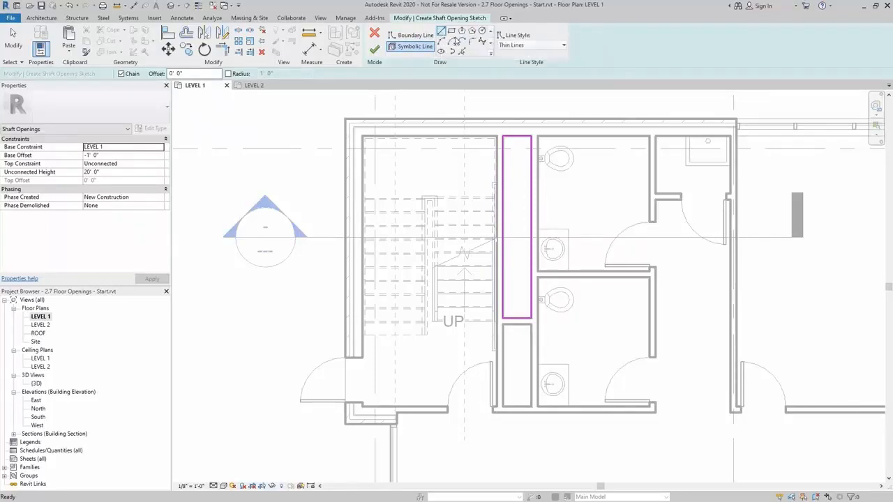
left_click(502, 136)
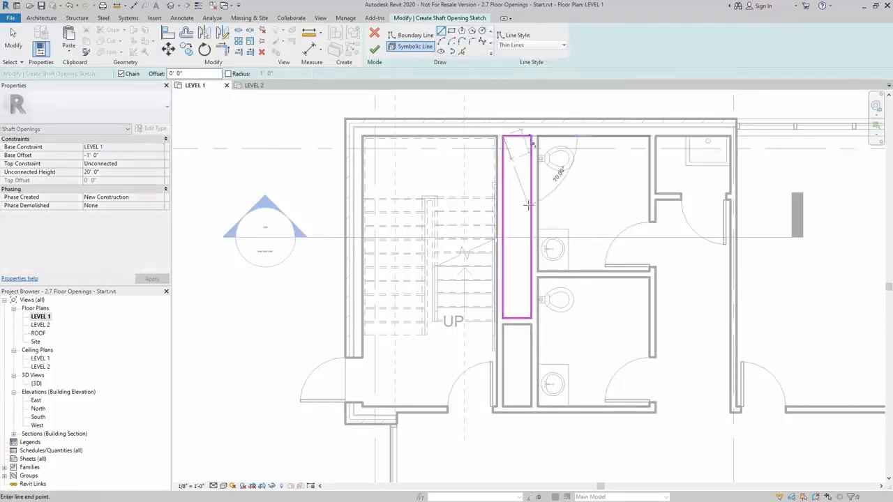
key("Escape")
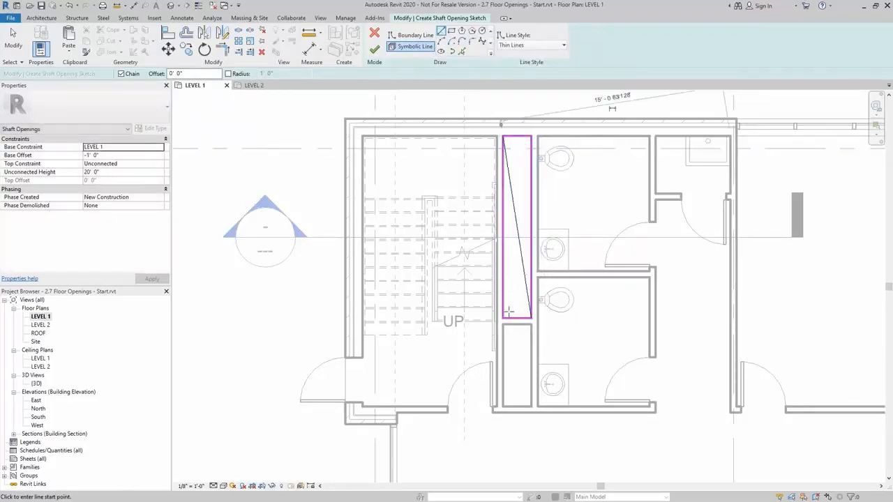
left_click(502, 319)
left_click(532, 136)
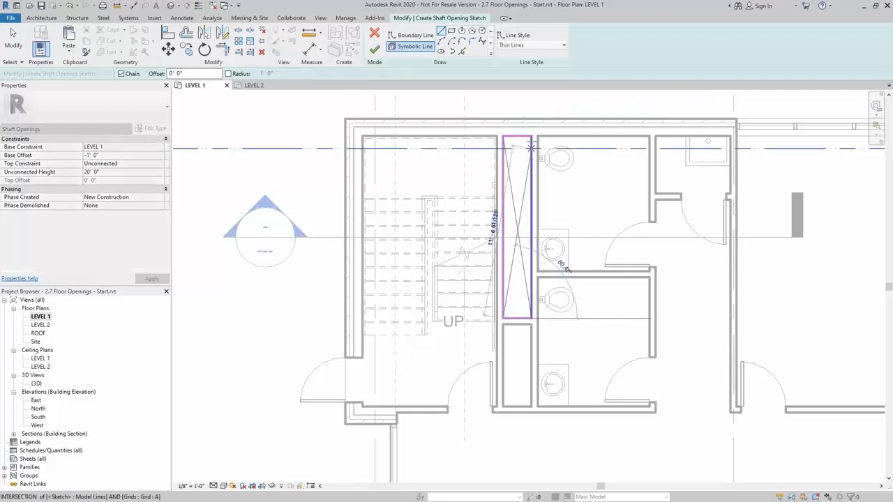
key("Escape")
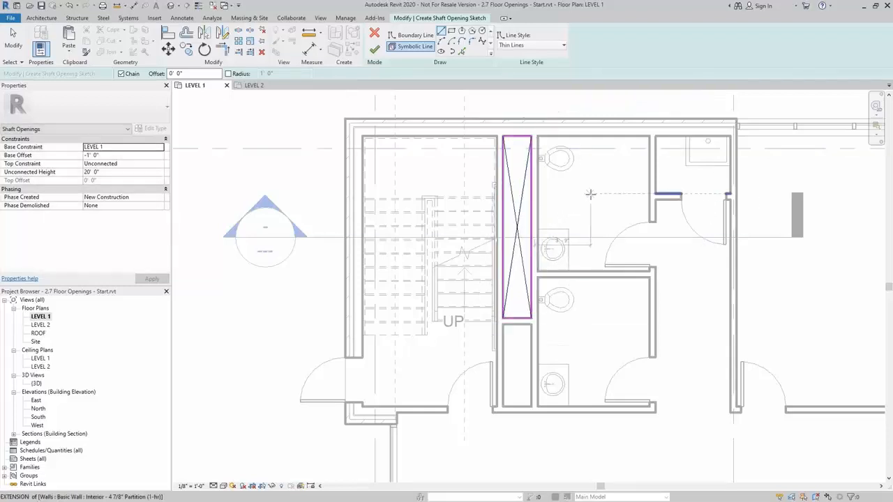
middle_click_drag(590, 194, 650, 195)
Step: Set the shaft's base offset to 0' 0" and its top constraint to Up to level: ROOF, and finish the sketch
left_click(112, 155)
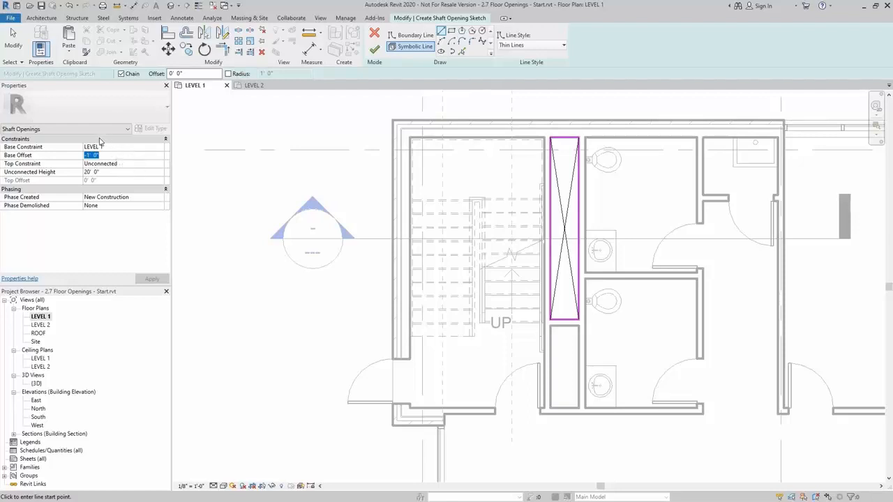
left_click(165, 163)
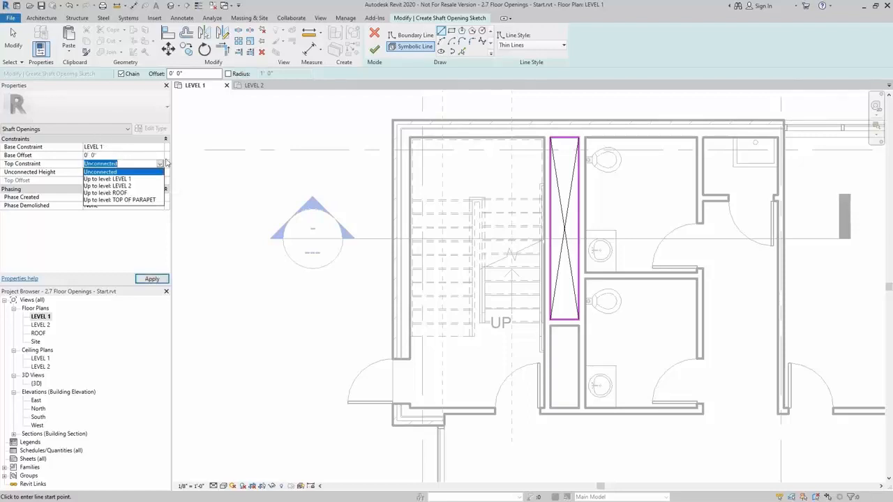
left_click(128, 187)
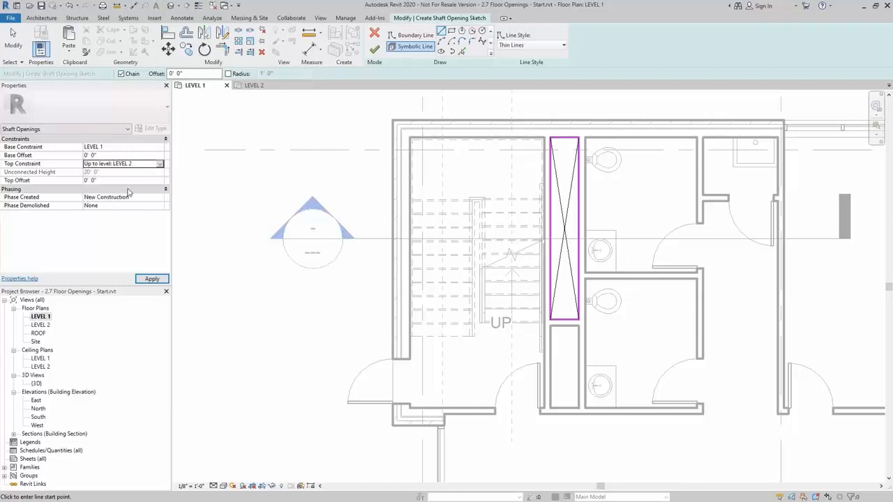
left_click(161, 164)
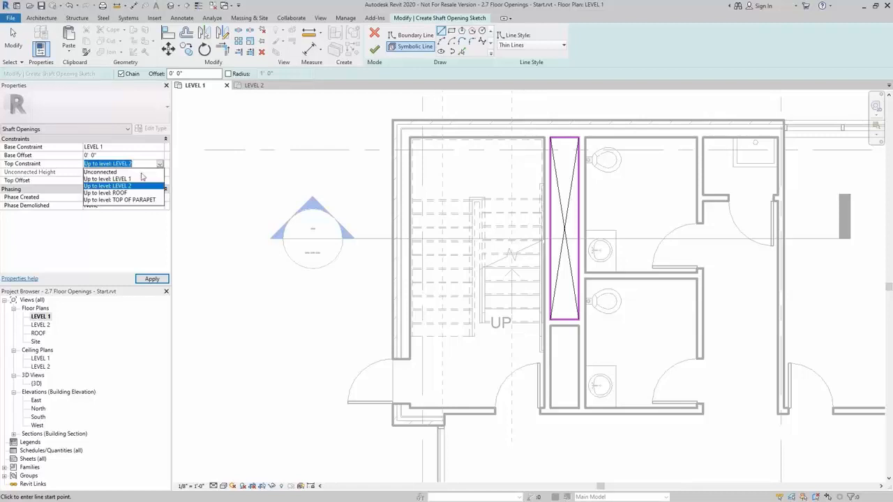
left_click(135, 193)
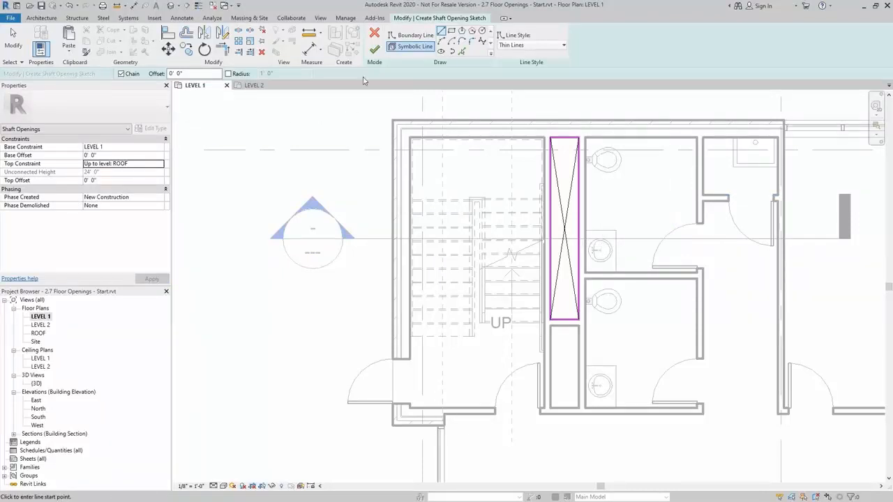
left_click(375, 49)
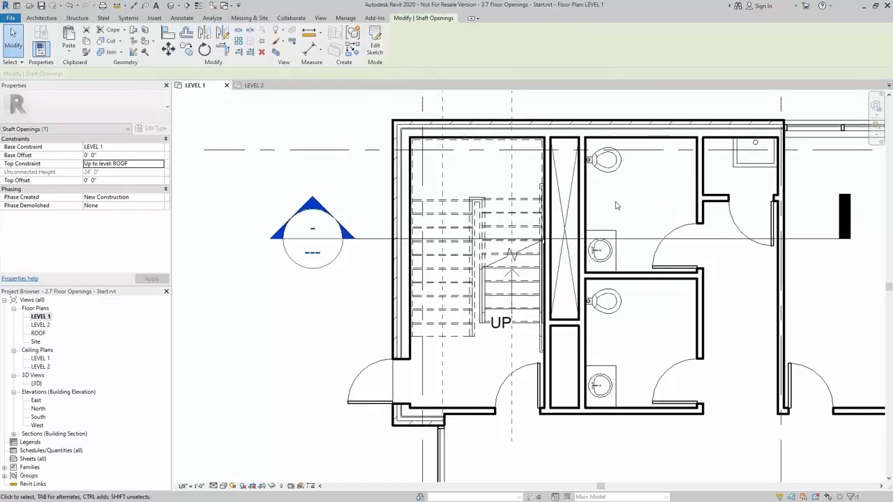
key("Escape")
Step: Open the section view through the stair and examine how the shaft cuts the LEVEL 2 floor
double_click(414, 240)
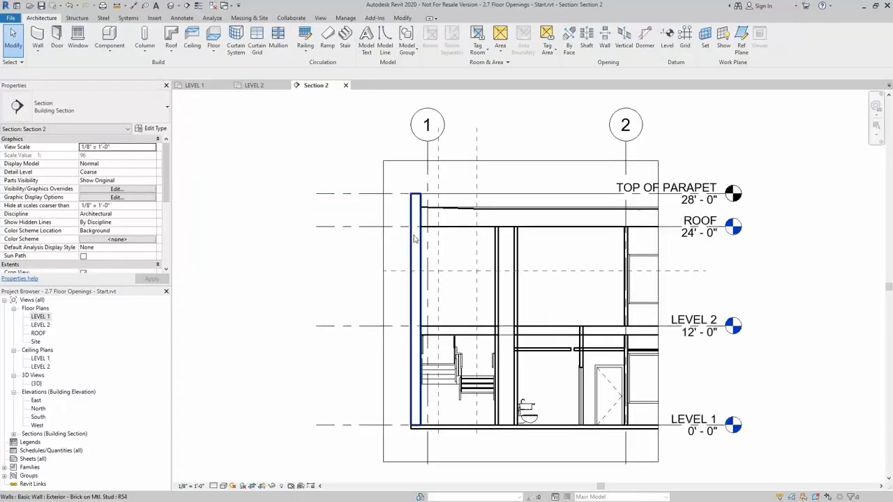
scroll(537, 460, "up", 3)
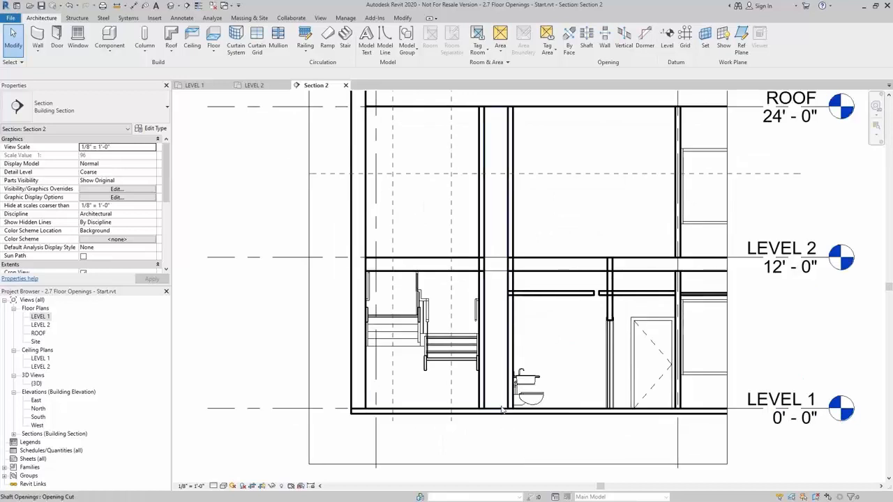
left_click(494, 262)
scroll(486, 267, "up", 2)
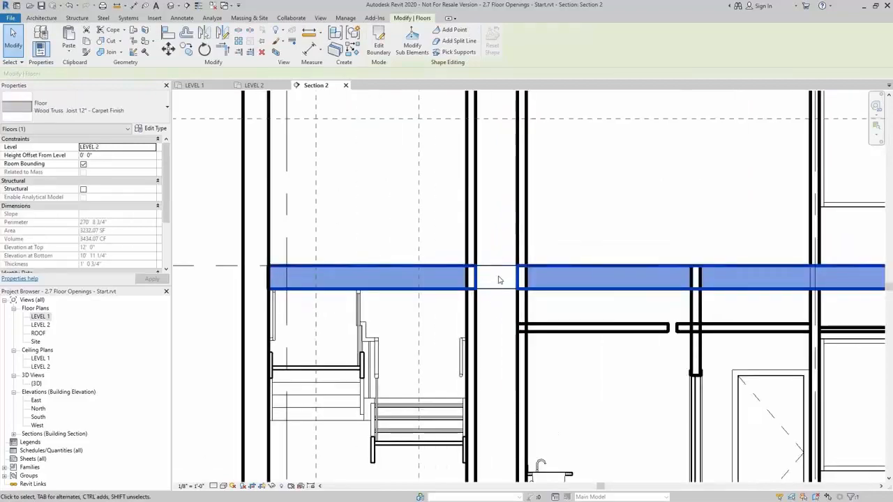
scroll(498, 279, "down", 2)
left_click(495, 145)
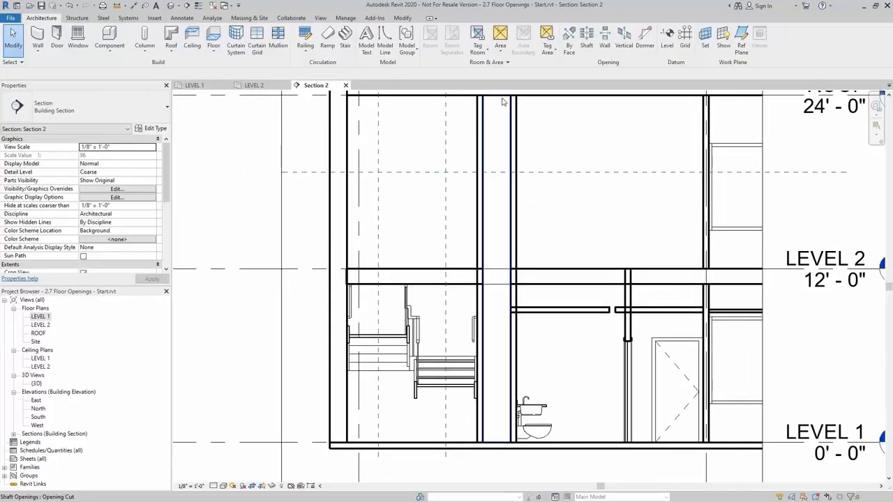
Step: Stretch the shaft opening's top up through the roof to about 6'-8" above the ROOF level
left_click(496, 126)
scroll(487, 183, "down", 2)
scroll(486, 183, "down", 2)
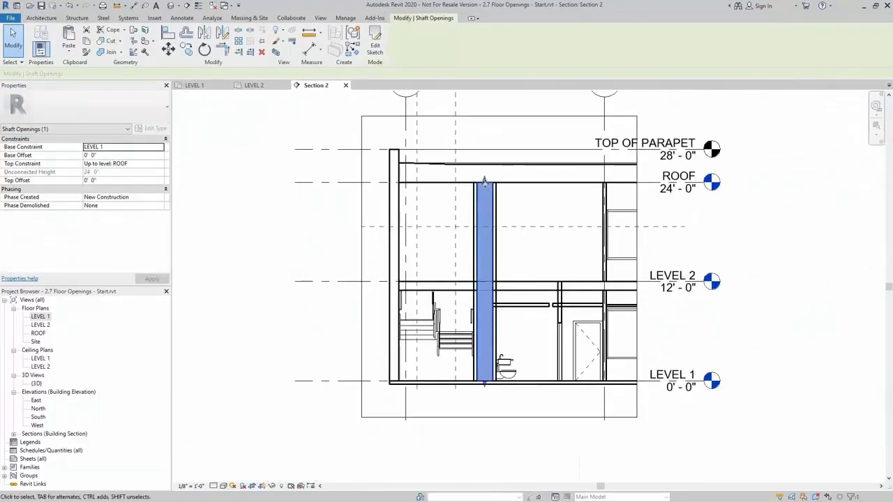
left_click_drag(485, 183, 491, 129)
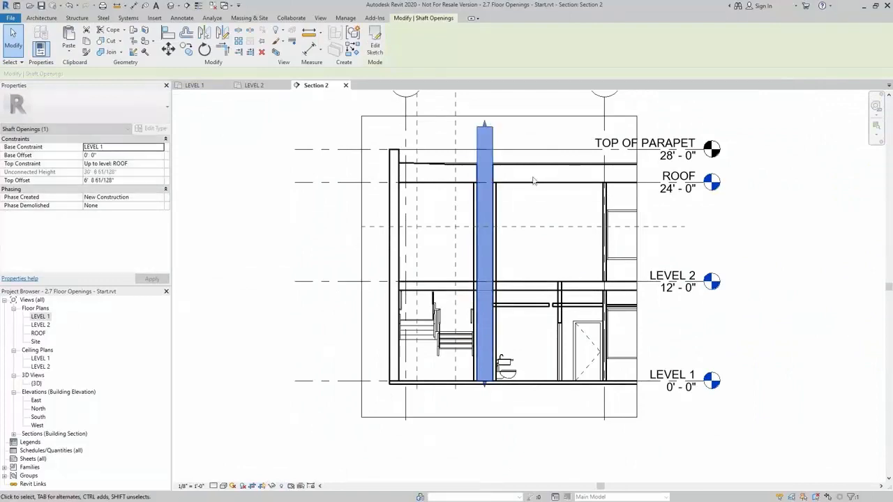
left_click(535, 202)
scroll(492, 166, "up", 2)
scroll(493, 166, "up", 1)
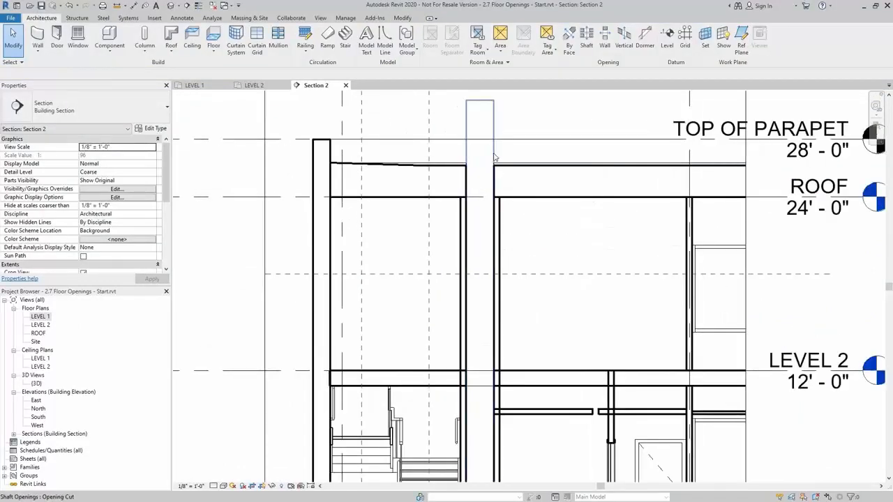
Step: Pull the shaft opening's top back down so it stops cutting through the roof
left_click(493, 166)
left_click_drag(479, 100, 477, 161)
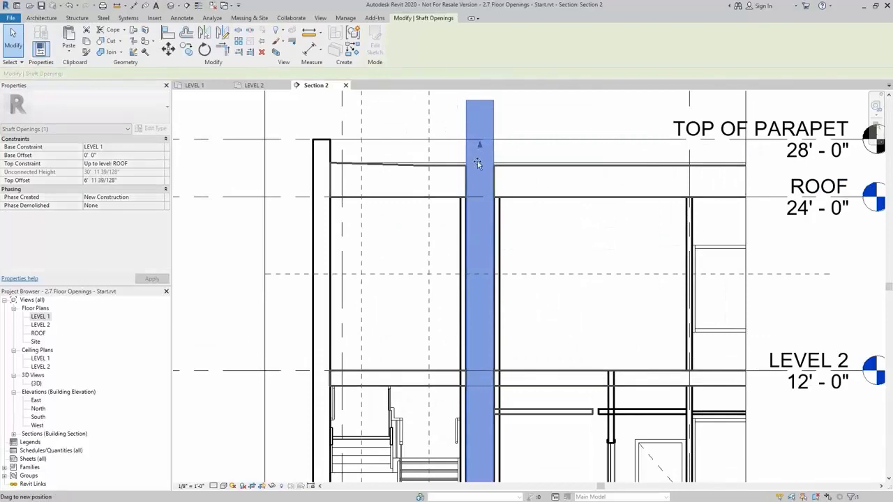
left_click(584, 228)
scroll(597, 210, "down", 2)
middle_click_drag(596, 211, 634, 228)
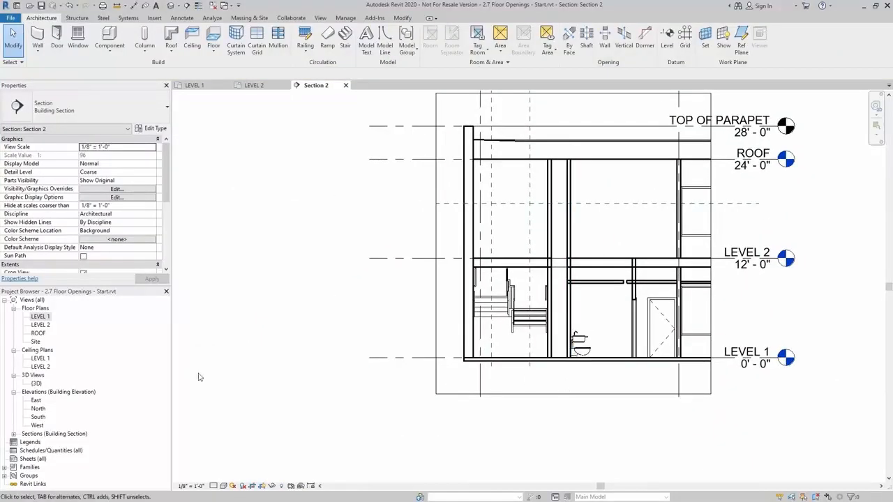
Step: On the LEVEL 2 floor plan, start a vertical opening and pick the LEVEL 2 floor by its edge
double_click(41, 326)
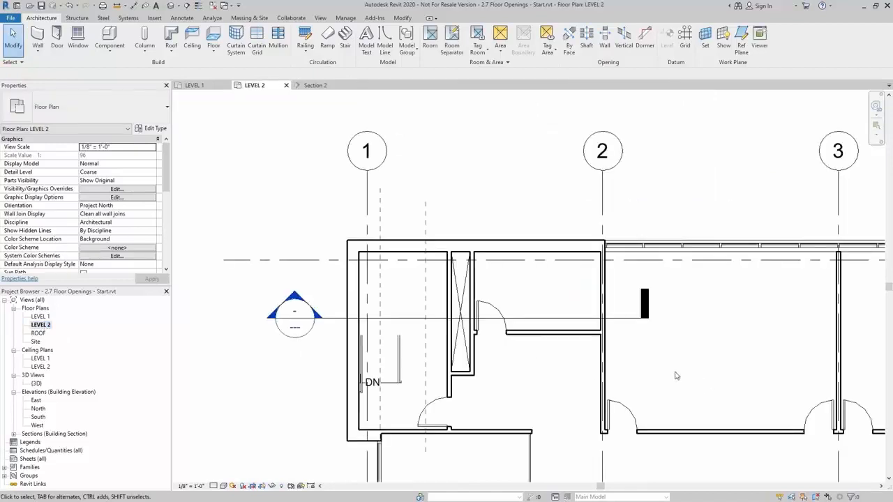
middle_click_drag(675, 376, 800, 333)
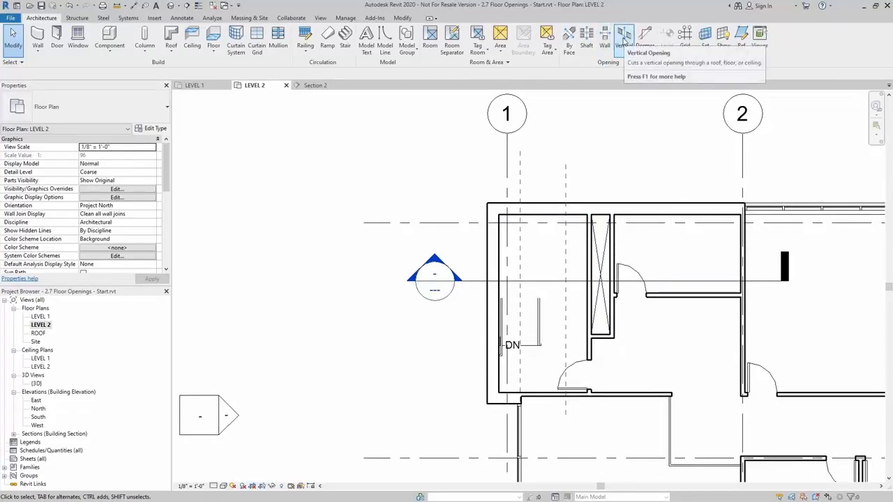
left_click(623, 38)
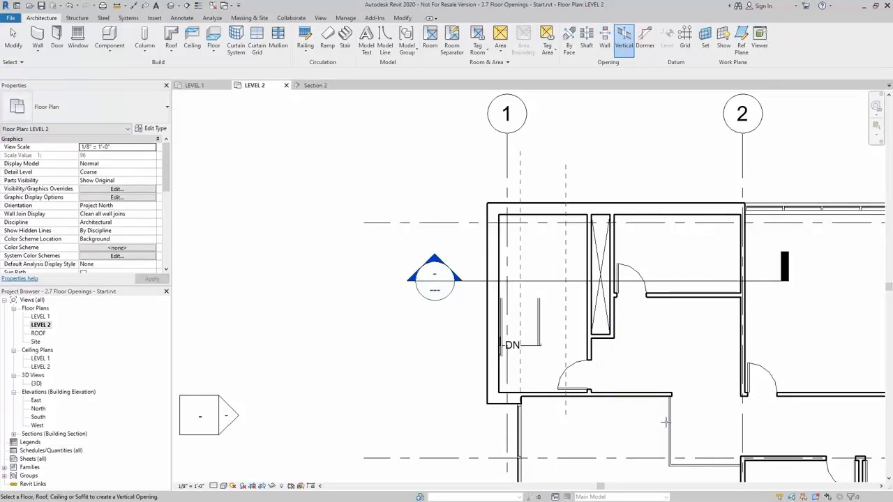
middle_click_drag(670, 419, 590, 389)
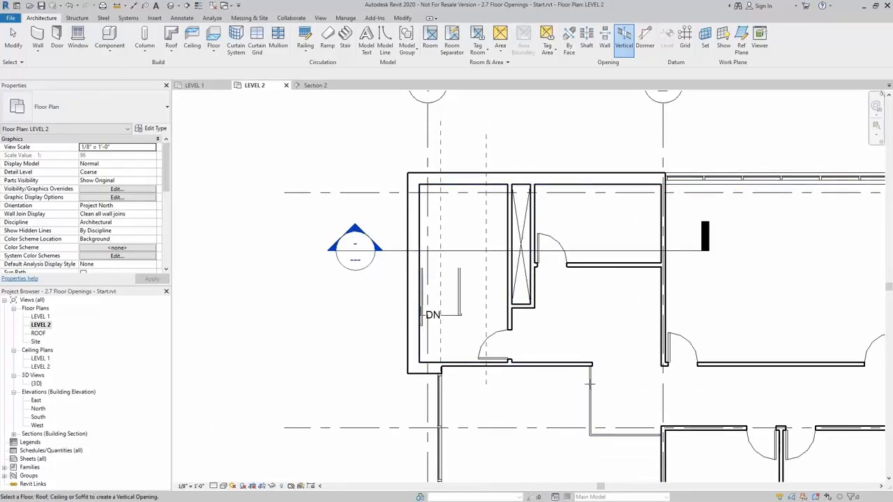
left_click(589, 383)
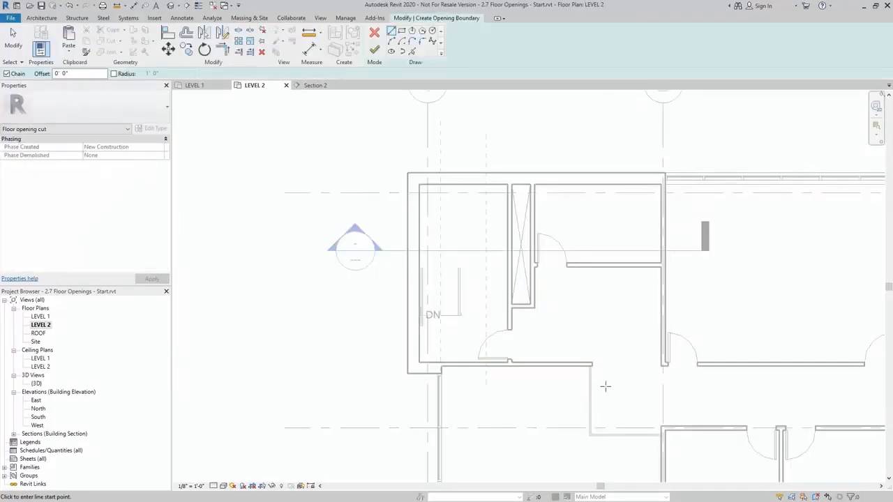
Step: Sketch a rectangular opening boundary about 8'-6" by 13'-4" from the top of the stair to the stairwell's upper wall
left_click(392, 33)
scroll(445, 324, "up", 3)
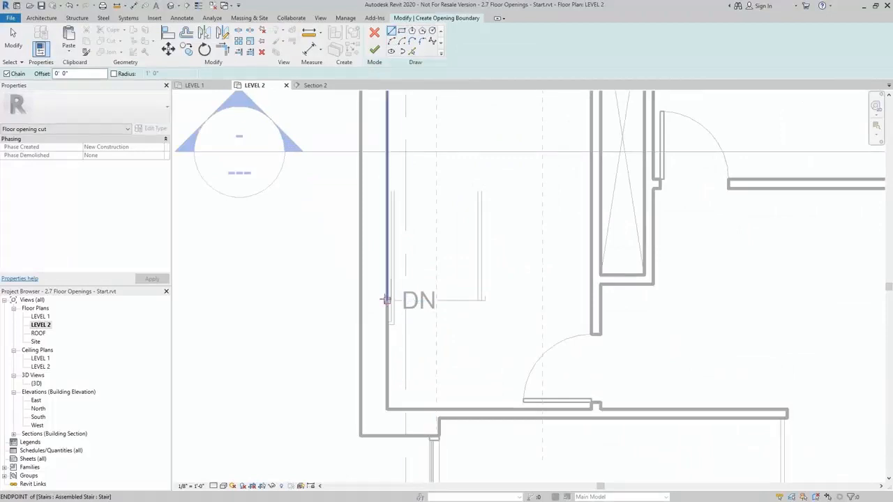
left_click(386, 300)
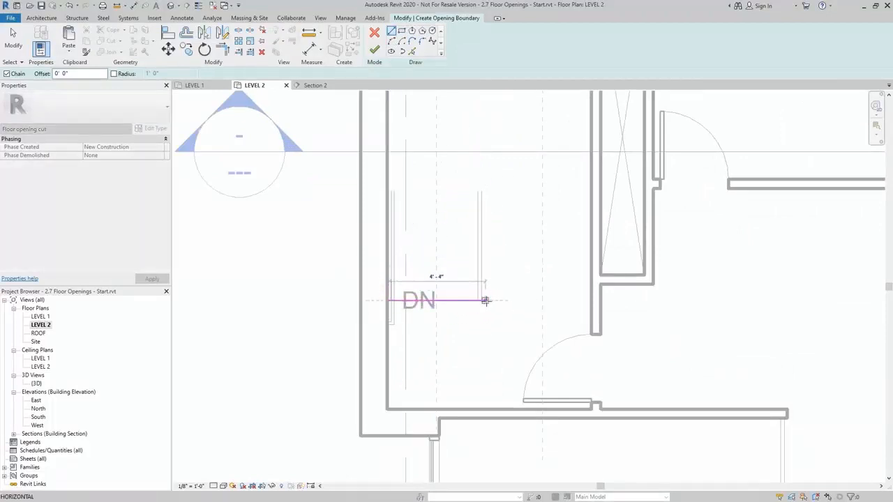
left_click(591, 301)
scroll(489, 251, "down", 3)
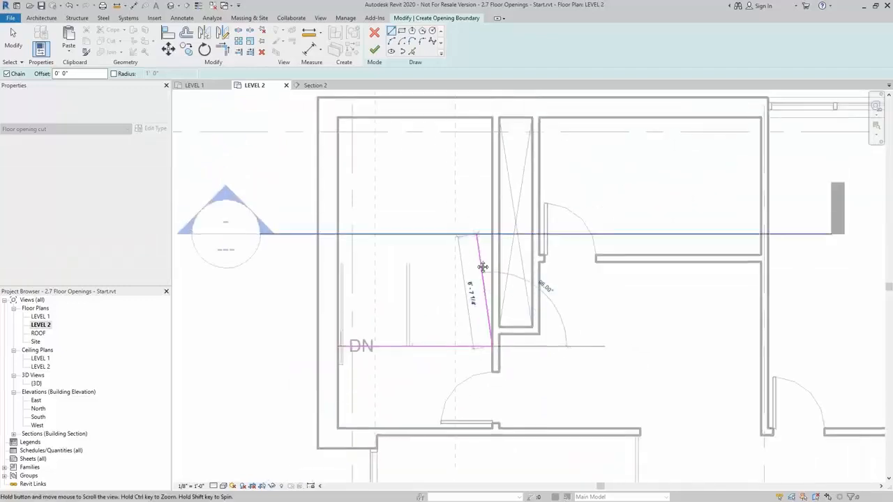
left_click(494, 152)
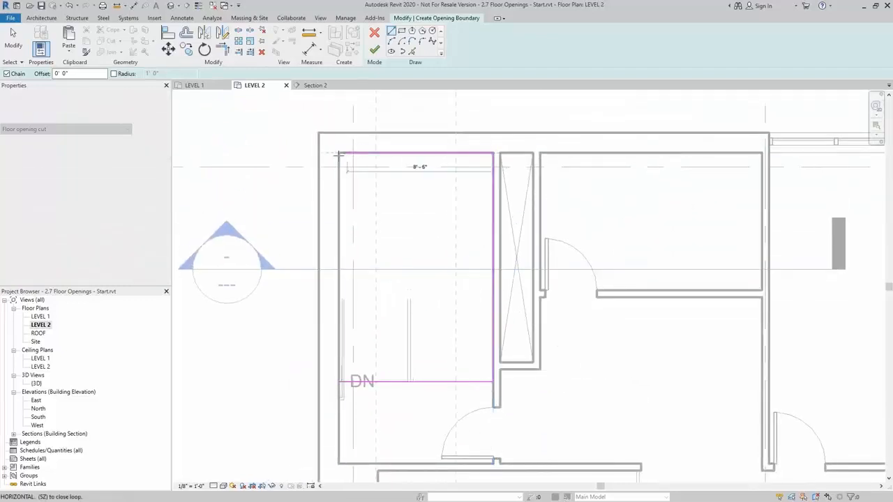
left_click(339, 153)
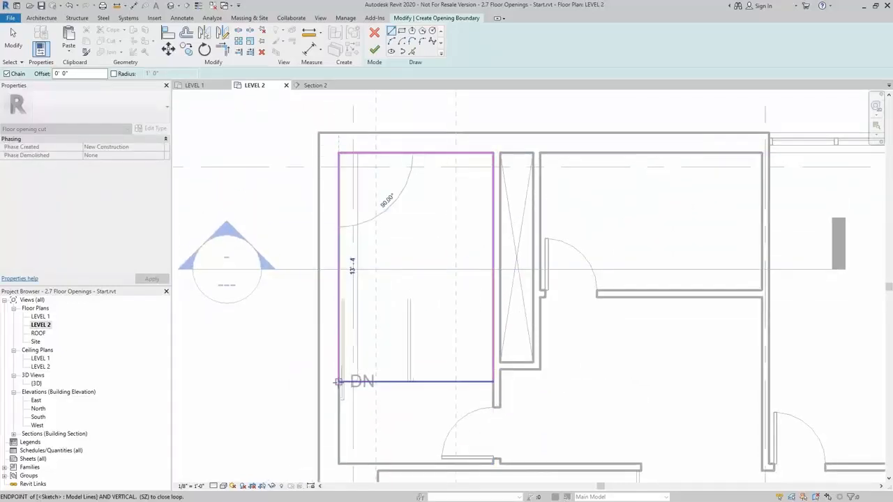
left_click(340, 382)
scroll(329, 357, "down", 1)
scroll(329, 356, "down", 1)
middle_click_drag(295, 369, 371, 369)
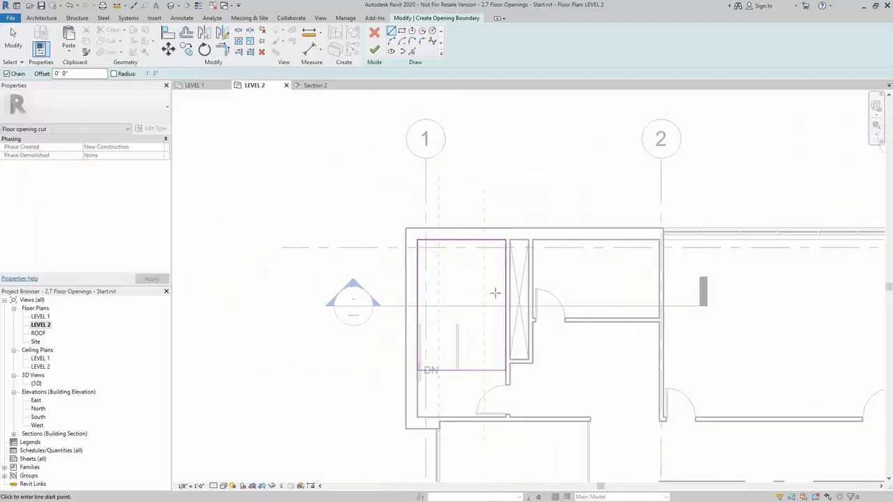
key("Escape")
key("Escape")
Step: Try stretching the opening boundary's upper edge out past the exterior wall, and pull it back to the wall's inner face
middle_click_drag(499, 280, 483, 233)
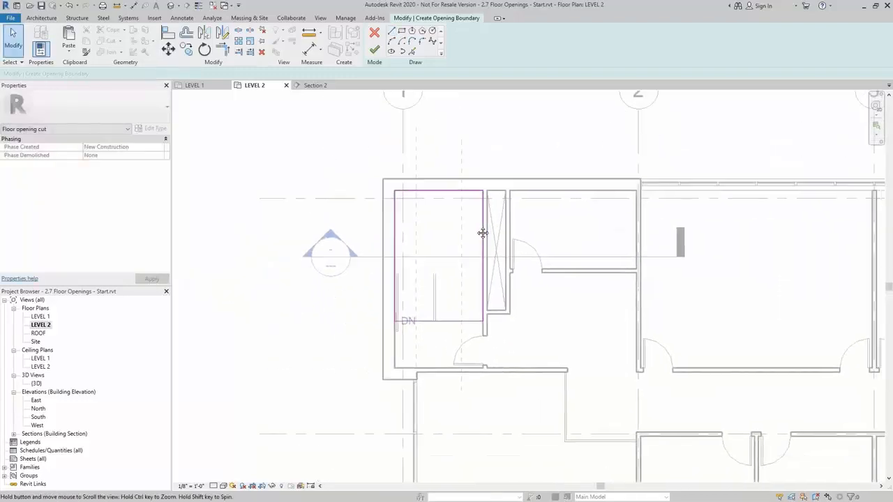
left_click(480, 189)
mouse_move(478, 186)
left_mouse_down()
mouse_move(472, 146)
mouse_move(489, 132)
left_mouse_up()
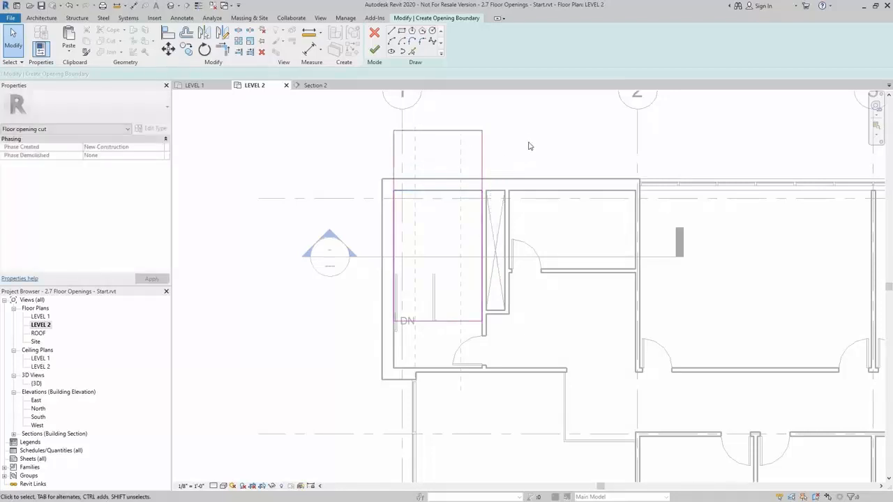
left_click(466, 130)
left_click_drag(466, 129, 473, 191)
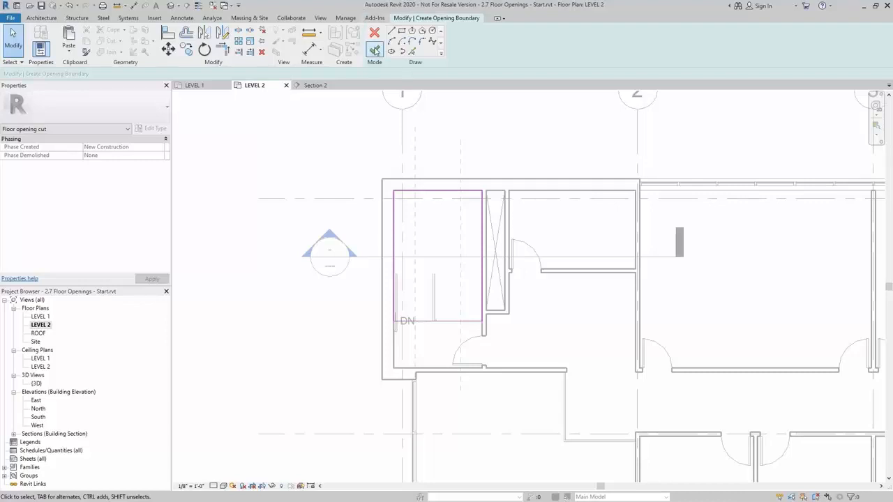
Step: Finish the vertical opening's sketch over the stairwell
left_click(375, 49)
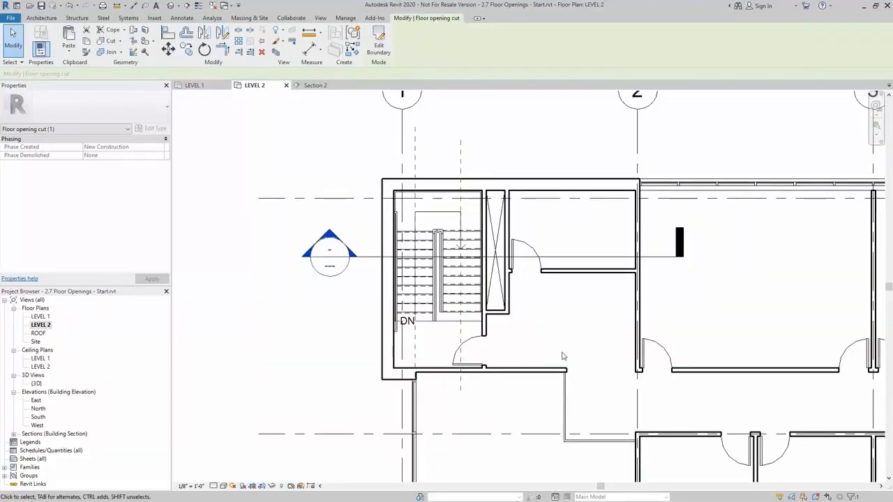
scroll(444, 311, "up", 2)
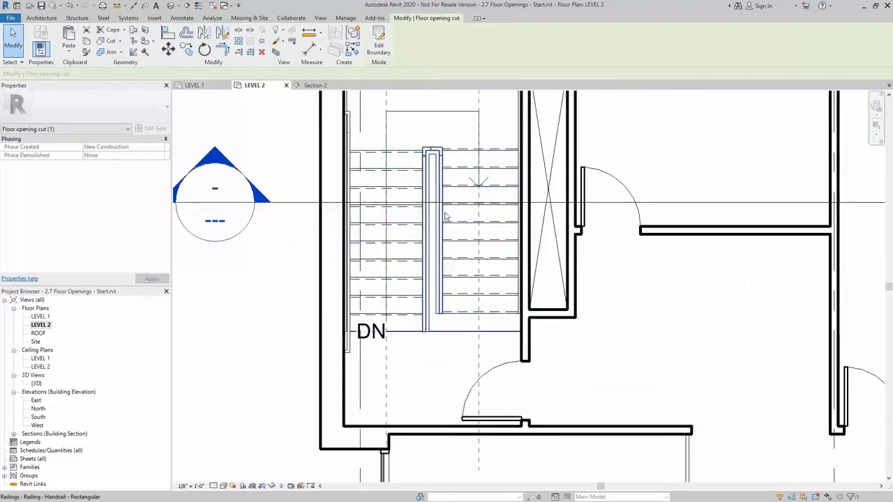
left_click(455, 367)
Step: Edit the floor opening's boundary, adding lines picked along the right flight's lowest riser and the left flight's inner edge
left_click(444, 332)
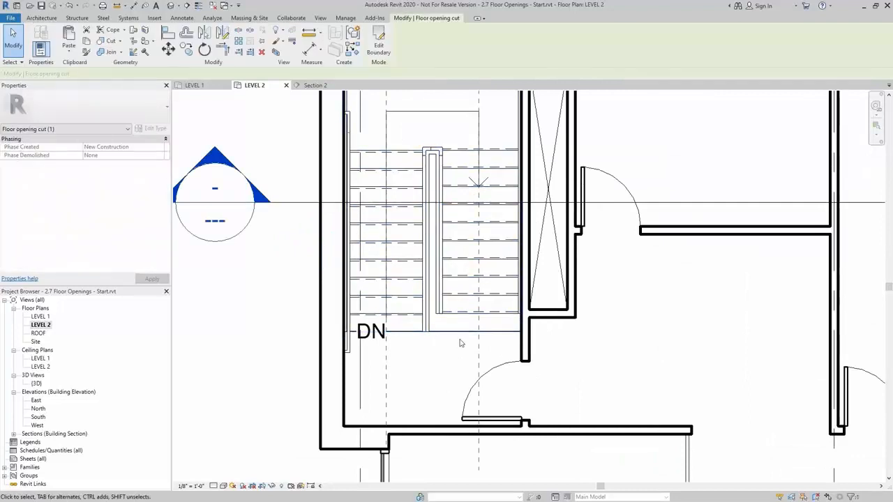
left_click(379, 43)
left_click(411, 52)
scroll(472, 311, "up", 4)
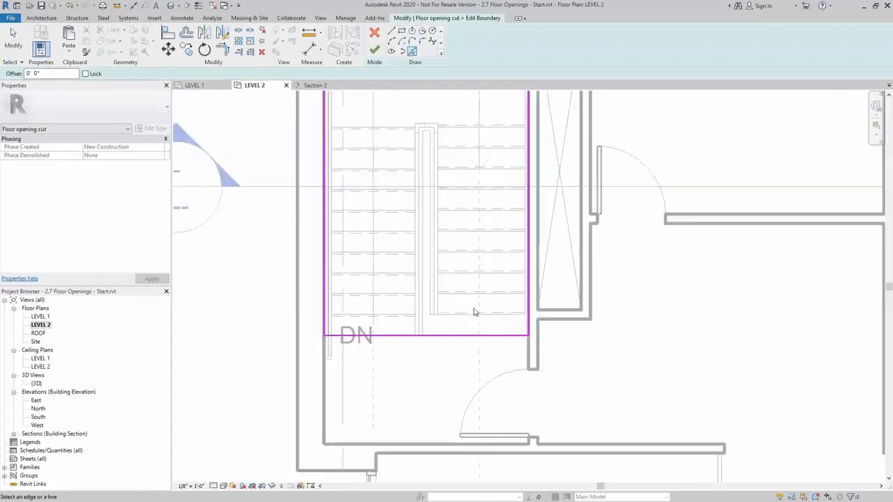
left_click(461, 325)
left_click(396, 340)
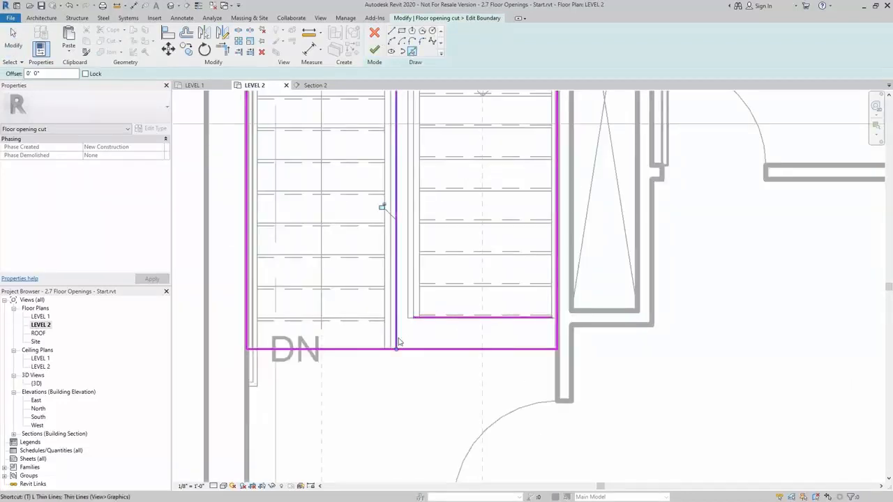
Step: Trim the boundary lines into one closed loop with a notch at the right flight, and finish editing the opening
key("t")
key("r")
left_click(398, 342)
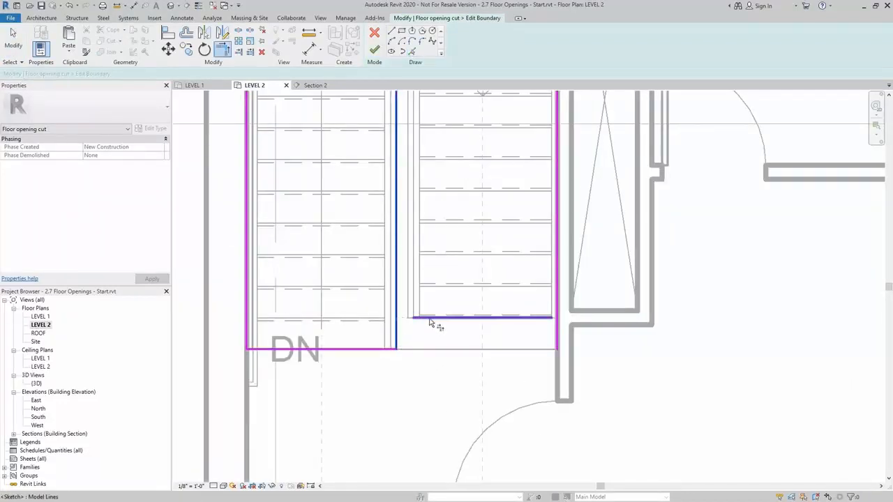
left_click(425, 318)
left_click(554, 318)
left_click(558, 307)
scroll(557, 308, "down", 4)
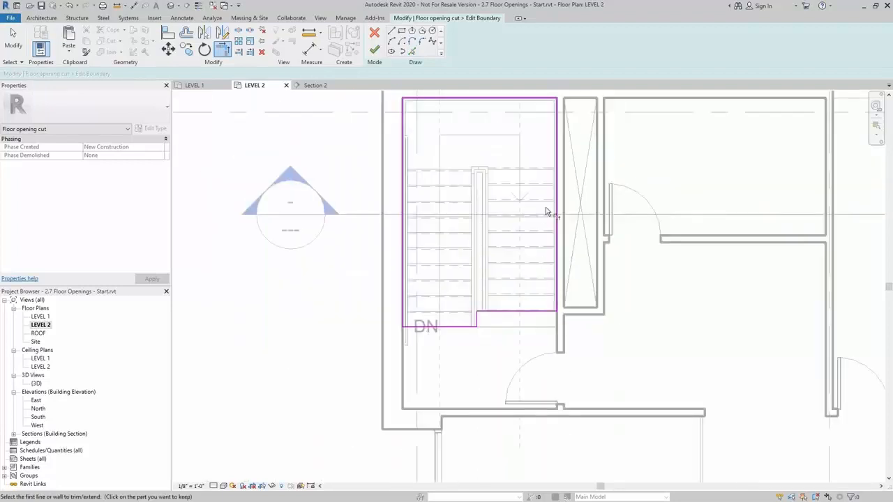
left_click(375, 49)
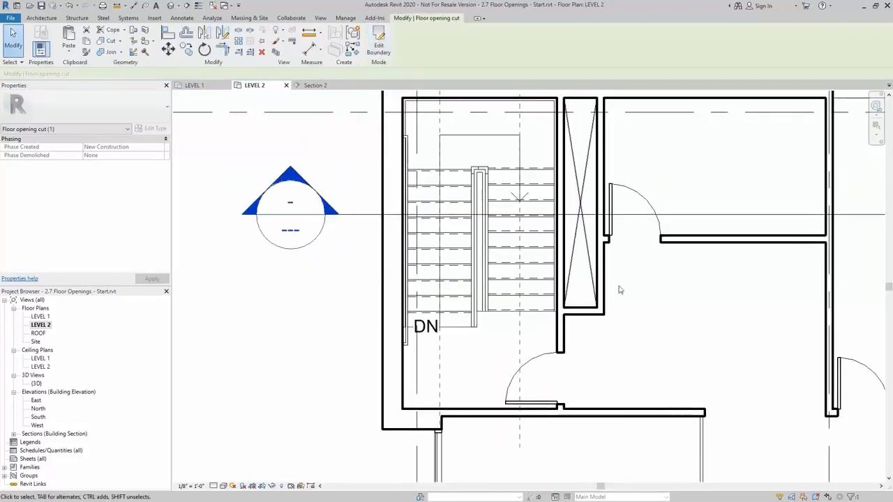
left_click(683, 345)
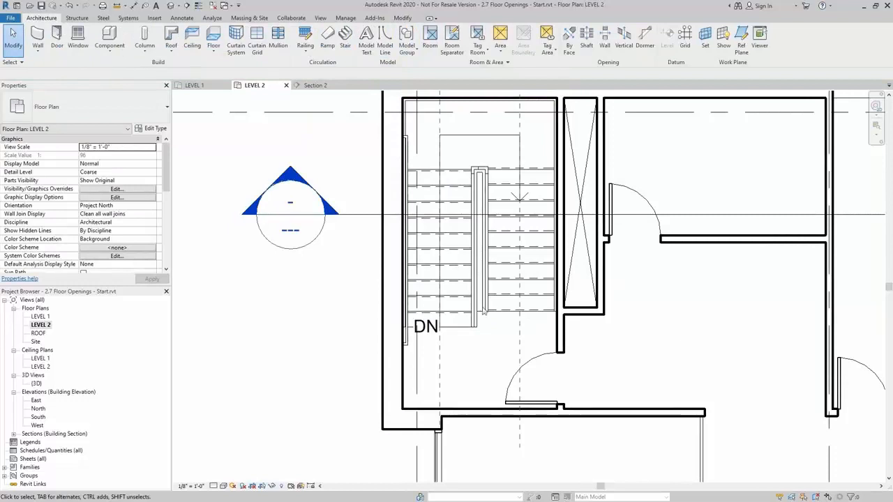
Step: Open the section view through the stair and examine how the vertical opening cuts the LEVEL 2 floor
double_click(303, 232)
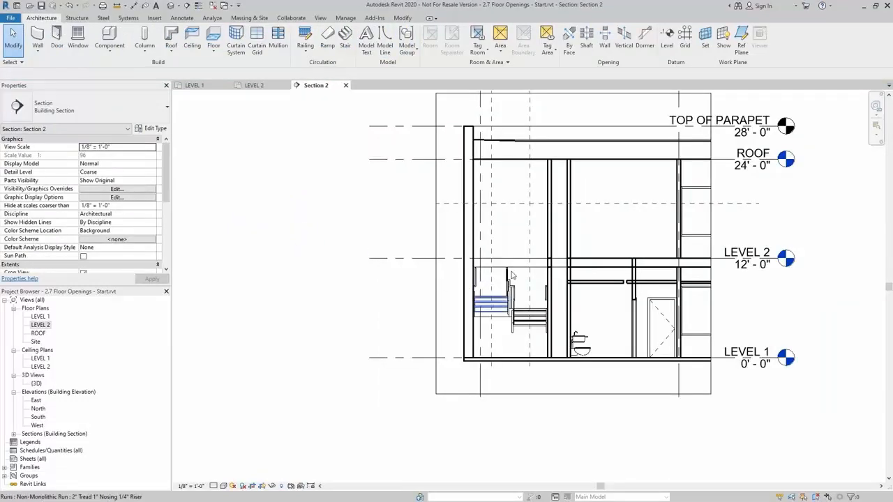
scroll(569, 272, "up", 2)
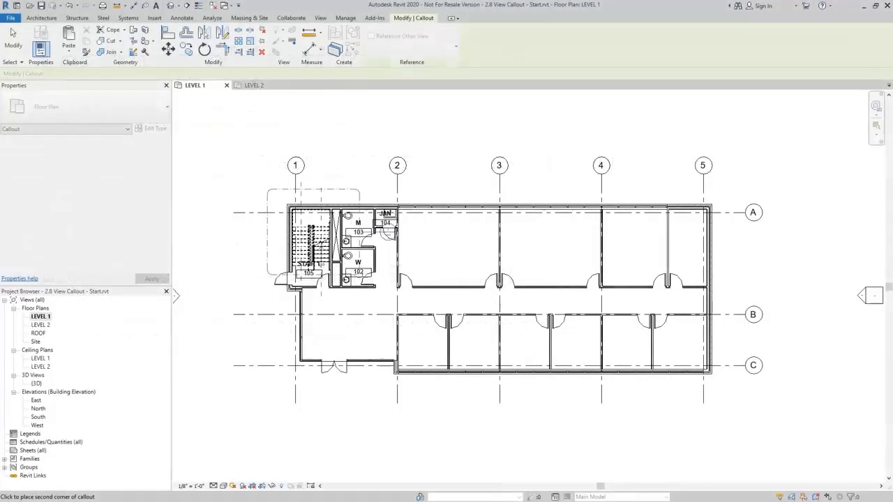
Step: Draw a callout around the stair and restrooms on the LEVEL 1 plan, and move its head to the building's exit-door side
left_click(407, 300)
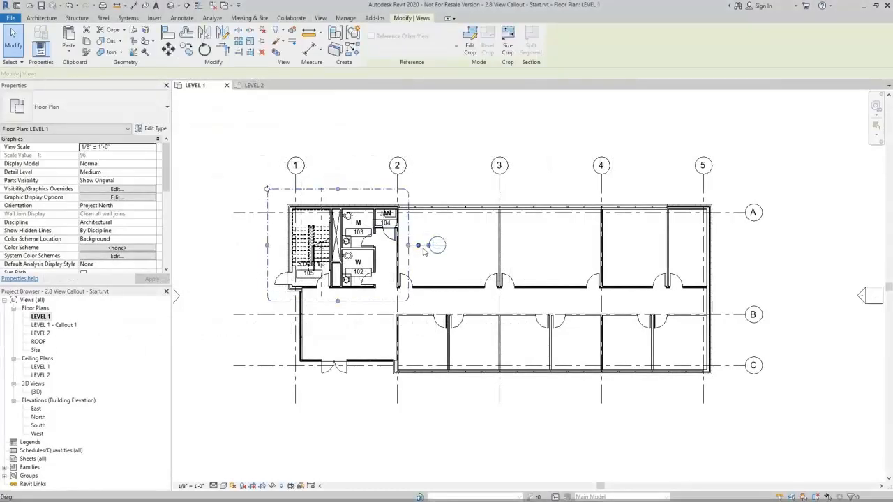
left_click_drag(430, 246, 237, 242)
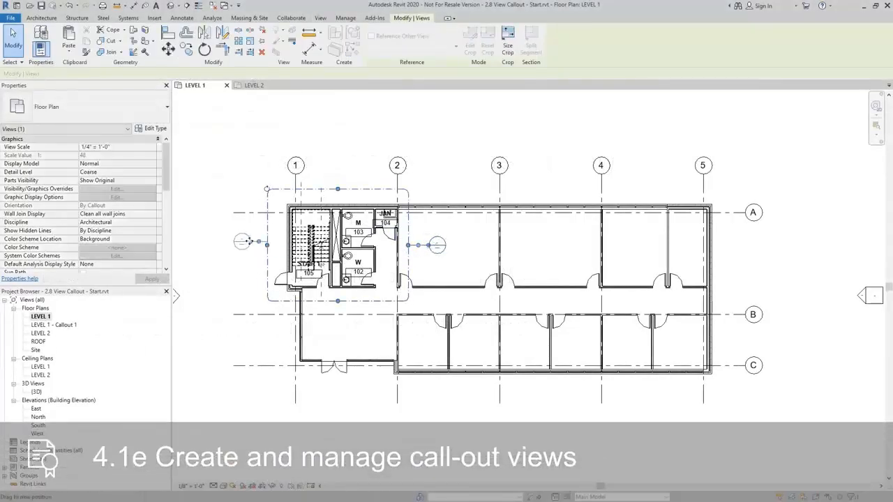
left_click(258, 265)
Step: Open the callout view from its head, and return to the LEVEL 1 plan to examine the callout marker
double_click(241, 241)
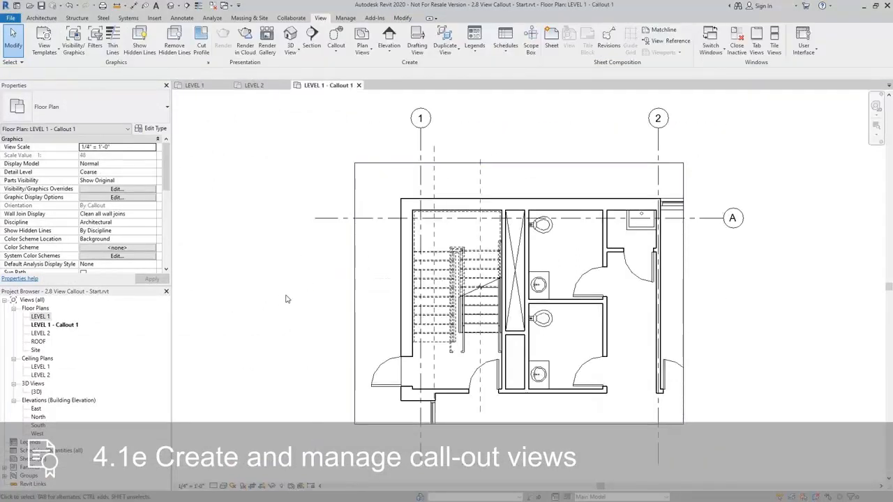
double_click(39, 316)
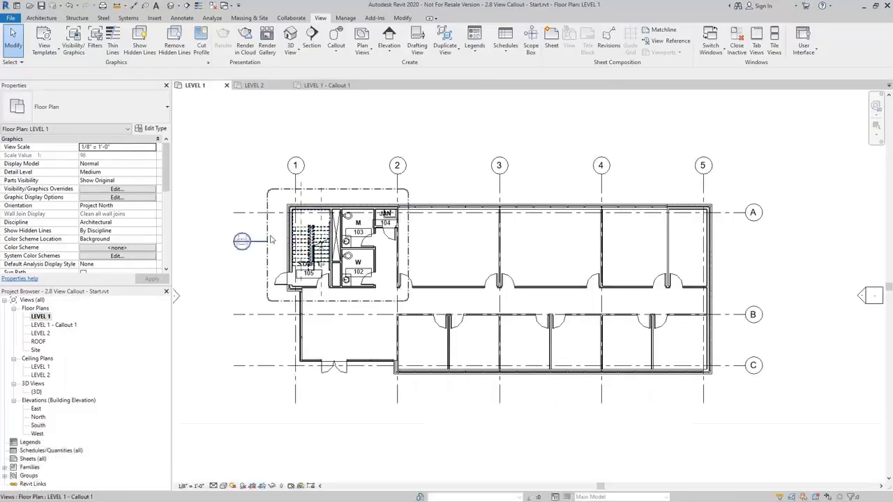
scroll(268, 234, "up", 2)
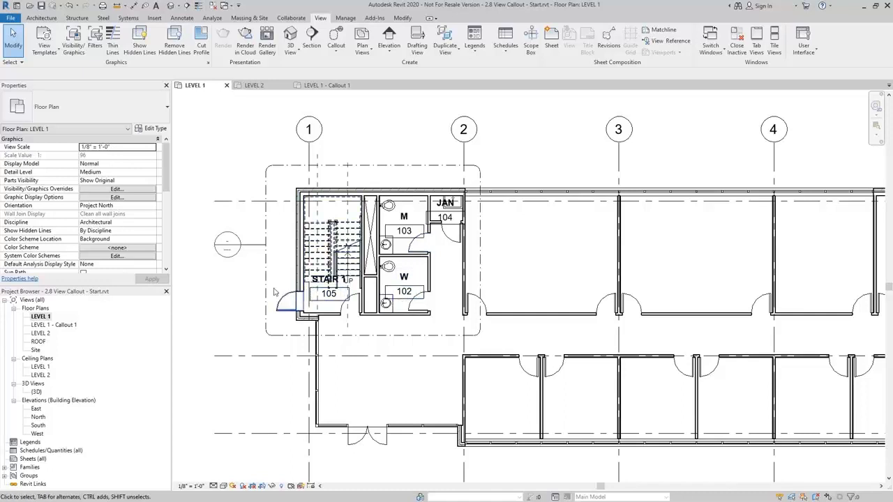
Step: In the callout view, place room tags for STAIR 1 (105), W (102), M (103) and JAN (104)
double_click(233, 251)
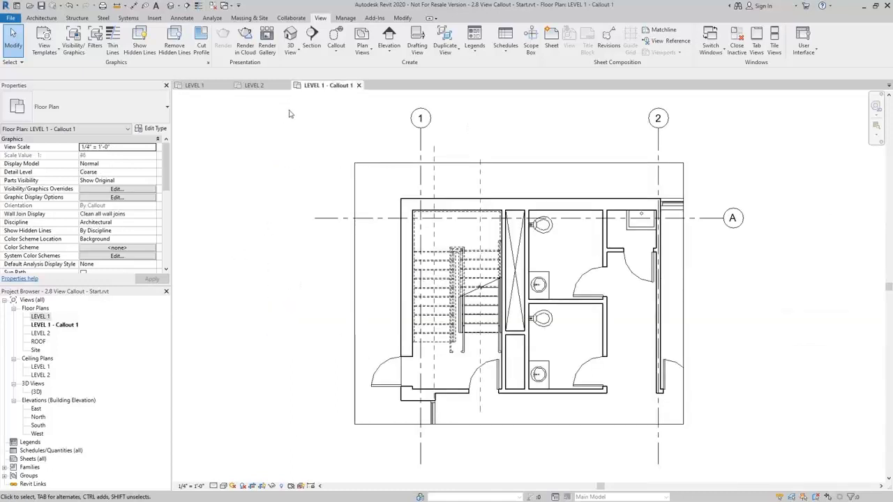
key("r")
key("t")
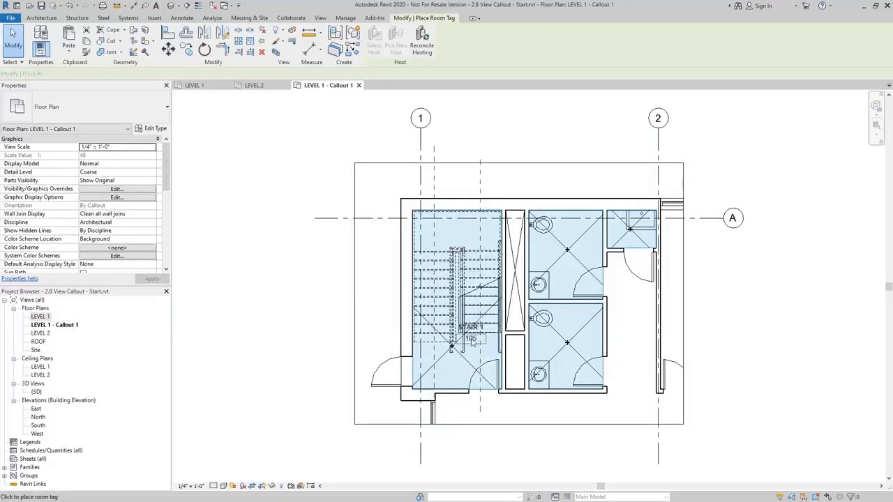
left_click(455, 368)
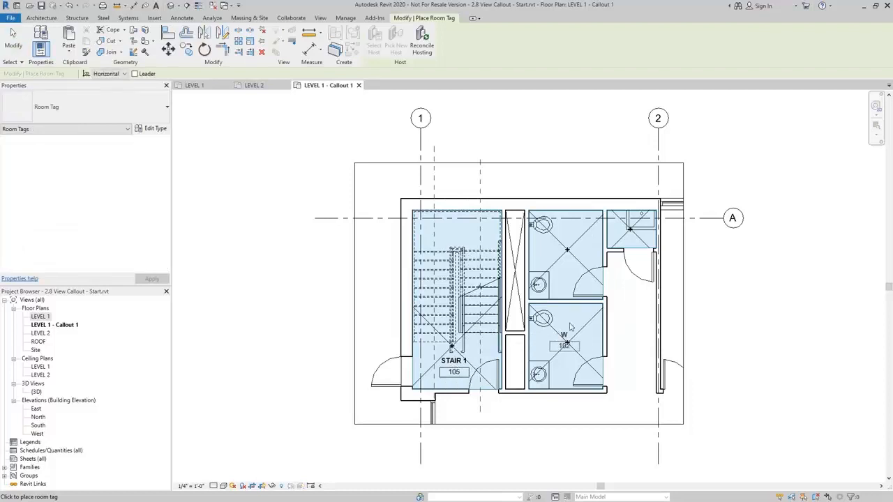
left_click(565, 250)
left_click(632, 232)
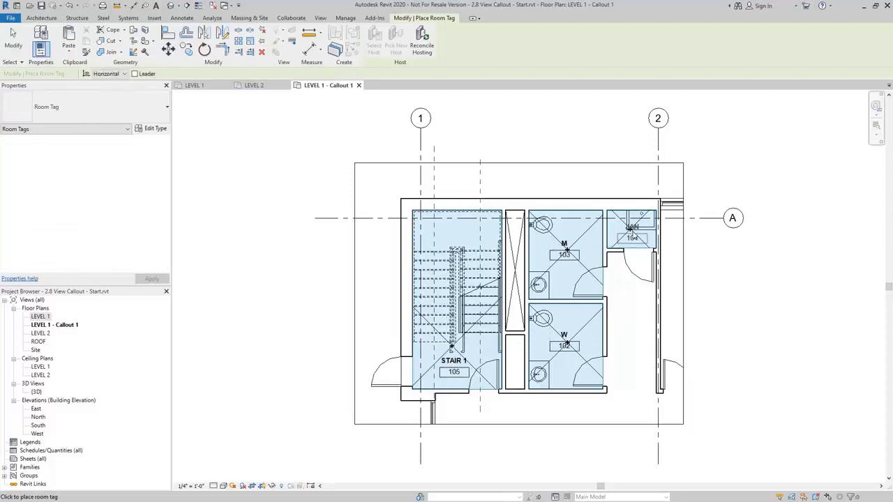
key("Escape")
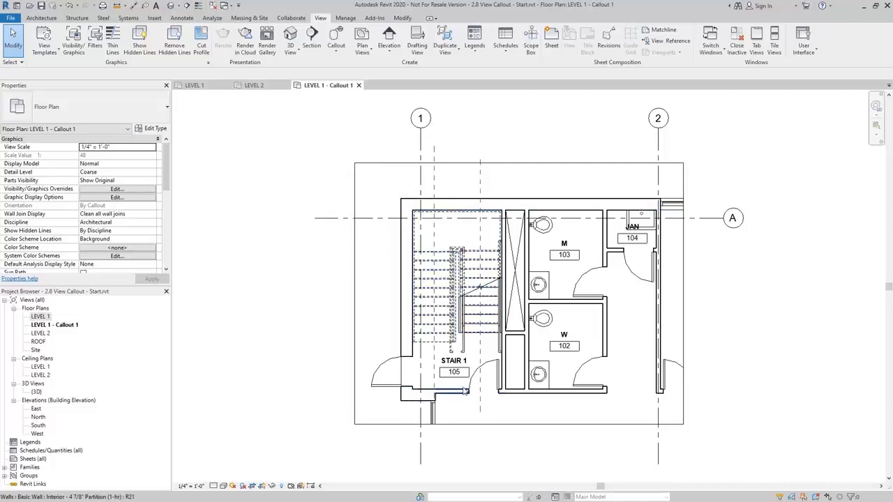
Step: Set the detail level of the LEVEL 1 callout view to Medium
left_click(214, 485)
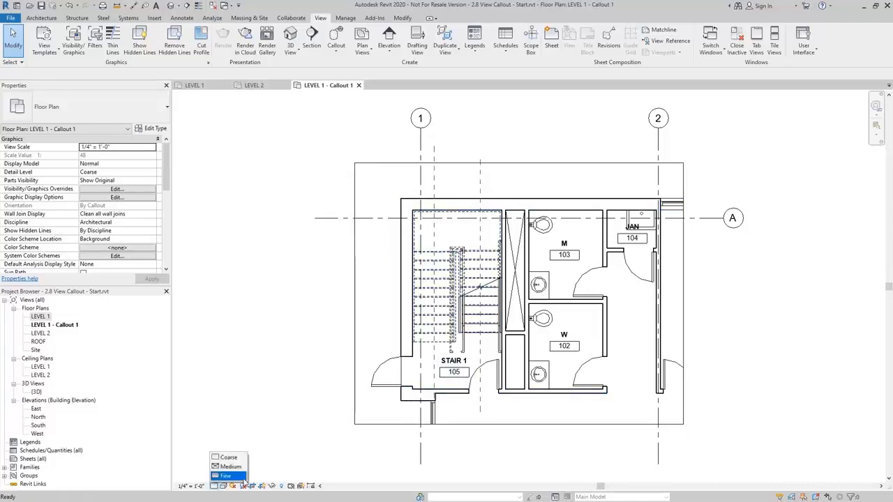
left_click(237, 467)
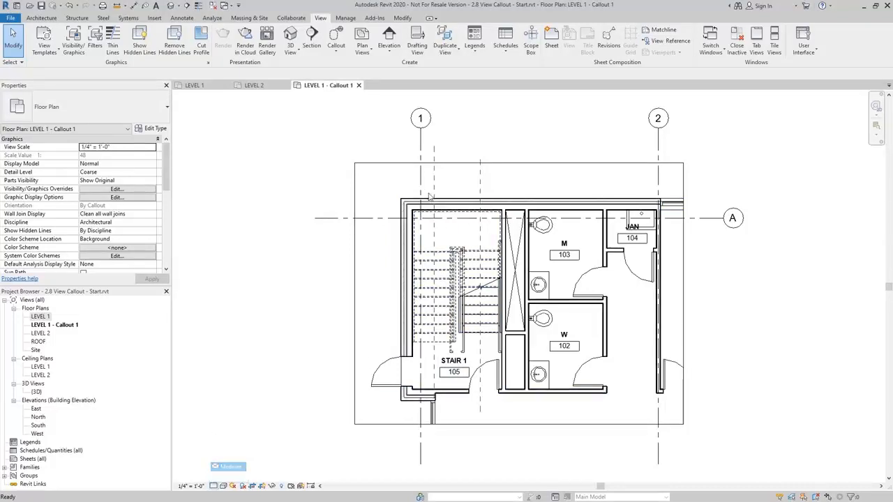
left_click(536, 163)
left_click(704, 166)
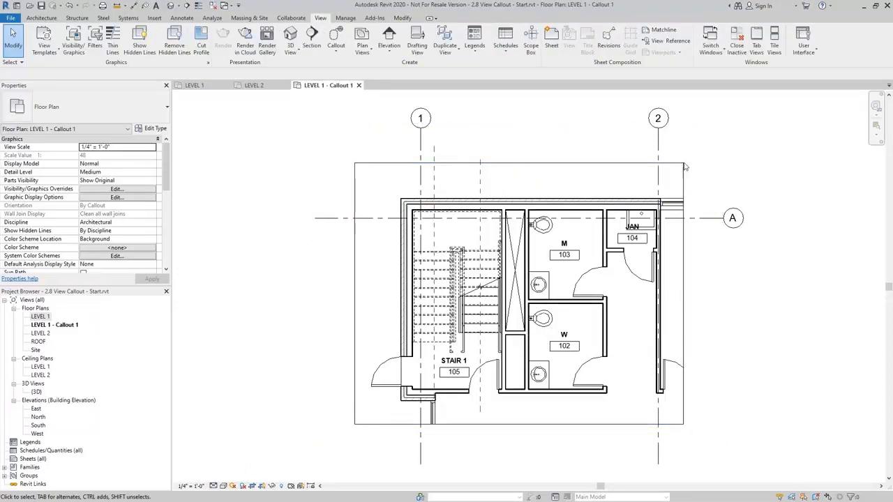
Step: On the LEVEL 1 plan, draw a building section through the stair looking toward the restrooms, and open the section view
double_click(40, 316)
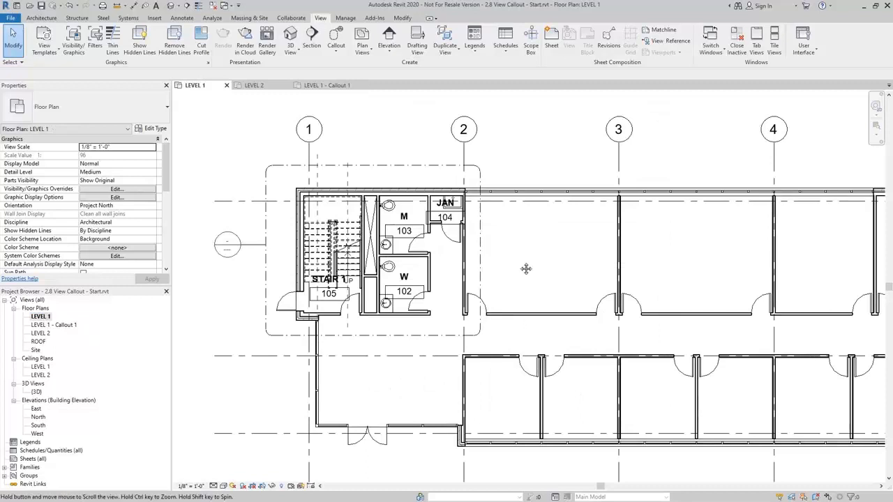
middle_click_drag(528, 266, 492, 264)
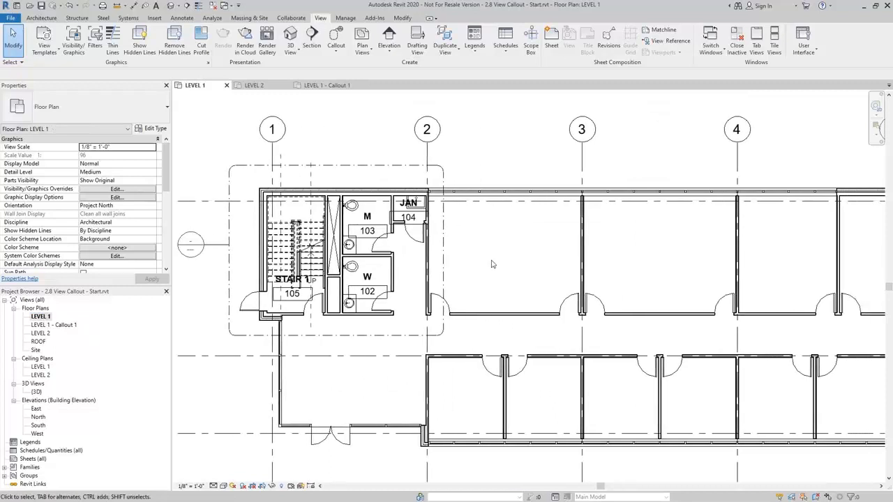
left_click(312, 42)
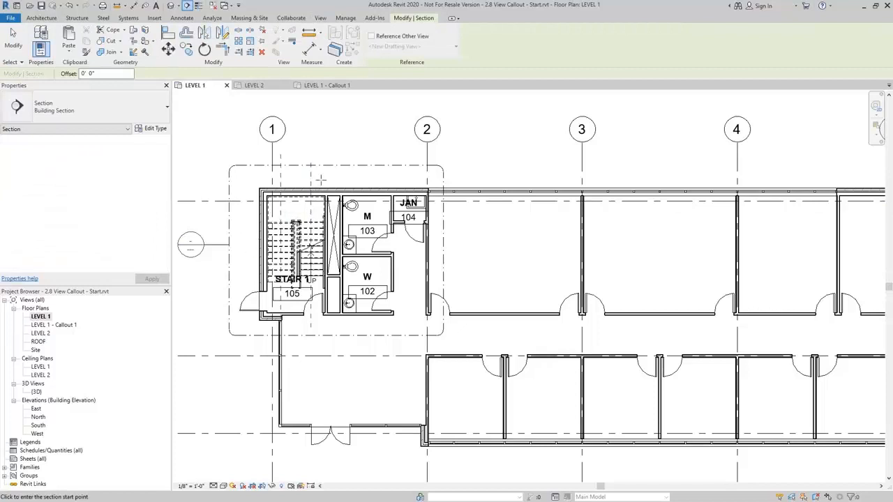
left_click(312, 146)
left_click(312, 381)
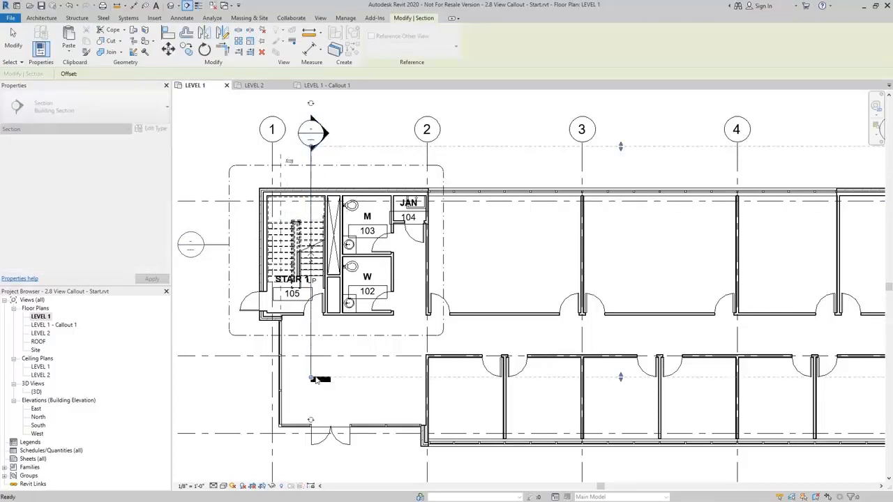
key("Escape")
key("Escape")
double_click(321, 138)
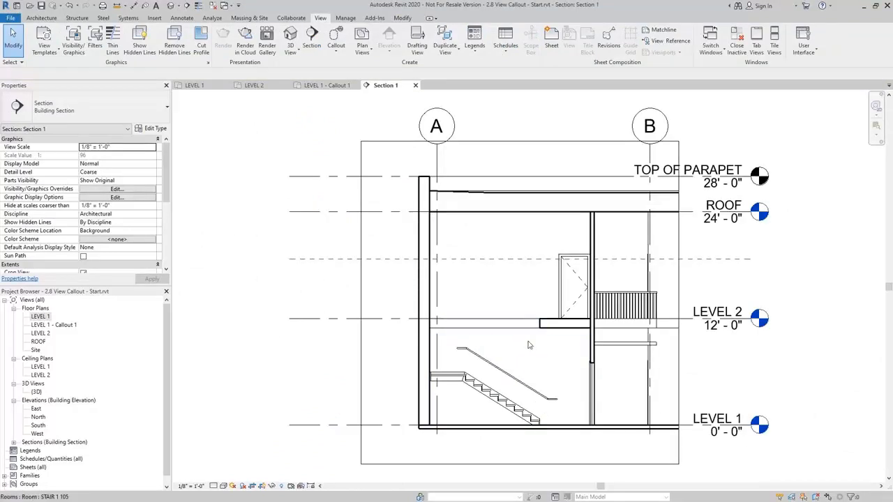
Step: Draw a Detail callout around the LEVEL 2 floor edge at the stair opening, and move its head into the open stairwell
left_click(336, 45)
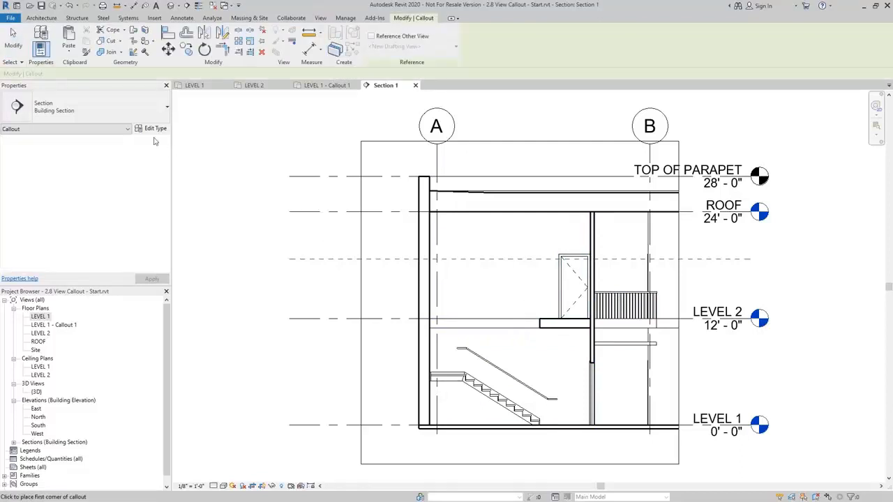
left_click(81, 111)
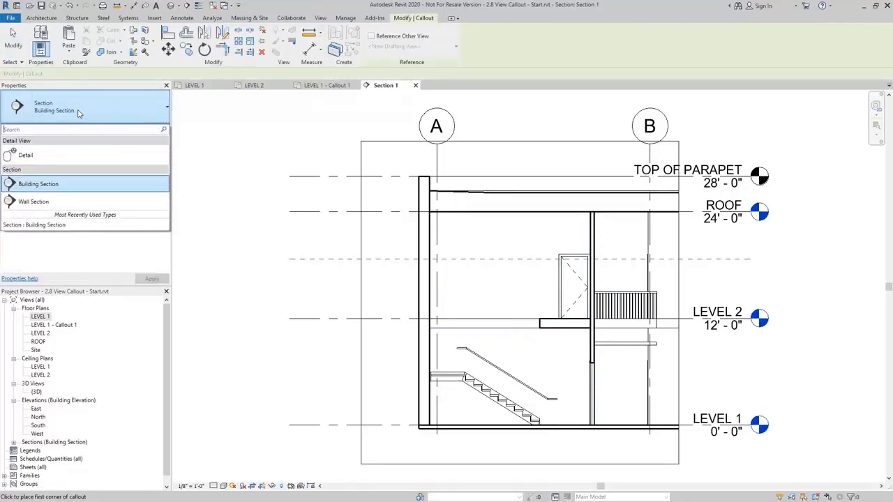
left_click(49, 155)
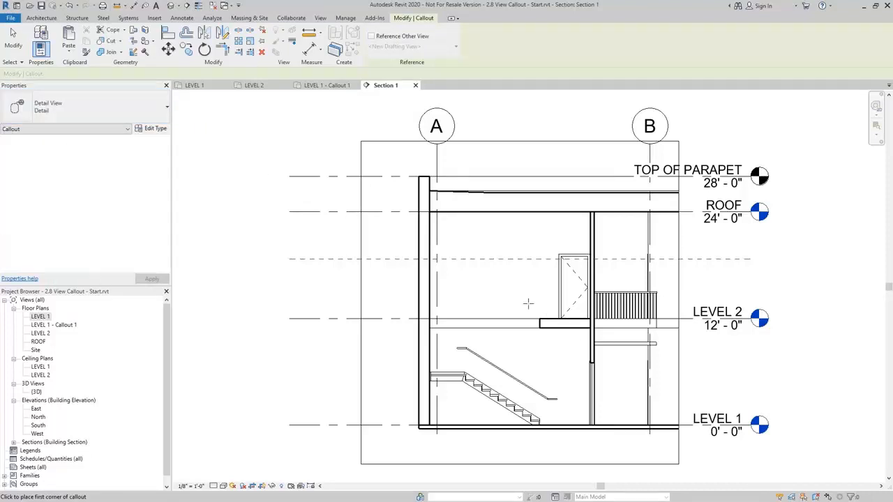
left_click(529, 303)
left_click(625, 342)
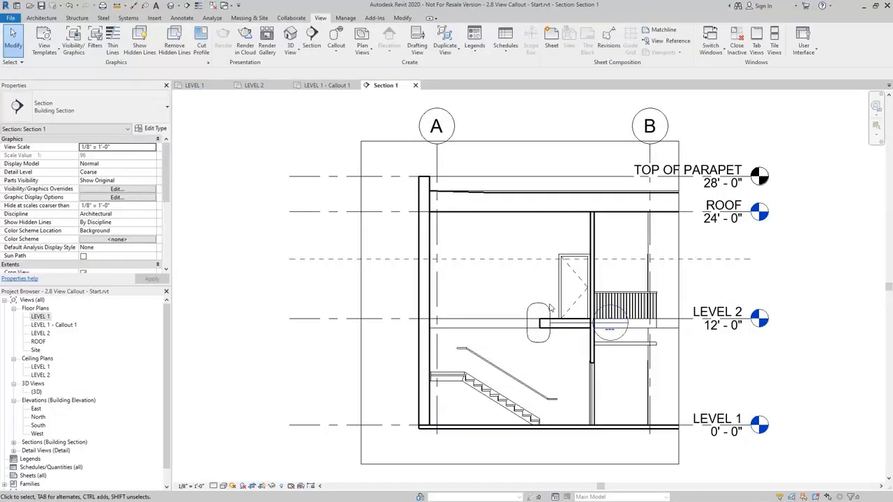
left_click(550, 308)
left_click_drag(548, 310, 512, 299)
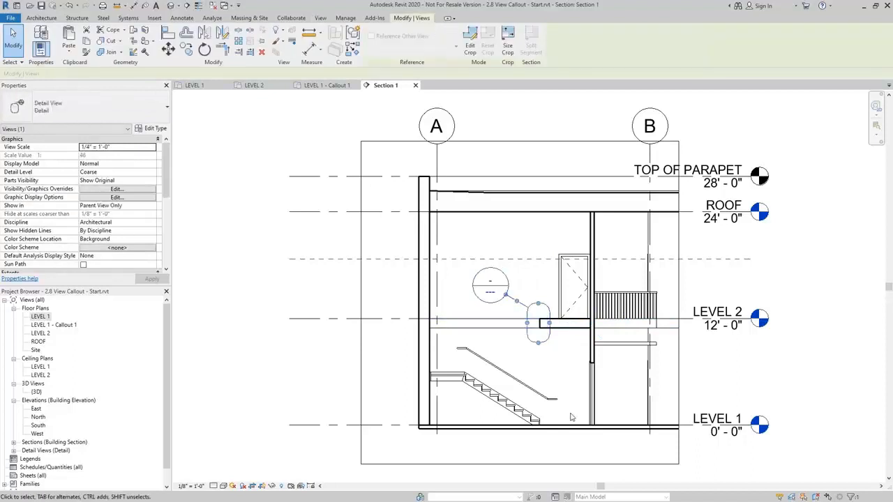
left_click(556, 361)
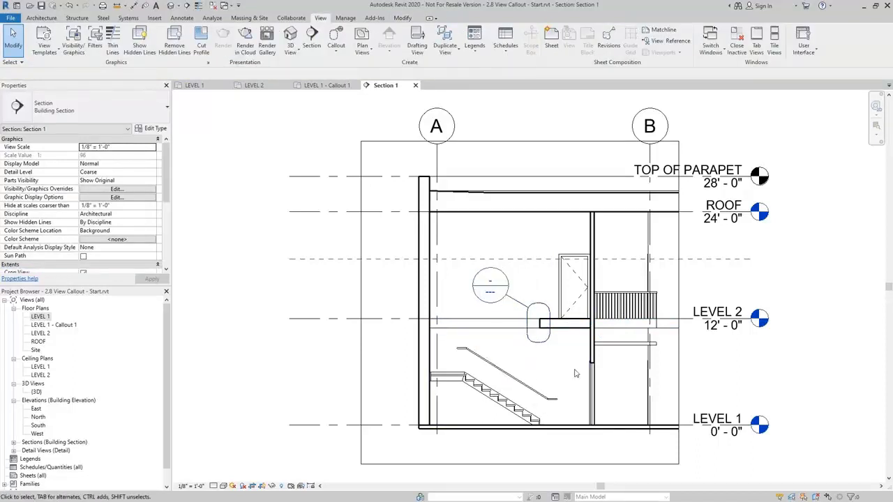
Step: Draw a Wall Section callout around the full-height exterior wall at grid A with its head outside the building, and open its view
left_click(517, 307)
key("c")
key("s")
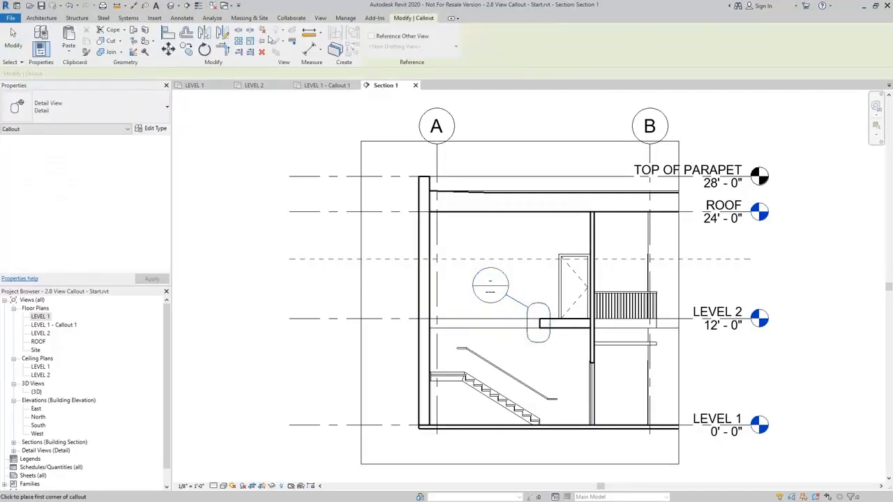
left_click(116, 120)
left_click(28, 201)
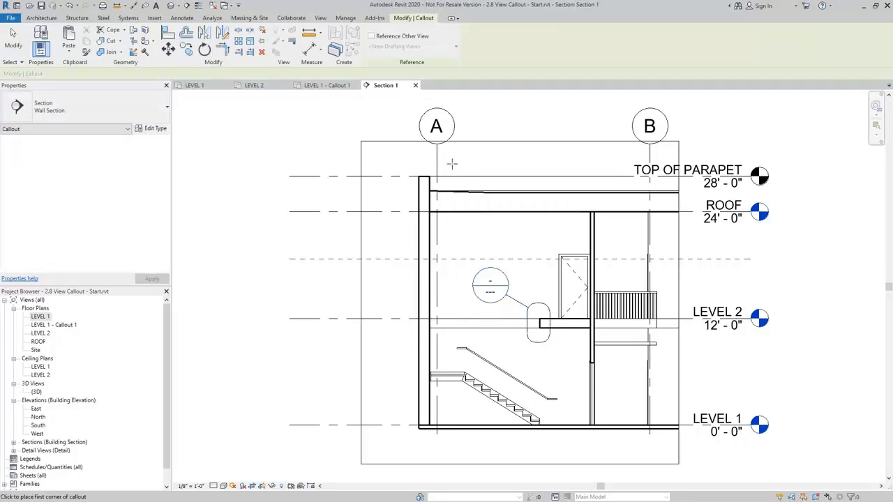
left_click(453, 165)
left_click(406, 444)
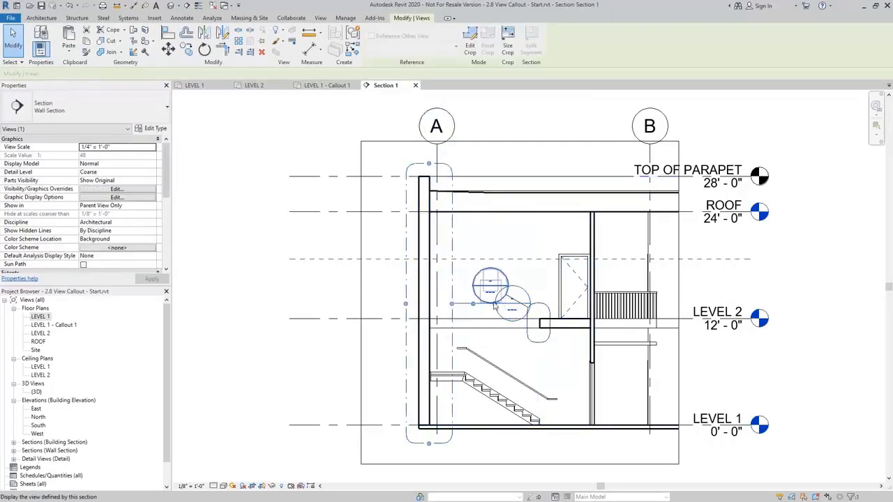
left_click_drag(495, 304, 370, 243)
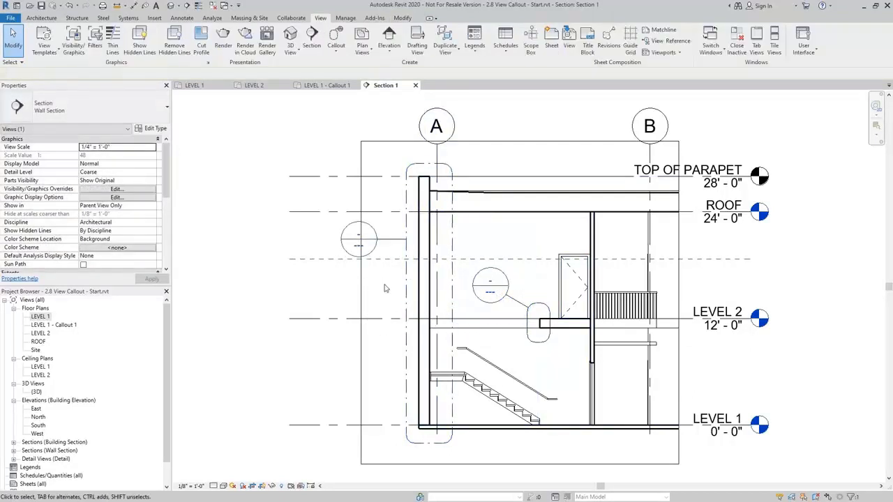
double_click(367, 244)
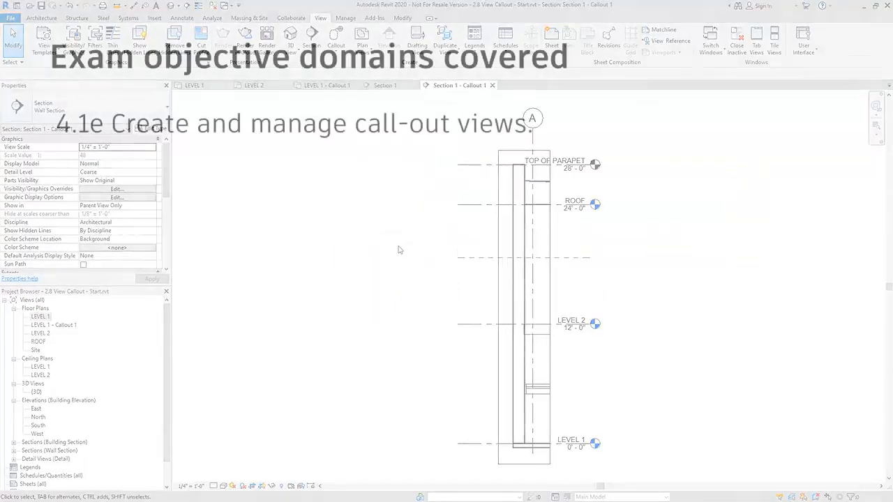
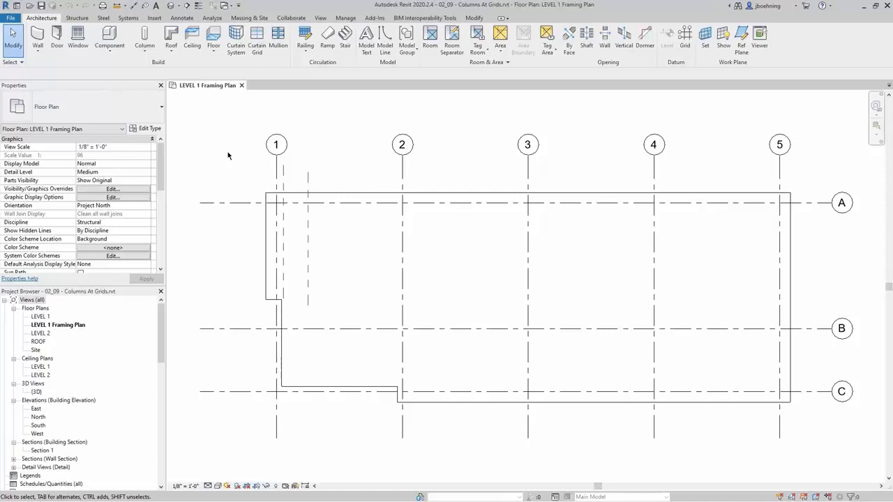
Step: For the LEVEL 1 Framing Plan, examine the architectural and structural column commands and the Columns and Structural Columns visibility categories
left_click(155, 53)
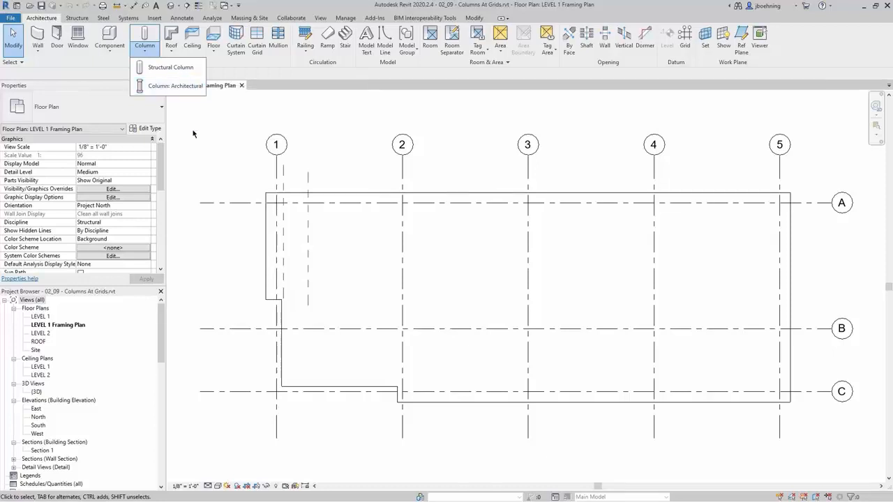
left_click(149, 189)
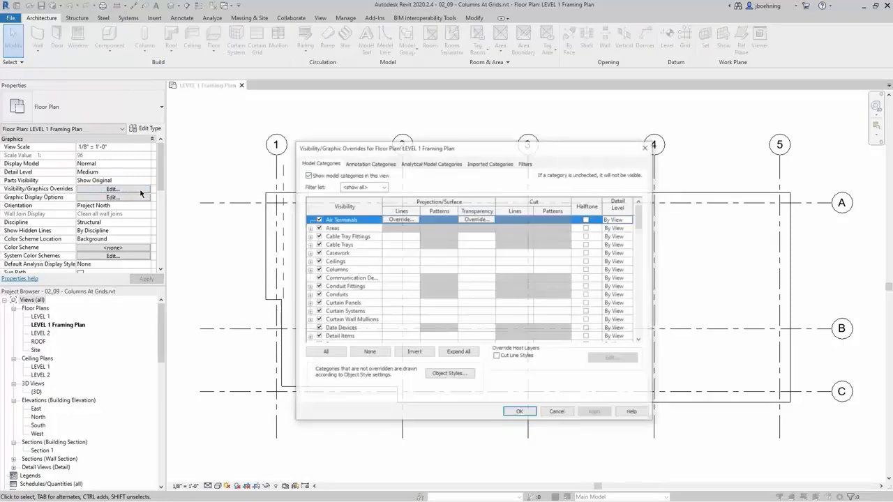
left_click(363, 272)
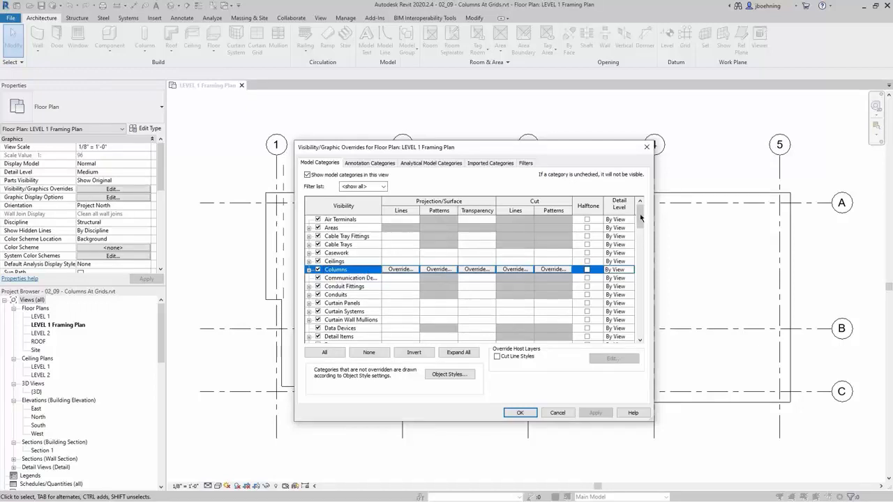
left_click_drag(644, 216, 643, 316)
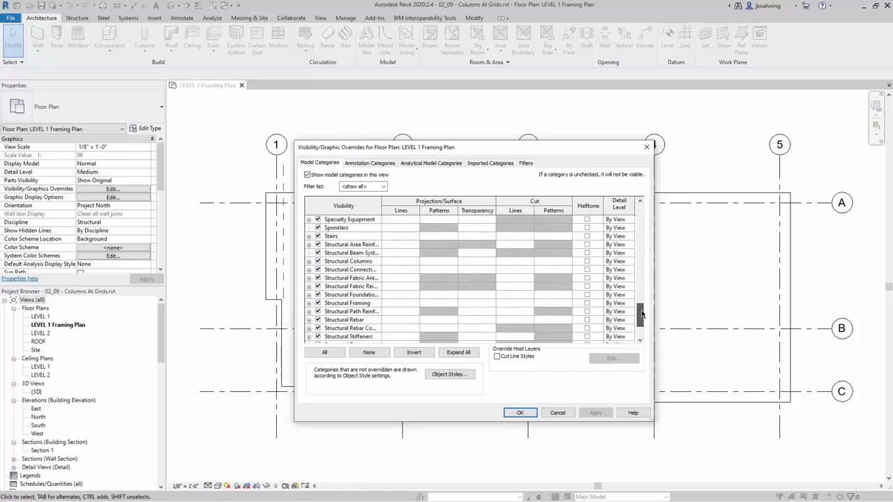
left_click(370, 264)
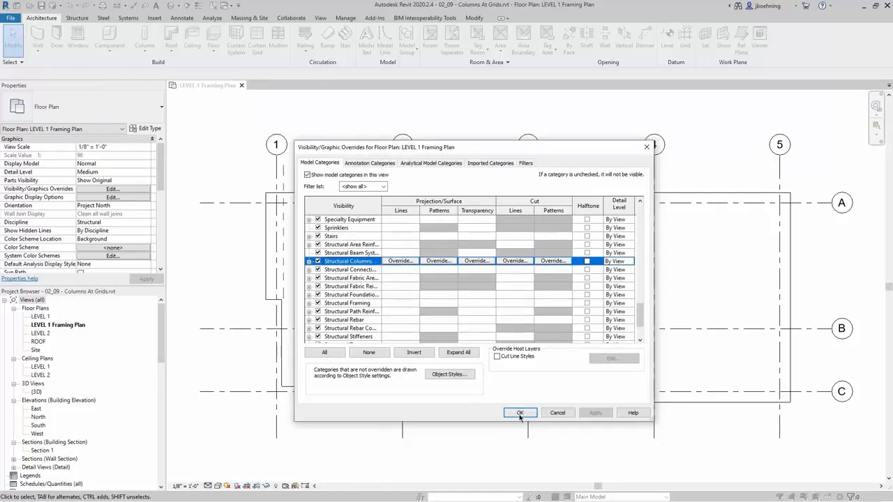
left_click(558, 413)
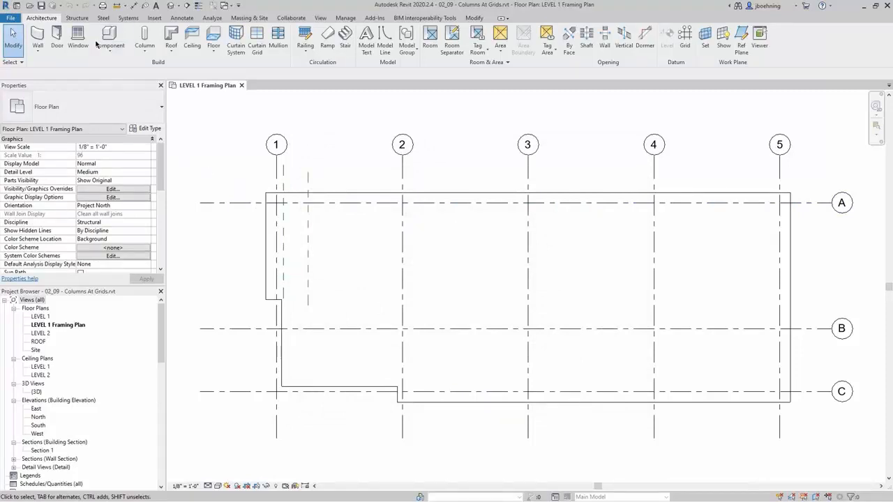
left_click(81, 19)
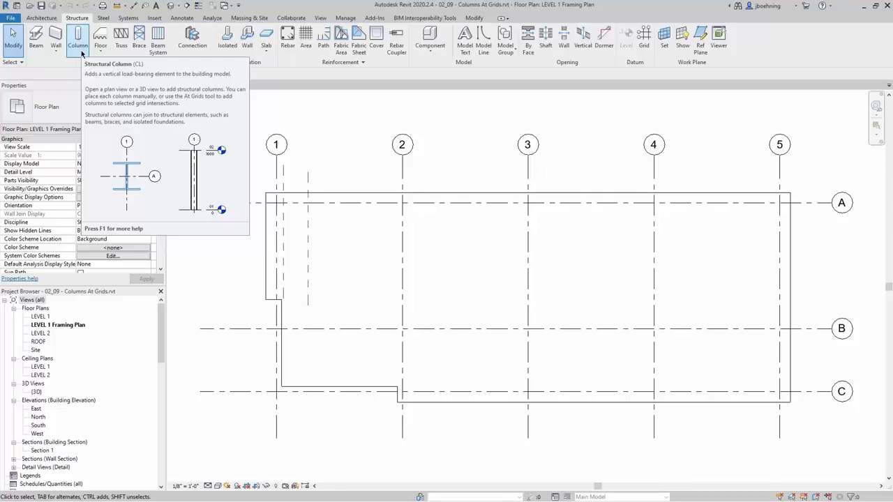
left_click(47, 18)
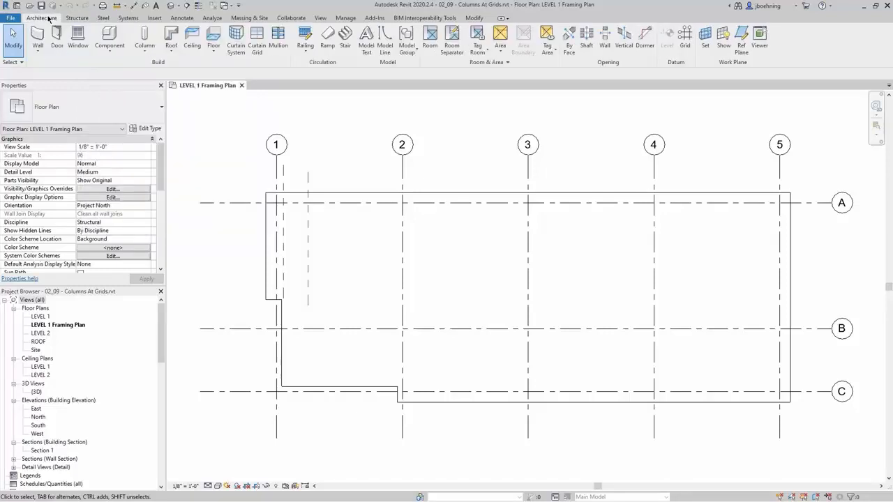
Step: Place W10X49 structural columns at the intersections of grid A with grids 1 through 5, using At Grids
left_click(144, 49)
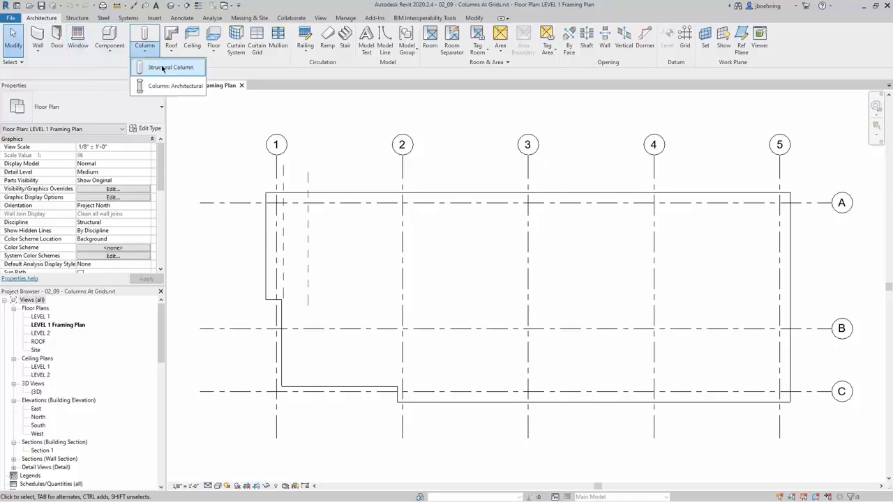
left_click(166, 67)
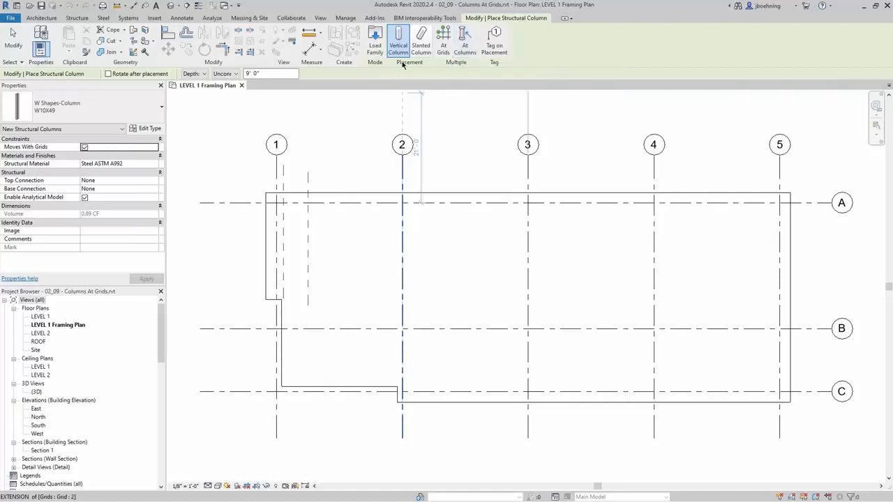
left_click(444, 48)
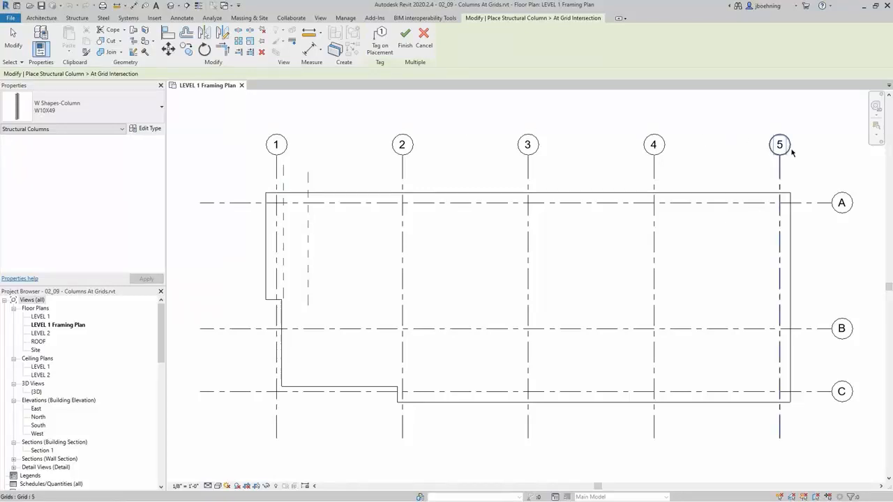
left_click_drag(803, 150, 239, 127)
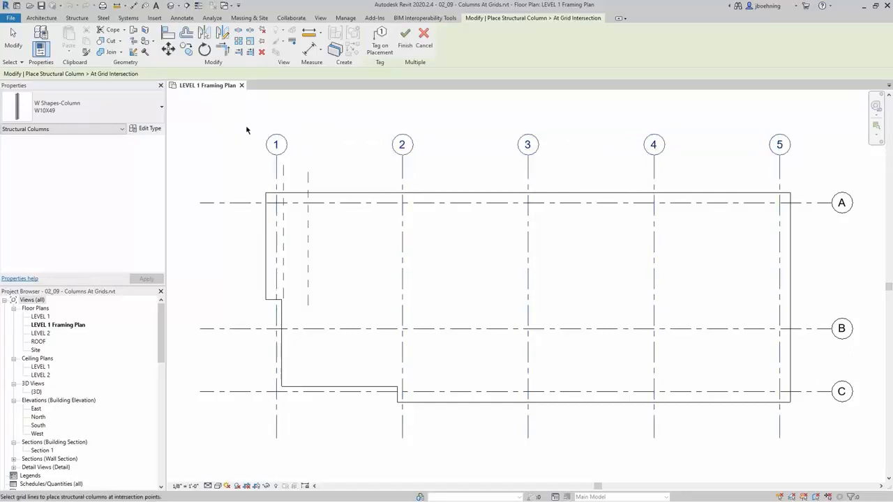
left_click(813, 204, "ctrl")
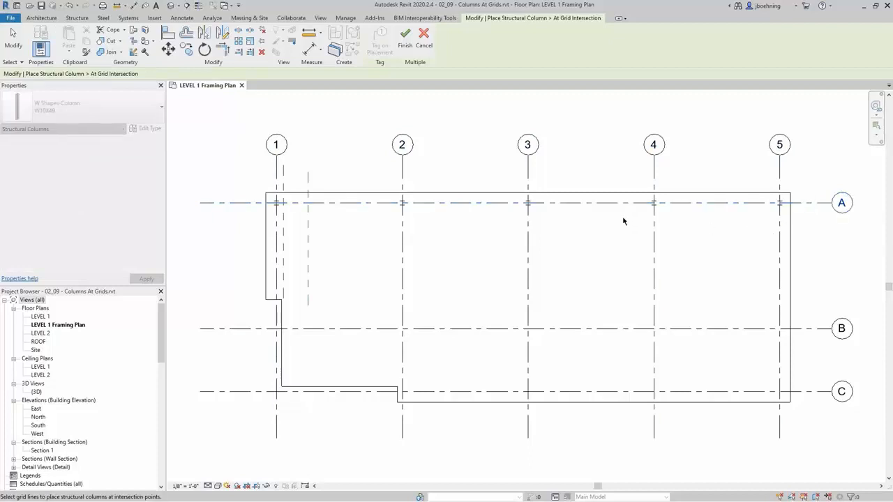
scroll(623, 221, "up", 1)
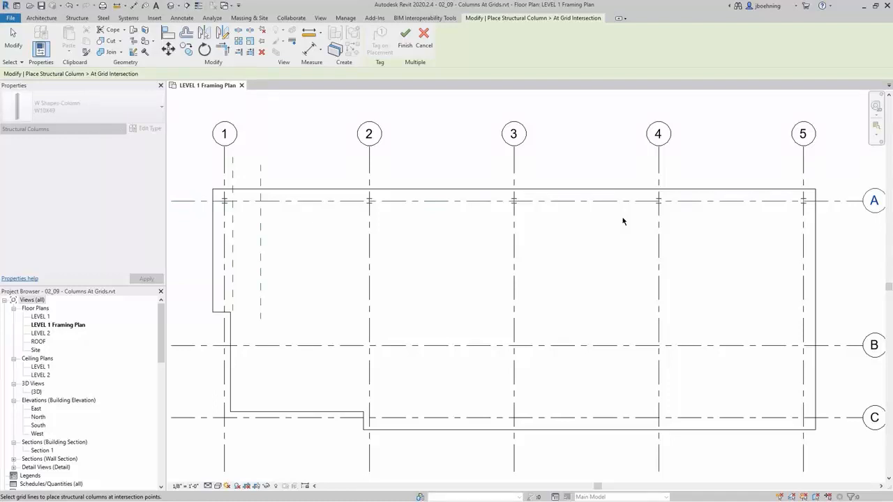
left_click(410, 53)
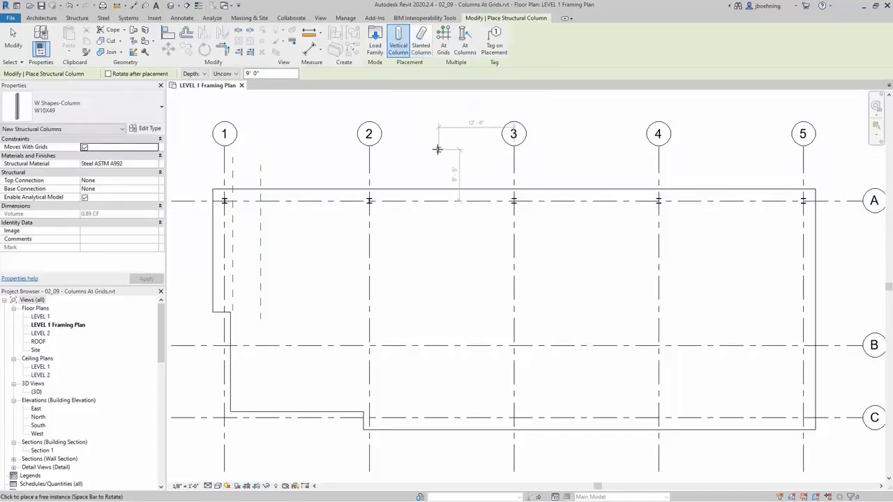
Step: Finish placing columns and open the LEVEL 1 floor plan to check for columns along grid A near the stair
scroll(438, 149, "down", 1)
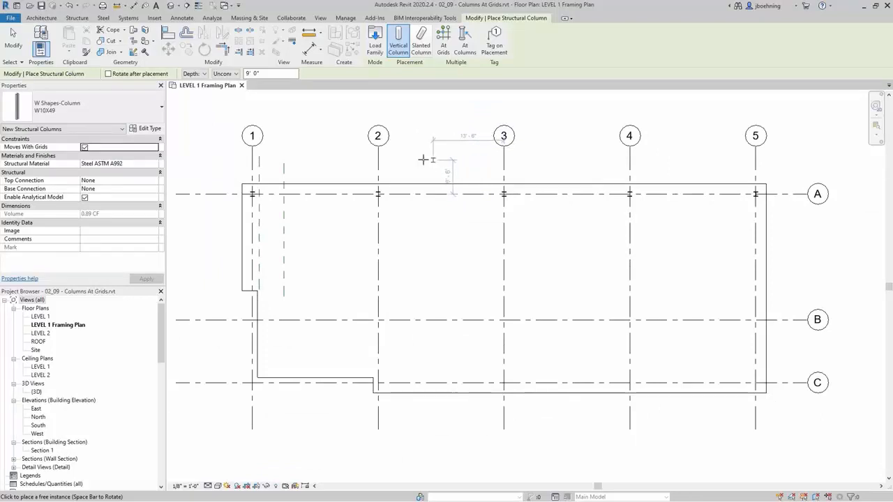
left_click(17, 52)
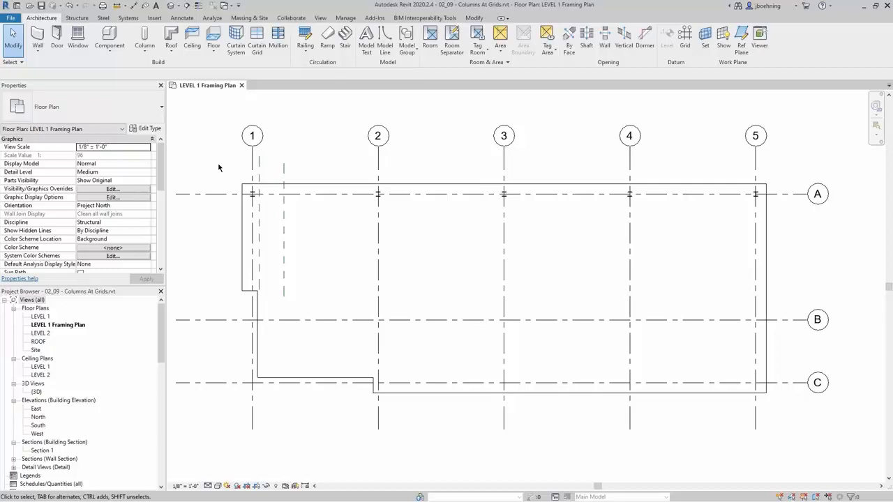
double_click(42, 317)
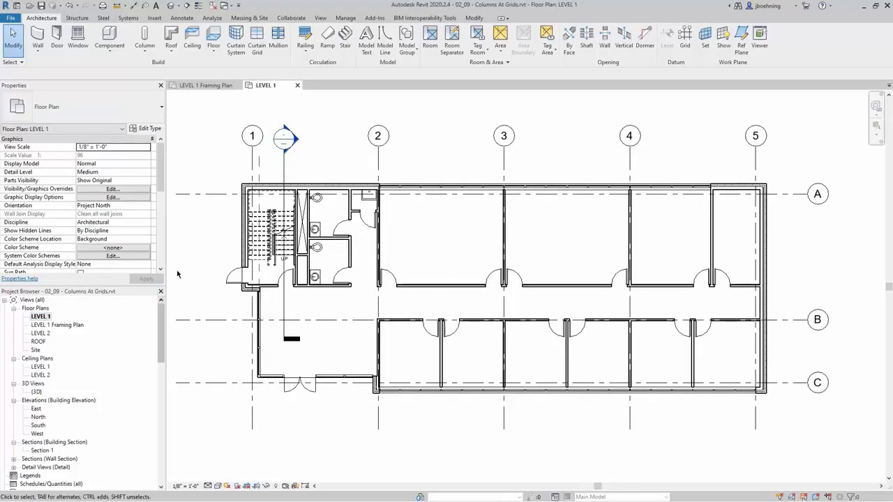
scroll(252, 191, "up", 3)
scroll(252, 191, "up", 2)
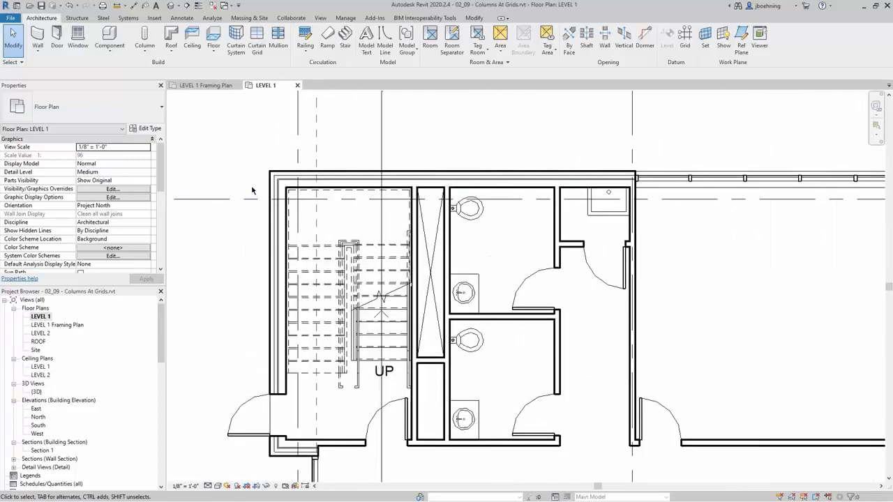
scroll(249, 190, "down", 5)
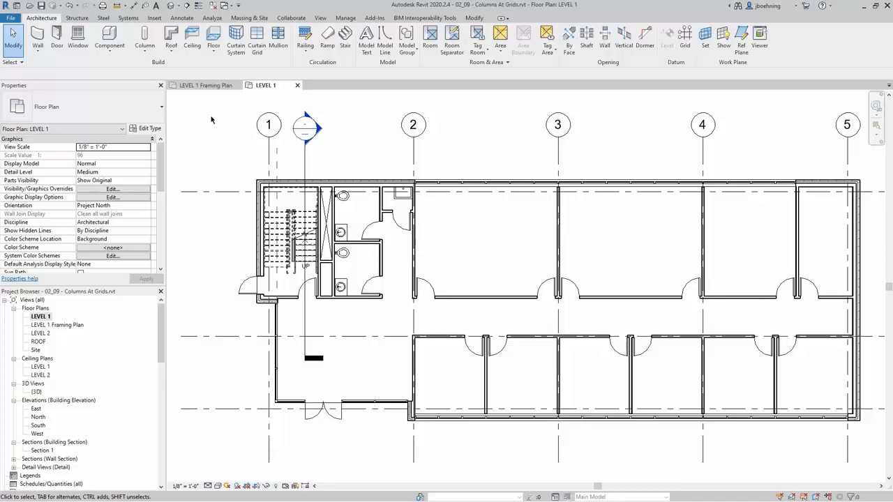
Step: Return to the LEVEL 1 Framing Plan and inspect the level and offset constraints of the column at grids A and 1
left_click(206, 85)
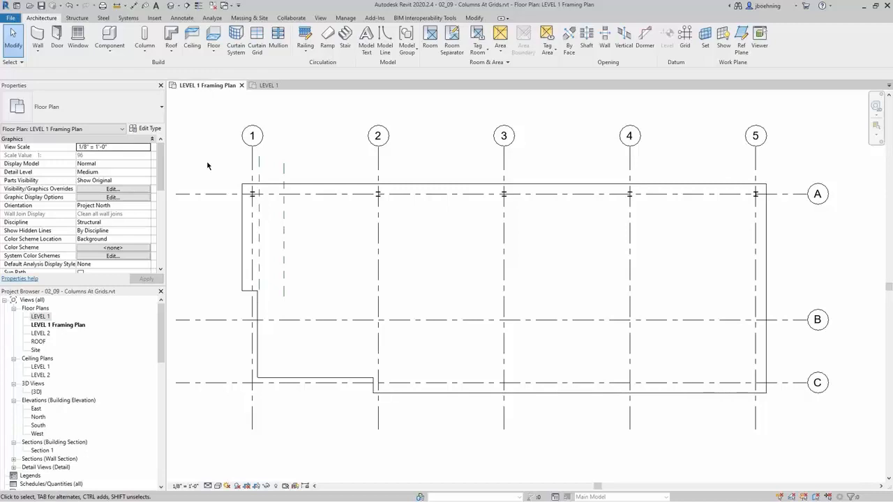
left_click_drag(219, 169, 266, 208)
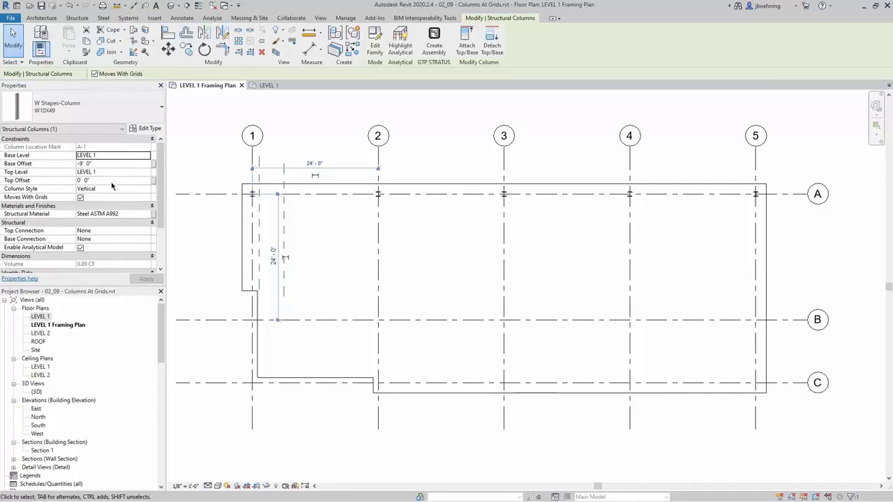
left_click(203, 185)
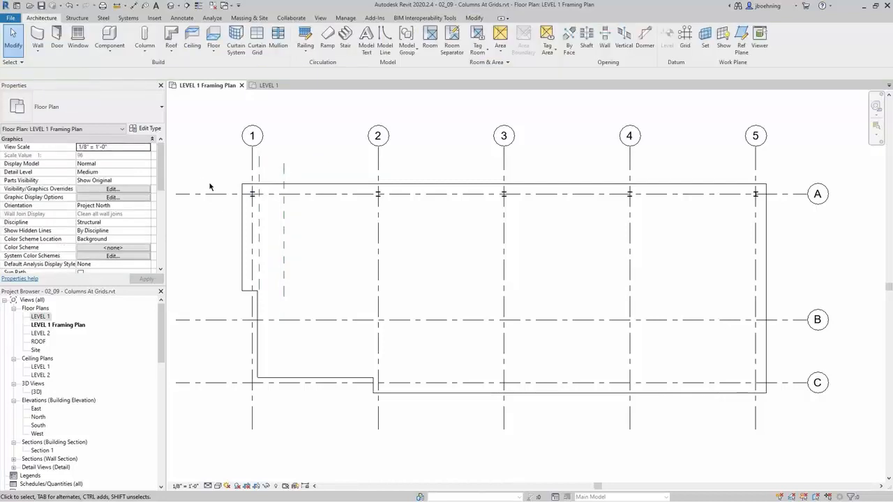
Step: Set the top level of the five structural columns along grid A to ROOF and their base offset to 0' 0"
left_click_drag(208, 170, 772, 217)
left_click(766, 218, "shift")
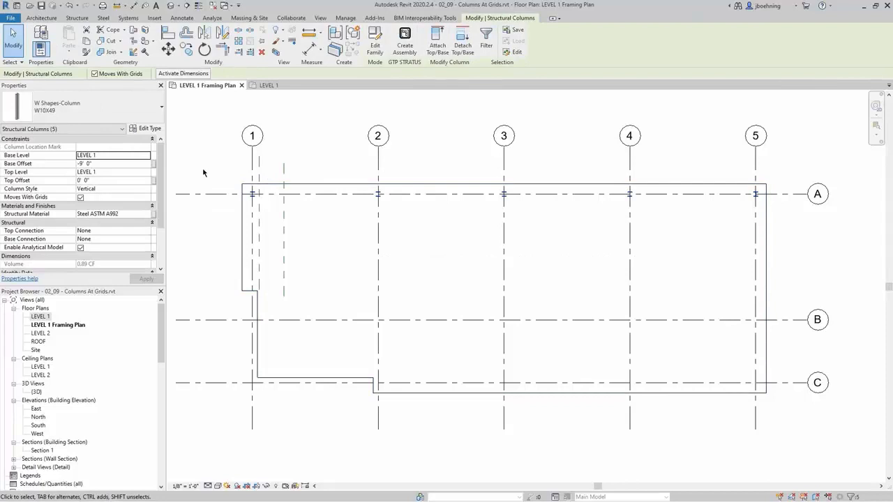
left_click(146, 172)
left_click(146, 172)
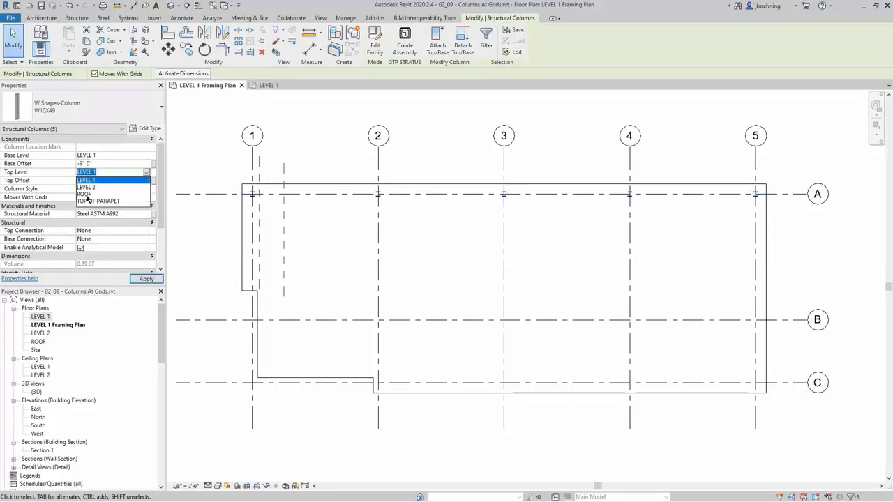
left_click(87, 196)
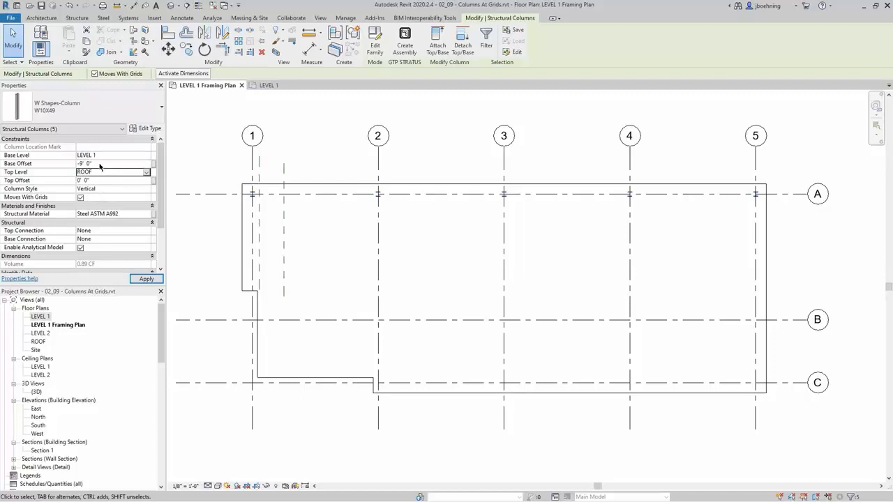
left_click(100, 165)
type("0")
key("Return")
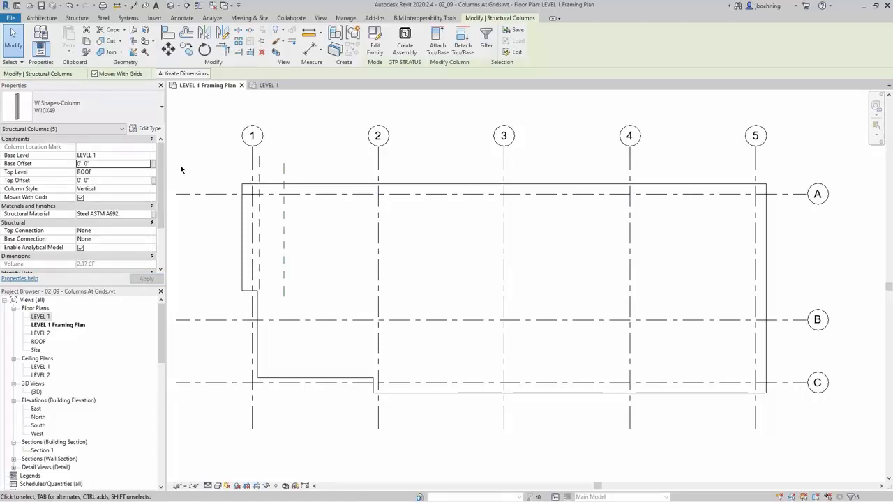
scroll(195, 172, "up", 1)
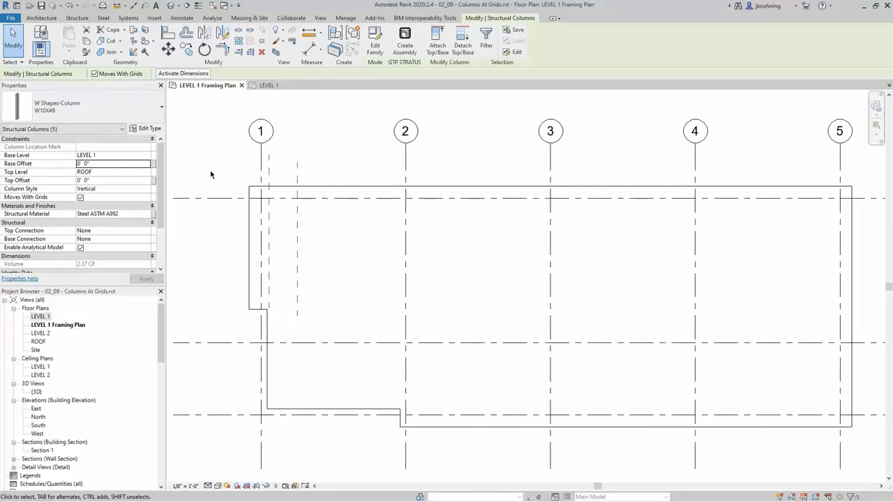
left_click(211, 175)
Step: Compare the LEVEL 1 floor plan with the LEVEL 1 Framing Plan, examining how the grid A columns display at the walls
left_click(268, 85)
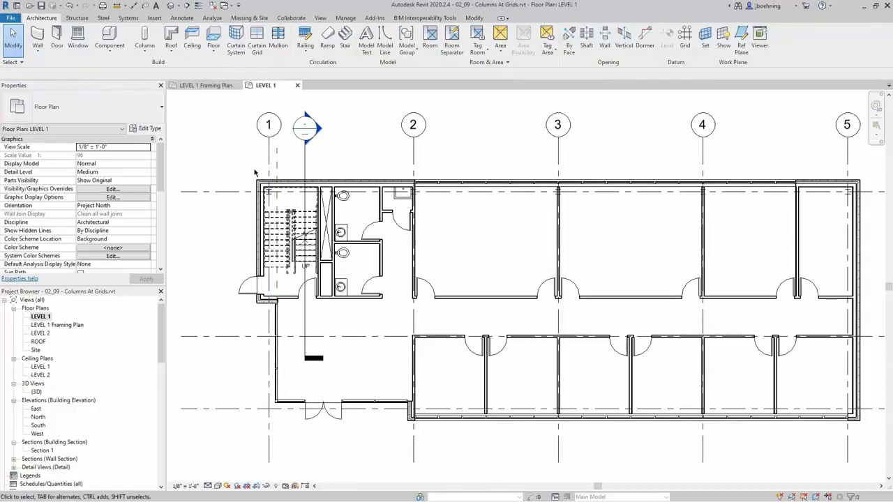
scroll(254, 172, "up", 2)
scroll(244, 175, "down", 3)
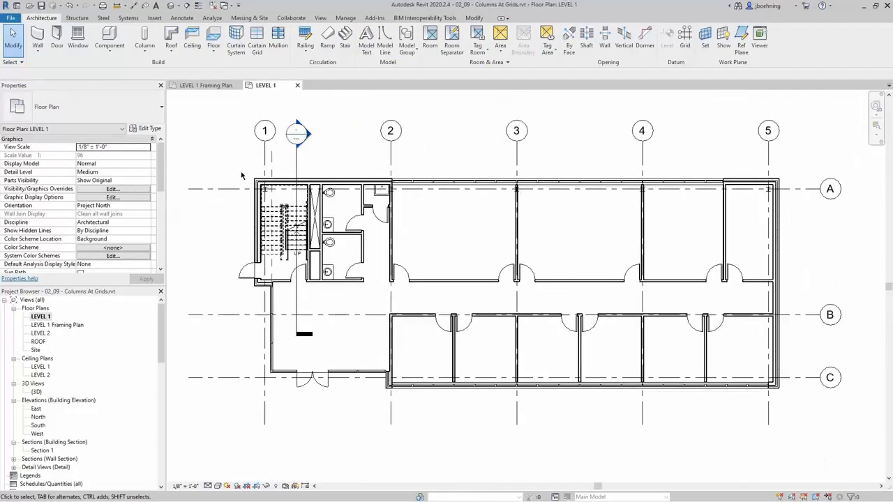
left_click(207, 85)
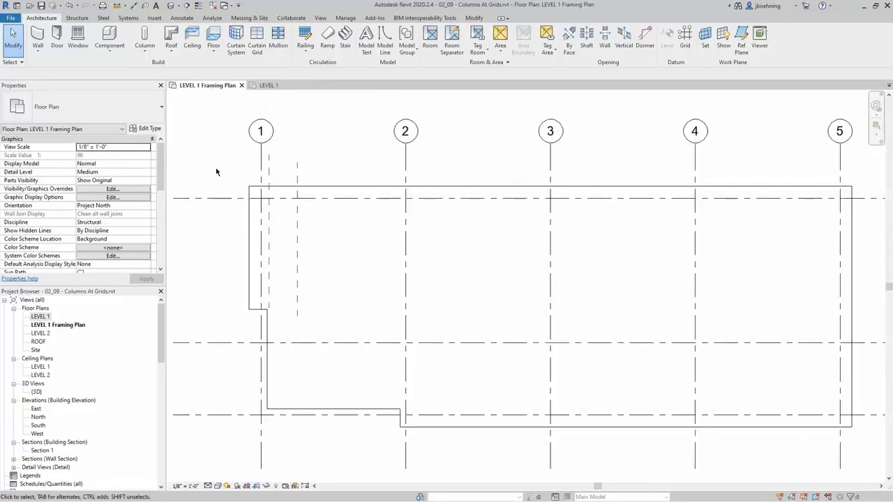
left_click(267, 85)
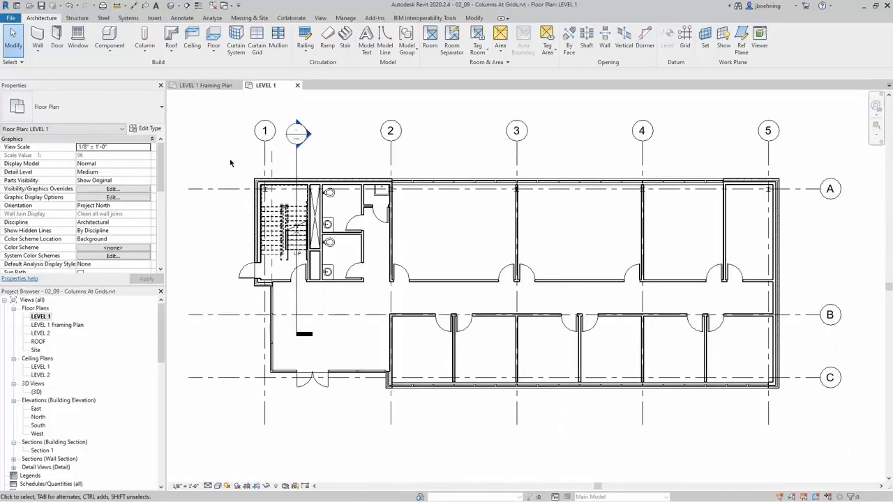
scroll(516, 189, "up", 5)
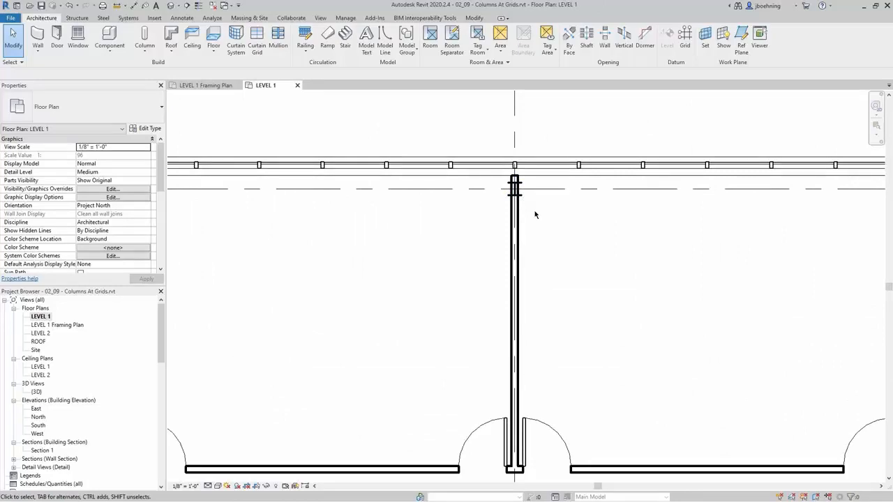
scroll(536, 214, "down", 5)
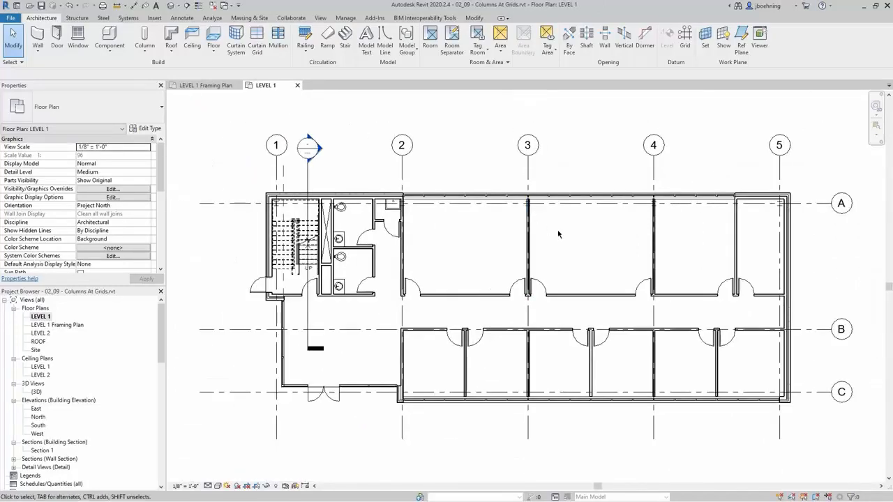
middle_click_drag(568, 237, 529, 213)
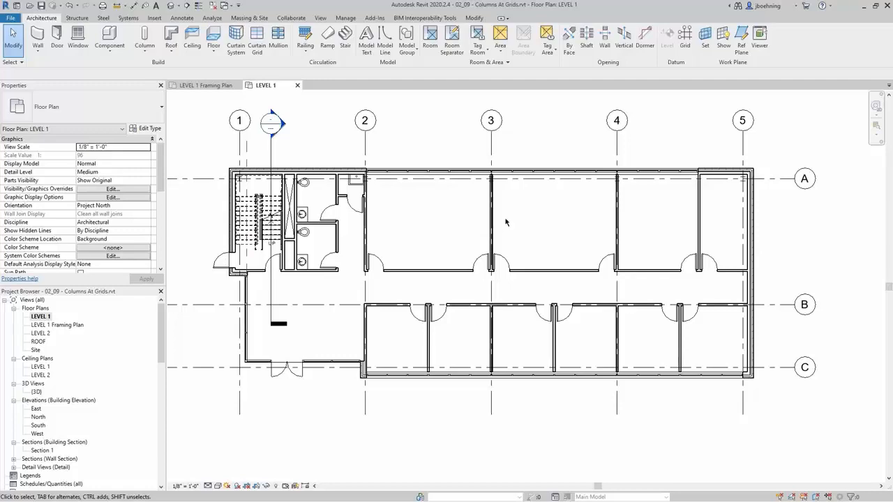
Step: Place an 18" x 18" rectangular architectural column at the wall corner where grids B and 2 intersect on LEVEL 1
scroll(374, 301, "up", 5)
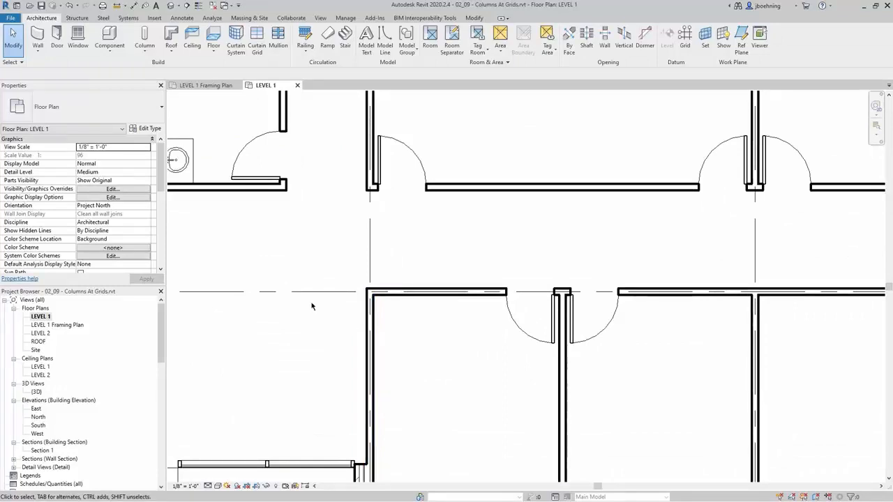
left_click(147, 54)
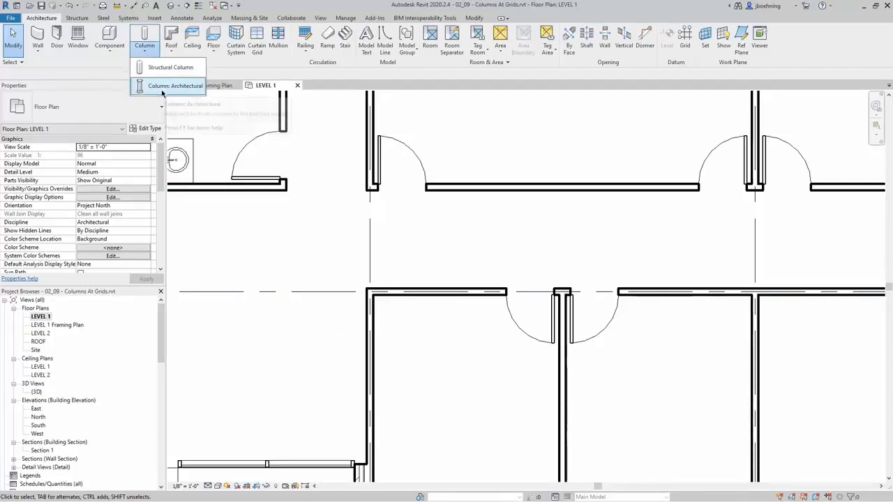
left_click(161, 86)
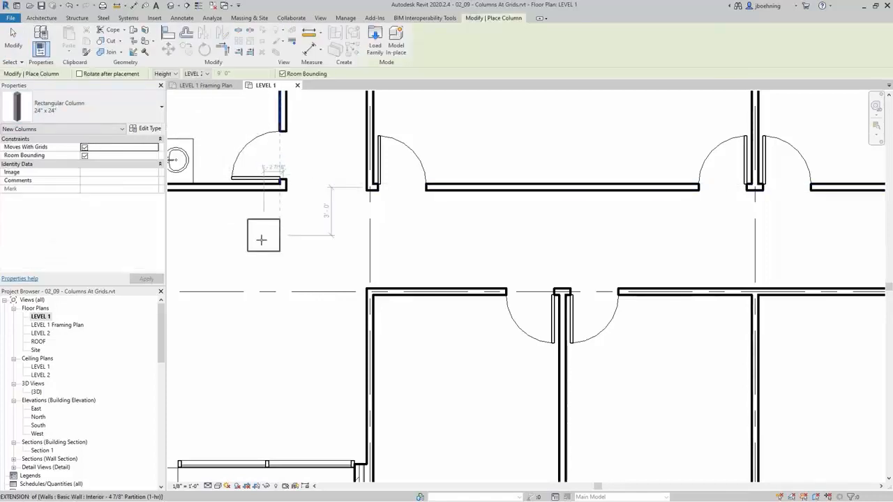
left_click(155, 115)
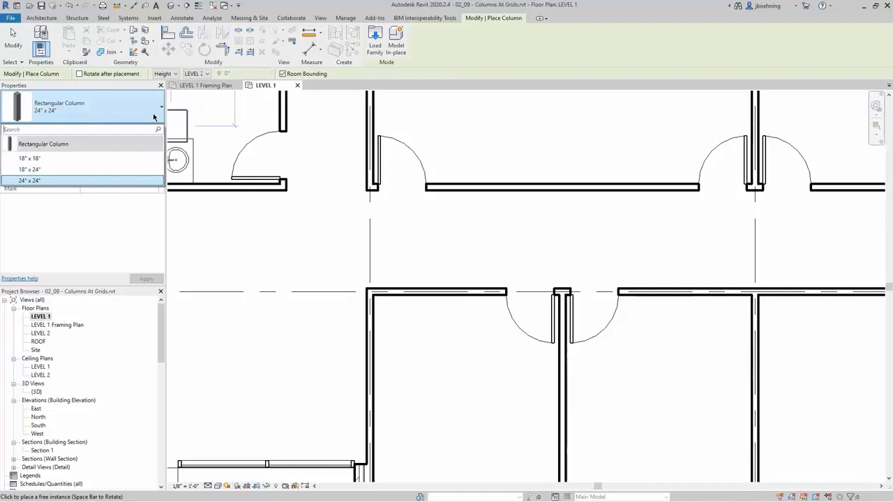
left_click(118, 159)
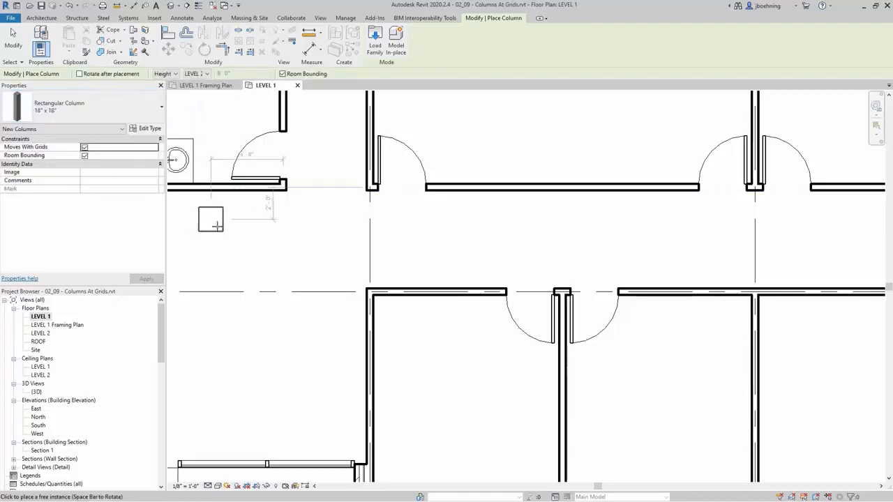
scroll(341, 275, "up", 5)
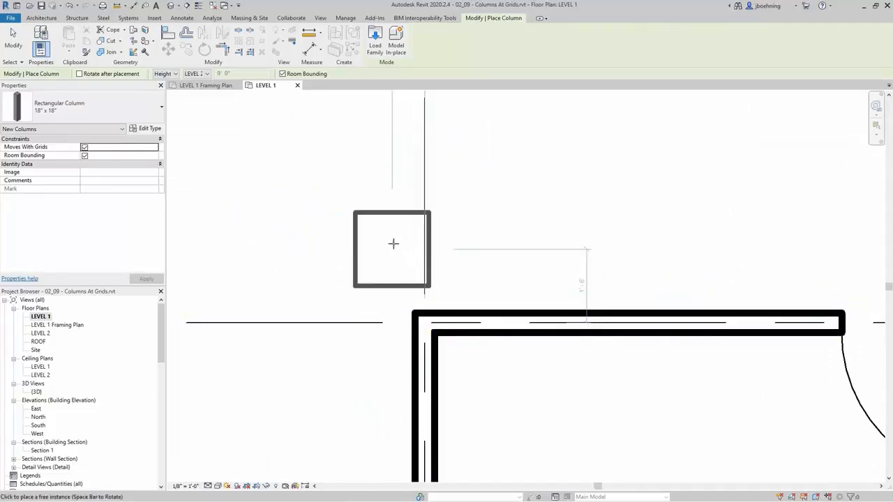
left_click(425, 322)
scroll(348, 219, "down", 3)
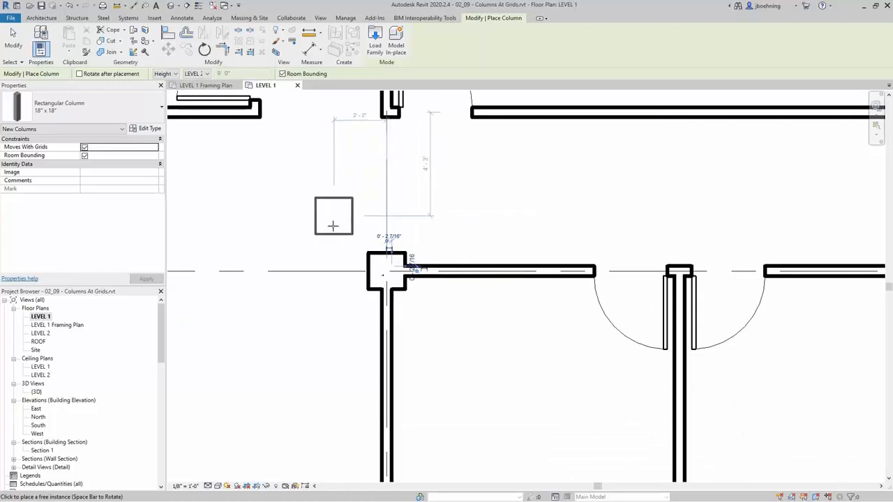
scroll(330, 226, "up", 2)
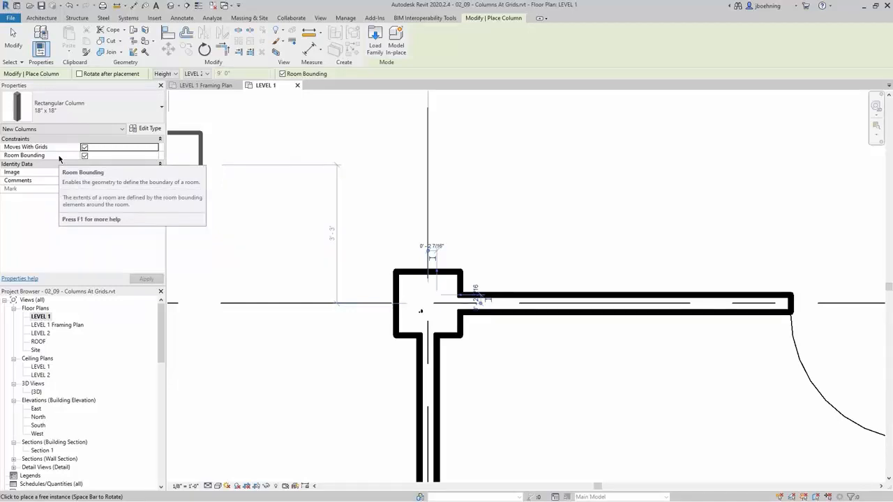
Step: Place a 24" x 24" rectangular architectural column on the exterior wall beside the stair, along grid A just outside grid 1
scroll(234, 203, "down", 4)
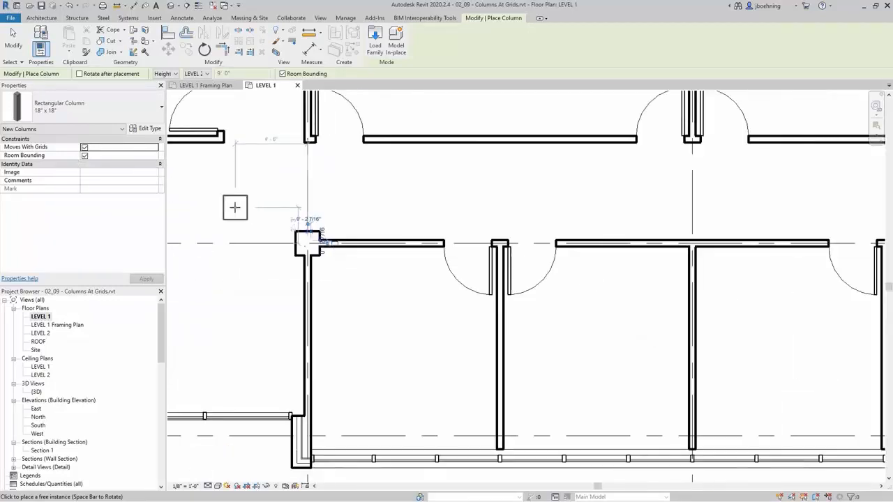
middle_click_drag(233, 193, 568, 375)
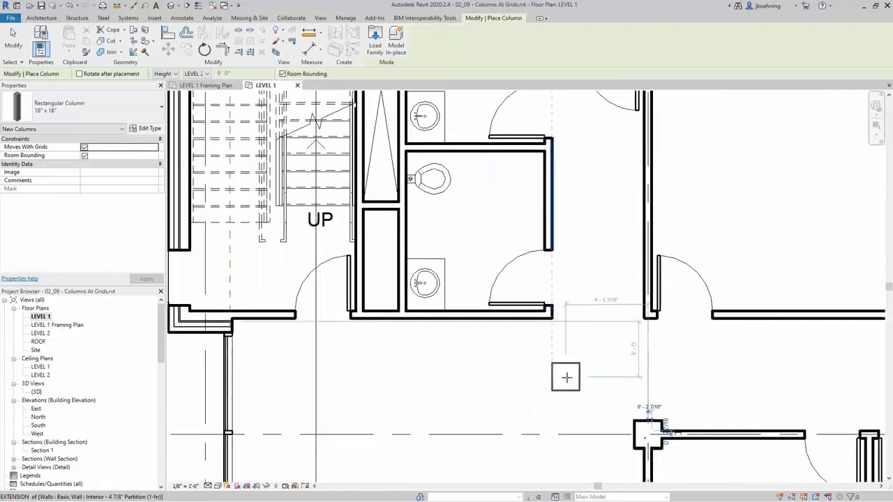
scroll(566, 376, "down", 3)
scroll(378, 178, "up", 6)
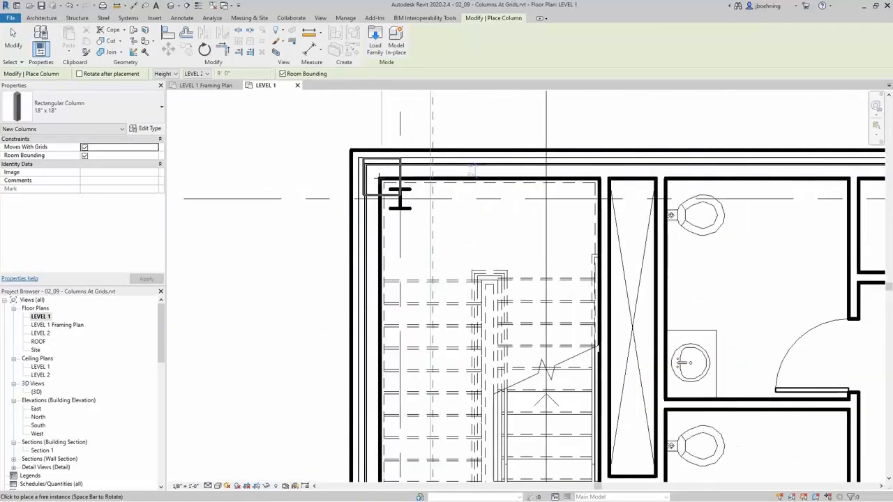
left_click(151, 113)
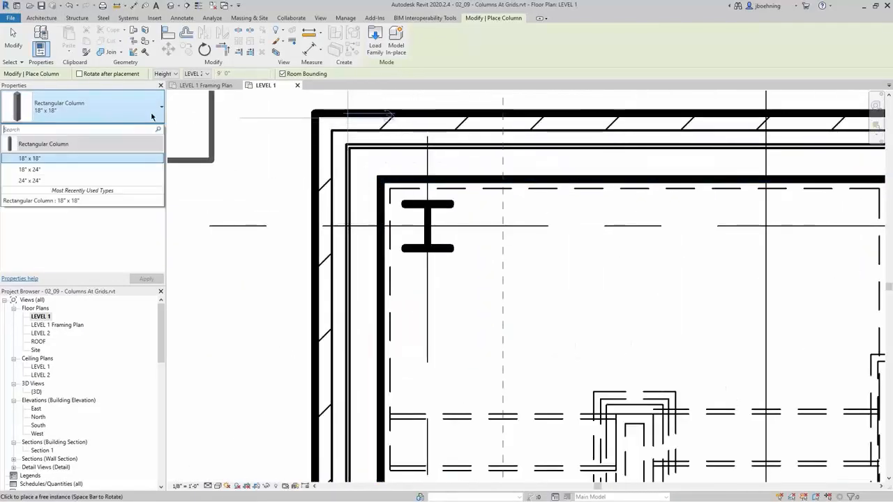
left_click(46, 181)
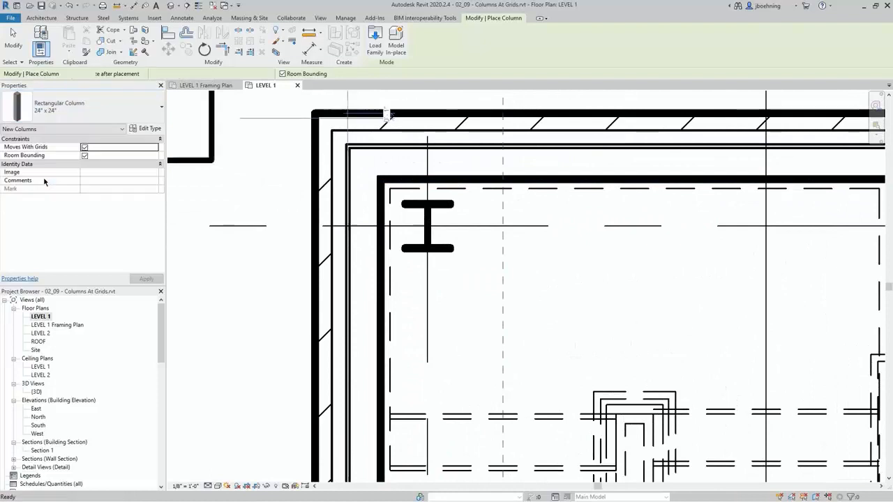
left_click(343, 224)
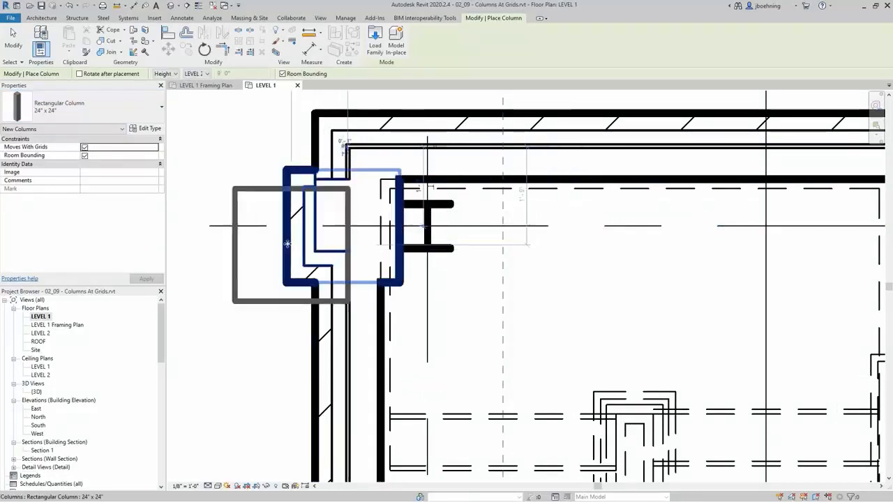
left_click(12, 38)
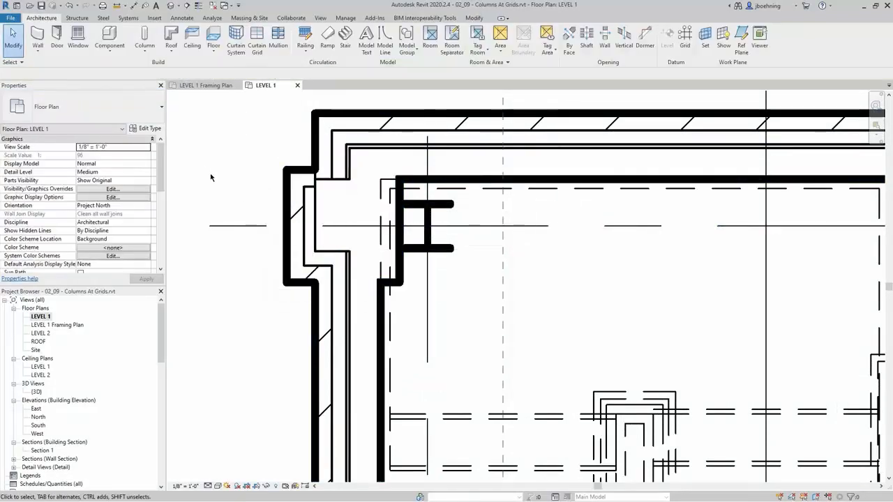
Step: Move the 24" x 24" rectangular column along the exterior wall beside the stair, off grid A toward grid B
scroll(241, 191, "up", 2)
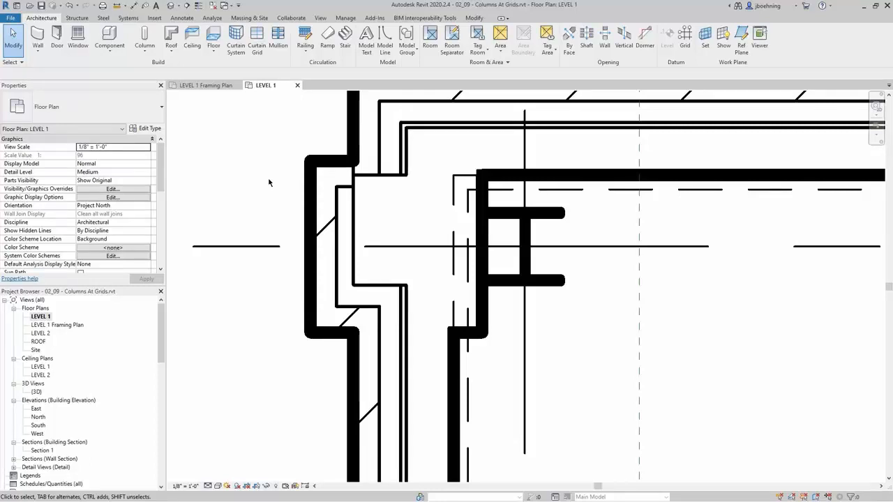
scroll(269, 182, "down", 3)
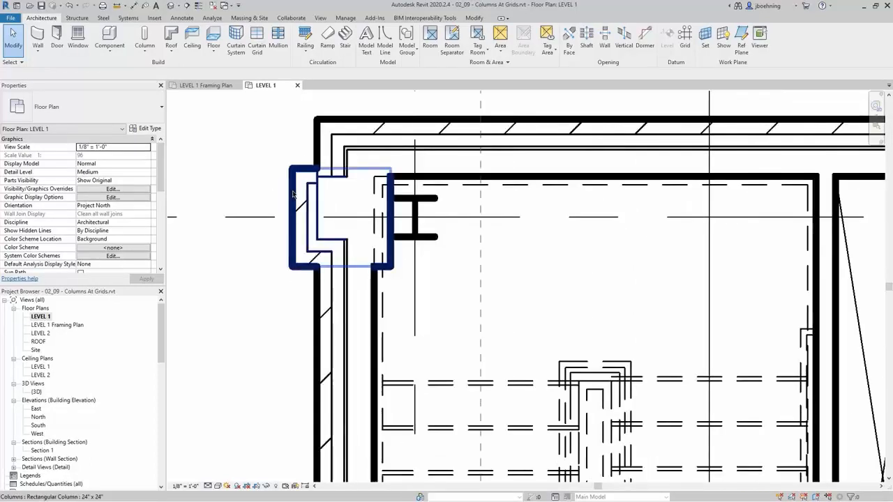
left_click(293, 195)
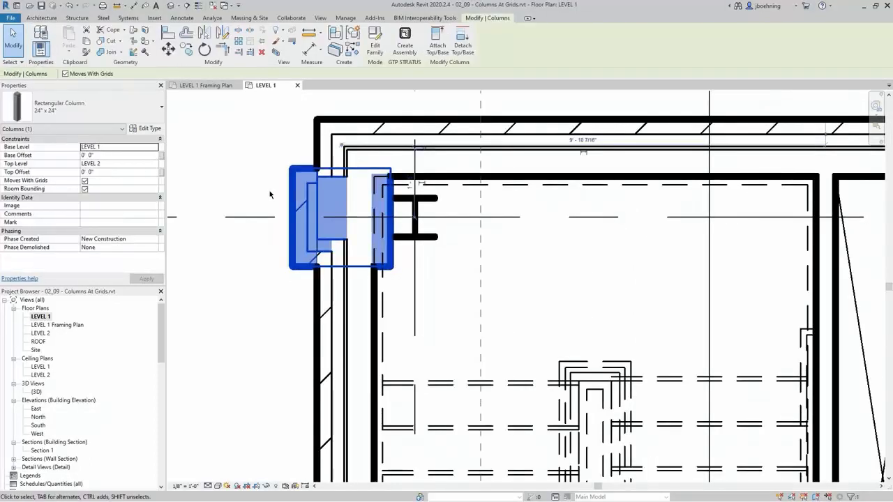
scroll(269, 194, "up", 4)
key("Escape")
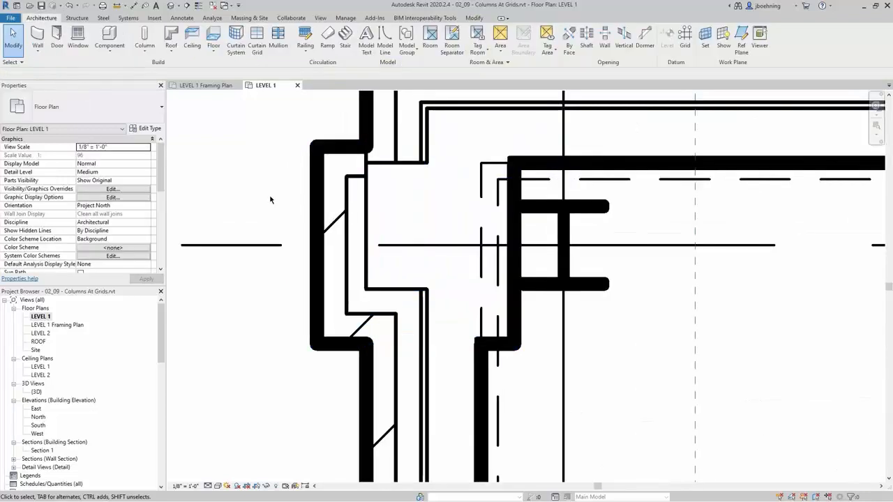
left_click(321, 236)
left_click_drag(321, 235, 314, 328)
scroll(286, 330, "down", 4)
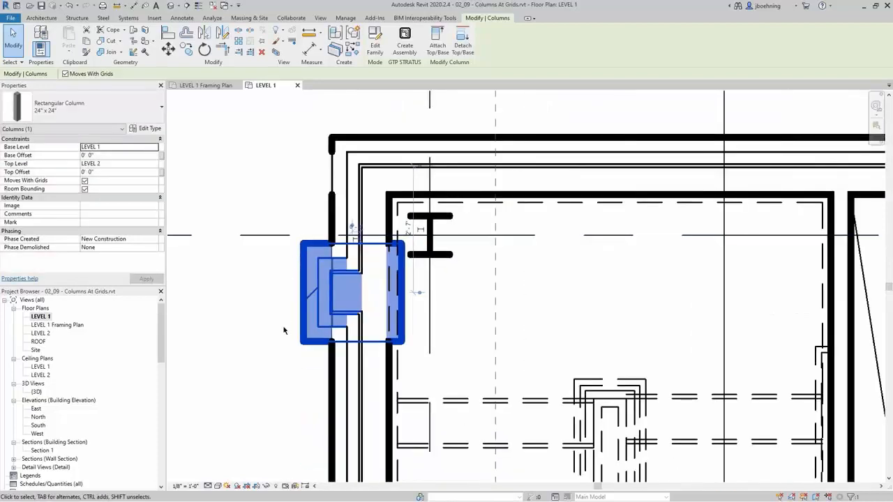
left_click(298, 375)
scroll(354, 380, "up", 2)
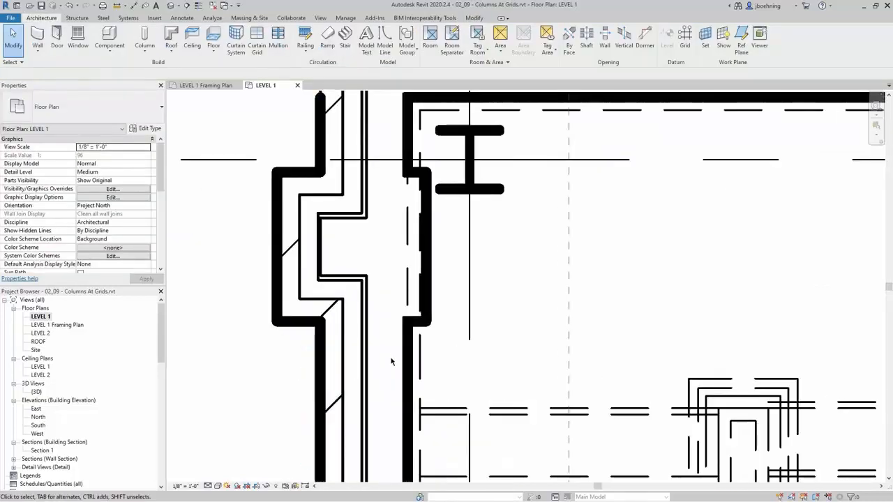
scroll(264, 275, "down", 3)
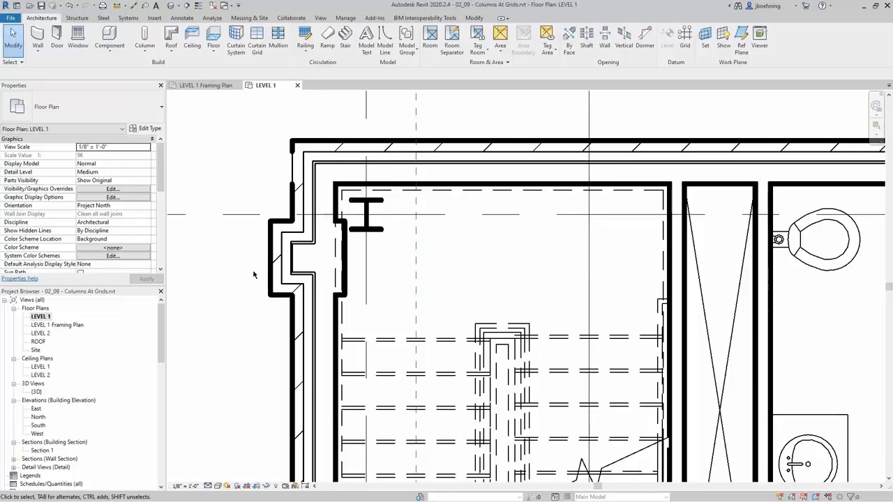
Step: Delete the 24" x 24" rectangular column from the exterior wall beside the stair
left_click(339, 293)
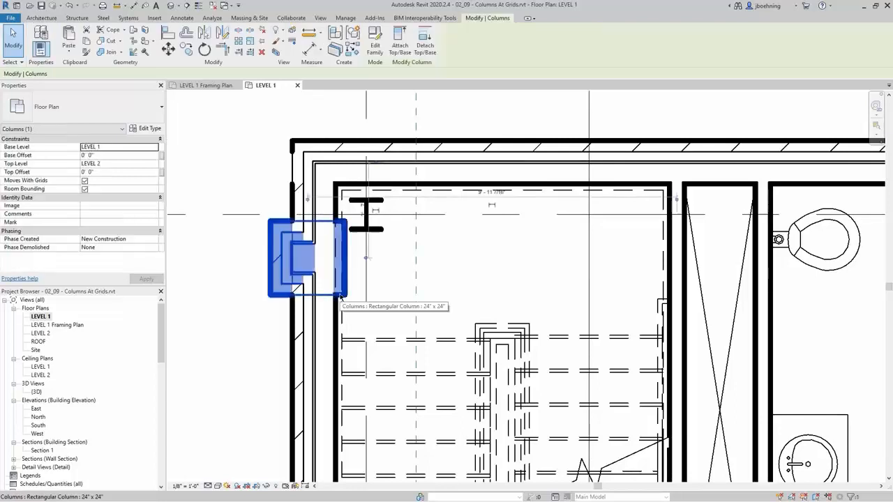
left_click(402, 295)
scroll(263, 208, "down", 4)
scroll(262, 208, "down", 1)
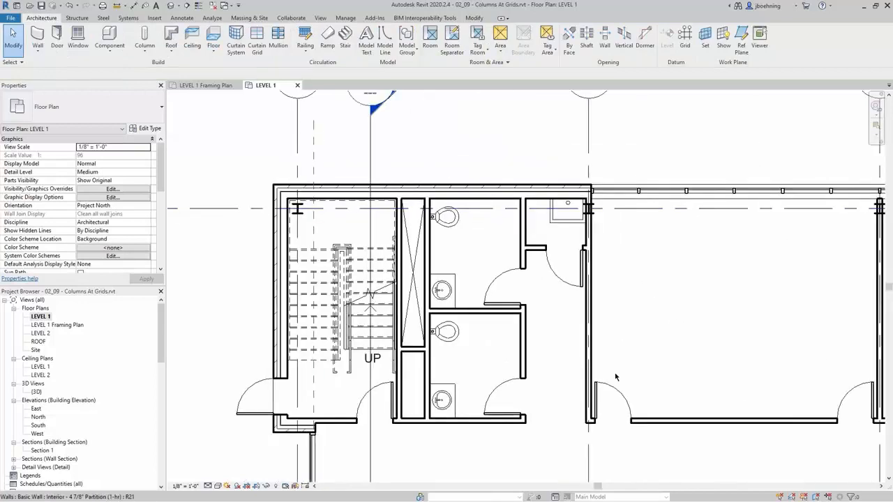
Step: Turn on Thin Lines display and examine the 18" x 18" column at grids B and 2 where the walls meet
middle_click_drag(618, 375, 375, 186)
scroll(325, 301, "up", 4)
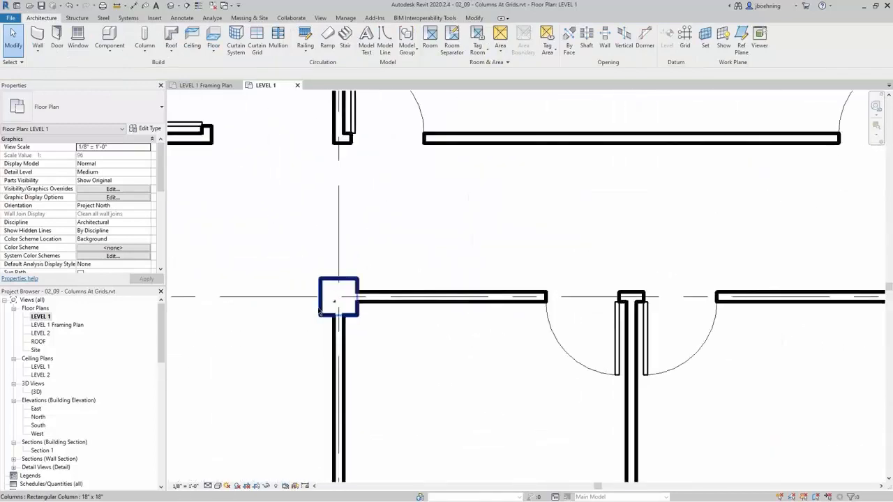
scroll(307, 339, "up", 2)
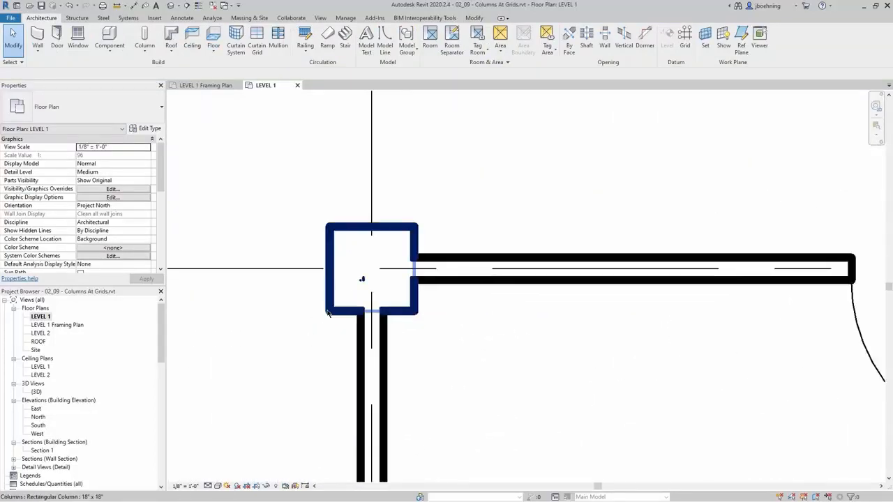
left_click(198, 6)
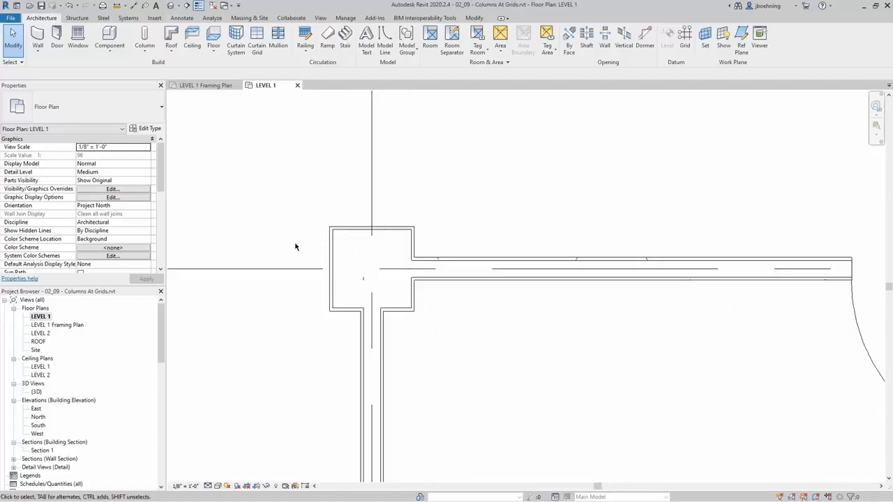
scroll(317, 272, "up", 1)
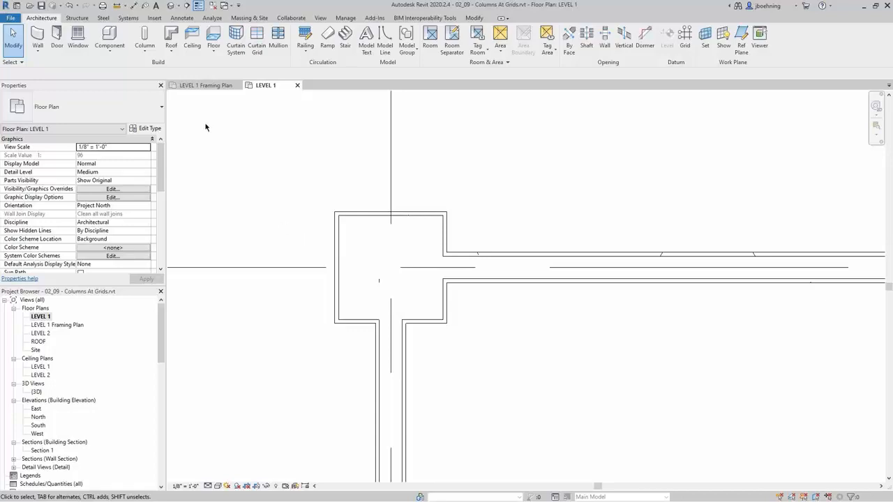
Step: Place an 18" x 18" rectangular architectural column at the wall intersection on grids B and 3
left_click(145, 48)
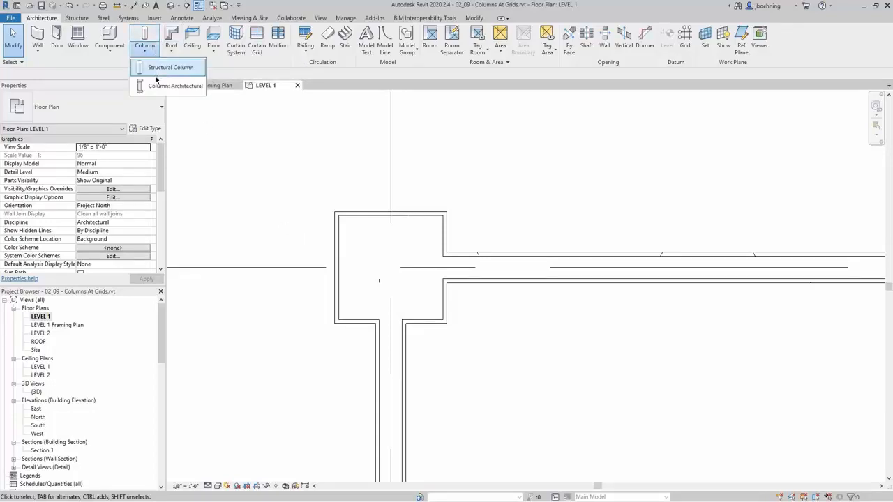
left_click(155, 85)
left_click(128, 108)
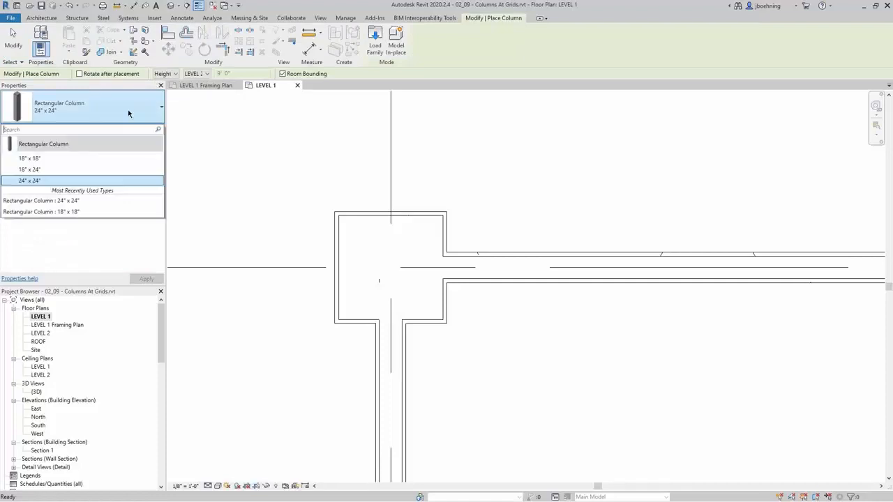
left_click(76, 161)
scroll(251, 190, "down", 3)
scroll(567, 238, "down", 2)
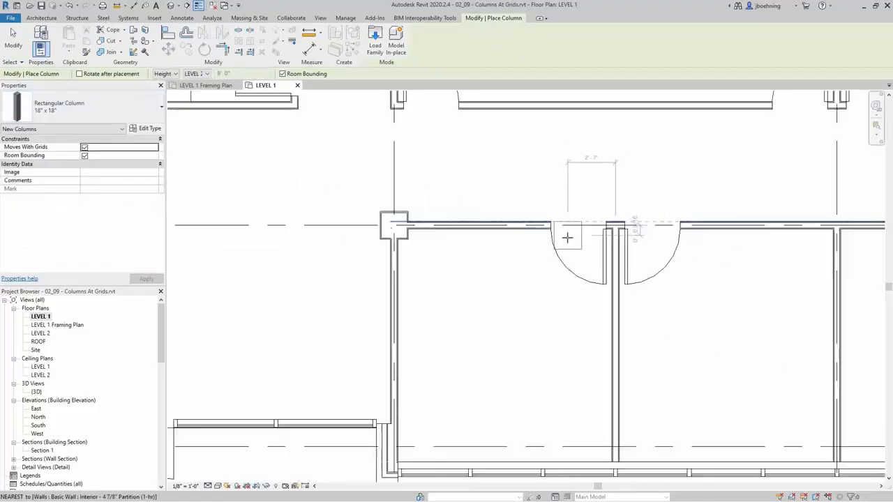
middle_click_drag(707, 268, 551, 261)
scroll(565, 251, "up", 4)
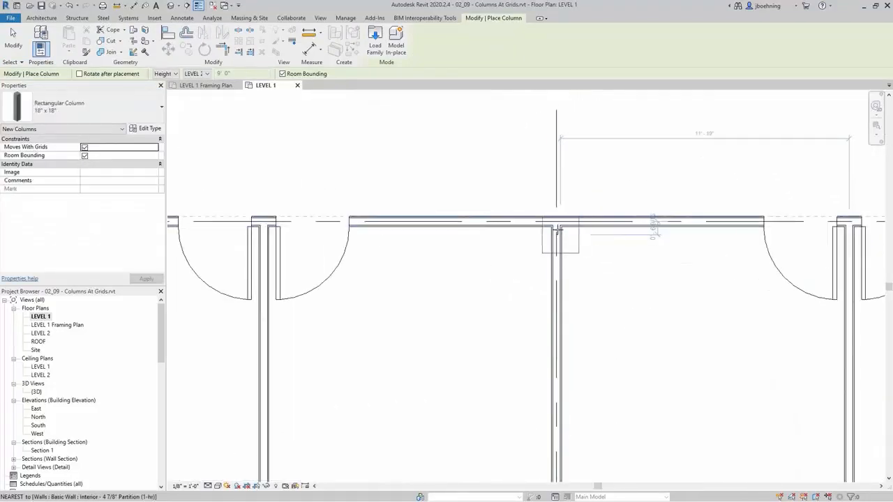
left_click(557, 222)
Step: Add another 18" x 18" rectangular architectural column at the intersection of grids B and 4, and finish placing columns
scroll(548, 245, "down", 2)
middle_click_drag(722, 269, 463, 273)
scroll(558, 251, "down", 1)
scroll(567, 252, "up", 4)
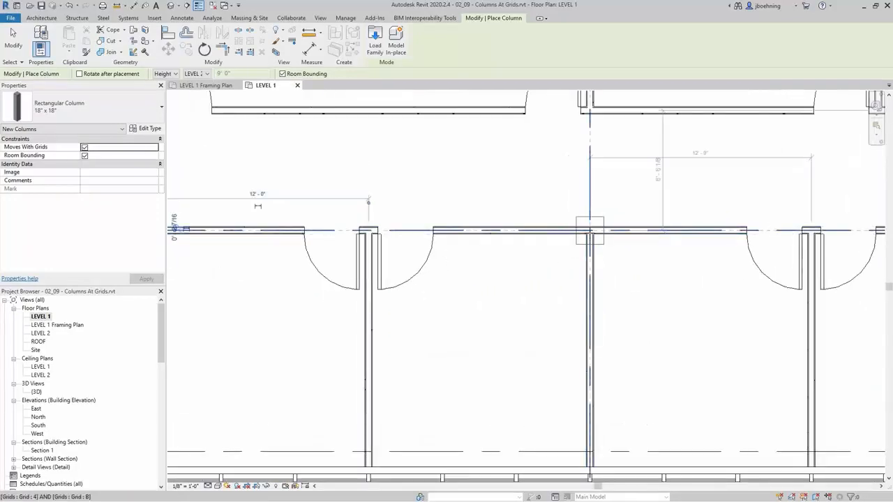
left_click(590, 231)
scroll(617, 259, "down", 1)
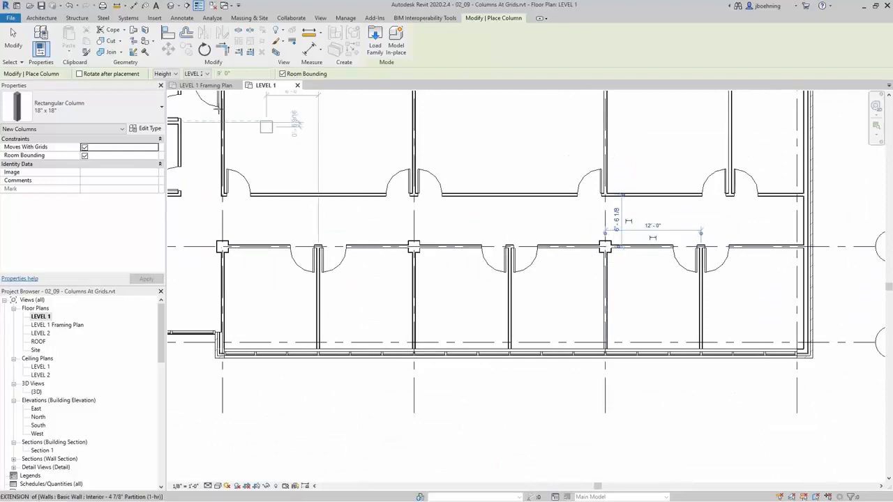
left_click(14, 41)
Step: Place W10X49 structural columns inside the three architectural columns along grid B using the At Columns option
middle_click_drag(260, 158, 363, 191)
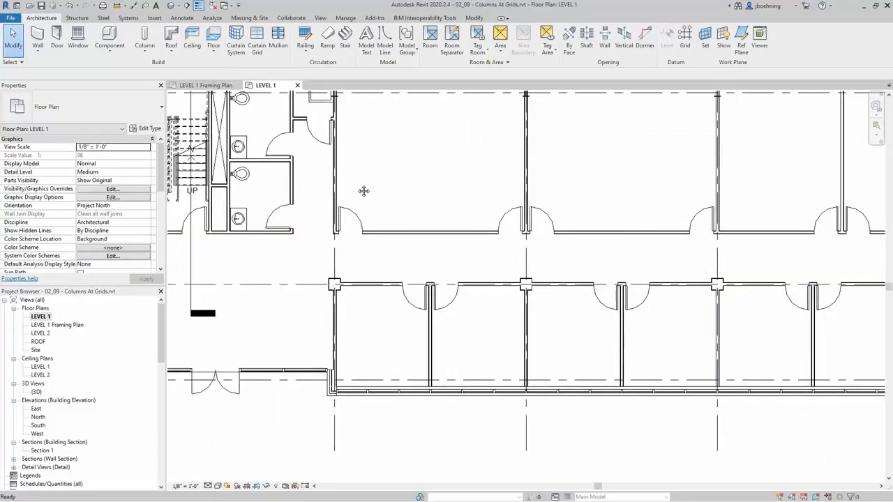
left_click(153, 43)
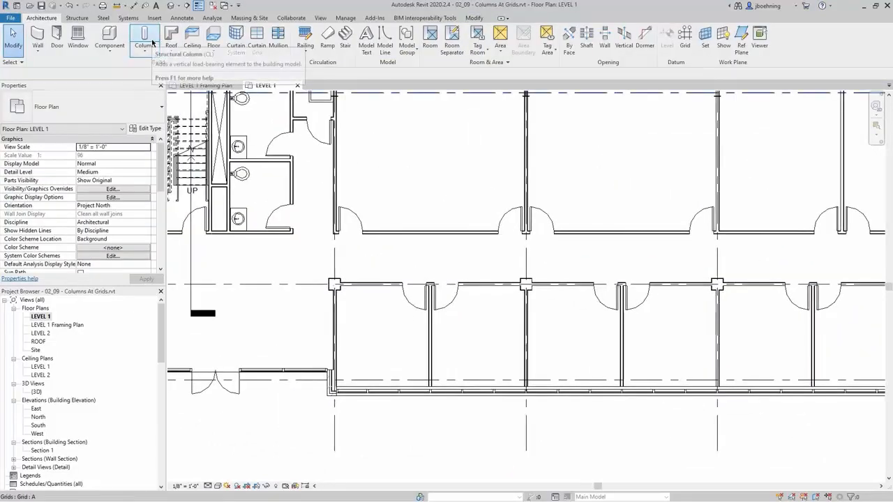
left_click(185, 56)
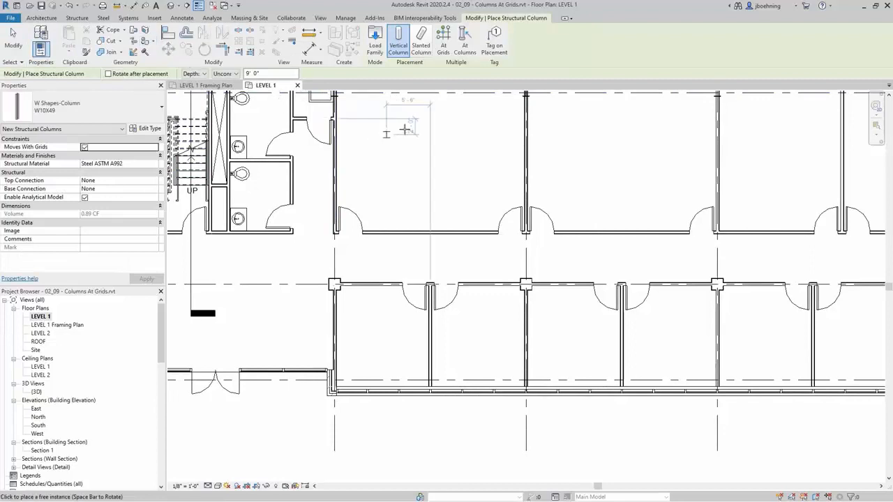
left_click(465, 44)
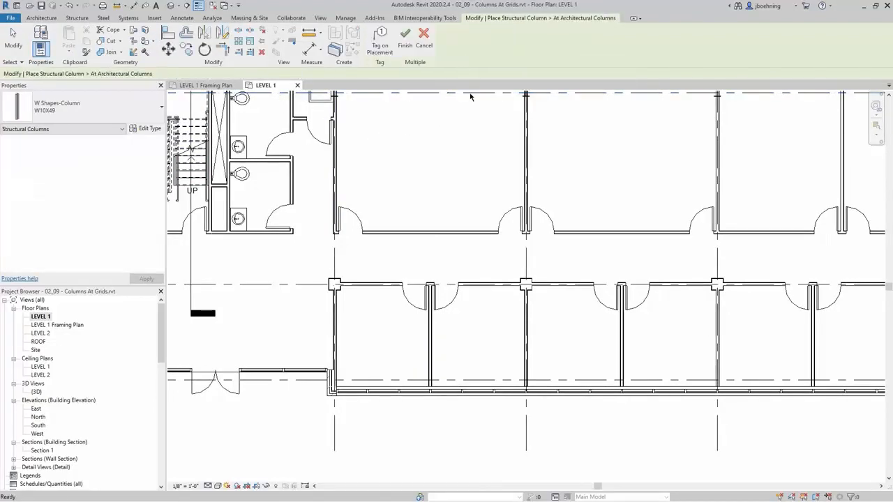
left_click(335, 283)
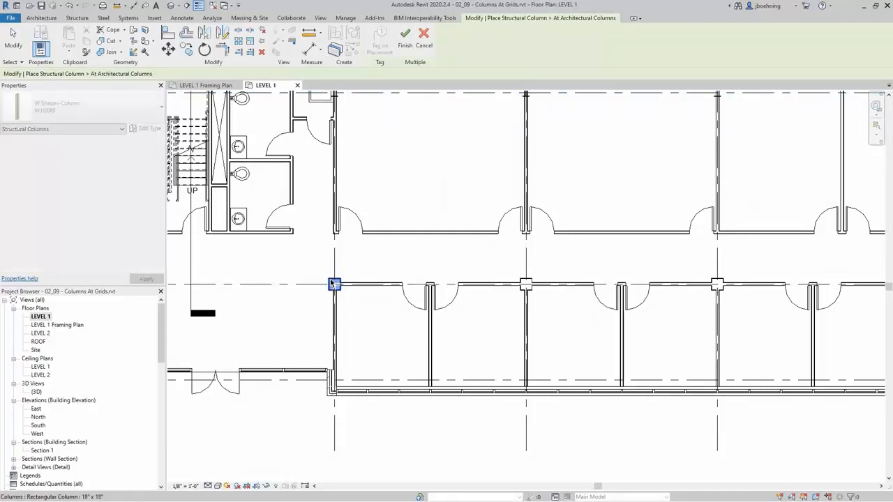
left_click_drag(494, 263, 736, 307)
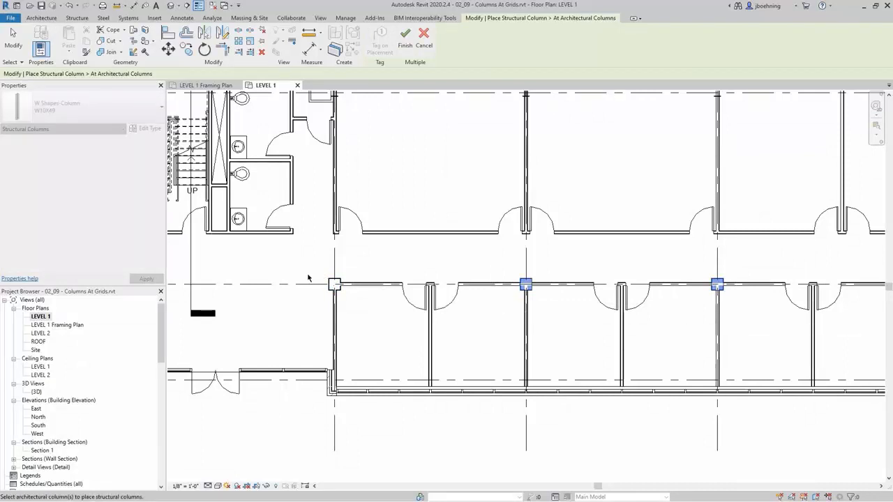
left_click(334, 284, "ctrl")
left_click(408, 53)
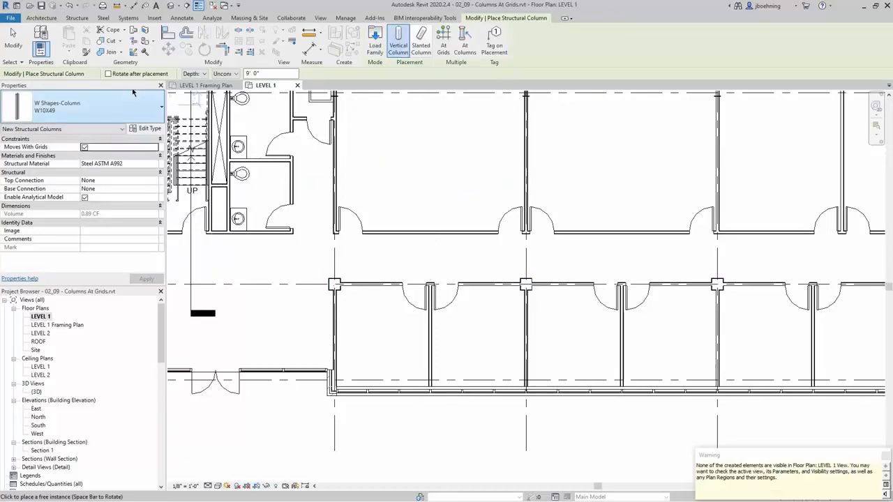
left_click(19, 55)
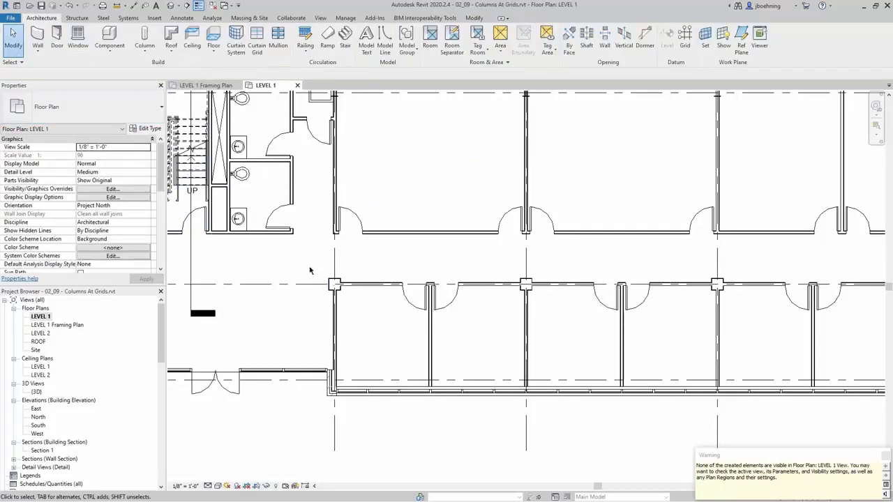
Step: In the LEVEL 1 Framing Plan, set the top level of the three grid B structural columns to ROOF and clear their base offset
left_click(217, 85)
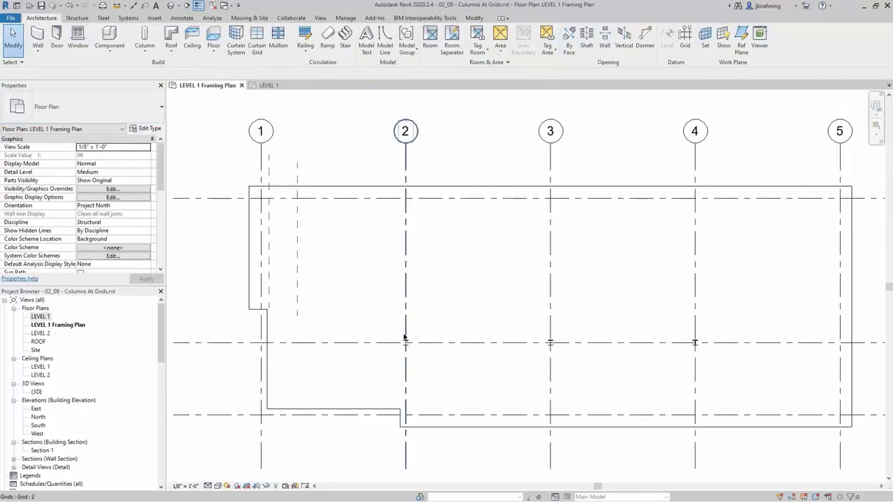
middle_click_drag(381, 324, 346, 281)
left_click_drag(345, 281, 688, 319)
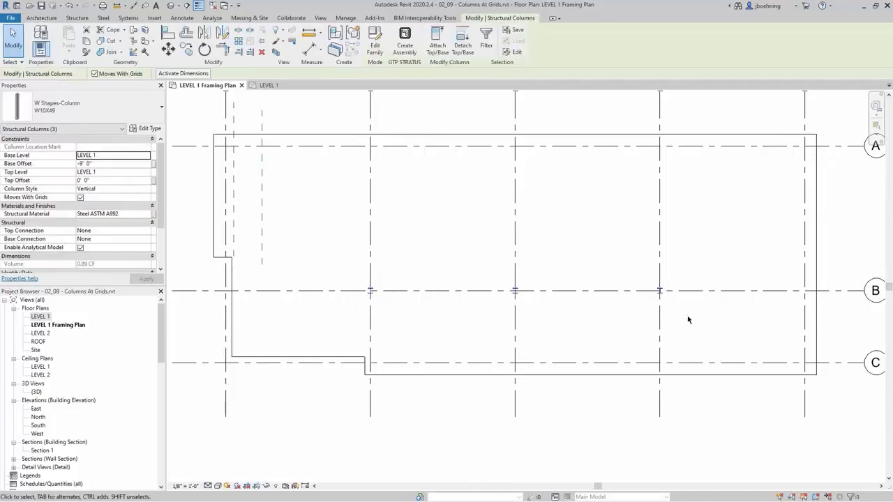
left_click(145, 172)
left_click(146, 172)
left_click(90, 196)
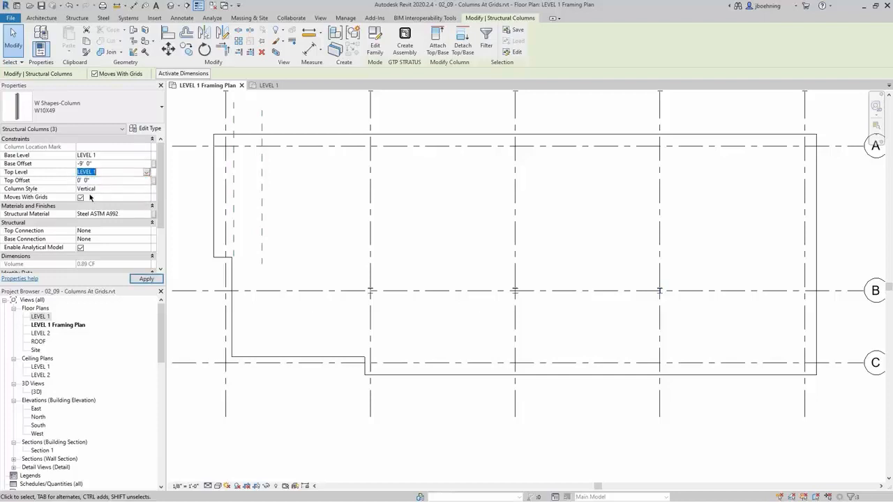
left_click(99, 165)
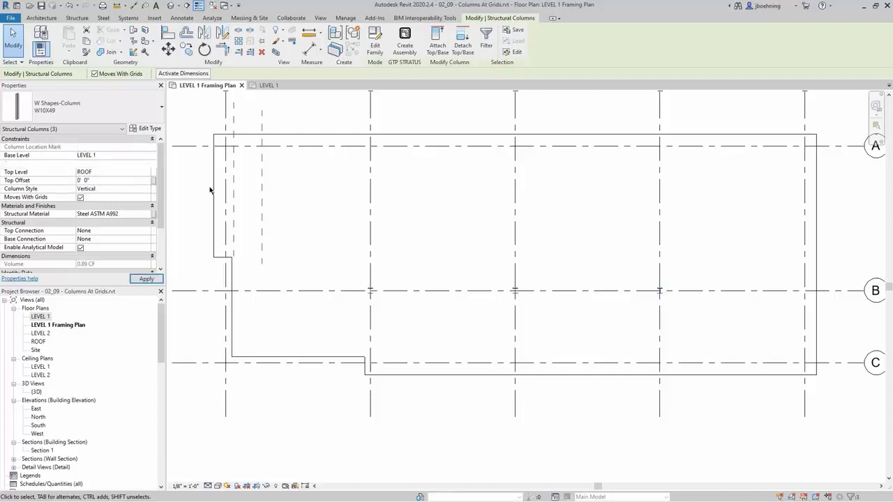
left_click(305, 206)
left_click(272, 121)
Step: Examine in the LEVEL 1 floor plan how the structural columns along grid B sit inside the architectural columns
left_click(269, 85)
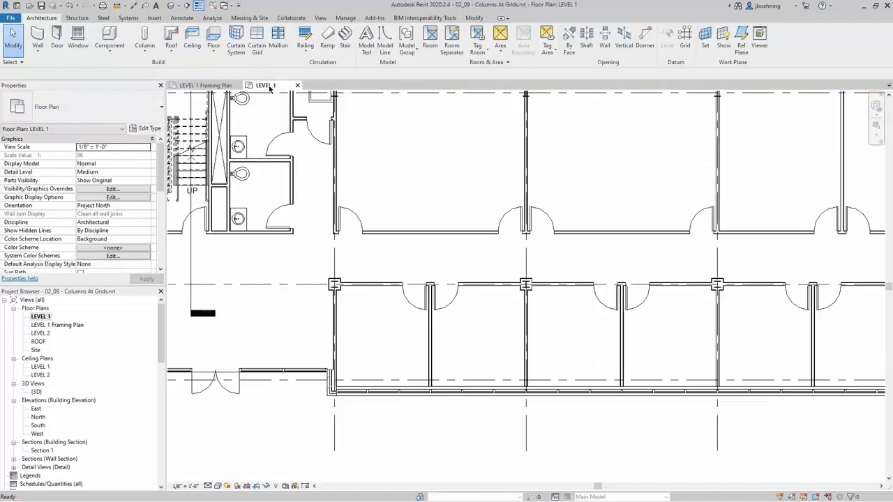
scroll(328, 291, "up", 4)
scroll(328, 291, "up", 2)
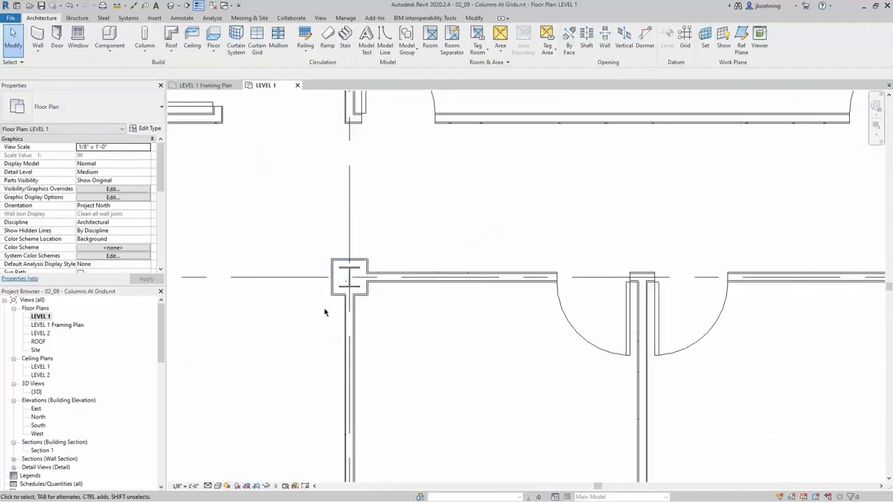
scroll(324, 314, "down", 2)
middle_click_drag(687, 372, 467, 365)
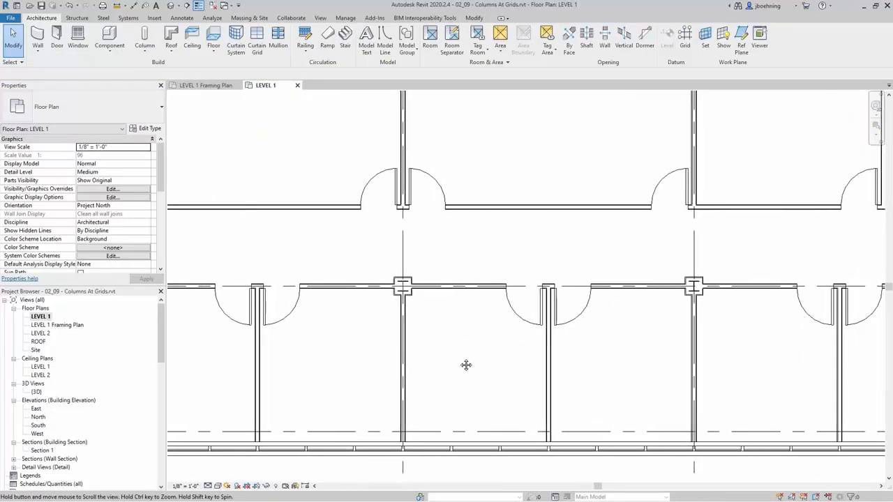
scroll(719, 340, "down", 5)
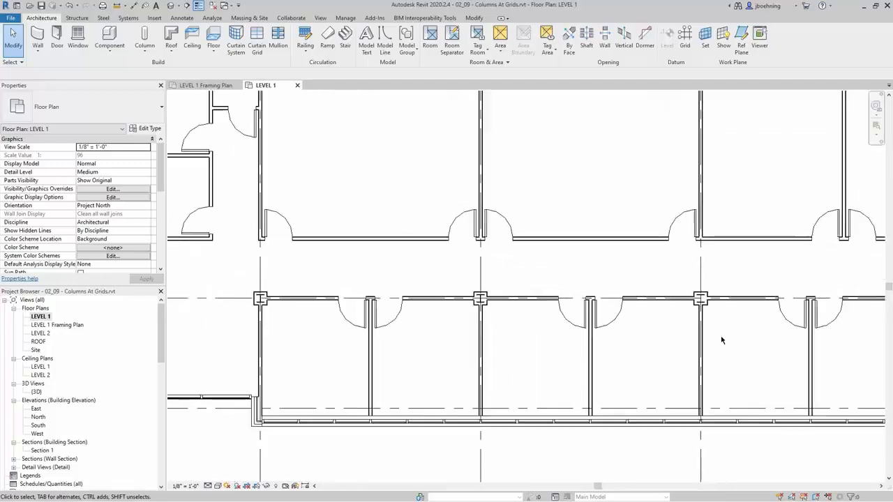
scroll(719, 340, "down", 2)
middle_click_drag(722, 342, 666, 357)
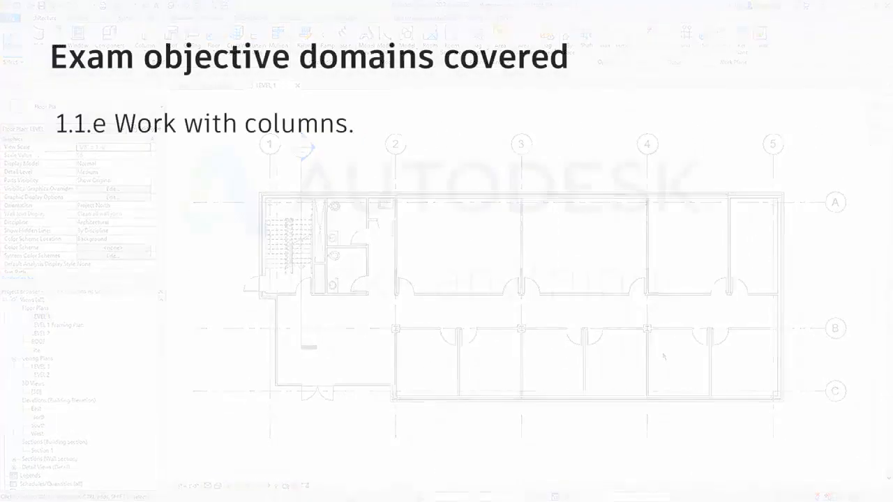